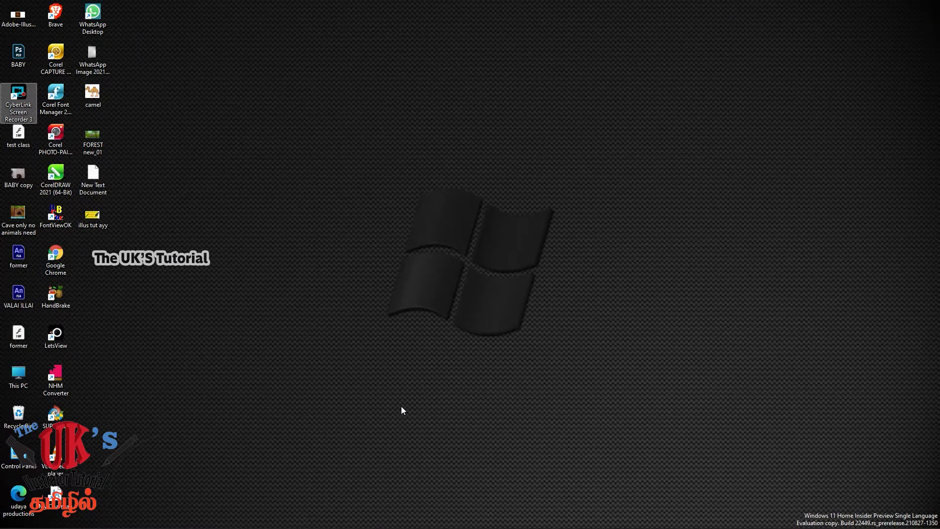
Switch to Adobe Illustrator and create a new A4 document of 21 x 29.7 cm in CMYK Color
{"action": "mouse_move", "coordinate": [502, 527]}
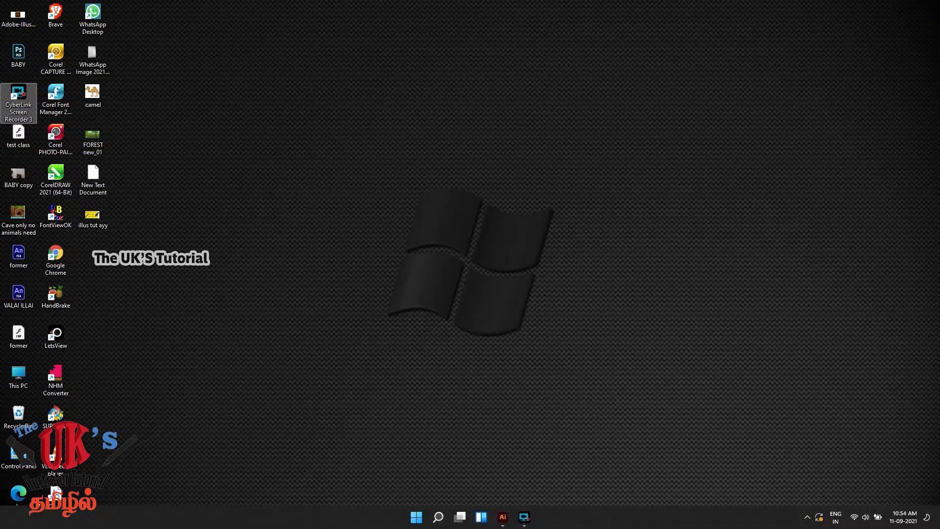
{"action": "left_click", "coordinate": [506, 522]}
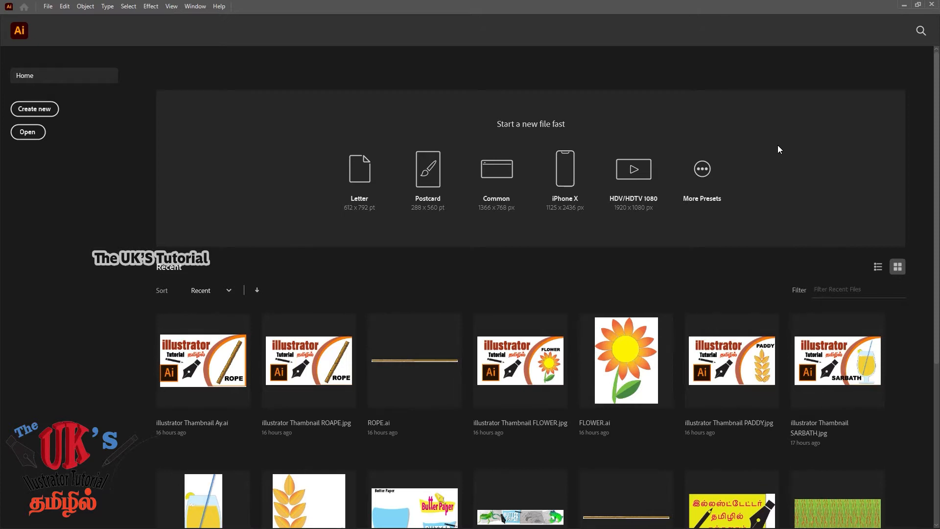
{"action": "left_click", "coordinate": [47, 7]}
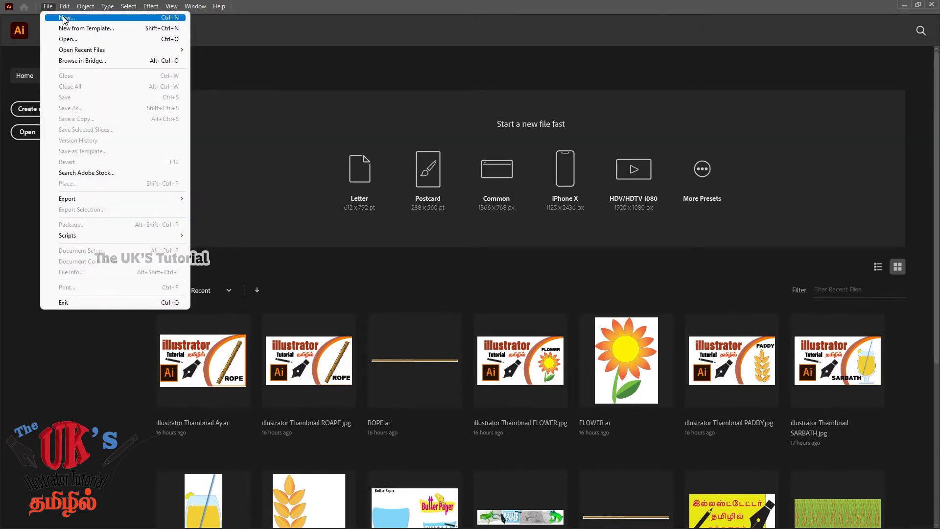
{"action": "left_click", "coordinate": [64, 18]}
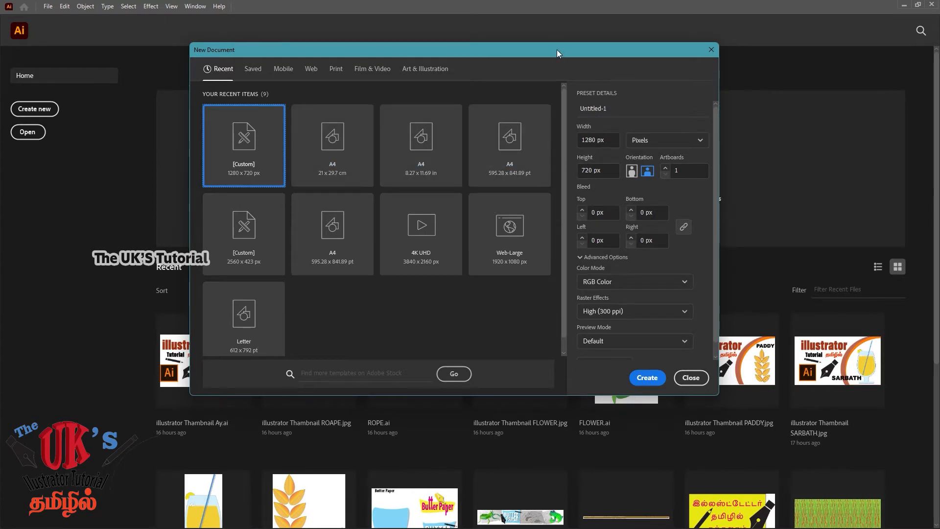
{"action": "left_click_drag", "start_coordinate": [557, 49], "coordinate": [537, 72]}
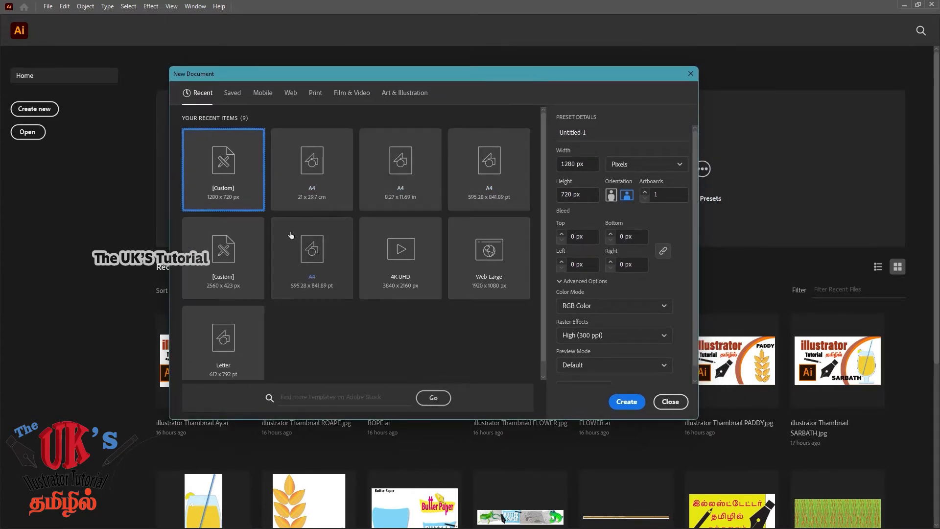
{"action": "left_click", "coordinate": [313, 186]}
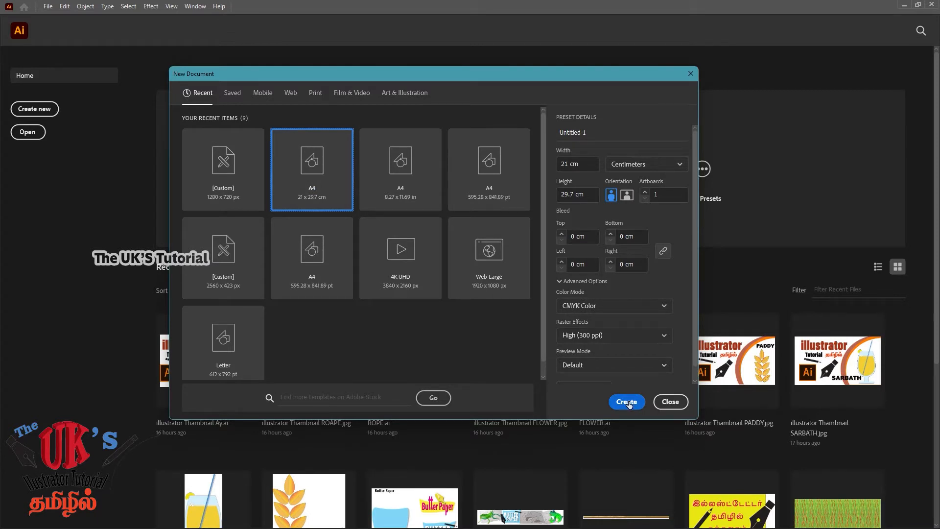
{"action": "left_click", "coordinate": [643, 167]}
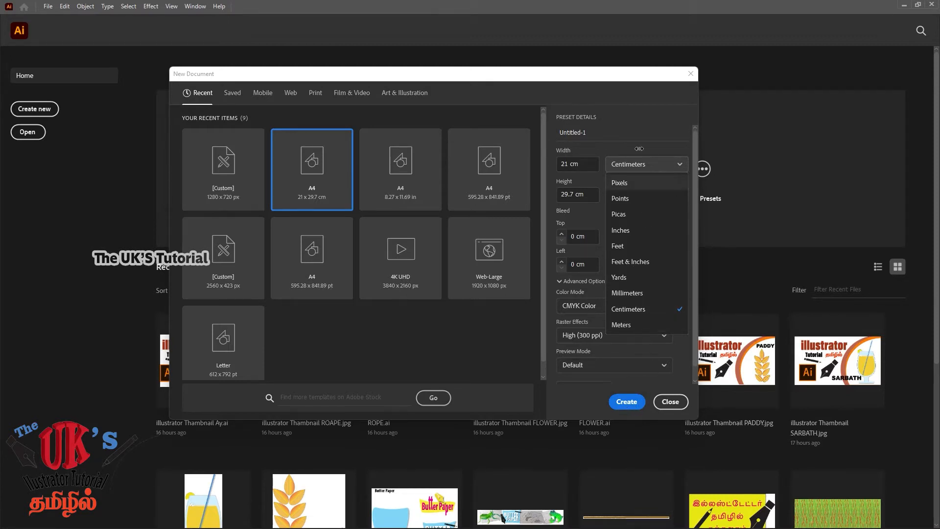
{"action": "left_click", "coordinate": [626, 401]}
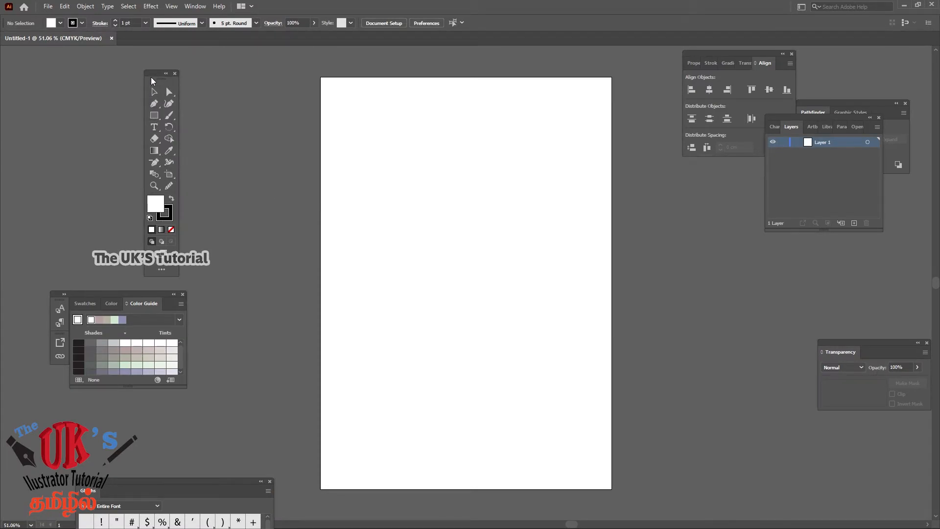
Draw a rectangle about 12.17 cm wide and 3.77 cm high in the upper middle of the artboard
{"action": "left_click_drag", "start_coordinate": [154, 77], "coordinate": [28, 65]}
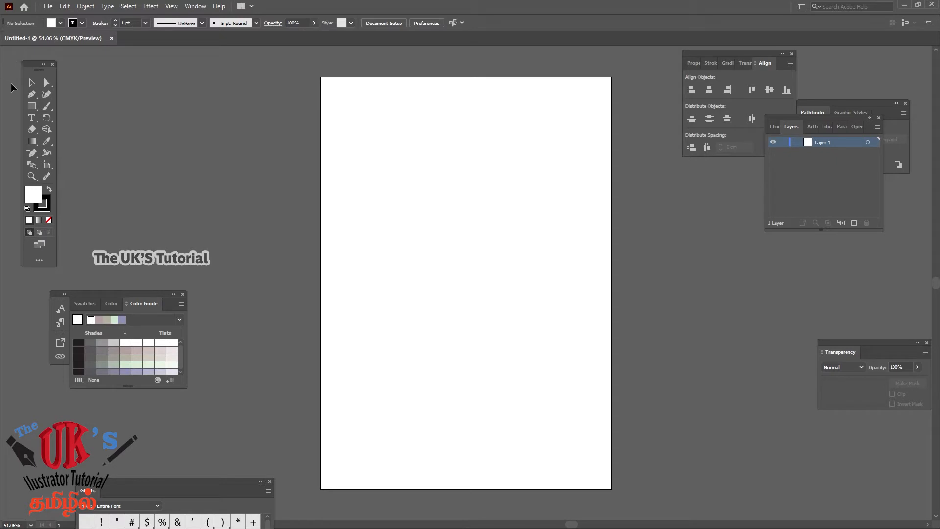
{"action": "left_click", "coordinate": [31, 105]}
{"action": "left_click_drag", "start_coordinate": [393, 195], "coordinate": [562, 247]}
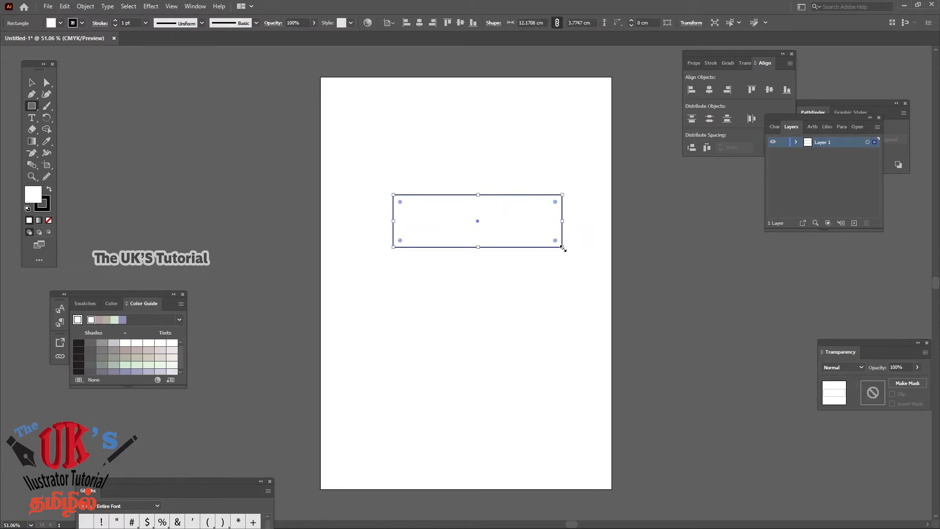
{"action": "left_click", "coordinate": [32, 82]}
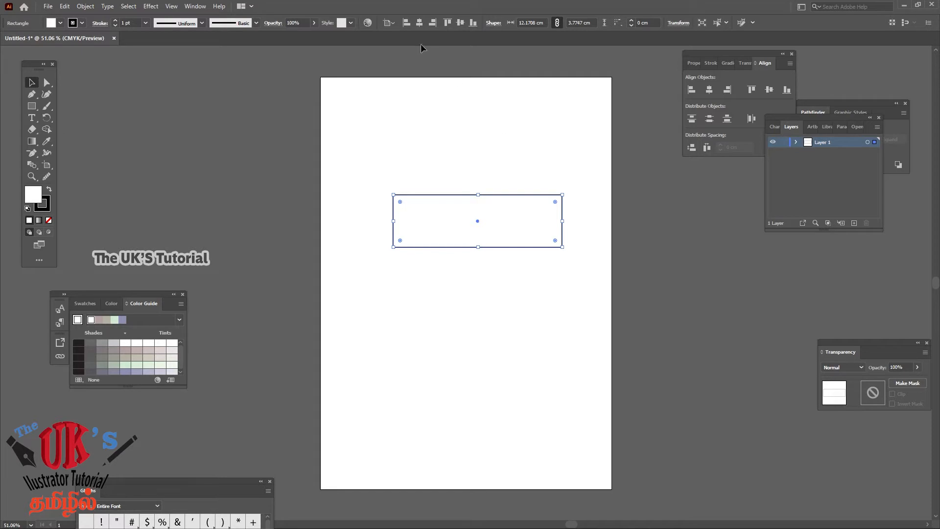
Set the rectangle's width to 10 cm and height to 4 cm, and shift it slightly up and left on the artboard
{"action": "left_click", "coordinate": [194, 8]}
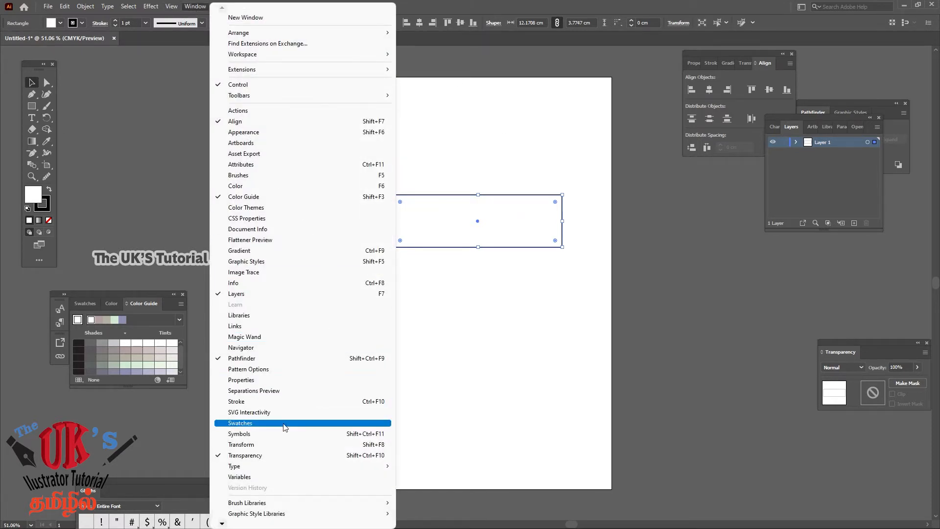
{"action": "left_click", "coordinate": [266, 445]}
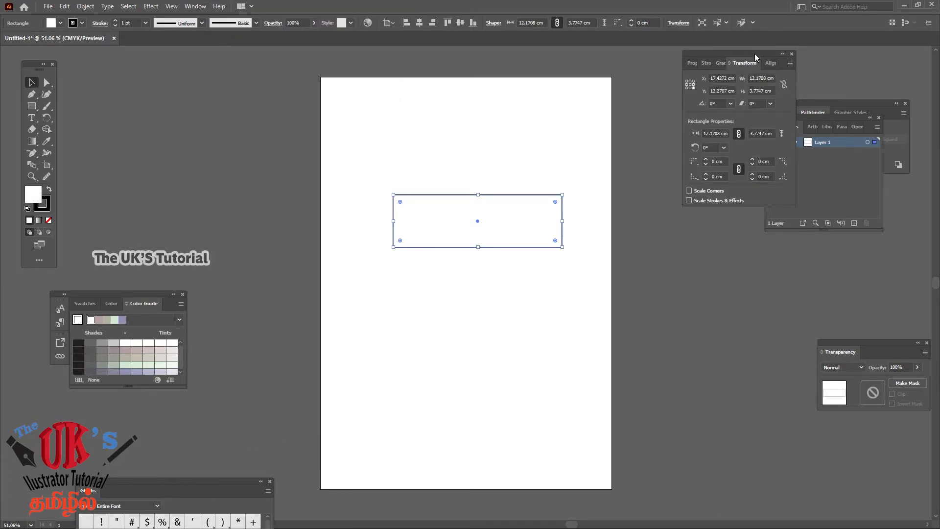
{"action": "left_click_drag", "start_coordinate": [753, 54], "coordinate": [692, 86]}
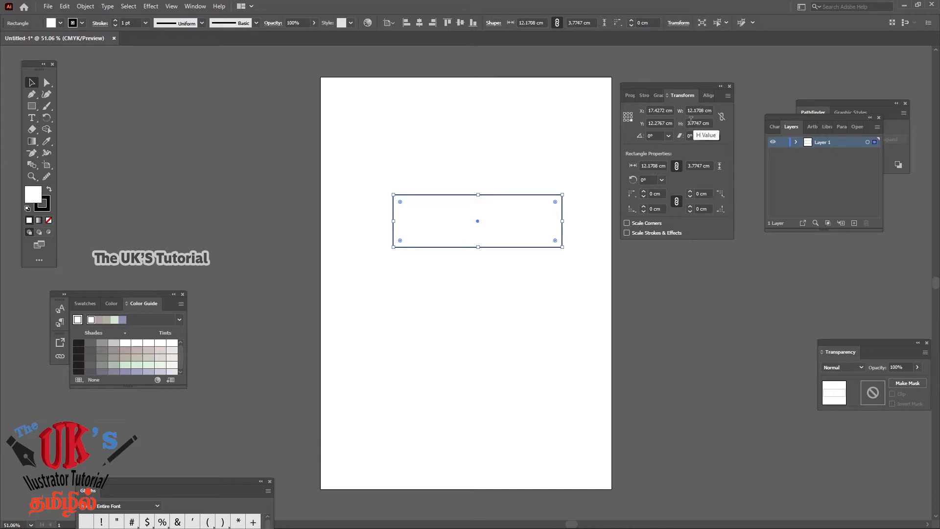
{"action": "double_click", "coordinate": [700, 110]}
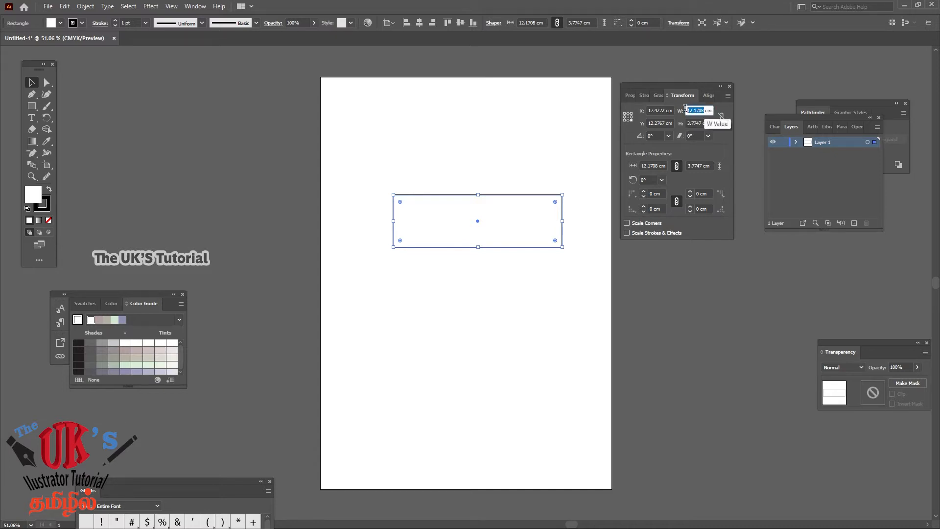
{"action": "type", "text": "10"}
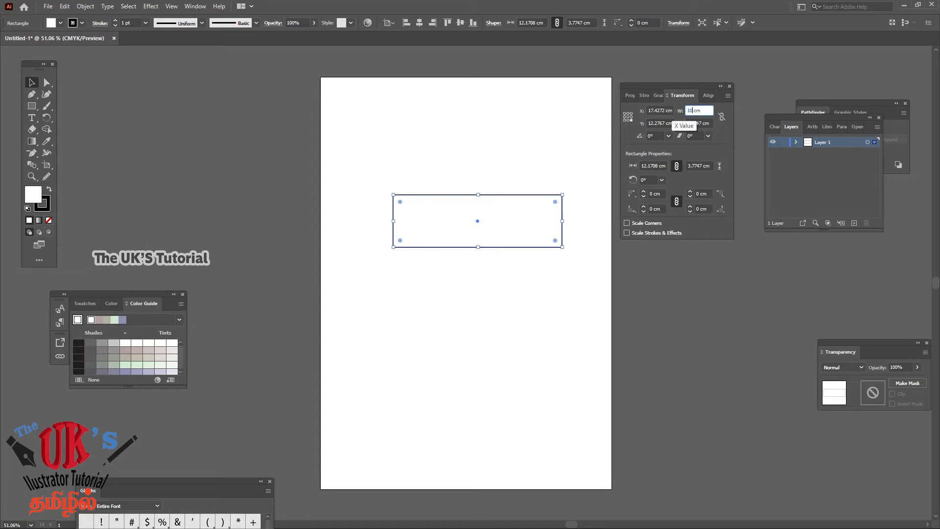
{"action": "key", "text": "Return"}
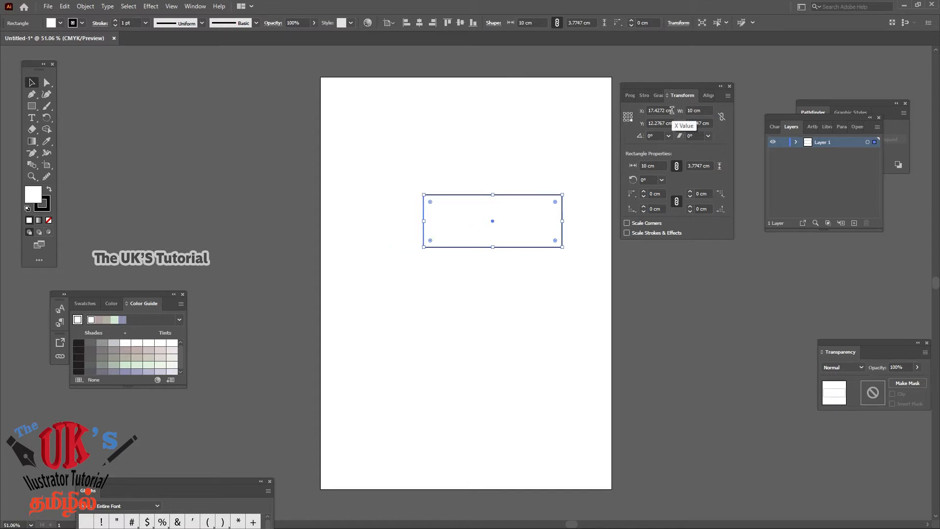
{"action": "double_click", "coordinate": [702, 123]}
{"action": "type", "text": "4"}
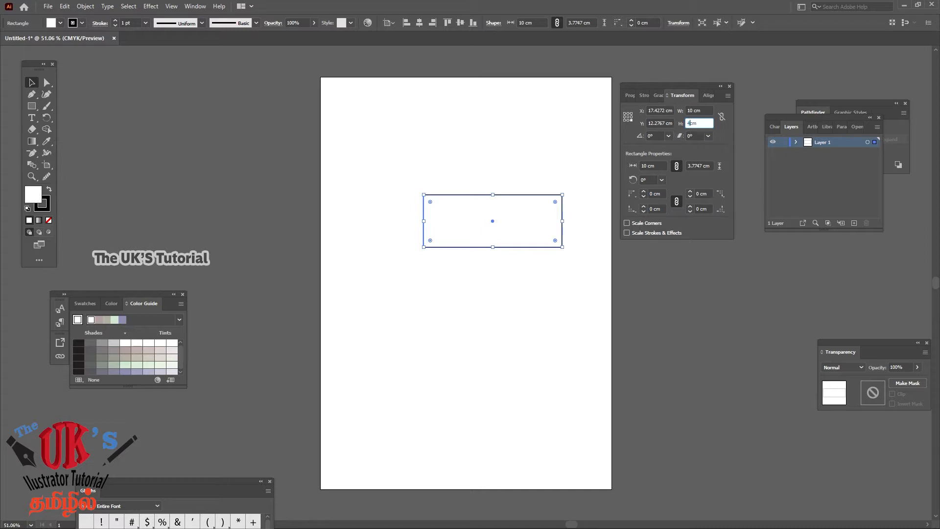
{"action": "key", "text": "Return"}
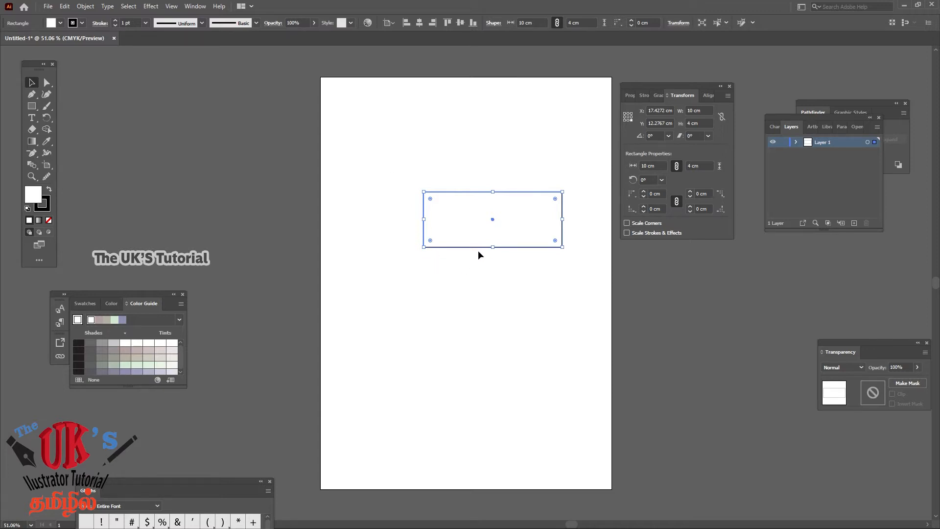
{"action": "left_click_drag", "start_coordinate": [494, 221], "coordinate": [465, 207]}
{"action": "left_click", "coordinate": [492, 129]}
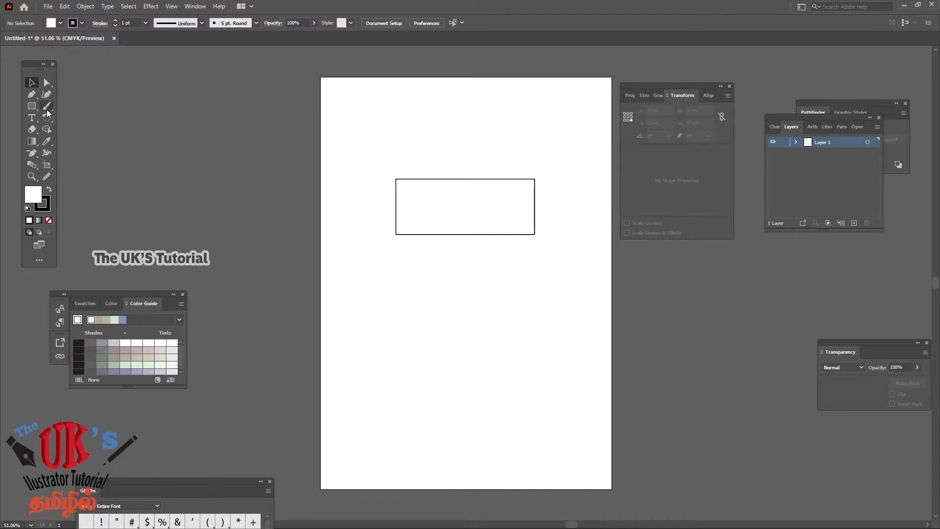
{"action": "left_click", "coordinate": [32, 97]}
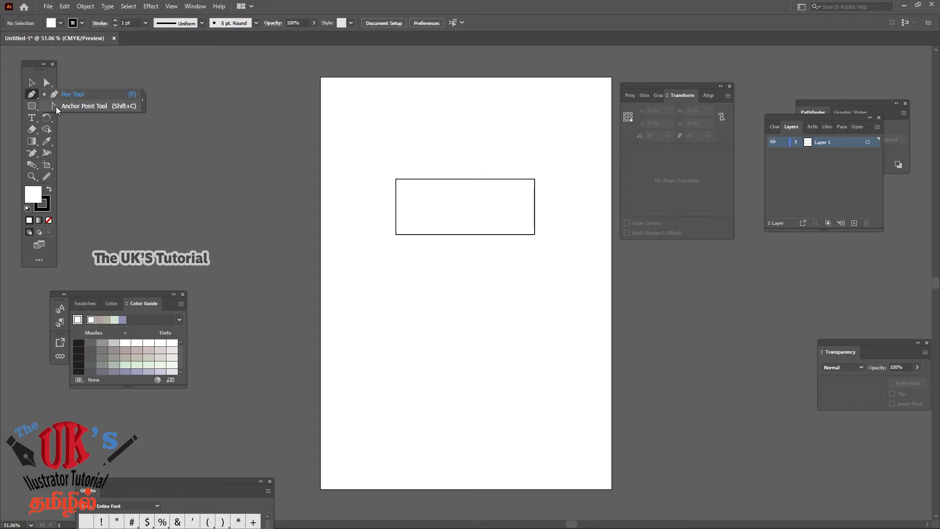
{"action": "left_click", "coordinate": [56, 107]}
{"action": "left_click", "coordinate": [49, 84]}
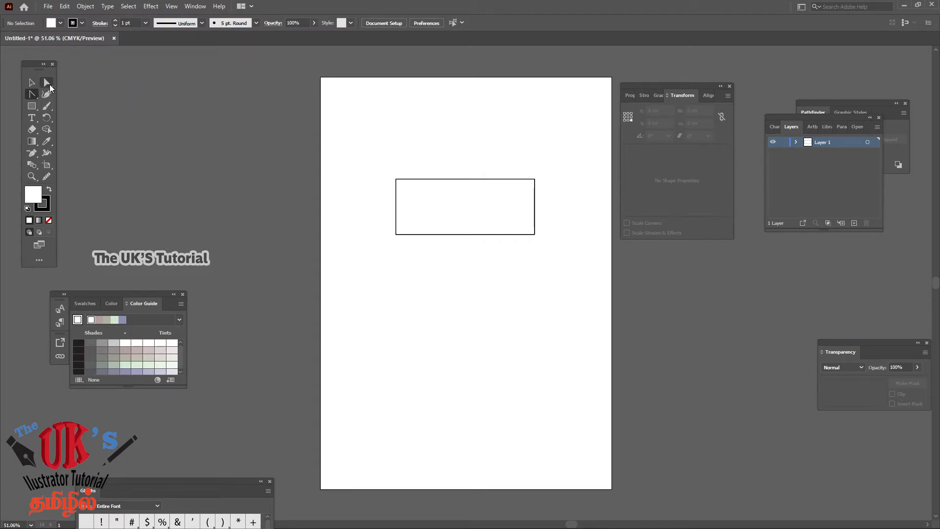
{"action": "left_click", "coordinate": [410, 180]}
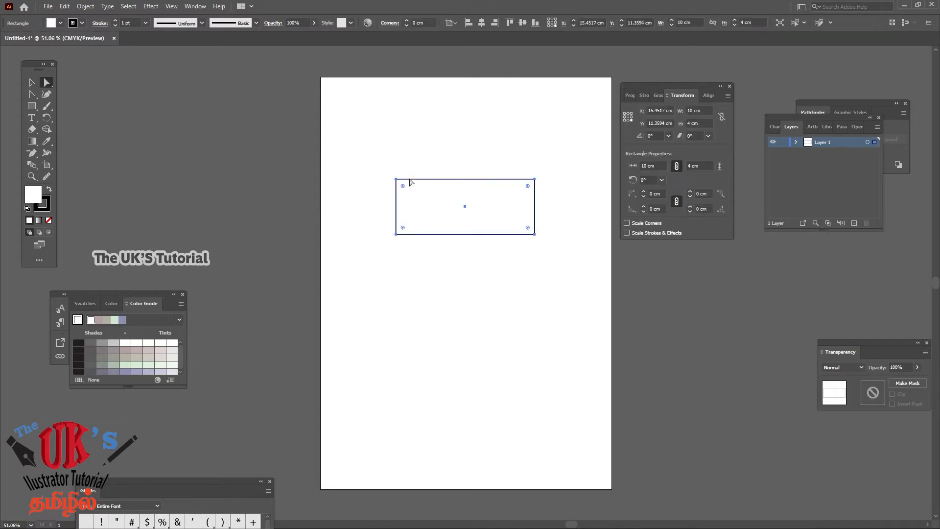
{"action": "left_click", "coordinate": [426, 156]}
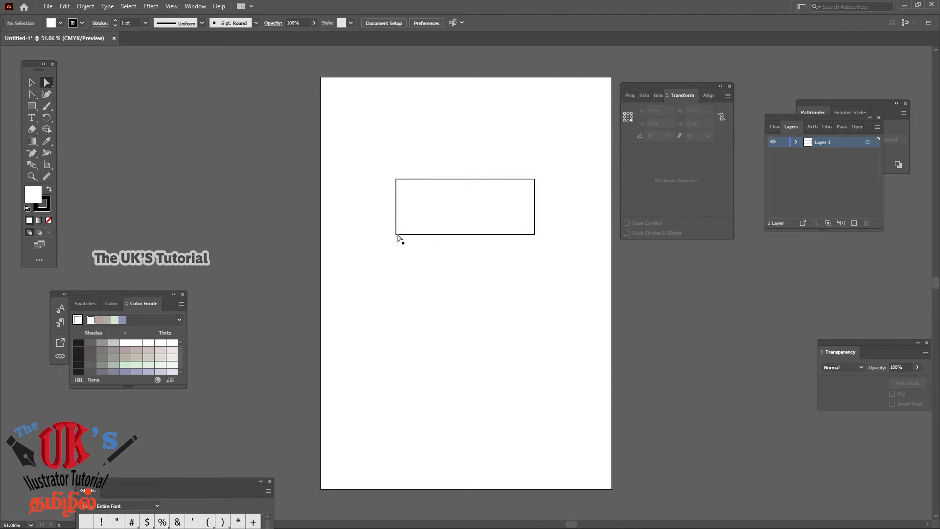
{"action": "left_click", "coordinate": [399, 236]}
{"action": "left_click", "coordinate": [349, 124]}
Slant the rectangle by shifting its two bottom corner points left together, and move them back beneath the top corners at a height of about 3.44 cm
{"action": "left_click", "coordinate": [32, 176]}
{"action": "left_click", "coordinate": [383, 168]}
{"action": "left_click_drag", "start_coordinate": [383, 169], "coordinate": [478, 250]}
{"action": "left_click_drag", "start_coordinate": [684, 88], "coordinate": [912, 97]}
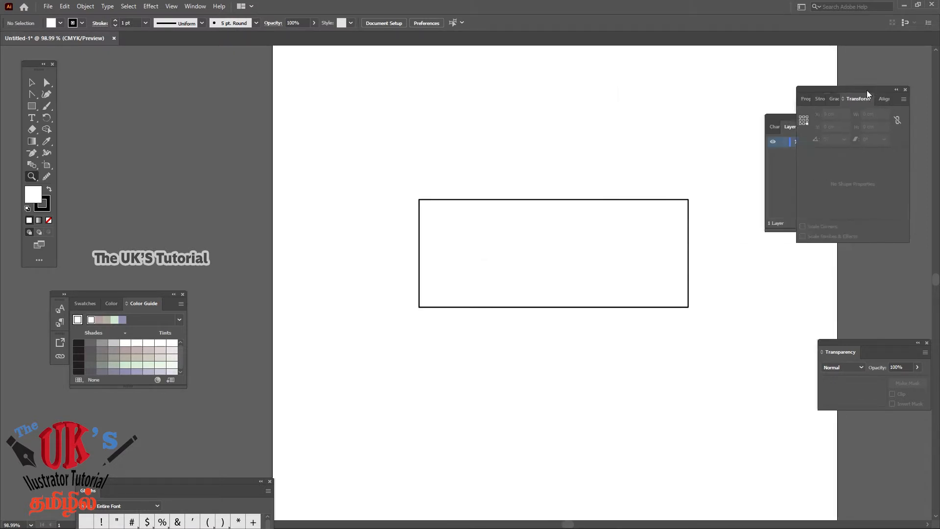
{"action": "left_click", "coordinate": [614, 268]}
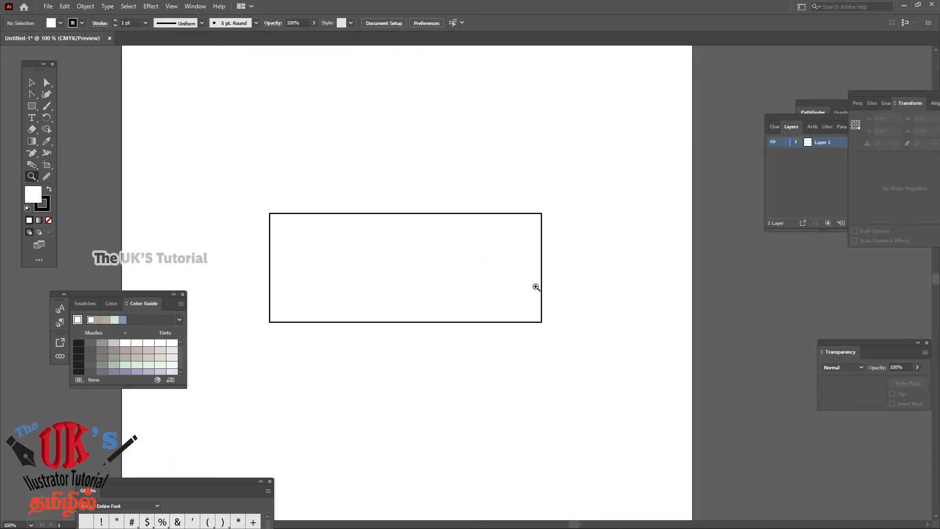
{"action": "left_click", "coordinate": [415, 267]}
{"action": "left_click_drag", "start_coordinate": [461, 297], "coordinate": [480, 222]}
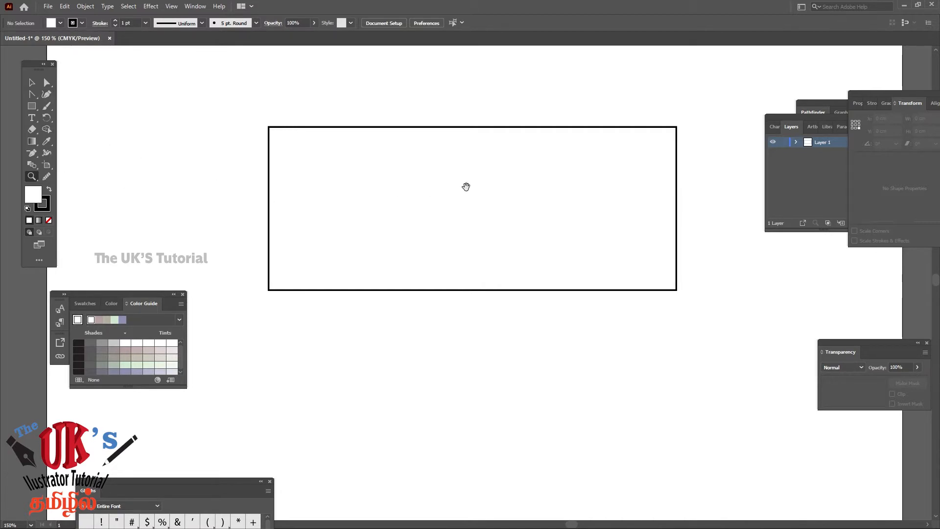
{"action": "left_click_drag", "start_coordinate": [466, 185], "coordinate": [527, 185]}
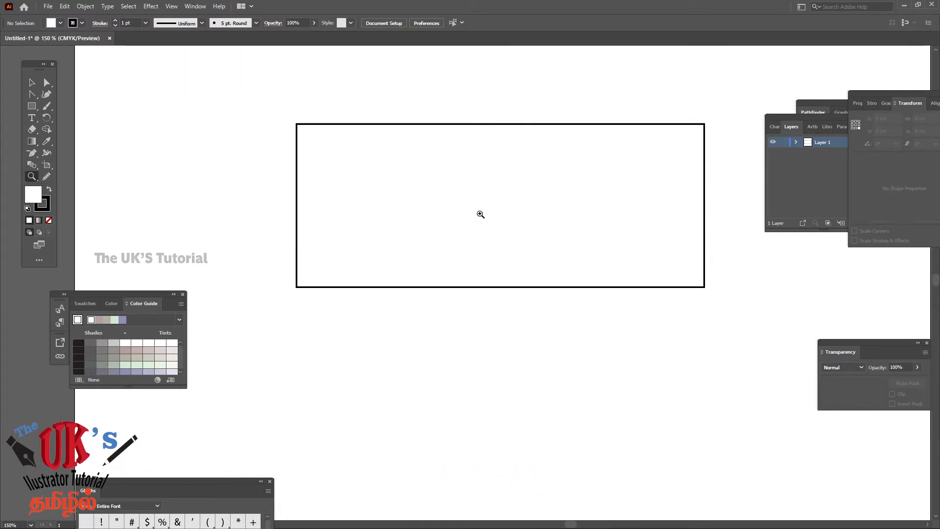
{"action": "left_click_drag", "start_coordinate": [483, 214], "coordinate": [482, 187]}
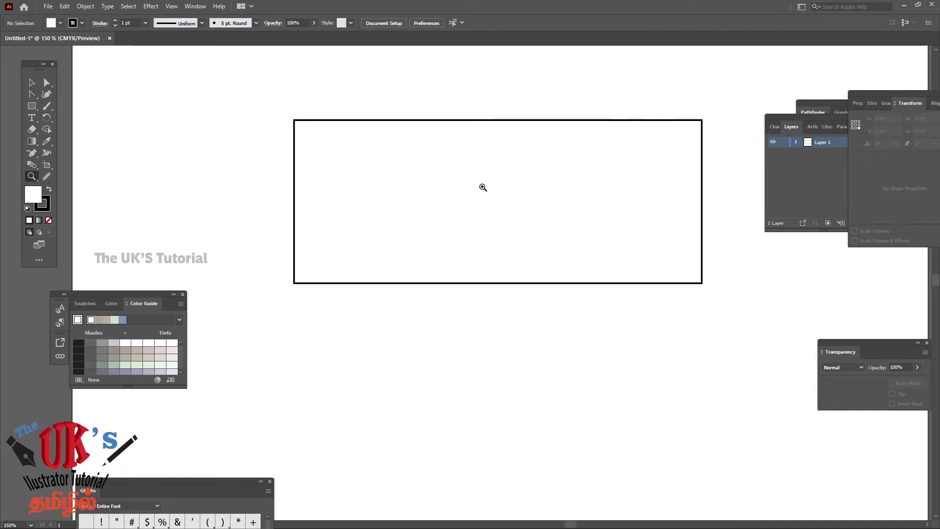
{"action": "left_click", "coordinate": [47, 82]}
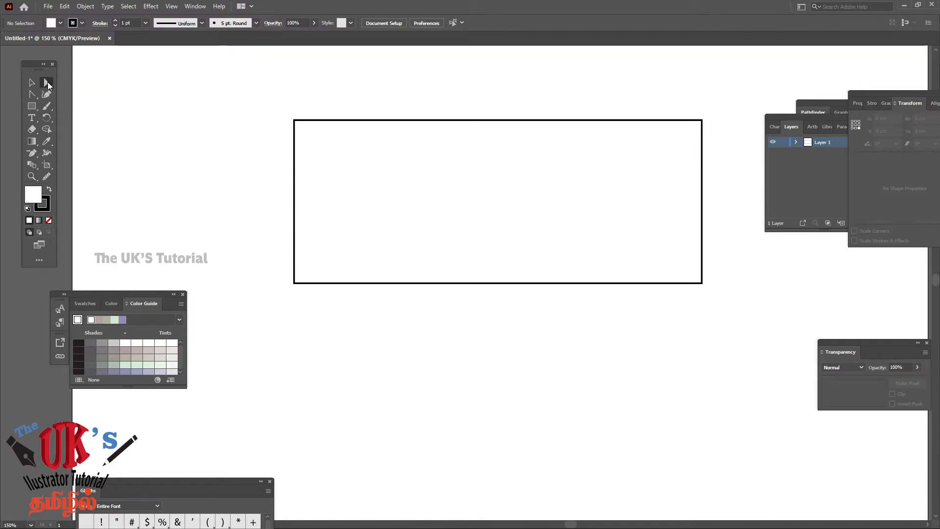
{"action": "left_click", "coordinate": [293, 282]}
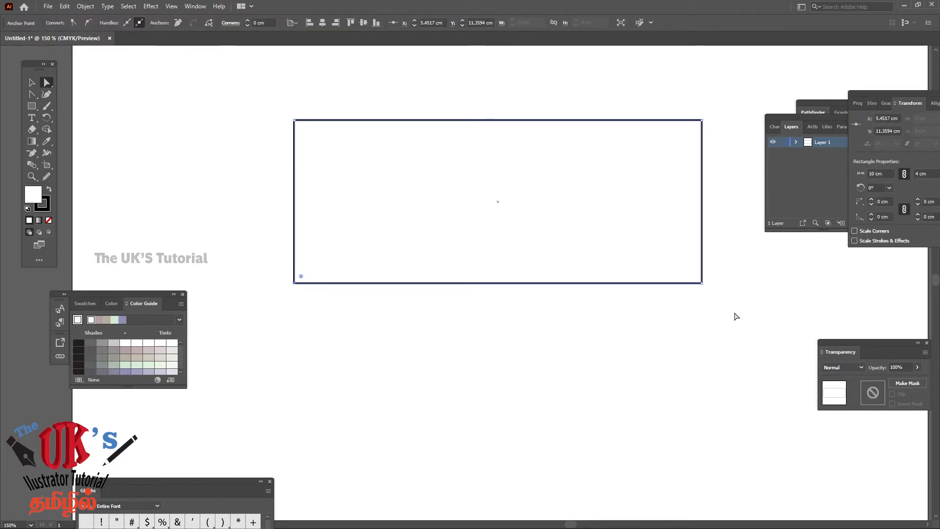
{"action": "left_click", "coordinate": [701, 283]}
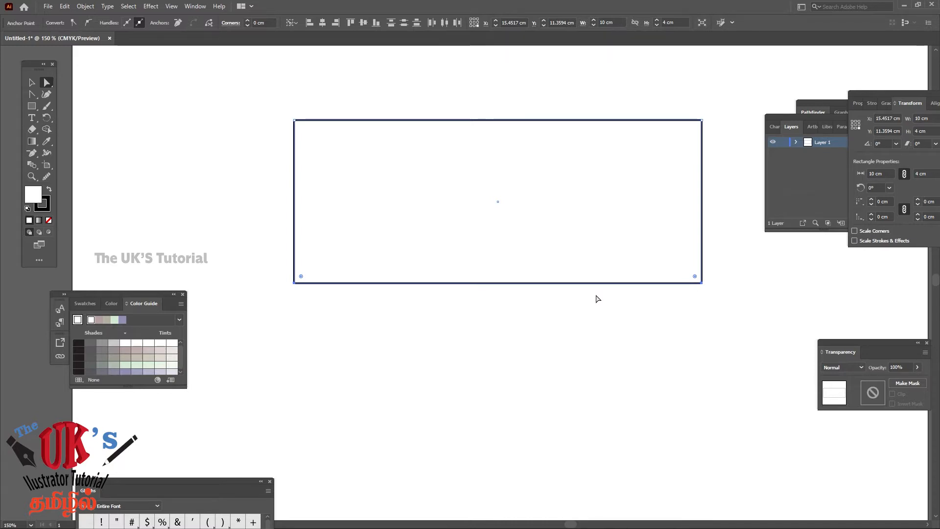
{"action": "key", "text": "Left"}
{"action": "key", "text": "Left"}
{"action": "key", "text": "Left"}
{"action": "key", "text": "Left"}
{"action": "key", "text": "Left"}
{"action": "key", "text": "Left"}
{"action": "key", "text": "Left"}
{"action": "key", "text": "Left"}
{"action": "key", "text": "Left"}
{"action": "key", "text": "Left"}
{"action": "key", "text": "Left"}
{"action": "key", "text": "Left"}
{"action": "key", "text": "Left"}
{"action": "key", "text": "Left"}
{"action": "key", "text": "Left"}
{"action": "key", "text": "Left"}
{"action": "key", "text": "Left"}
{"action": "key", "text": "Left"}
{"action": "key", "text": "Left"}
{"action": "key", "text": "Left"}
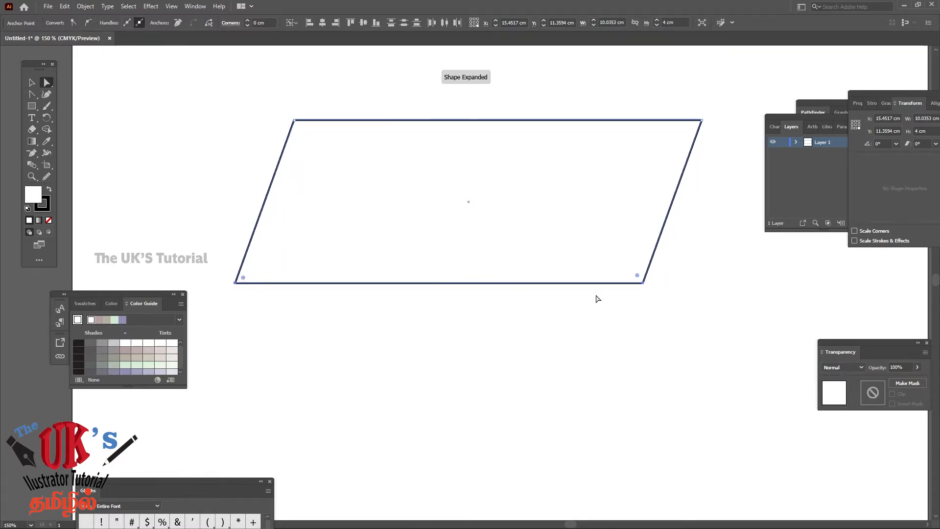
{"action": "key", "text": "Left"}
{"action": "key", "text": "Left"}
{"action": "key", "text": "Left"}
{"action": "key", "text": "Left"}
{"action": "key", "text": "Left"}
{"action": "key", "text": "Left"}
{"action": "key", "text": "Left"}
{"action": "key", "text": "Left"}
{"action": "key", "text": "Left"}
{"action": "key", "text": "Left"}
{"action": "key", "text": "Left"}
{"action": "key", "text": "Left"}
{"action": "key", "text": "Left"}
{"action": "key", "text": "Left"}
{"action": "key", "text": "Left"}
{"action": "key", "text": "Left"}
{"action": "key", "text": "Left"}
{"action": "key", "text": "Left"}
{"action": "key", "text": "Left"}
{"action": "key", "text": "Left"}
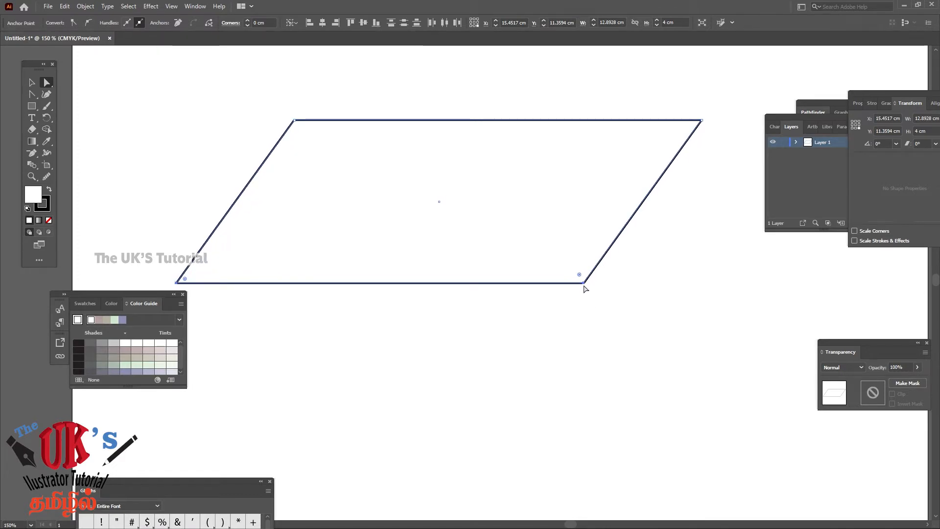
{"action": "left_click_drag", "start_coordinate": [582, 280], "coordinate": [705, 260]}
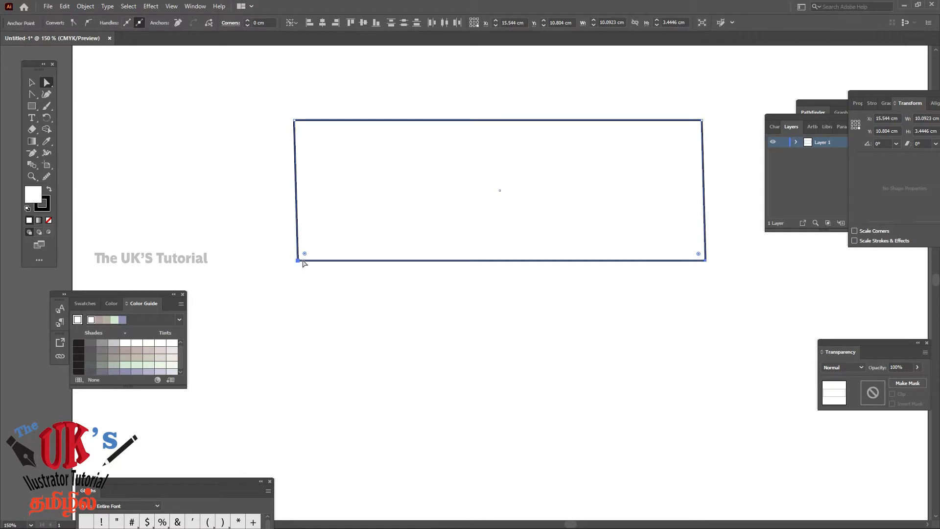
Select the shape's two bottom corner points and shift them left, right beyond the top corners, and up and far to the left
{"action": "left_click", "coordinate": [302, 267]}
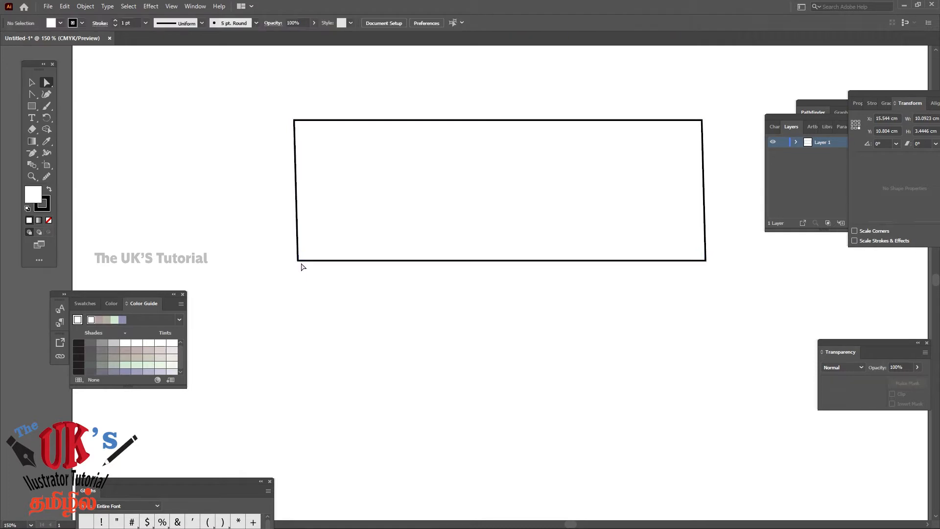
{"action": "left_click", "coordinate": [297, 260]}
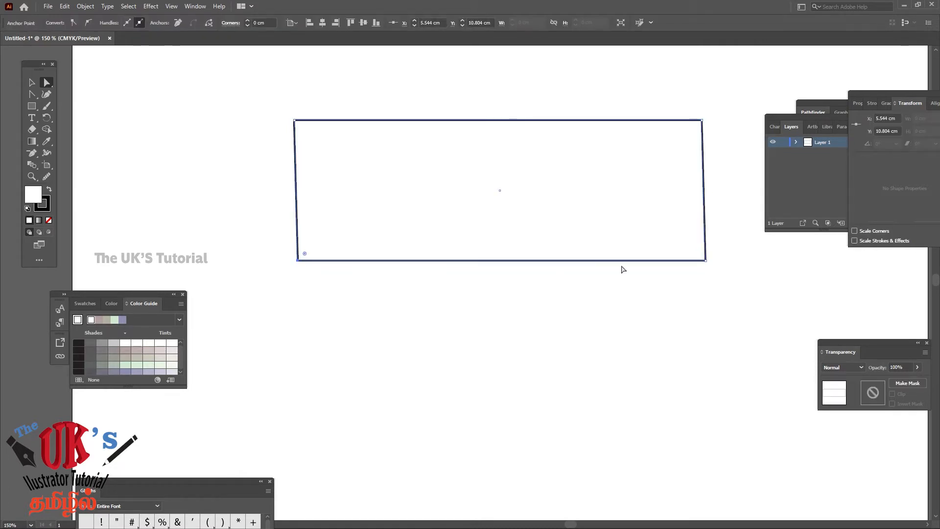
{"action": "left_click", "coordinate": [706, 263], "text": "shift"}
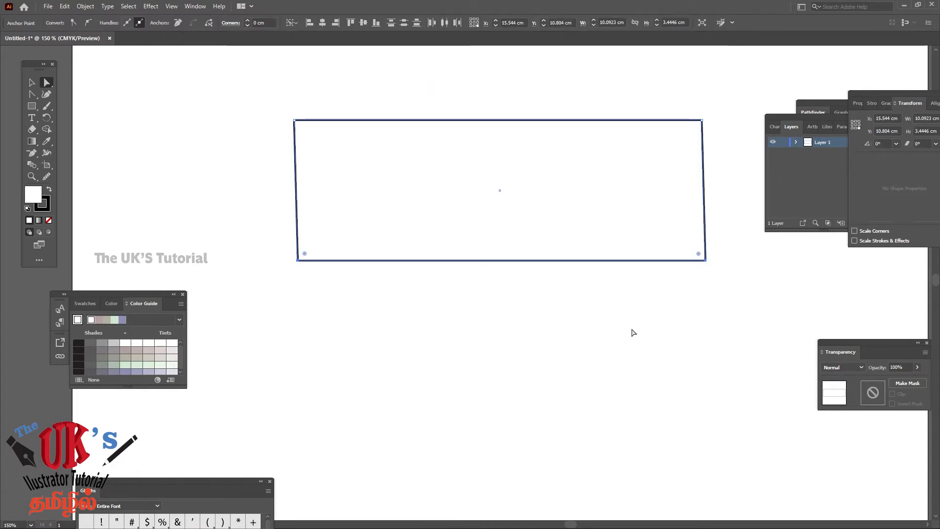
{"action": "key", "text": "Left"}
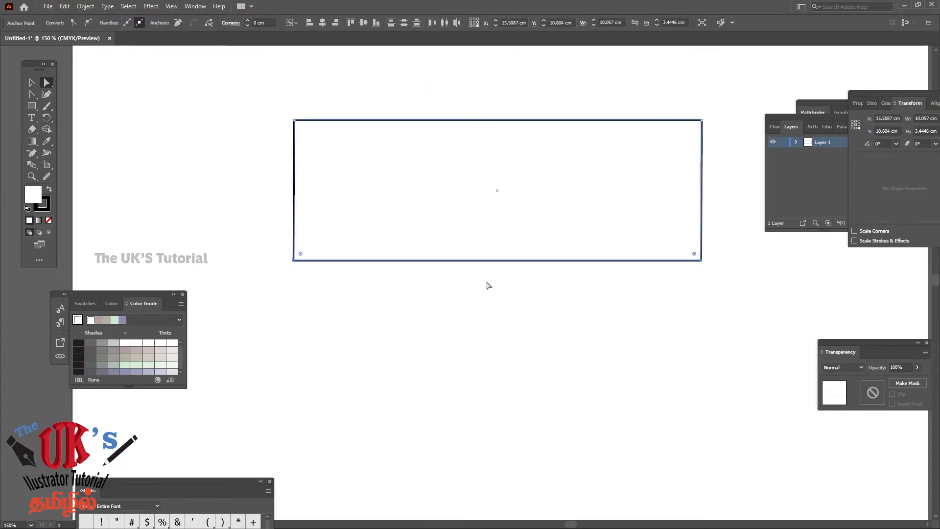
{"action": "key", "text": "Left"}
{"action": "key", "text": "Left"}
{"action": "key", "text": "Left"}
{"action": "key", "text": "Left"}
{"action": "key", "text": "Left"}
{"action": "key", "text": "Left"}
{"action": "key", "text": "Right"}
{"action": "key", "text": "Right"}
{"action": "key", "text": "Right"}
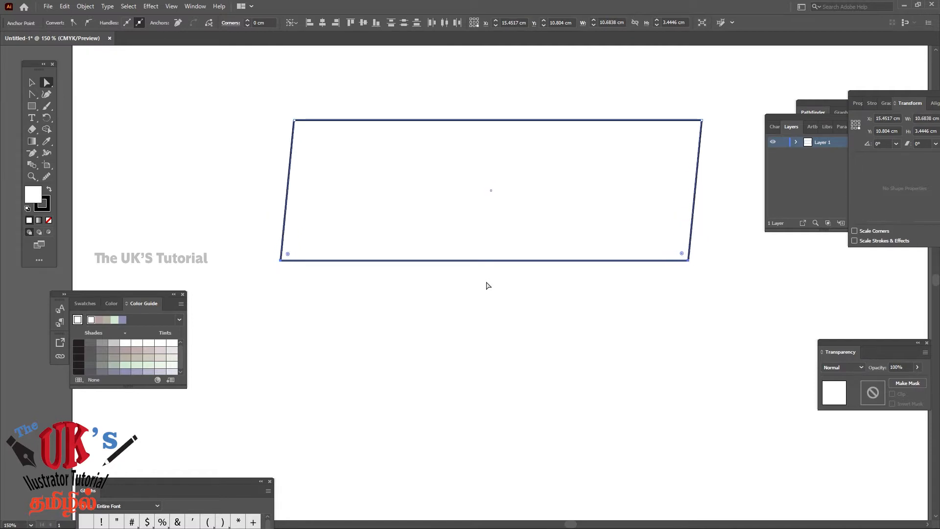
{"action": "key", "text": "Right"}
{"action": "key", "text": "Right"}
{"action": "key", "text": "Right"}
{"action": "key", "text": "Right"}
{"action": "key", "text": "Right"}
{"action": "key", "text": "Right"}
{"action": "key", "text": "Right"}
{"action": "key", "text": "Right"}
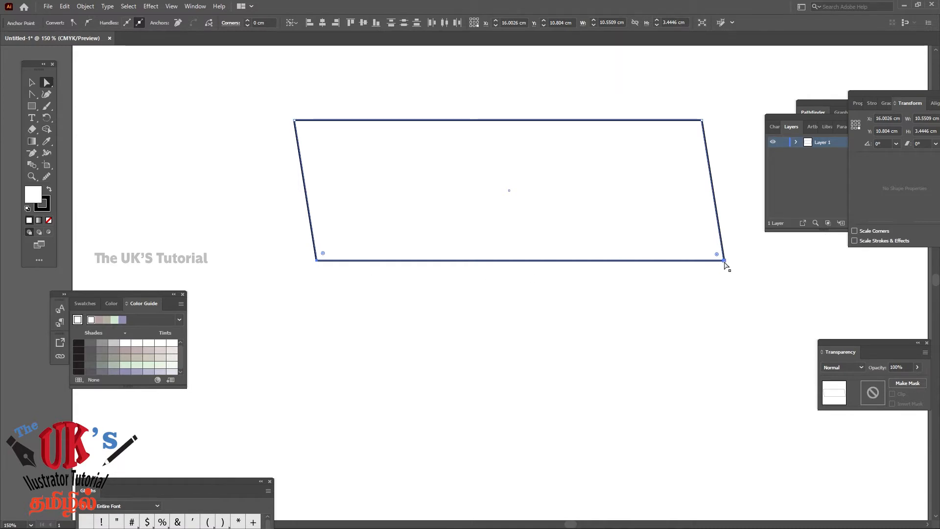
{"action": "left_click_drag", "start_coordinate": [724, 261], "coordinate": [634, 212]}
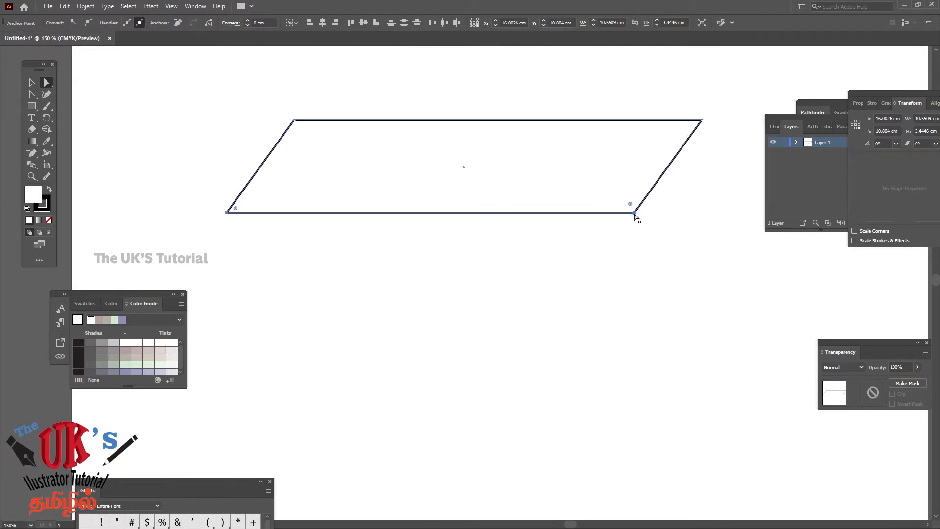
Undo the corner-point moves one by one back to the left-slanted shape about 11.52 cm wide and 4 cm high, and deselect it
{"action": "key", "text": "ctrl+z"}
{"action": "key", "text": "Left"}
{"action": "key", "text": "Left"}
{"action": "key", "text": "Left"}
{"action": "key", "text": "Left"}
{"action": "key", "text": "Left"}
{"action": "key", "text": "Left"}
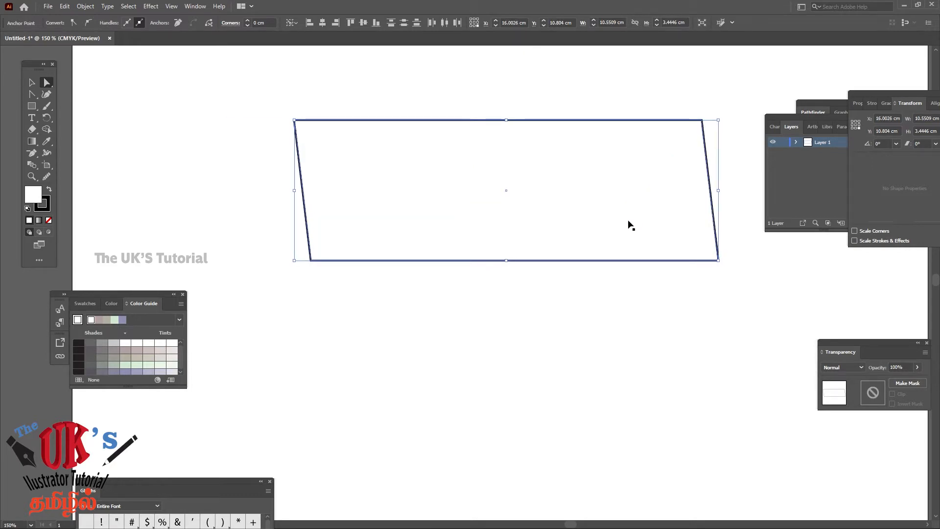
{"action": "key", "text": "Left"}
{"action": "key", "text": "Left"}
{"action": "key", "text": "Left"}
{"action": "key", "text": "Left"}
{"action": "key", "text": "Left"}
{"action": "key", "text": "Left"}
{"action": "key", "text": "Left"}
{"action": "key", "text": "Left"}
{"action": "key", "text": "Left"}
{"action": "key", "text": "Left"}
{"action": "key", "text": "Left"}
{"action": "key", "text": "Left"}
{"action": "key", "text": "Left"}
{"action": "key", "text": "Left"}
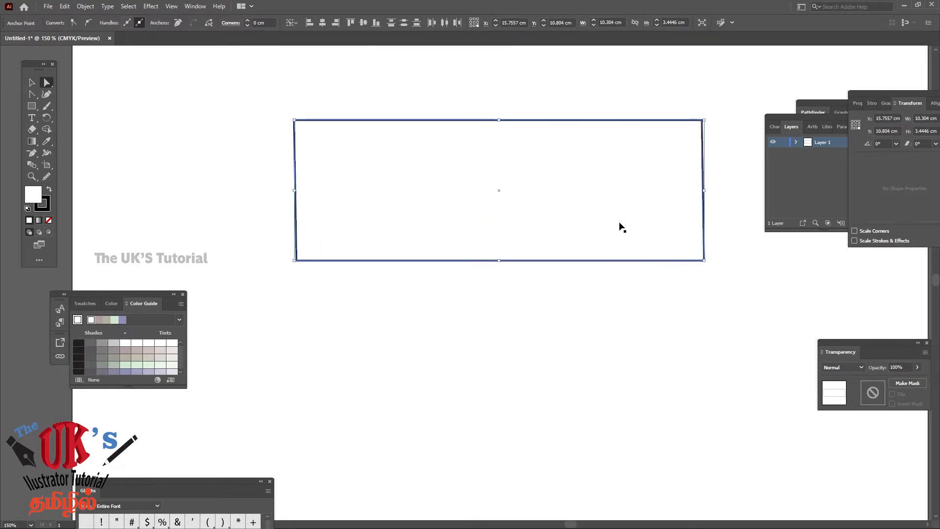
{"action": "key", "text": "Left"}
{"action": "key", "text": "Left"}
{"action": "key", "text": "Left"}
{"action": "key", "text": "Left"}
{"action": "key", "text": "Left"}
{"action": "key", "text": "Left"}
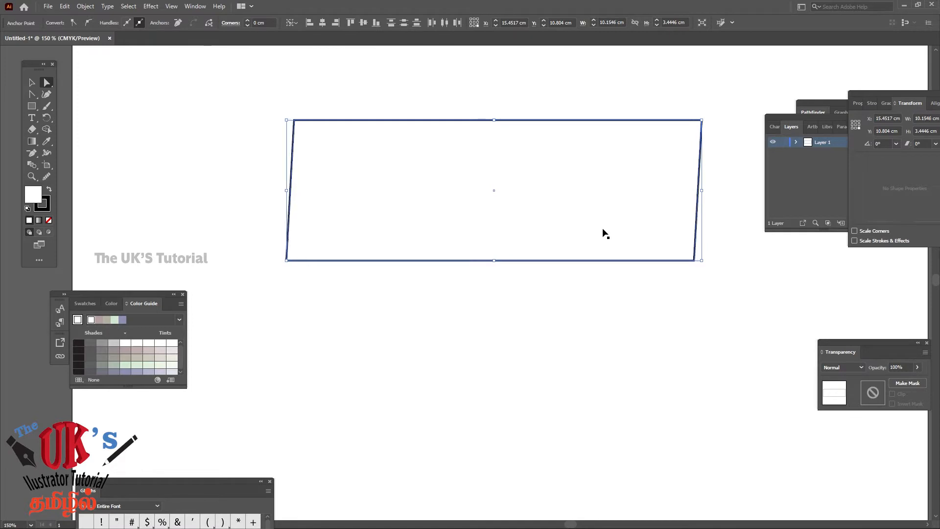
{"action": "key", "text": "Left"}
{"action": "key", "text": "Left"}
{"action": "key", "text": "Left"}
{"action": "key", "text": "Left"}
{"action": "key", "text": "Left"}
{"action": "key", "text": "Left"}
{"action": "key", "text": "Left"}
{"action": "key", "text": "Left"}
{"action": "key", "text": "Left"}
{"action": "key", "text": "Left"}
{"action": "key", "text": "Left"}
{"action": "key", "text": "Left"}
{"action": "key", "text": "Left"}
{"action": "key", "text": "Left"}
{"action": "key", "text": "Left"}
{"action": "key", "text": "Left"}
{"action": "key", "text": "Left"}
{"action": "key", "text": "Left"}
{"action": "key", "text": "Left"}
{"action": "key", "text": "Left"}
{"action": "key", "text": "Right"}
{"action": "key", "text": "Right"}
{"action": "key", "text": "Right"}
{"action": "key", "text": "Right"}
{"action": "key", "text": "Right"}
{"action": "key", "text": "Right"}
{"action": "key", "text": "Right"}
{"action": "key", "text": "Right"}
{"action": "key", "text": "Right"}
{"action": "key", "text": "Right"}
{"action": "key", "text": "Right"}
{"action": "key", "text": "Right"}
{"action": "key", "text": "Right"}
{"action": "key", "text": "Right"}
{"action": "key", "text": "Right"}
{"action": "key", "text": "Right"}
{"action": "key", "text": "Right"}
{"action": "key", "text": "Right"}
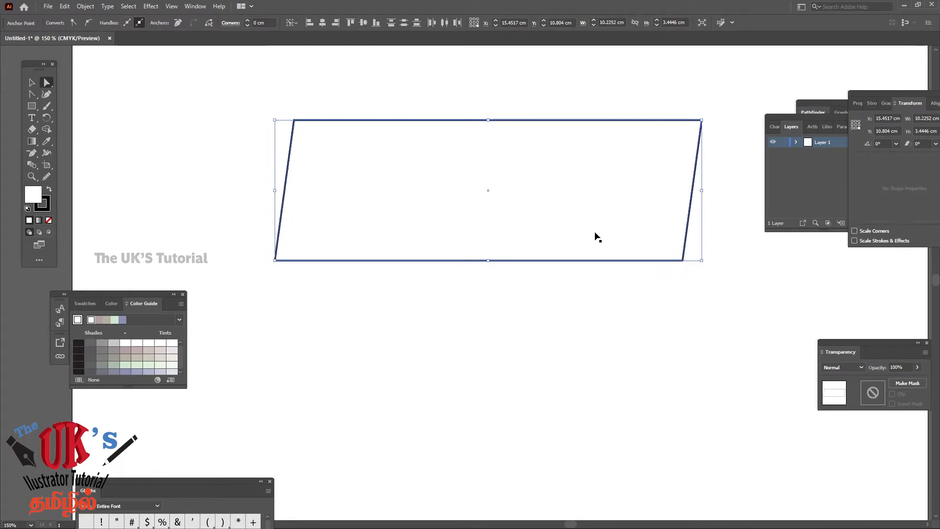
{"action": "key", "text": "Right"}
{"action": "key", "text": "Right"}
{"action": "key", "text": "Right"}
{"action": "key", "text": "Right"}
{"action": "key", "text": "Right"}
{"action": "key", "text": "Right"}
{"action": "key", "text": "Right"}
{"action": "key", "text": "Right"}
{"action": "key", "text": "shift+Left"}
{"action": "key", "text": "shift+Left"}
{"action": "key", "text": "shift+Left"}
{"action": "key", "text": "shift+Left"}
{"action": "key", "text": "shift+Left"}
{"action": "key", "text": "shift+Left"}
{"action": "key", "text": "shift+Left"}
{"action": "key", "text": "shift+Left"}
{"action": "key", "text": "shift+Left"}
{"action": "key", "text": "shift+Left"}
{"action": "key", "text": "shift+Left"}
{"action": "key", "text": "shift+Left"}
{"action": "key", "text": "Right"}
{"action": "key", "text": "Right"}
{"action": "key", "text": "Right"}
{"action": "key", "text": "Right"}
{"action": "key", "text": "Right"}
{"action": "key", "text": "Right"}
{"action": "key", "text": "Right"}
{"action": "key", "text": "Right"}
{"action": "key", "text": "Right"}
{"action": "key", "text": "Right"}
{"action": "key", "text": "Right"}
{"action": "key", "text": "Right"}
{"action": "key", "text": "Right"}
{"action": "key", "text": "Right"}
{"action": "key", "text": "Right"}
{"action": "key", "text": "Right"}
{"action": "key", "text": "Right"}
{"action": "key", "text": "Right"}
{"action": "key", "text": "Right"}
{"action": "key", "text": "Right"}
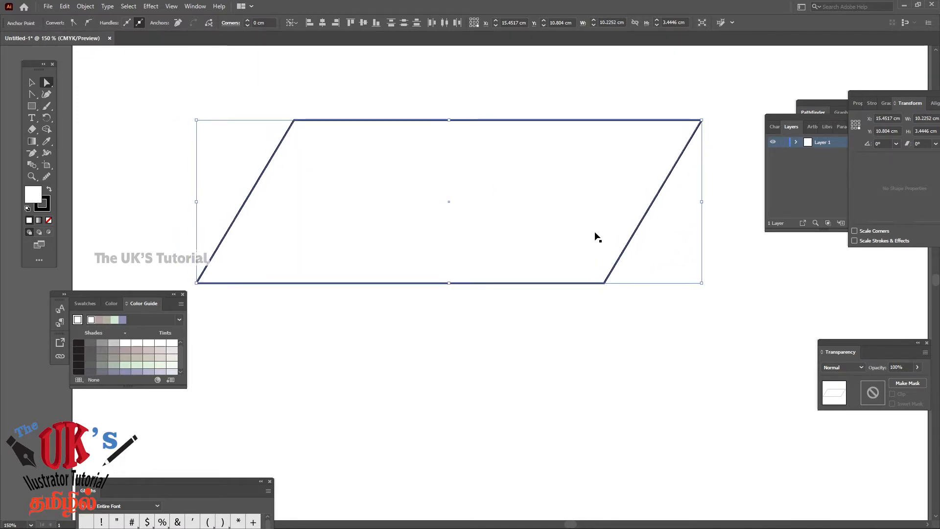
{"action": "key", "text": "Right"}
{"action": "key", "text": "Right"}
{"action": "key", "text": "Right"}
{"action": "key", "text": "Right"}
{"action": "key", "text": "Right"}
{"action": "key", "text": "Right"}
{"action": "key", "text": "Right"}
{"action": "key", "text": "Right"}
{"action": "key", "text": "Right"}
{"action": "key", "text": "Right"}
{"action": "key", "text": "Right"}
{"action": "key", "text": "Right"}
{"action": "key", "text": "Right"}
{"action": "key", "text": "Right"}
{"action": "key", "text": "Right"}
{"action": "key", "text": "Right"}
{"action": "key", "text": "Right"}
{"action": "key", "text": "Right"}
{"action": "key", "text": "Right"}
{"action": "key", "text": "Right"}
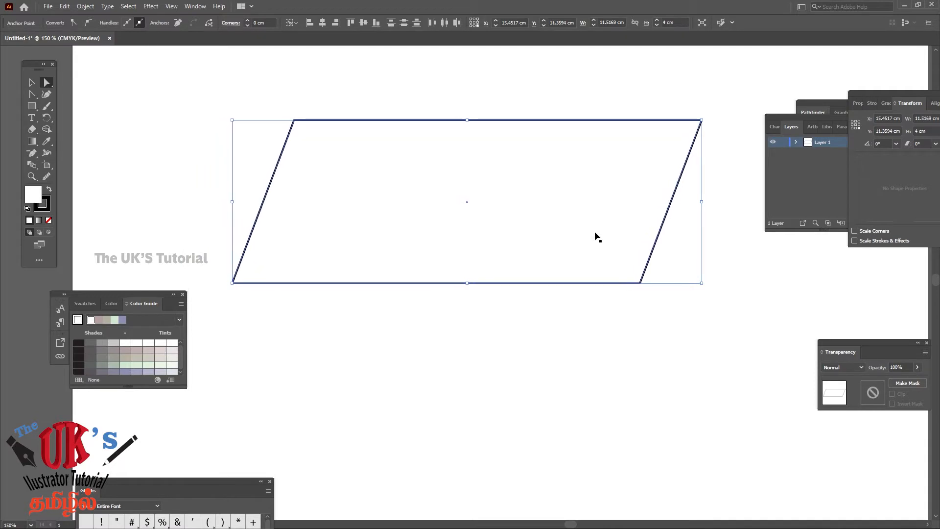
{"action": "key", "text": "ctrl"}
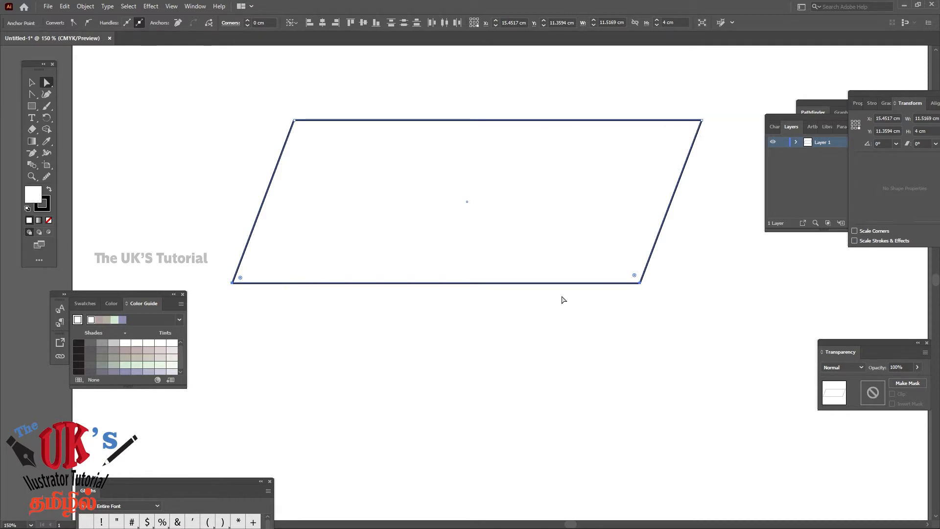
{"action": "left_click", "coordinate": [686, 307]}
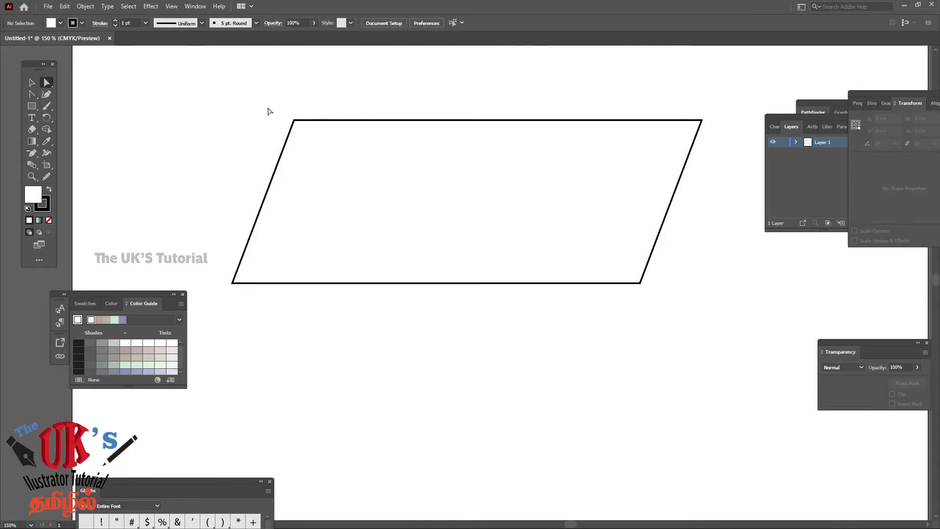
Delete the slanted shape and draw a new rectangle about 6.5 cm wide and 2.83 cm high on the artboard
{"action": "left_click", "coordinate": [32, 83]}
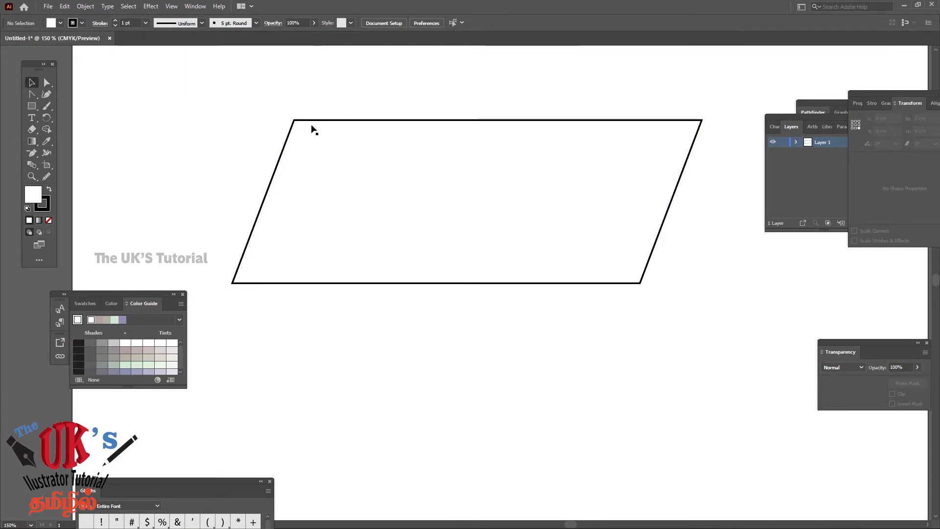
{"action": "left_click", "coordinate": [360, 141]}
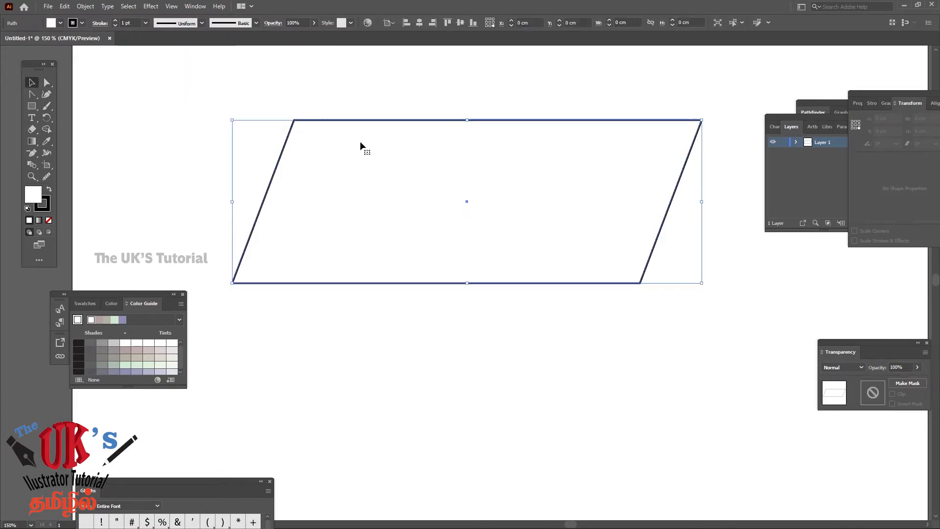
{"action": "key", "text": "Delete"}
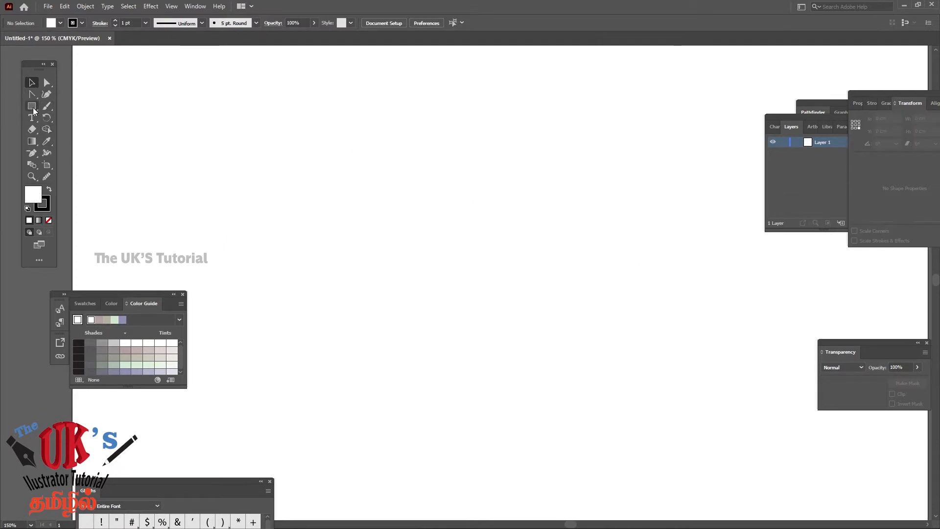
{"action": "left_click_drag", "start_coordinate": [284, 139], "coordinate": [548, 254]}
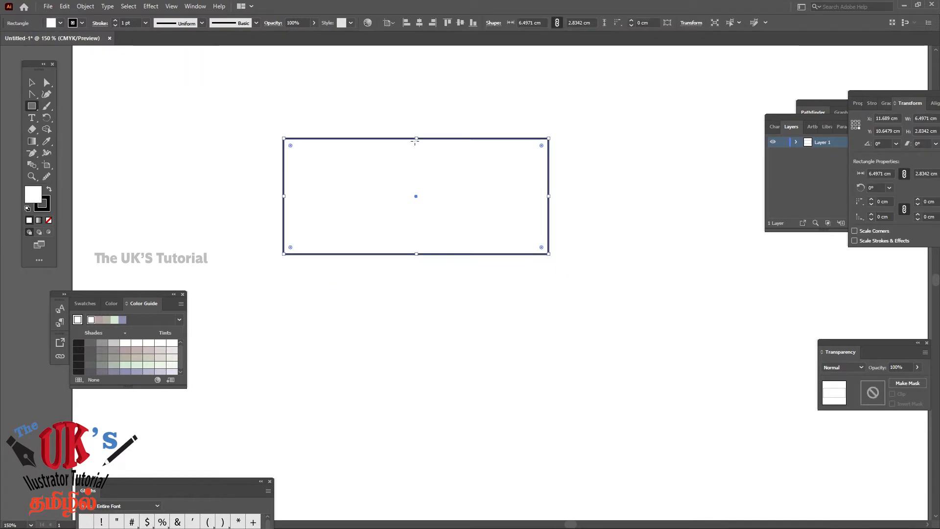
Show the Stroke settings beside the artwork and set the new rectangle's stroke weight to 2 pt
{"action": "left_click", "coordinate": [195, 6]}
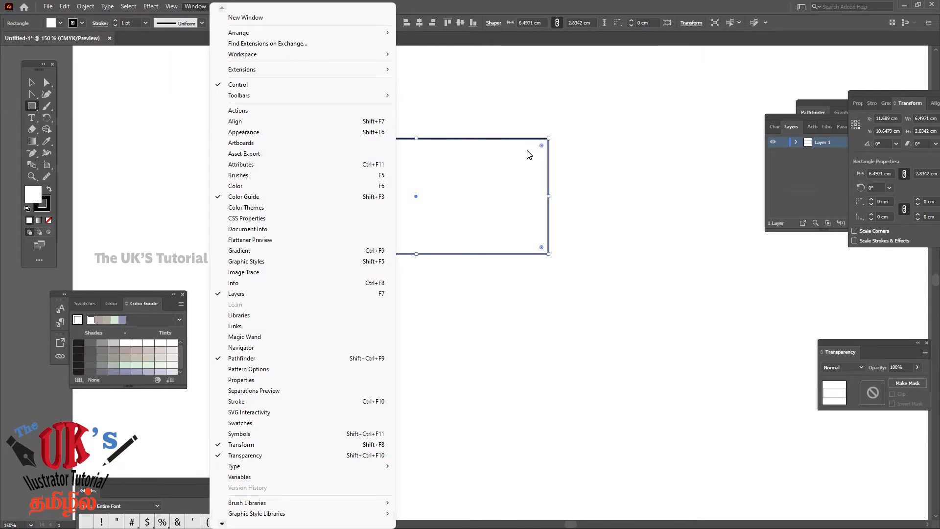
{"action": "left_click", "coordinate": [249, 406]}
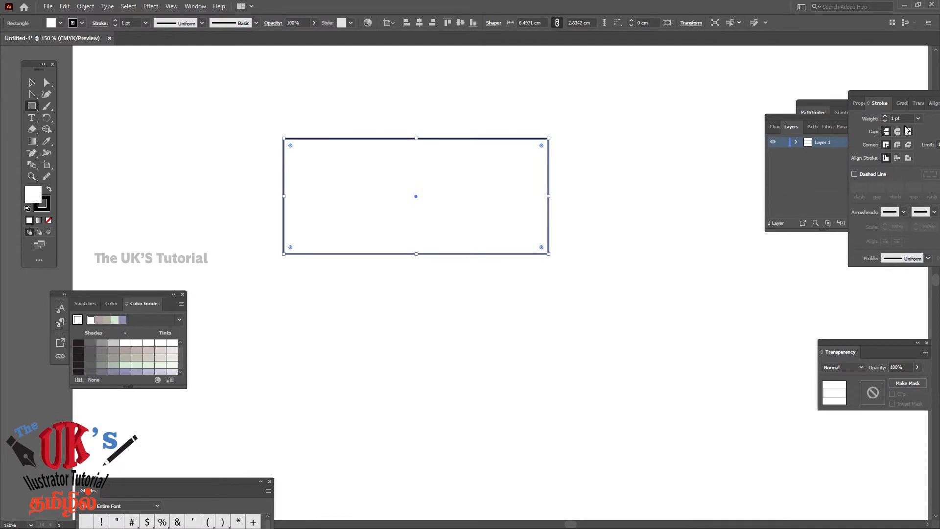
{"action": "left_click_drag", "start_coordinate": [902, 96], "coordinate": [704, 100]}
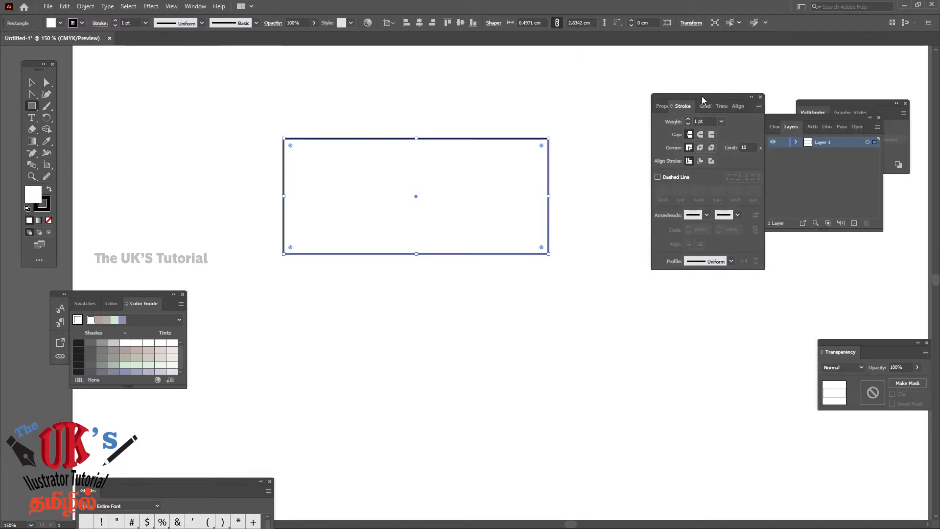
{"action": "left_click", "coordinate": [721, 122]}
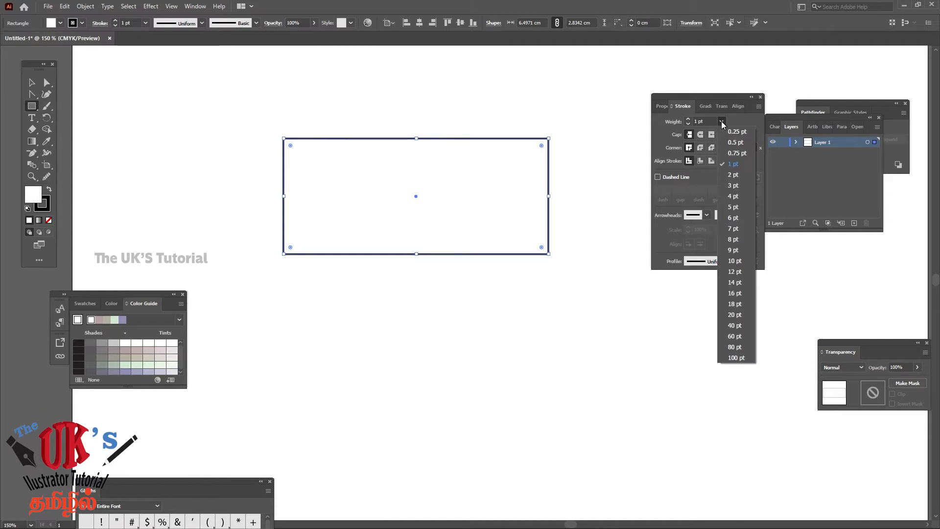
{"action": "left_click", "coordinate": [738, 174]}
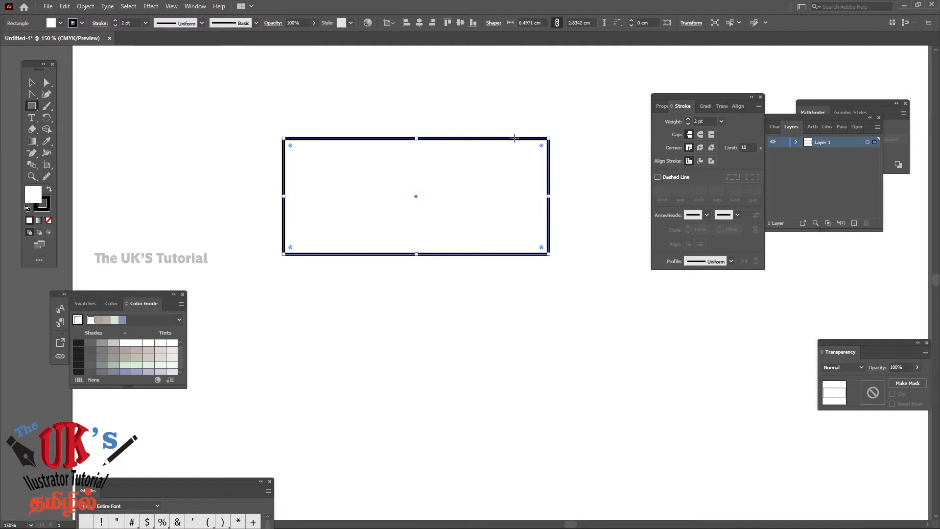
Set the rectangle's stroke weight to 0.5 pt, deselect it and move the Stroke settings farther away from the artwork
{"action": "left_click", "coordinate": [721, 122]}
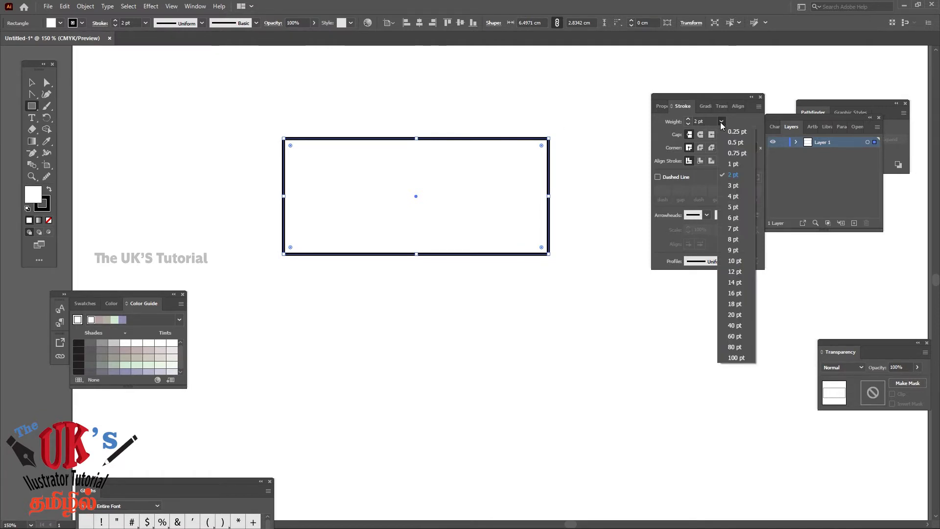
{"action": "left_click", "coordinate": [740, 141]}
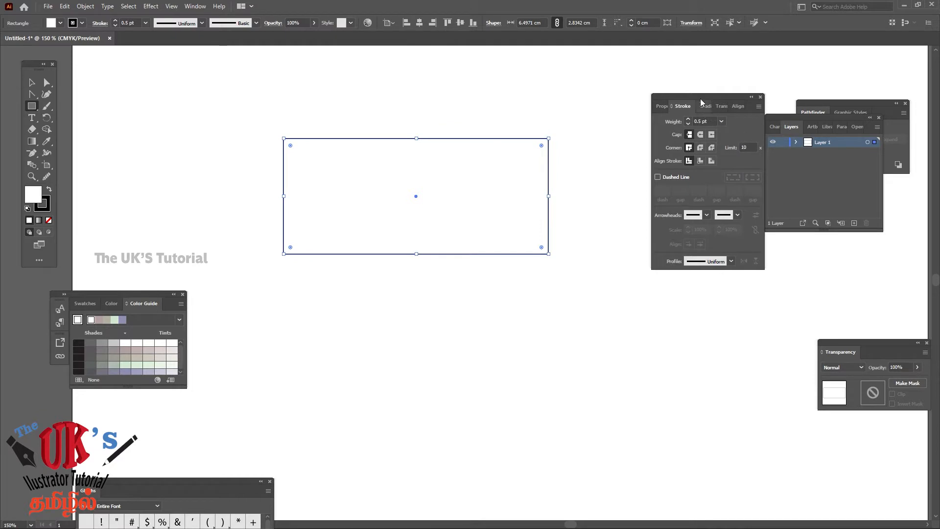
{"action": "left_click", "coordinate": [31, 84]}
{"action": "left_click", "coordinate": [480, 101]}
{"action": "left_click_drag", "start_coordinate": [660, 98], "coordinate": [765, 105]}
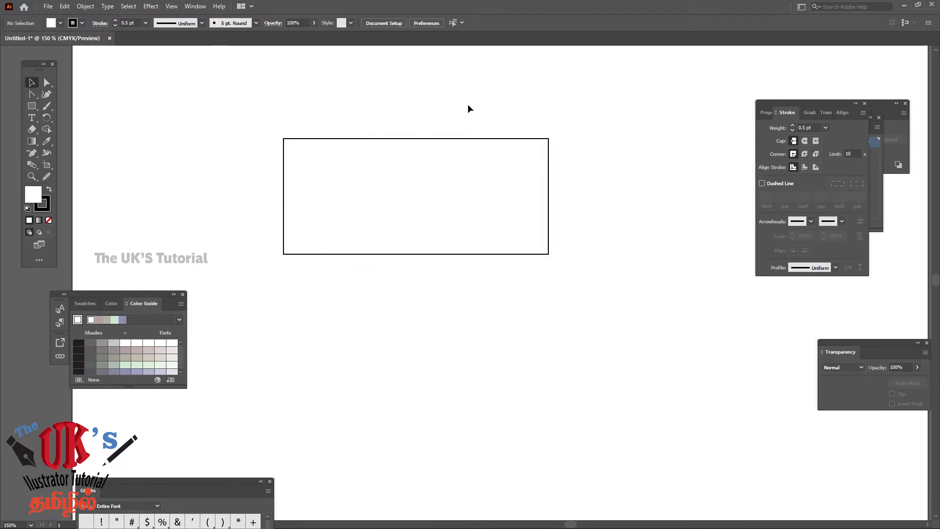
Try to slant the rectangle by shifting its two bottom corner points straight to the left with Direct Selection
{"action": "left_click", "coordinate": [46, 84]}
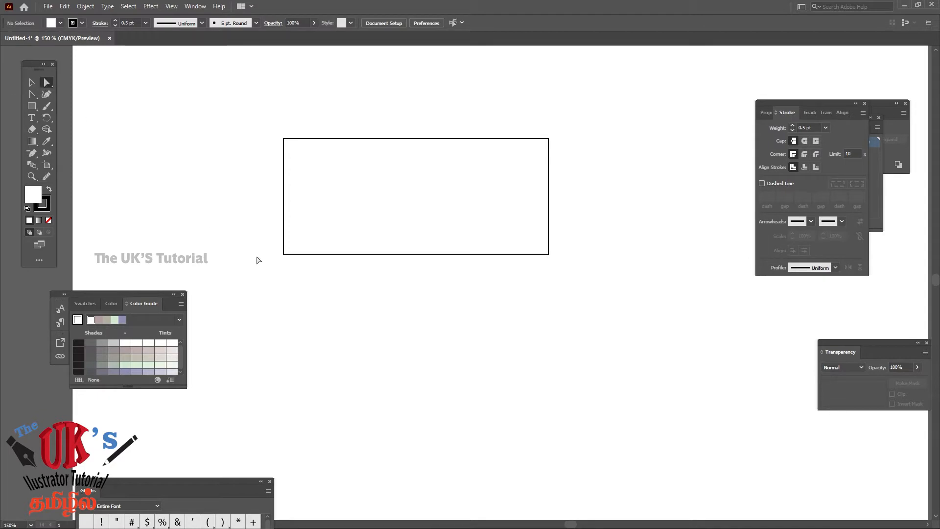
{"action": "left_click", "coordinate": [283, 254]}
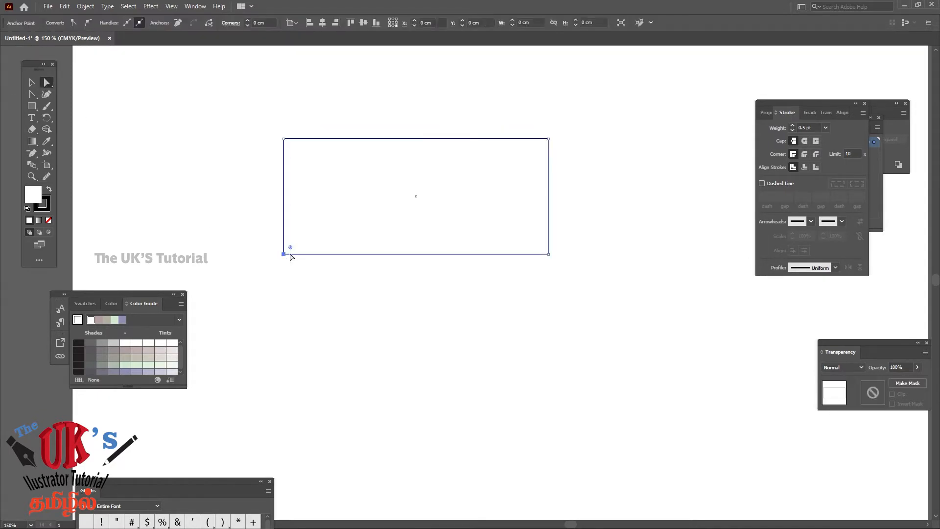
{"action": "left_click", "coordinate": [549, 254], "text": "shift"}
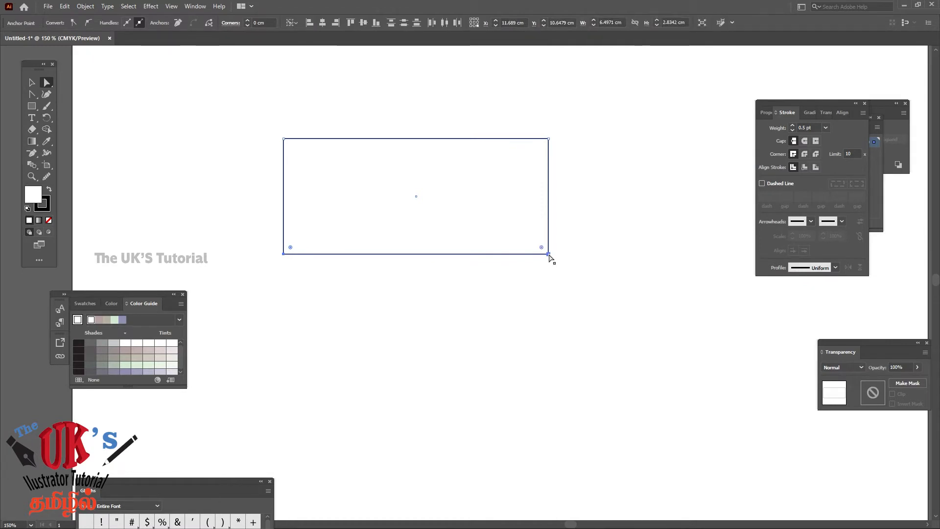
{"action": "left_click_drag", "start_coordinate": [549, 254], "coordinate": [511, 255]}
{"action": "key", "text": "ctrl+z"}
{"action": "left_click", "coordinate": [548, 254], "text": "shift"}
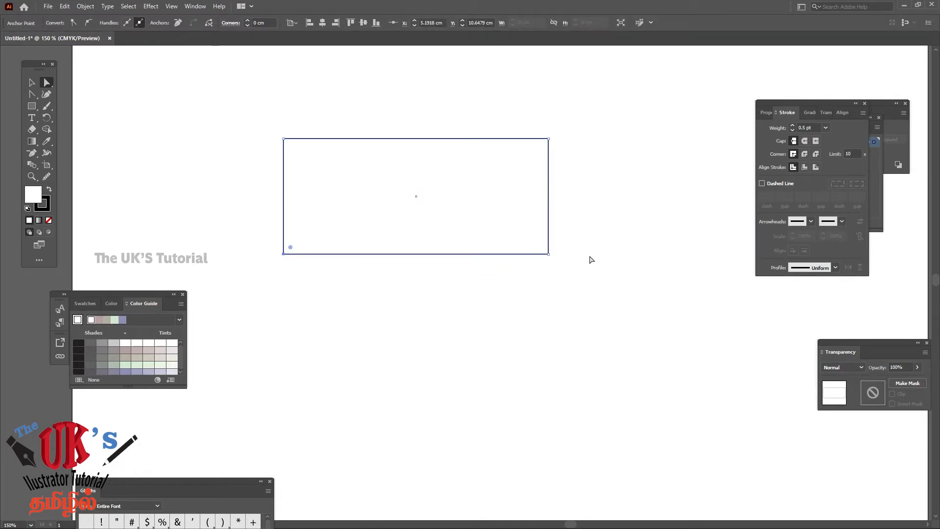
Reselect both bottom corner points and move them up and left, forming a parallelogram about 8.39 cm wide and 1.54 cm high
{"action": "left_click", "coordinate": [592, 260]}
{"action": "left_click", "coordinate": [285, 255]}
{"action": "left_click", "coordinate": [548, 254], "text": "shift"}
{"action": "left_click_drag", "start_coordinate": [548, 254], "coordinate": [470, 201]}
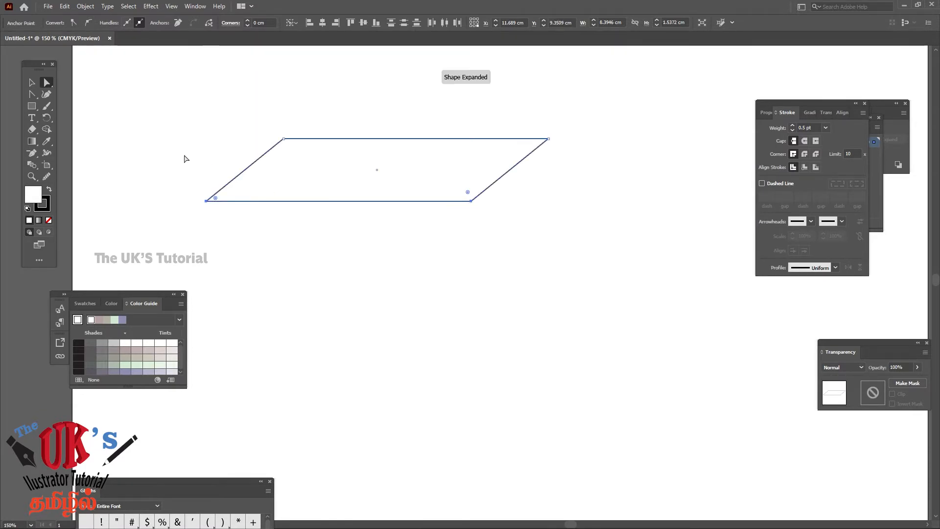
Move the whole parallelogram about 1.84 cm to the right and slightly down, deselect it and select it again
{"action": "left_click", "coordinate": [32, 82]}
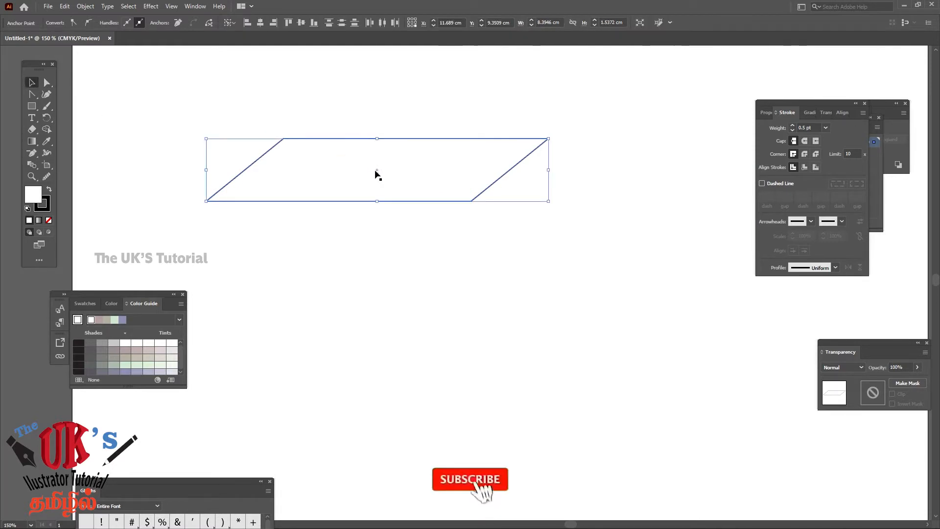
{"action": "left_click_drag", "start_coordinate": [377, 174], "coordinate": [451, 174]}
{"action": "left_click", "coordinate": [523, 287]}
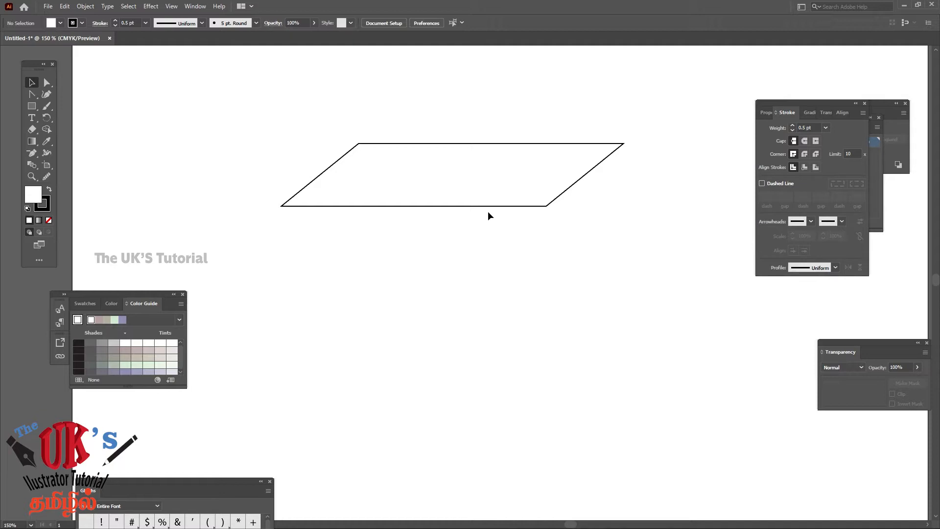
{"action": "left_click", "coordinate": [547, 207]}
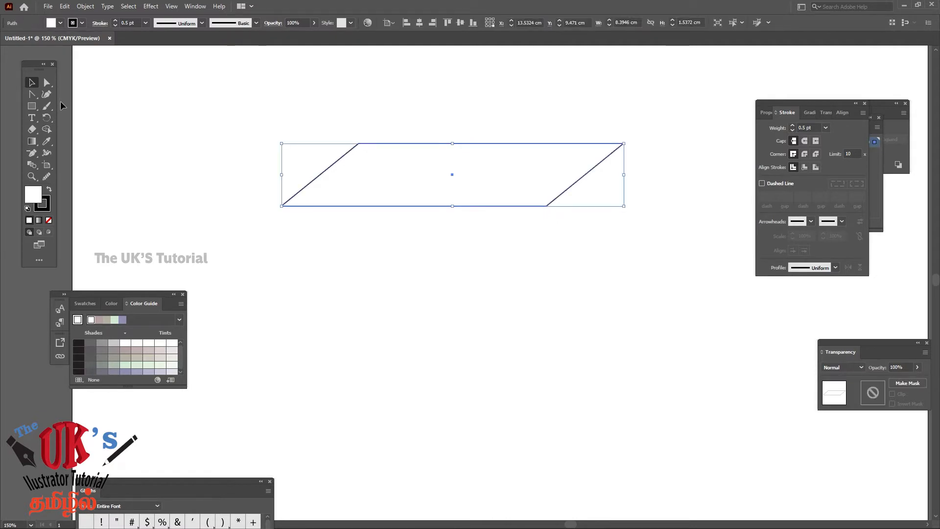
Reposition the parallelogram's four corner points individually with Direct Selection, forming a perspective quadrilateral about 8.33 cm wide and 2.69 cm high
{"action": "left_click", "coordinate": [47, 82]}
{"action": "left_click", "coordinate": [551, 274]}
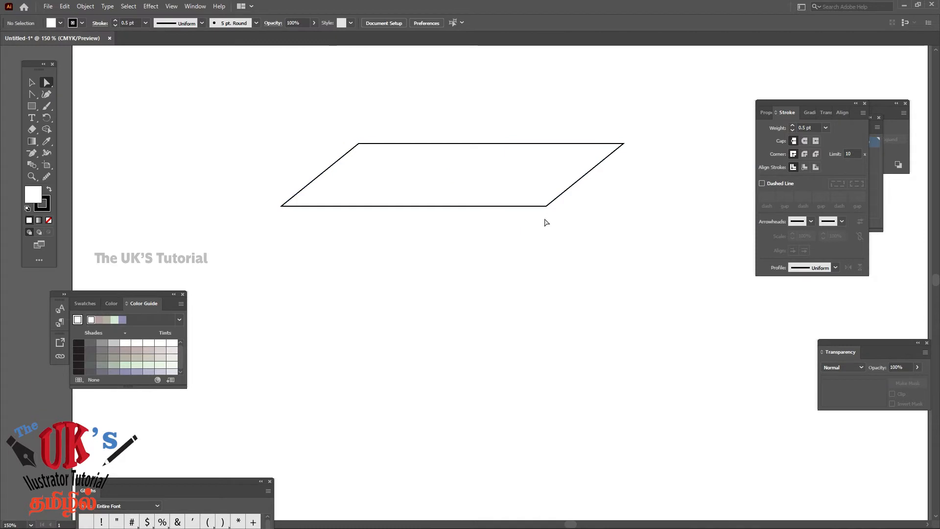
{"action": "left_click_drag", "start_coordinate": [546, 206], "coordinate": [556, 230]}
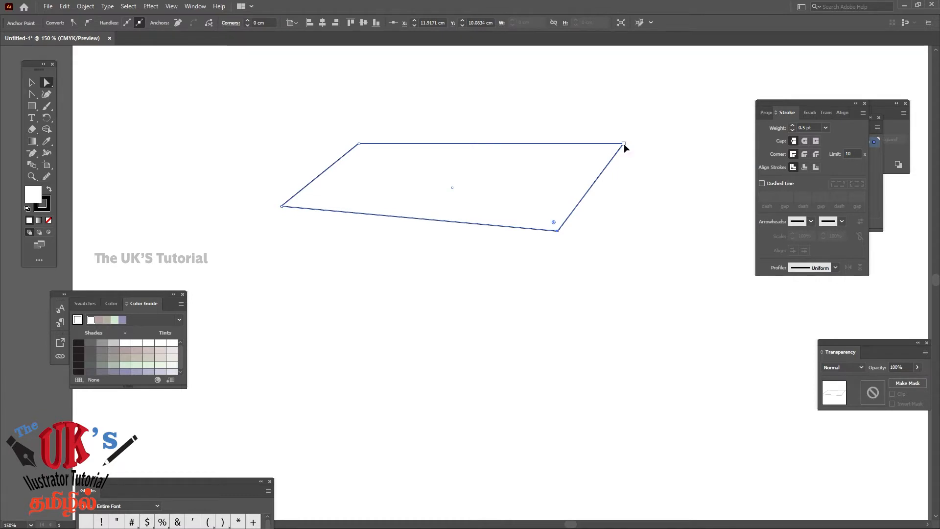
{"action": "left_click_drag", "start_coordinate": [623, 143], "coordinate": [623, 157]}
{"action": "left_click_drag", "start_coordinate": [282, 206], "coordinate": [284, 191]}
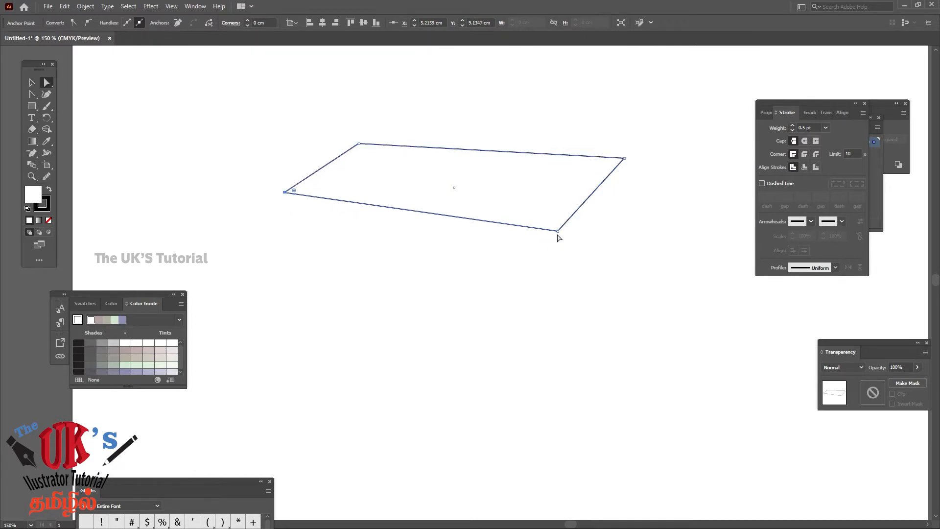
{"action": "mouse_move", "coordinate": [557, 231]}
{"action": "left_mouse_down"}
{"action": "mouse_move", "coordinate": [541, 256]}
{"action": "mouse_move", "coordinate": [550, 247]}
{"action": "left_mouse_up"}
{"action": "left_click", "coordinate": [287, 203]}
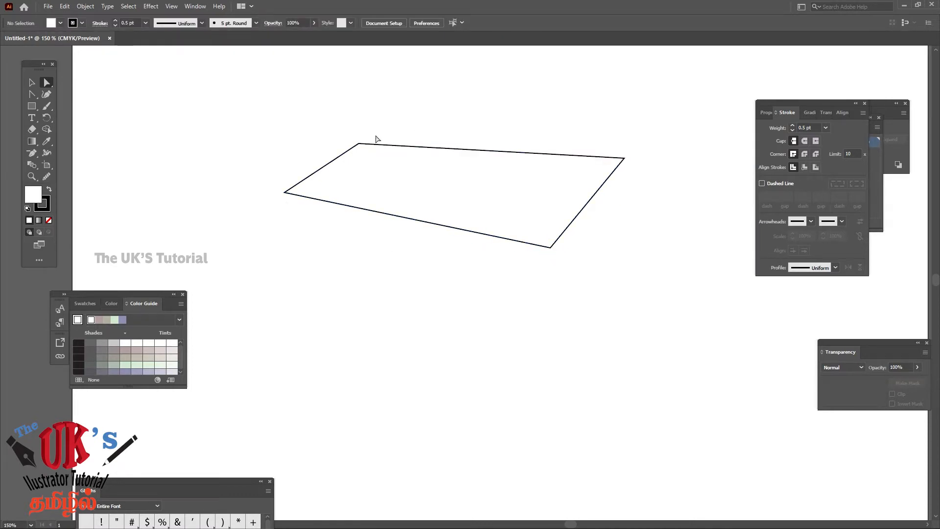
{"action": "left_click_drag", "start_coordinate": [359, 144], "coordinate": [371, 137]}
{"action": "left_click", "coordinate": [463, 95]}
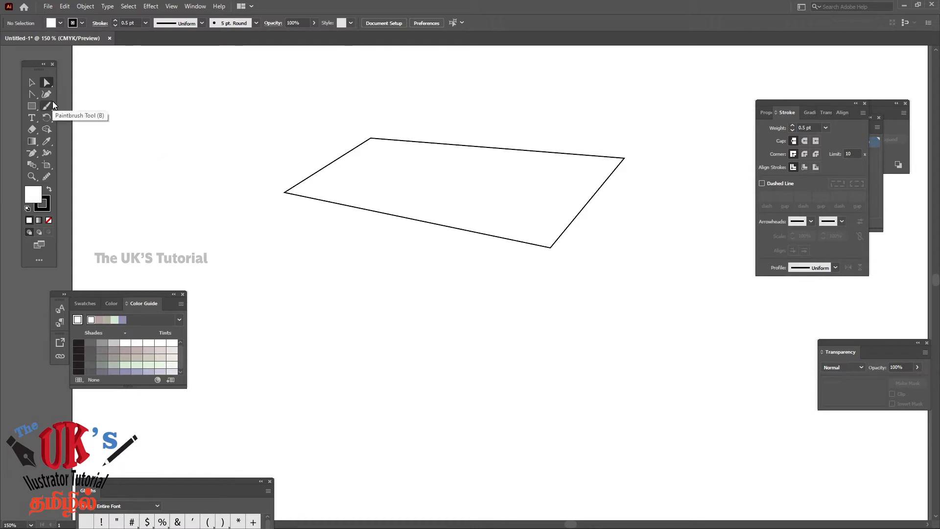
{"action": "left_click", "coordinate": [33, 84]}
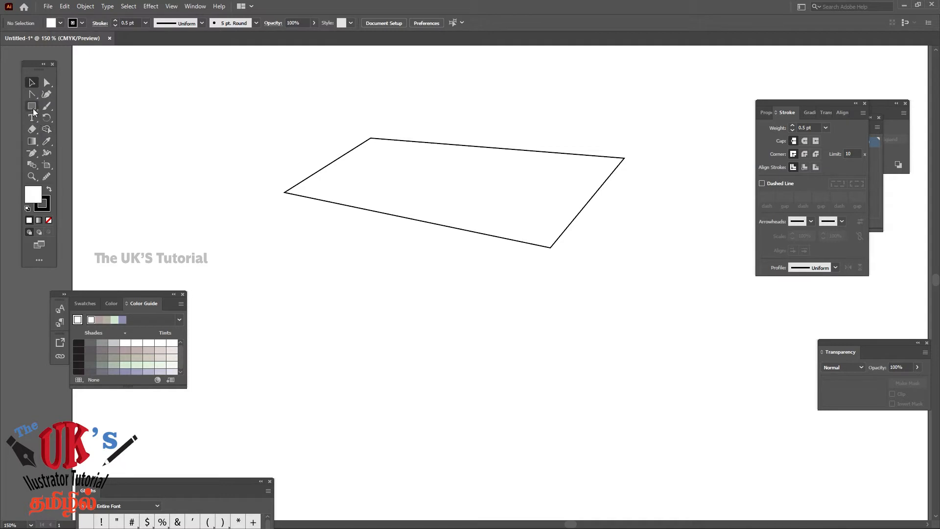
{"action": "left_click", "coordinate": [32, 107]}
{"action": "left_click_drag", "start_coordinate": [294, 224], "coordinate": [504, 294]}
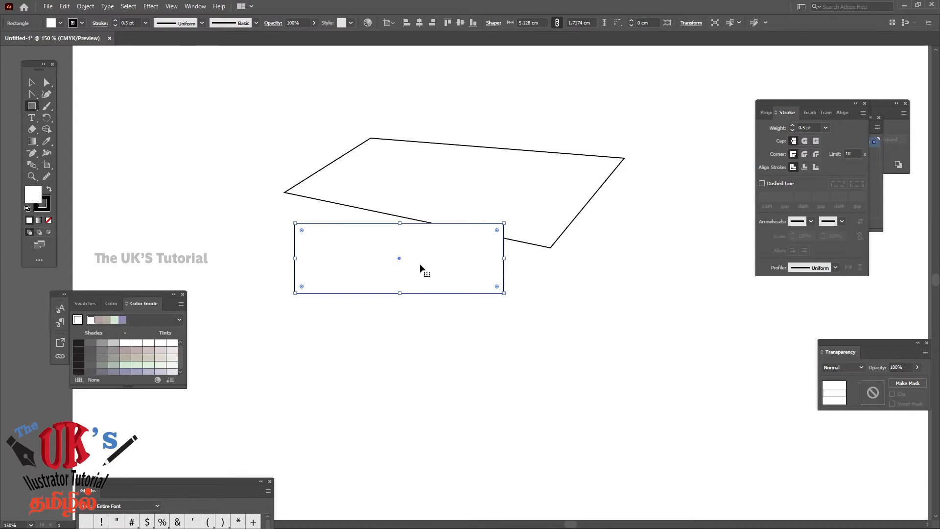
{"action": "key", "text": "Delete"}
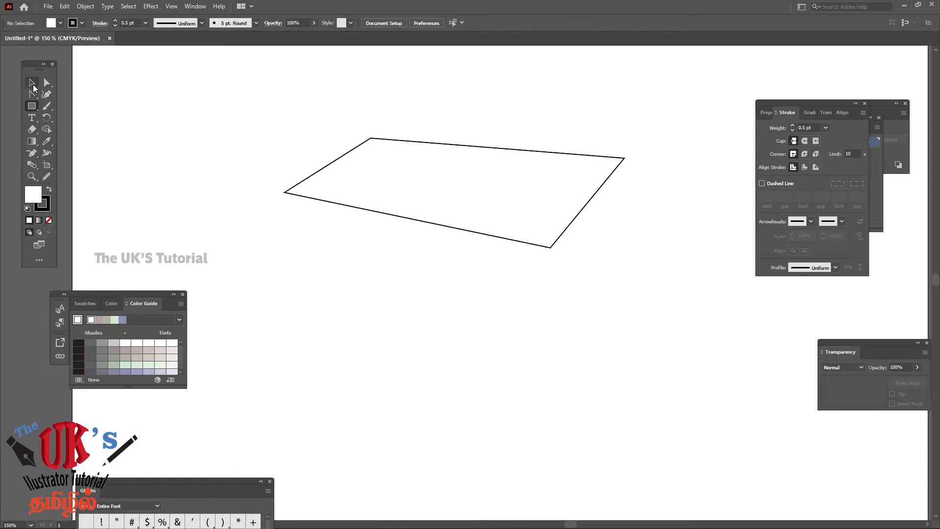
Duplicate the quadrilateral, placing the copy about 3.35 cm below the original, and deselect it
{"action": "key", "text": "v"}
{"action": "left_click", "coordinate": [516, 176]}
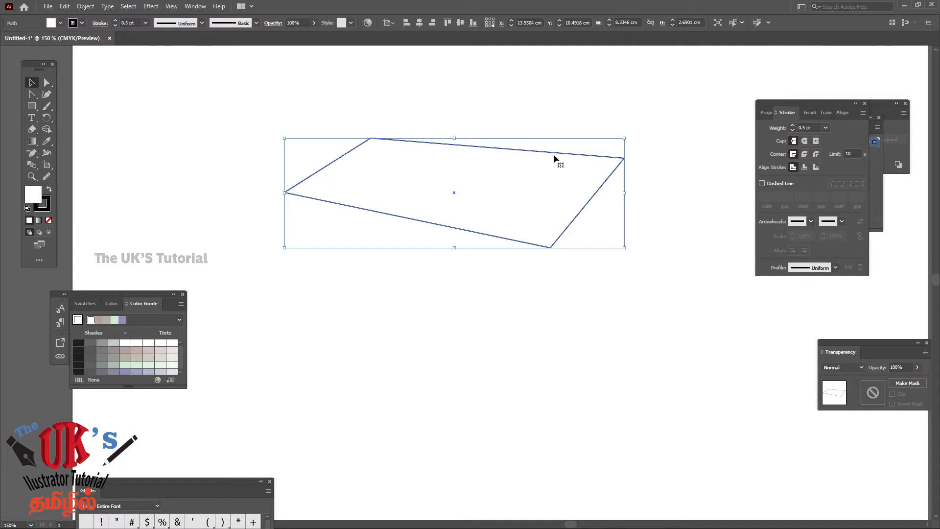
{"action": "left_click_drag", "start_coordinate": [554, 157], "coordinate": [550, 293]}
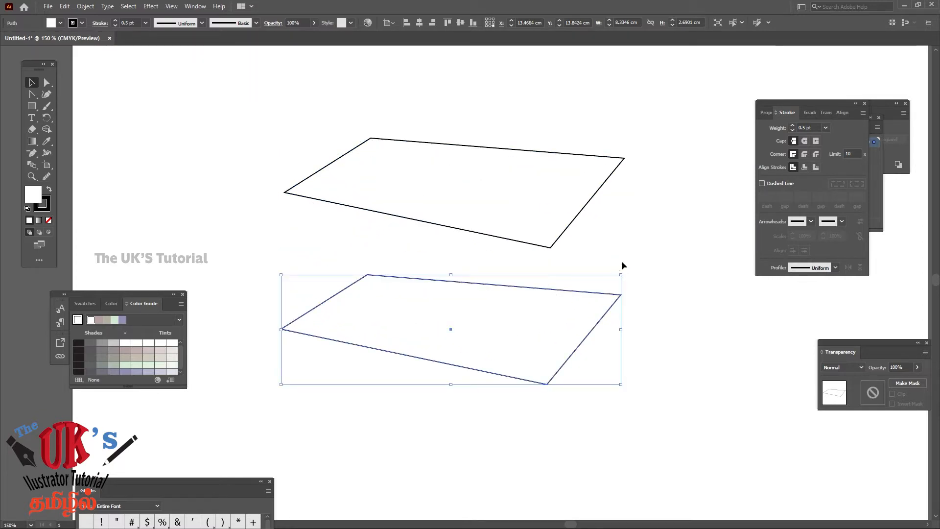
{"action": "left_click", "coordinate": [650, 259]}
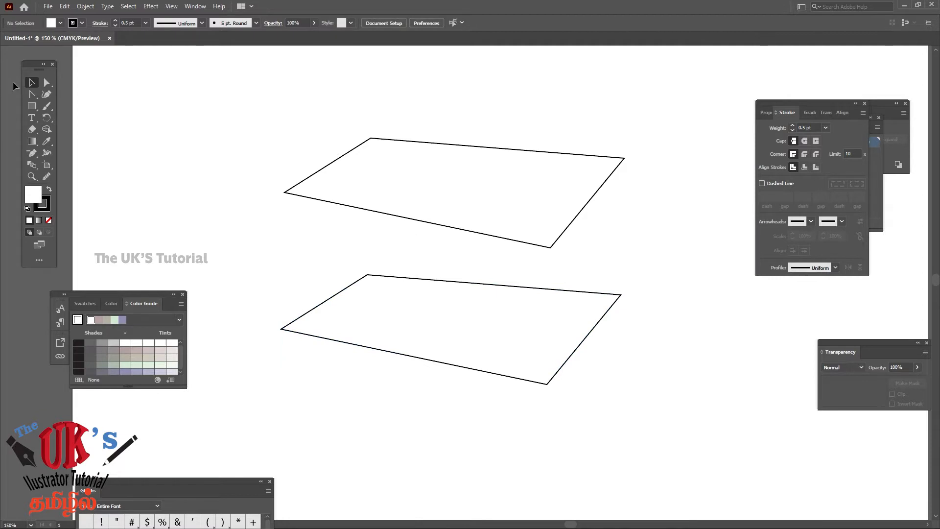
Reshape the copy into a narrow front panel by placing its upper corners on the original's lower edge and raising its lower corners beneath them
{"action": "left_click", "coordinate": [45, 83]}
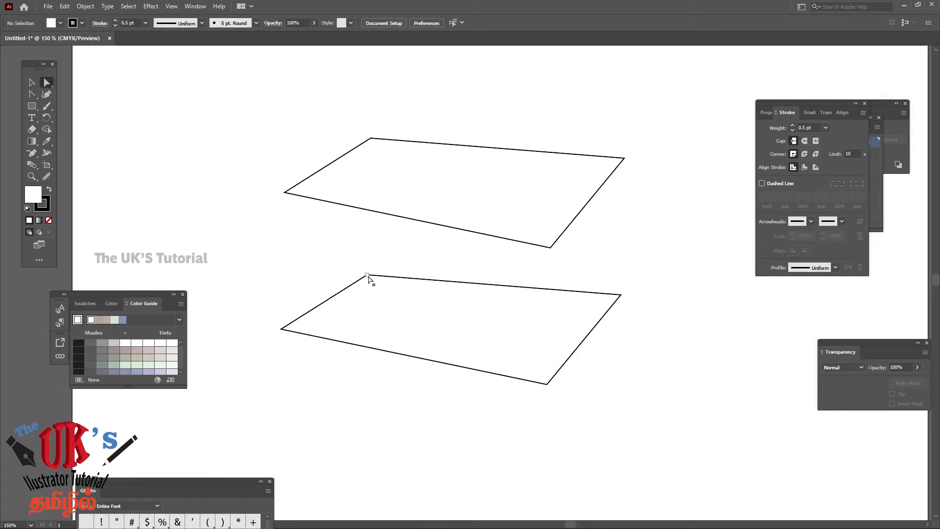
{"action": "left_click_drag", "start_coordinate": [367, 275], "coordinate": [297, 198]}
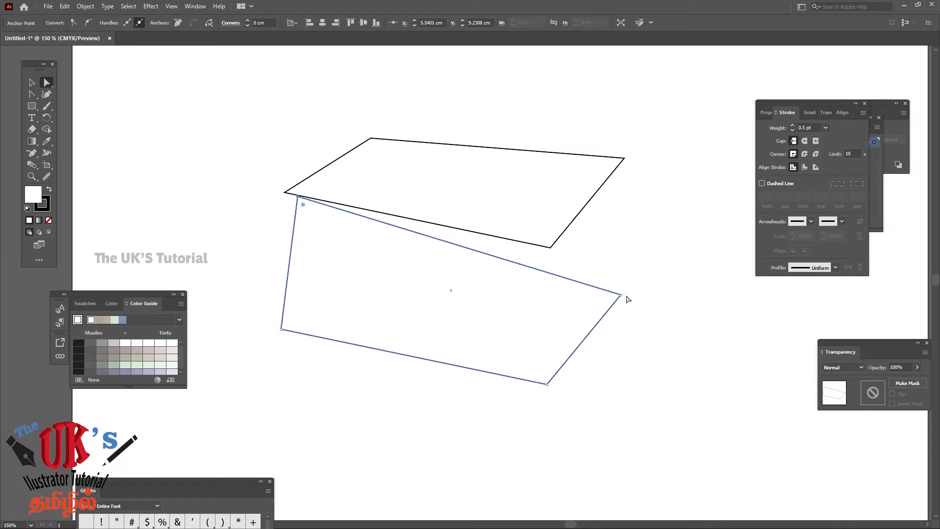
{"action": "left_click_drag", "start_coordinate": [620, 295], "coordinate": [533, 246]}
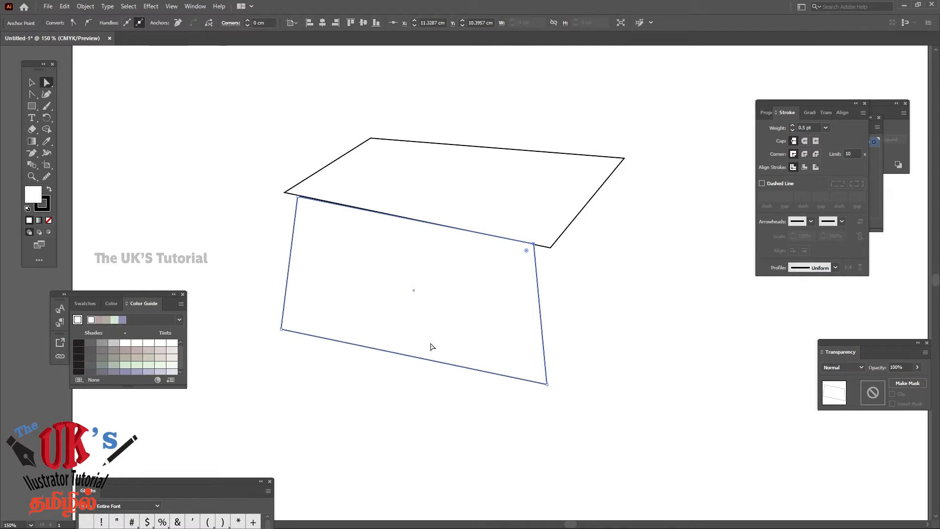
{"action": "left_click_drag", "start_coordinate": [282, 331], "coordinate": [298, 221]}
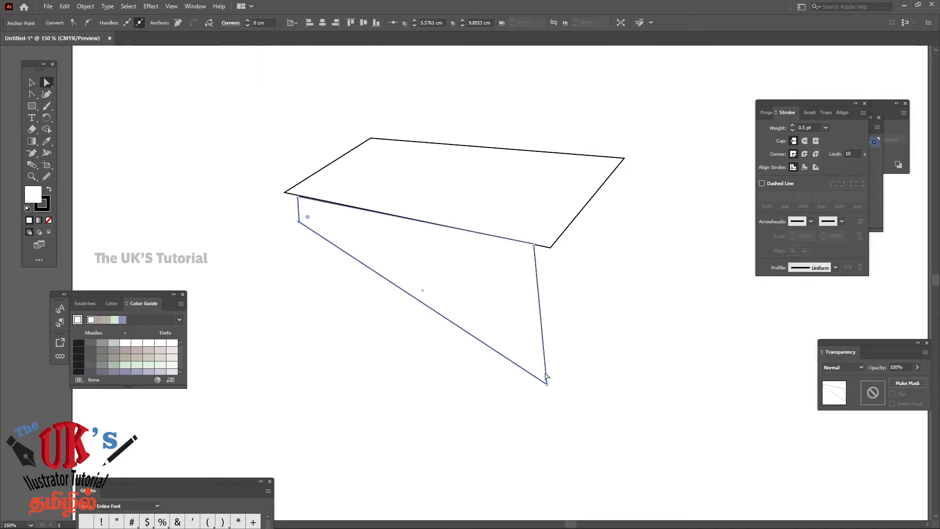
{"action": "left_click_drag", "start_coordinate": [546, 383], "coordinate": [535, 283]}
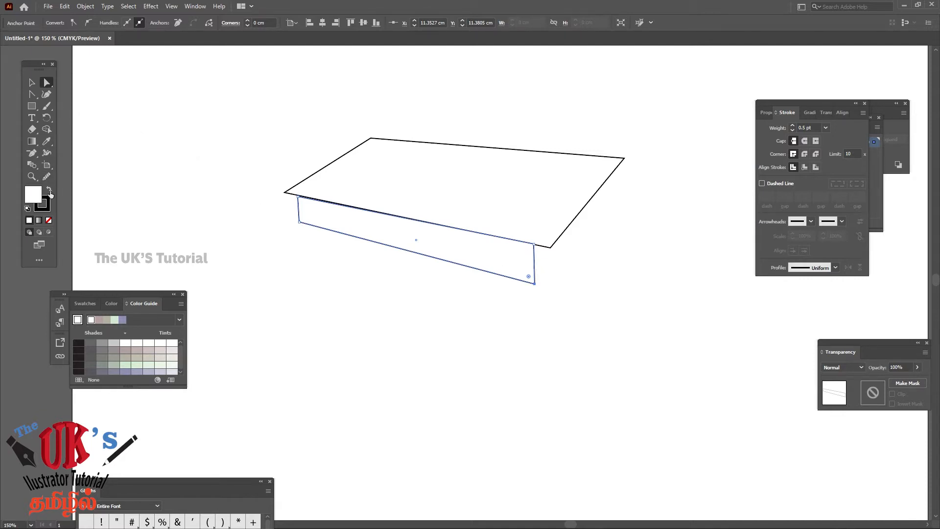
Align the front panel's upper-right corner point precisely with the lower edge of the top surface and deselect the panel
{"action": "left_click", "coordinate": [32, 177]}
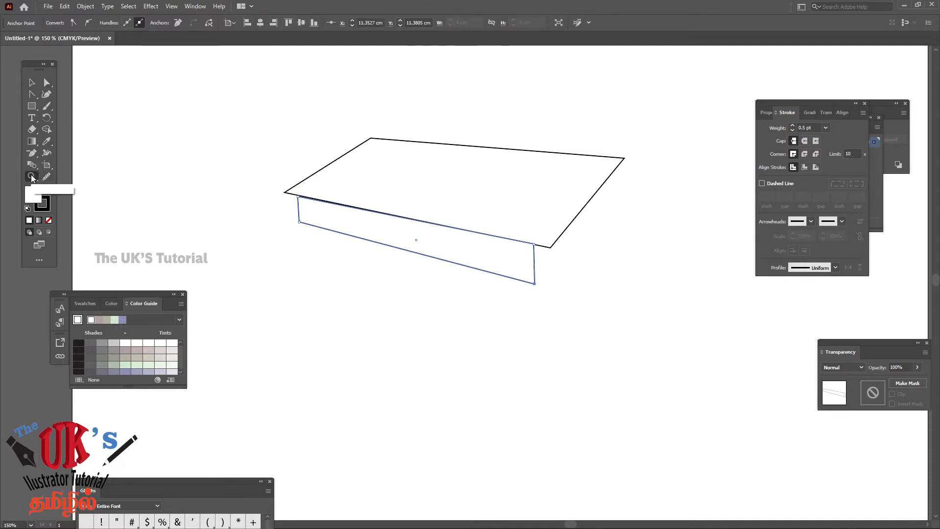
{"action": "left_click", "coordinate": [300, 201]}
{"action": "left_click", "coordinate": [500, 315]}
{"action": "left_click", "coordinate": [500, 316]}
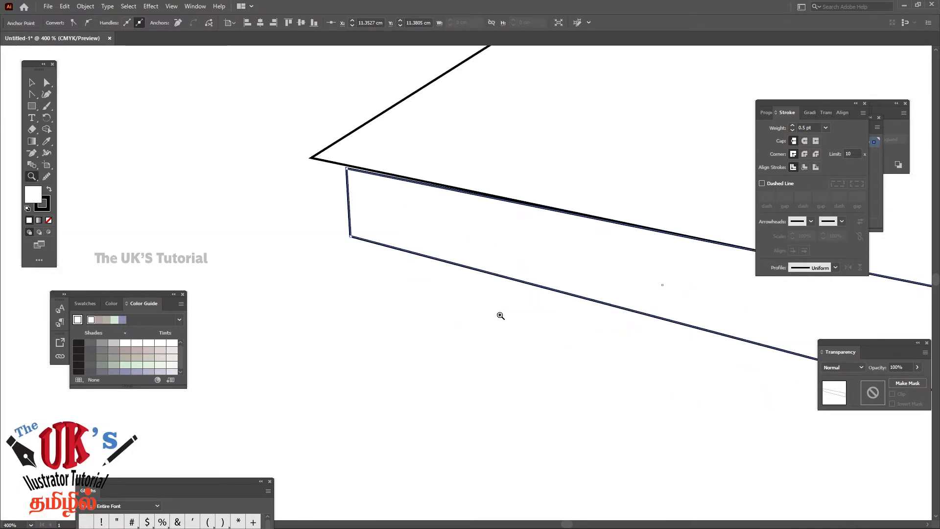
{"action": "mouse_move", "coordinate": [537, 250]}
{"action": "left_mouse_down"}
{"action": "mouse_move", "coordinate": [200, 343]}
{"action": "mouse_move", "coordinate": [179, 276]}
{"action": "mouse_move", "coordinate": [307, 284]}
{"action": "left_mouse_up"}
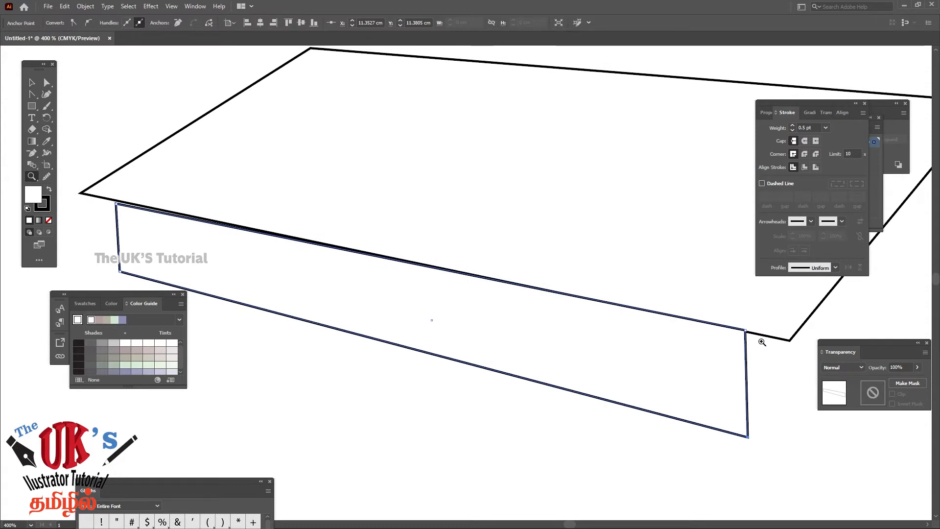
{"action": "left_click_drag", "start_coordinate": [729, 323], "coordinate": [824, 436]}
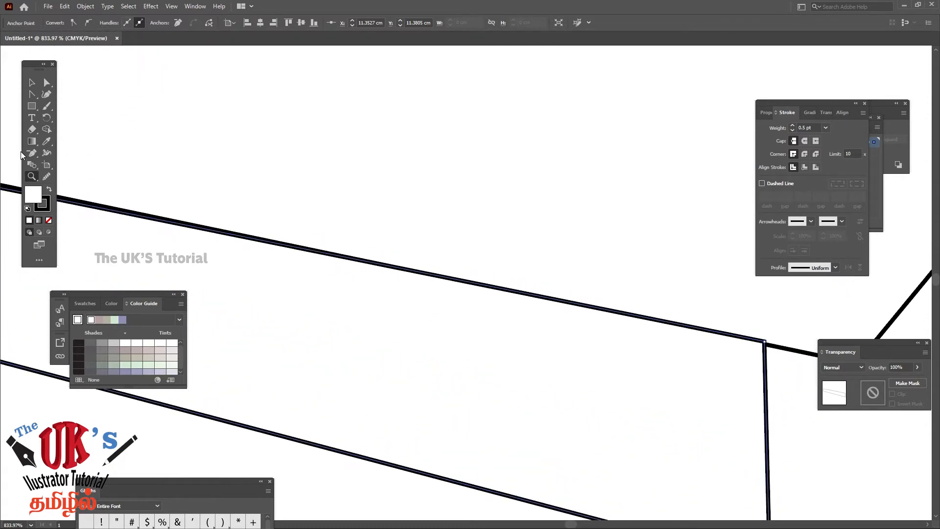
{"action": "left_click", "coordinate": [46, 82]}
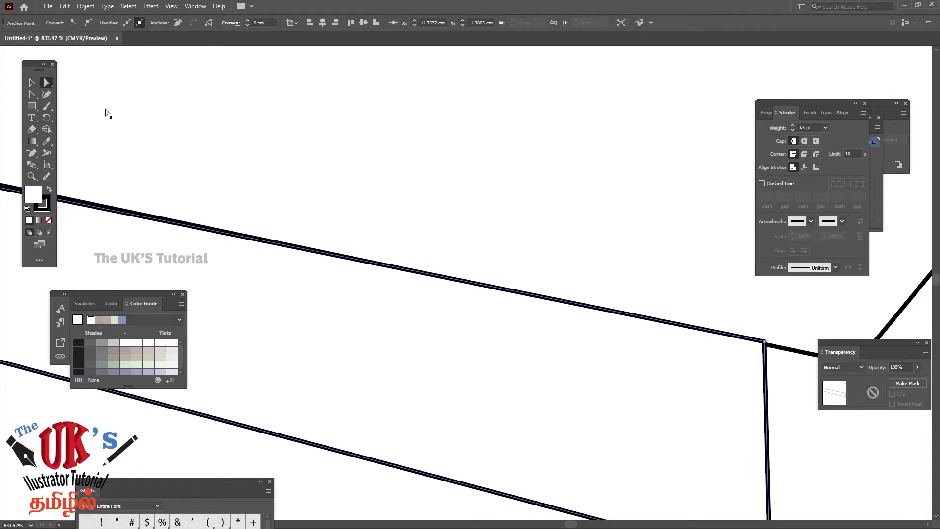
{"action": "left_click", "coordinate": [765, 344]}
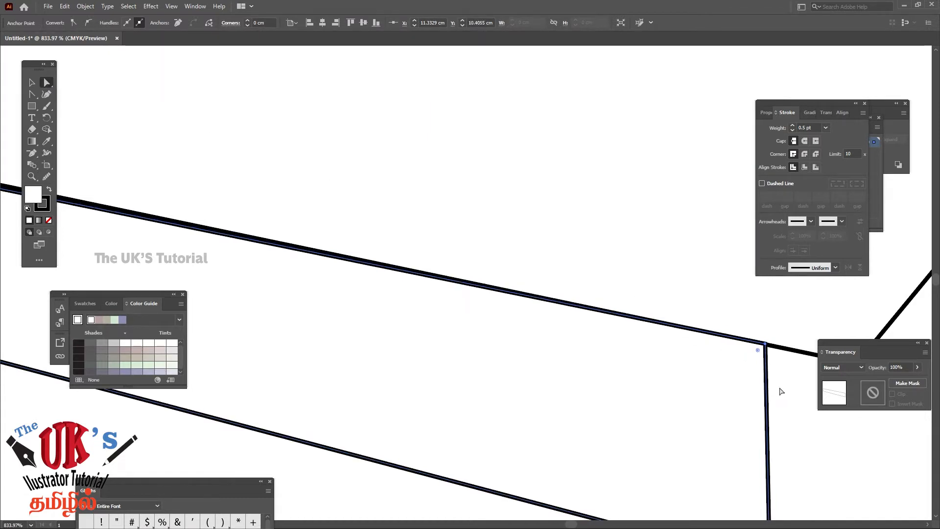
{"action": "left_click", "coordinate": [785, 391]}
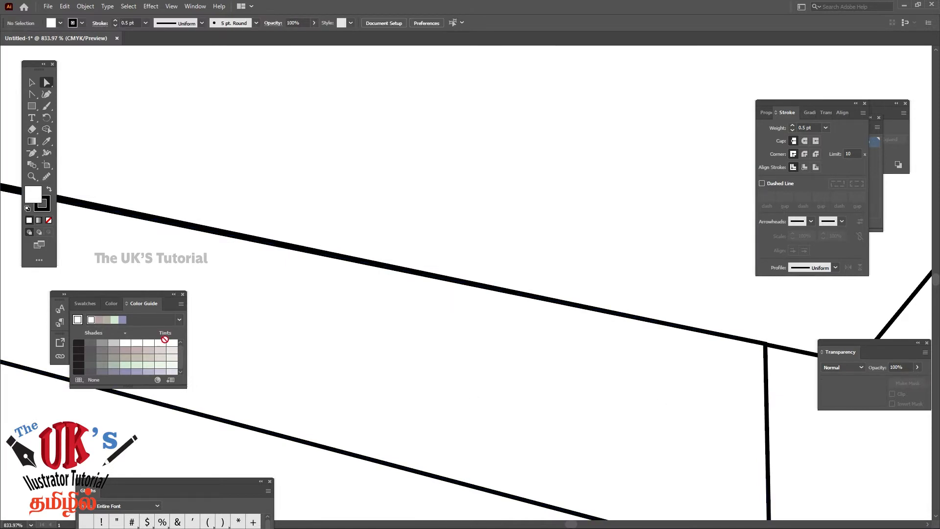
Nudge the front panel's upper-left corner point up onto the top surface's lower edge to close the gap, and deselect
{"action": "key", "text": "space"}
{"action": "left_click_drag", "start_coordinate": [275, 284], "coordinate": [603, 273]}
{"action": "left_click_drag", "start_coordinate": [348, 225], "coordinate": [641, 335]}
{"action": "left_click_drag", "start_coordinate": [384, 306], "coordinate": [736, 309]}
{"action": "left_click_drag", "start_coordinate": [419, 307], "coordinate": [336, 333]}
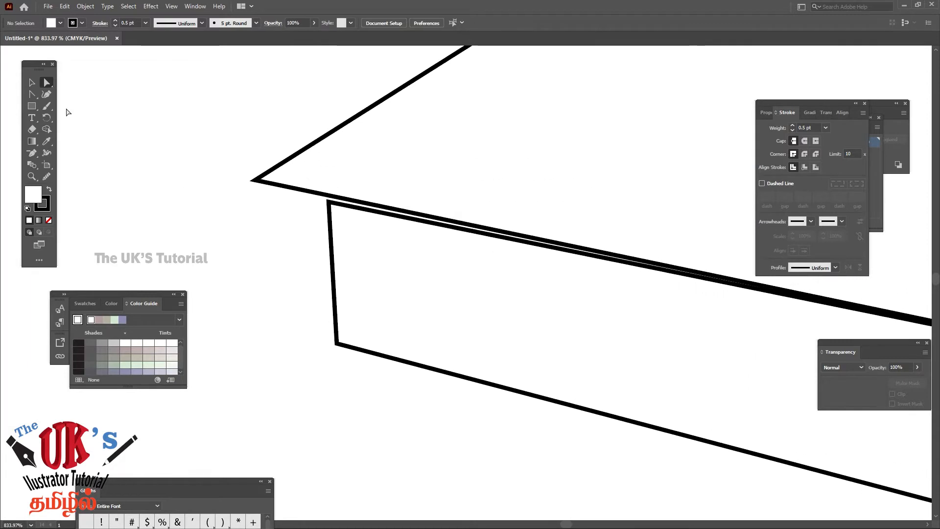
{"action": "left_click", "coordinate": [331, 205]}
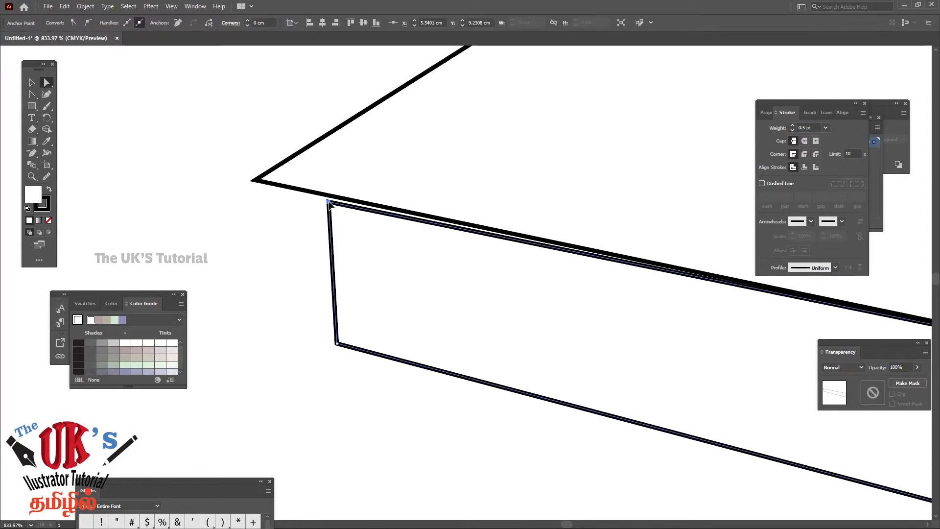
{"action": "left_click_drag", "start_coordinate": [329, 199], "coordinate": [330, 196]}
{"action": "left_click", "coordinate": [228, 163]}
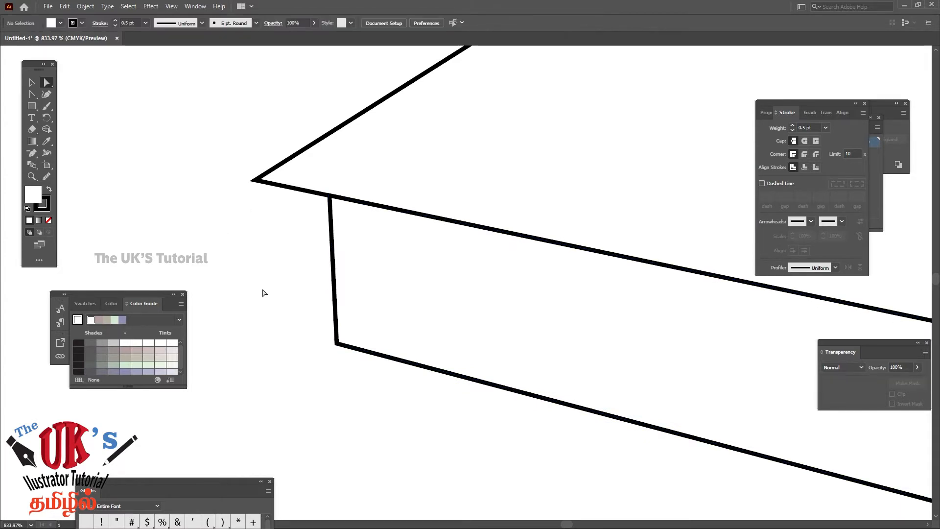
Move the front panel's lower-left corner point slightly up and left, to about X 5.56 cm, Y 9.77 cm, and deselect the panel
{"action": "left_click_drag", "start_coordinate": [338, 345], "coordinate": [334, 324]}
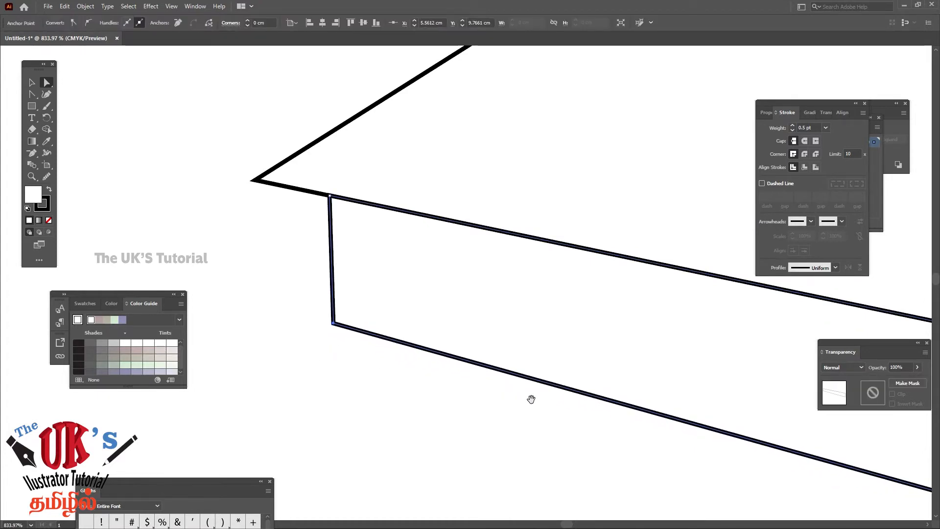
{"action": "left_click_drag", "start_coordinate": [739, 448], "coordinate": [323, 363]}
{"action": "left_click_drag", "start_coordinate": [876, 473], "coordinate": [357, 300]}
{"action": "left_click_drag", "start_coordinate": [650, 384], "coordinate": [529, 371]}
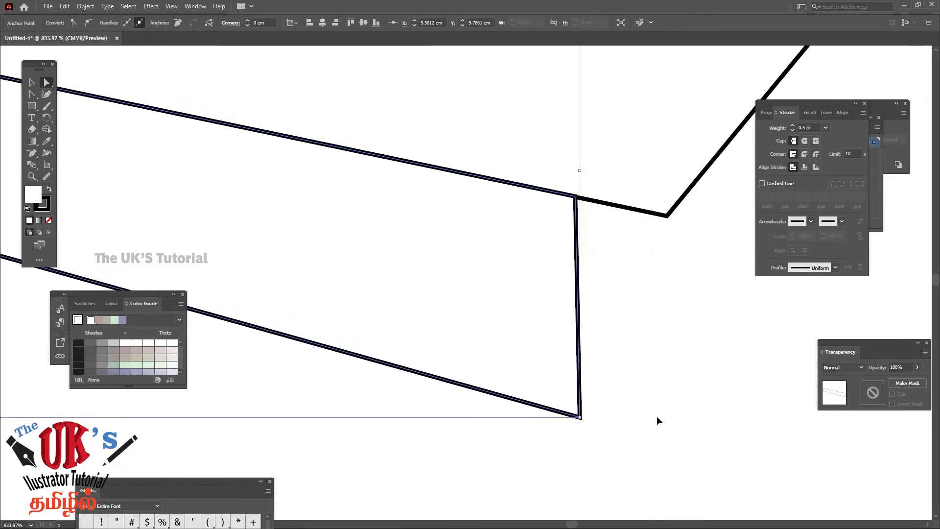
{"action": "key", "text": "ctrl+minus"}
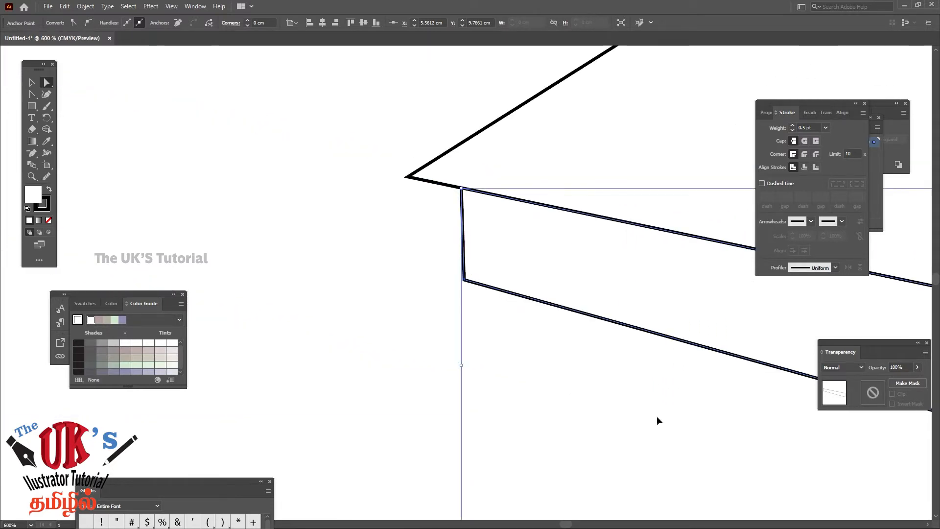
{"action": "key", "text": "ctrl+minus"}
{"action": "key", "text": "ctrl+minus"}
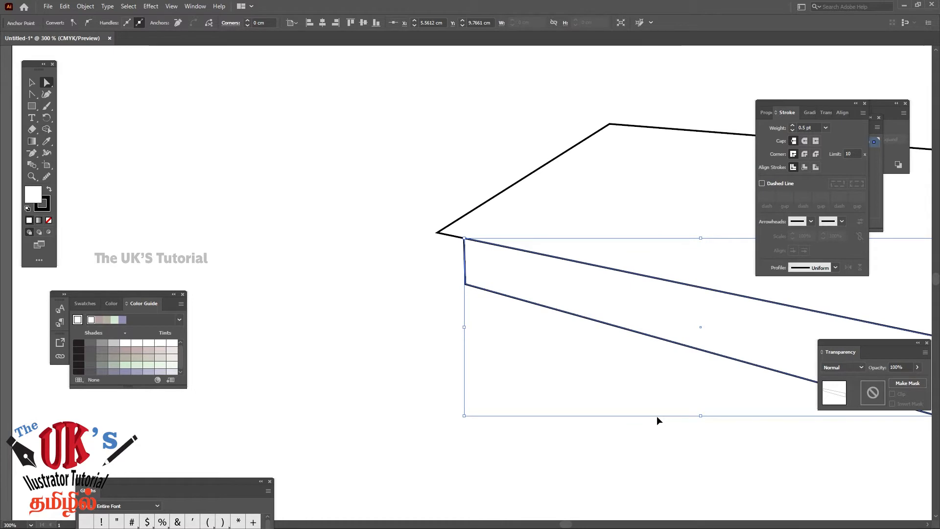
{"action": "key", "text": "ctrl+minus"}
{"action": "key", "text": "ctrl+minus"}
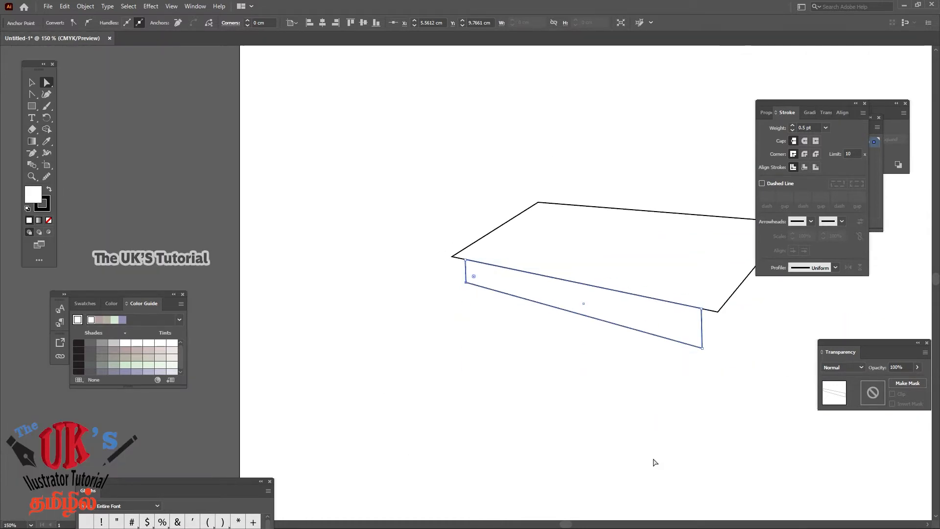
{"action": "left_click_drag", "start_coordinate": [652, 462], "coordinate": [483, 343]}
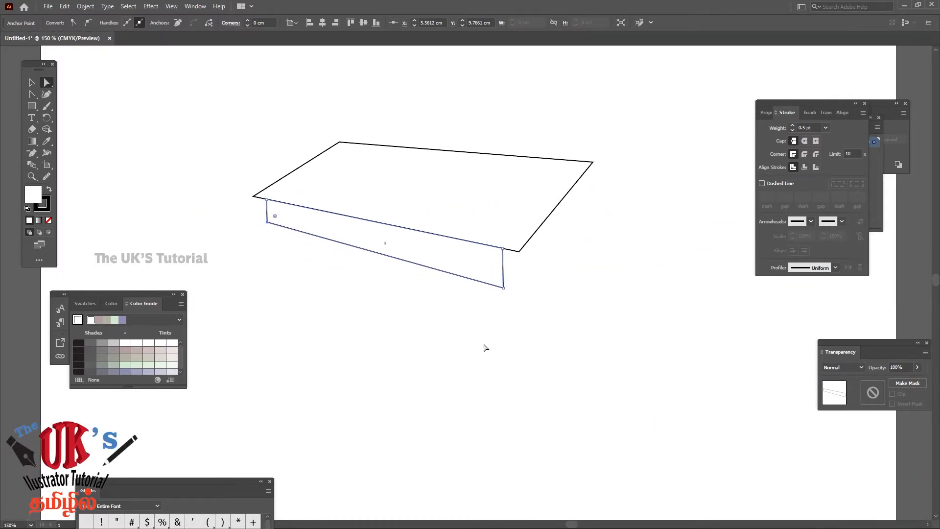
{"action": "left_click", "coordinate": [521, 293]}
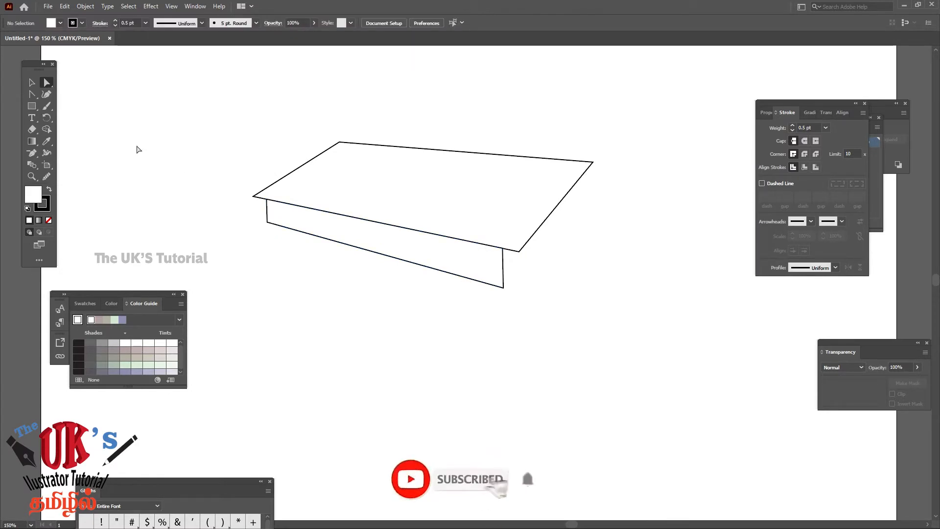
Shift both right corner points of the front panel together to the right, to about X 11.71 cm, near the top surface's front-right corner
{"action": "left_click", "coordinate": [31, 176]}
{"action": "left_click_drag", "start_coordinate": [570, 330], "coordinate": [603, 365]}
{"action": "left_click", "coordinate": [47, 82]}
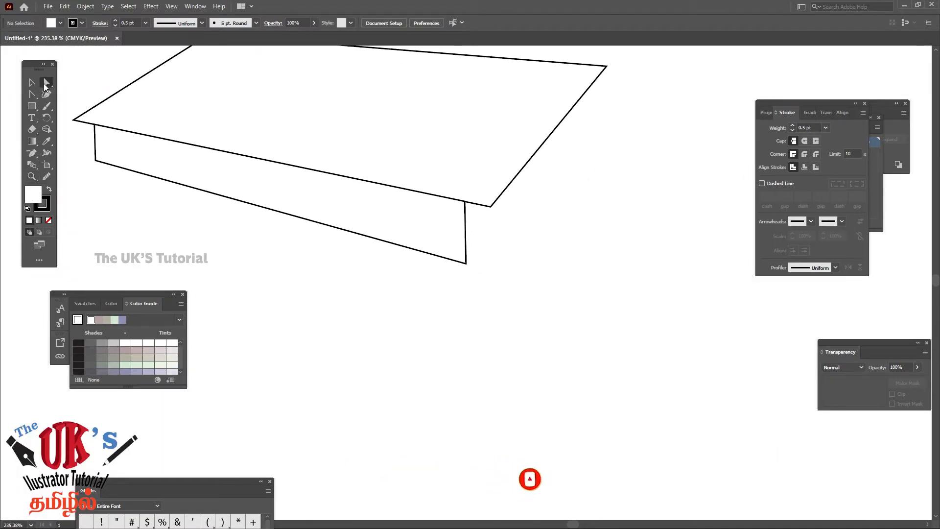
{"action": "left_click", "coordinate": [464, 201]}
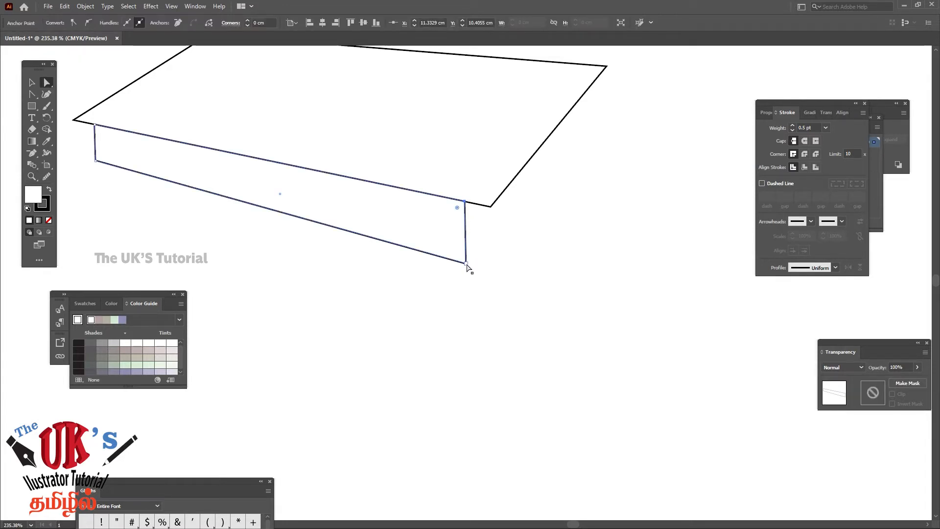
{"action": "left_click", "coordinate": [466, 263], "text": "shift"}
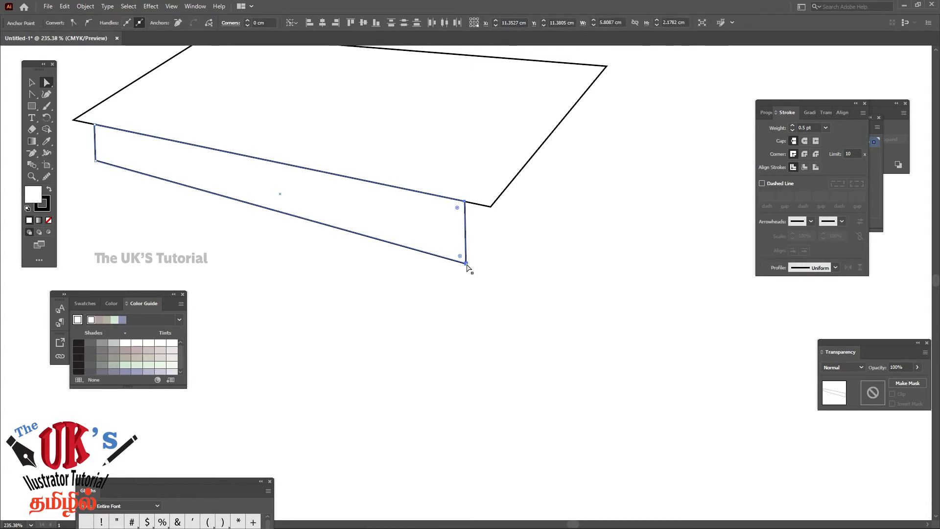
{"action": "key", "text": "Right"}
{"action": "key", "text": "Right"}
{"action": "key", "text": "Right"}
{"action": "key", "text": "Right"}
{"action": "key", "text": "Right"}
{"action": "key", "text": "Right"}
{"action": "key", "text": "Right"}
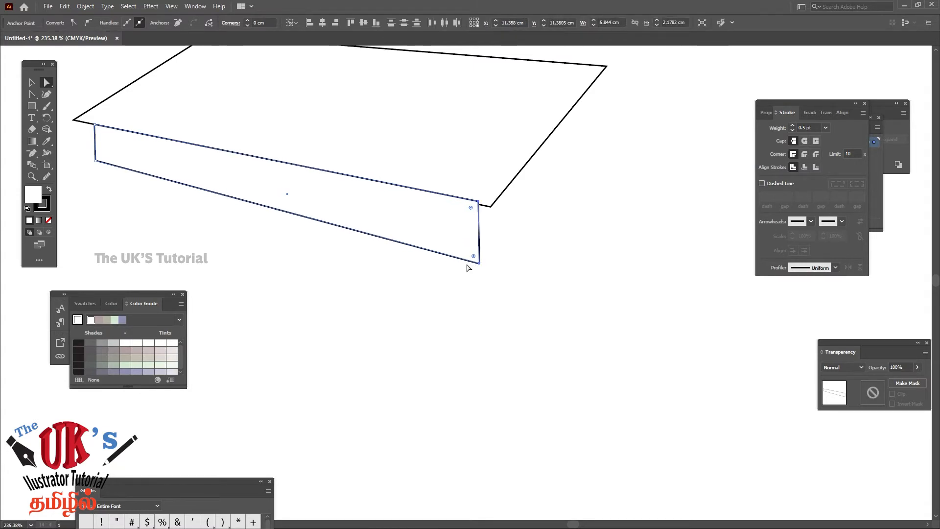
{"action": "key", "text": "Right"}
{"action": "key", "text": "Right"}
{"action": "key", "text": "Right"}
{"action": "key", "text": "Right"}
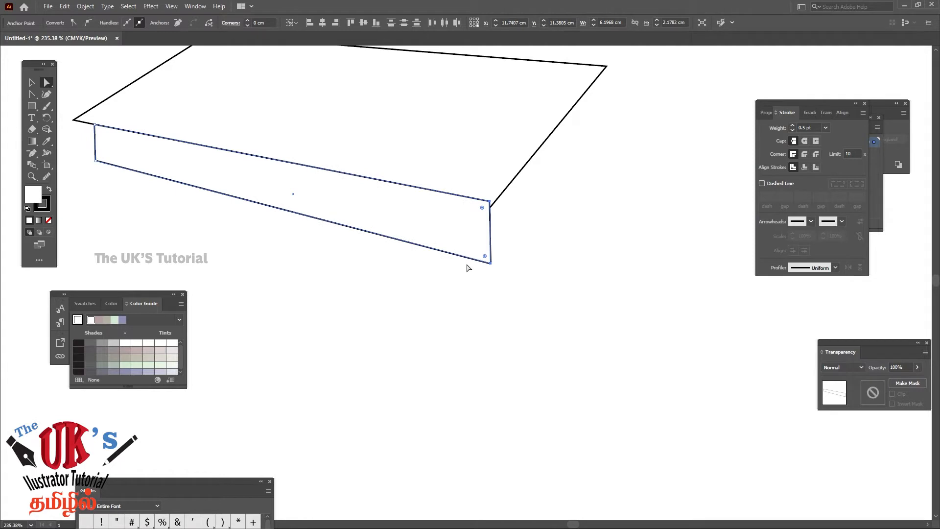
{"action": "key", "text": "Left"}
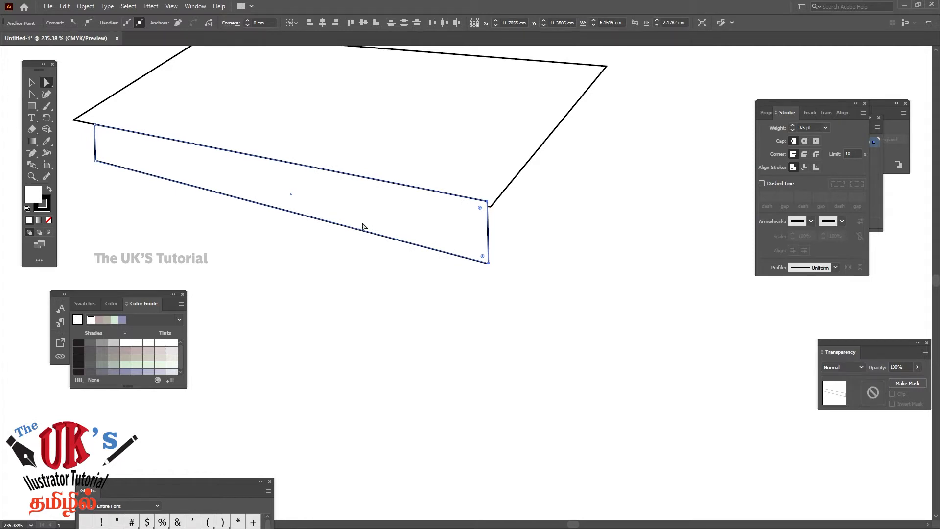
Place the front panel's upper-right corner point on the top surface's front-right corner, at about X 11.74 cm, Y 10.50 cm
{"action": "left_click", "coordinate": [34, 179]}
{"action": "left_click", "coordinate": [519, 224]}
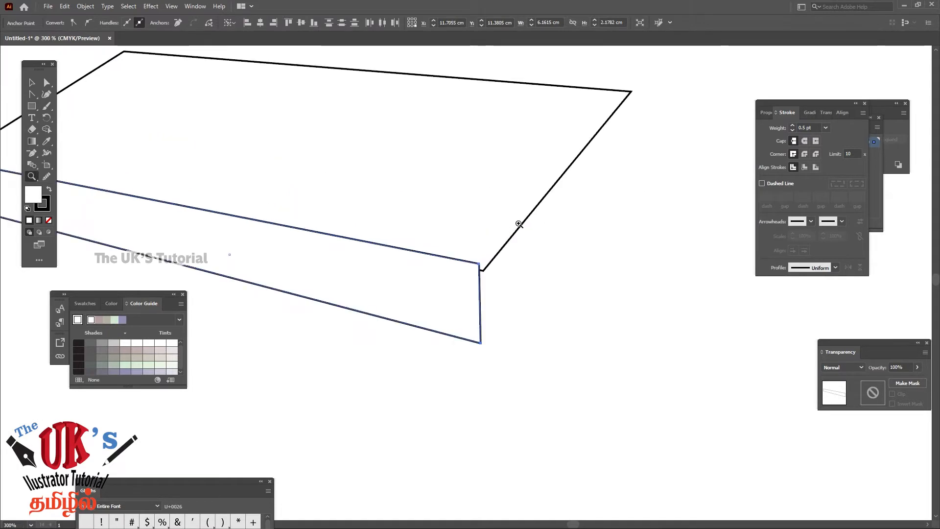
{"action": "left_click", "coordinate": [495, 310]}
{"action": "left_click", "coordinate": [45, 83]}
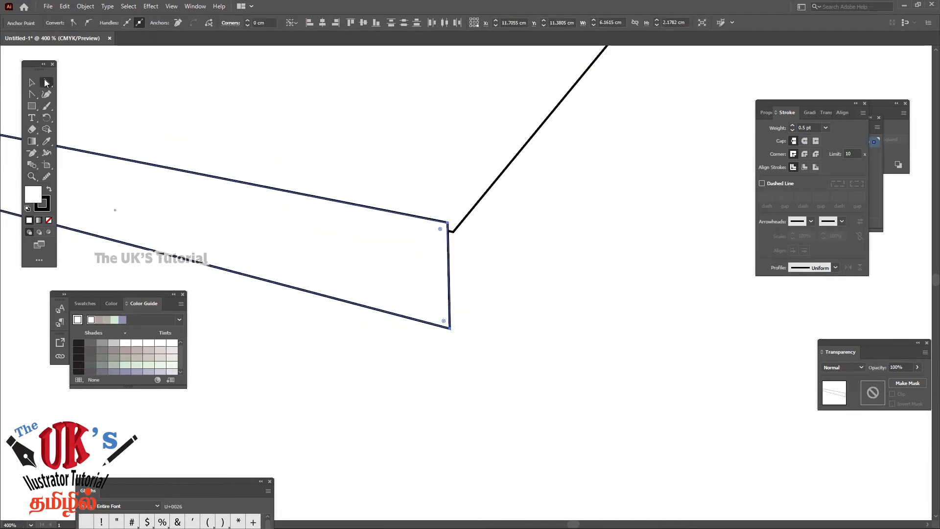
{"action": "left_click", "coordinate": [496, 246]}
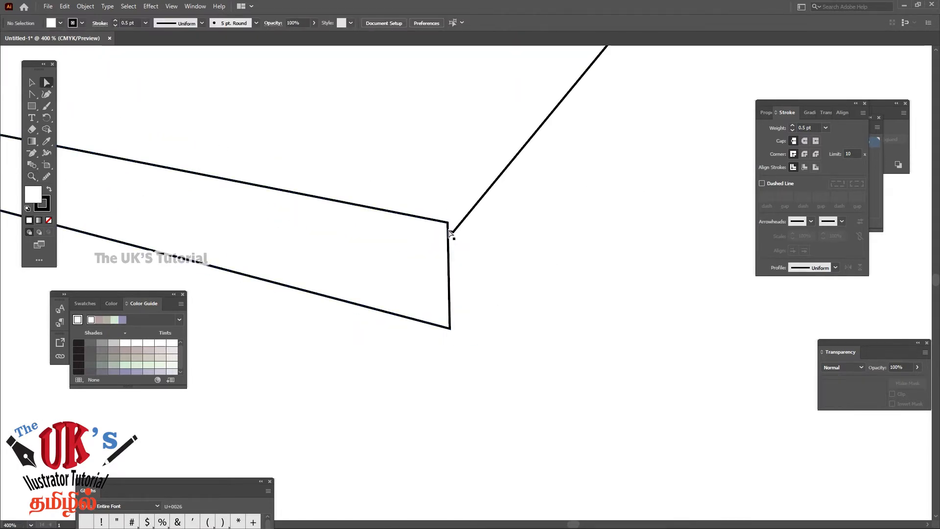
{"action": "mouse_move", "coordinate": [447, 224]}
{"action": "left_mouse_down"}
{"action": "mouse_move", "coordinate": [455, 273]}
{"action": "mouse_move", "coordinate": [453, 235]}
{"action": "left_mouse_up"}
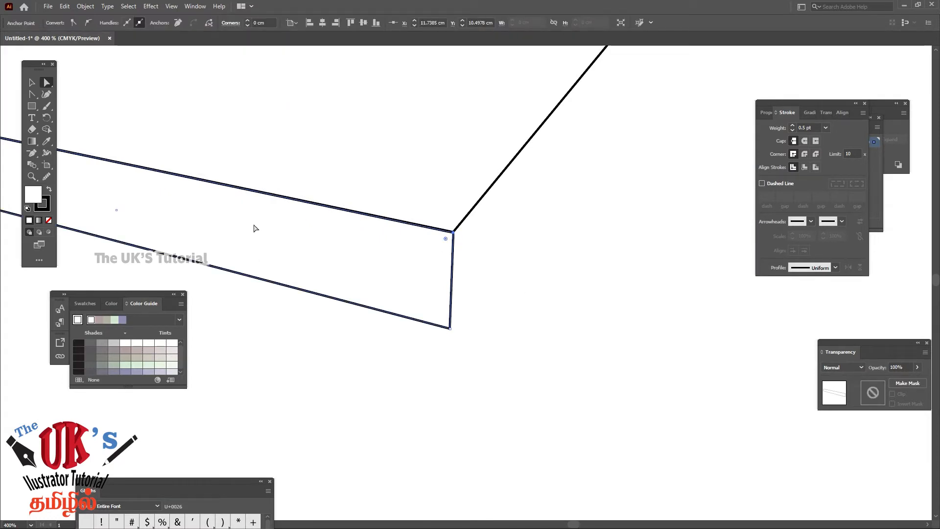
Align the front panel's lower-right corner point vertically beneath its upper-right corner and deselect the panel
{"action": "right_click", "coordinate": [496, 43]}
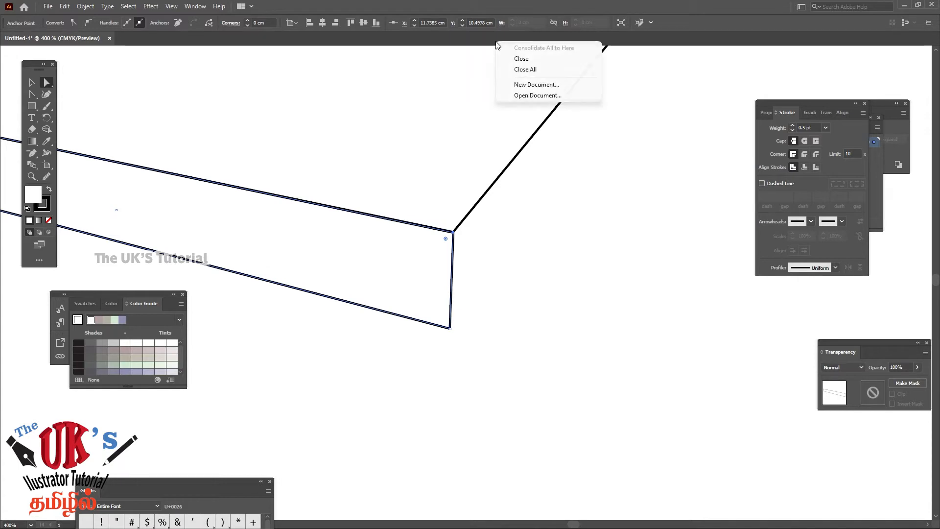
{"action": "left_click", "coordinate": [370, 41]}
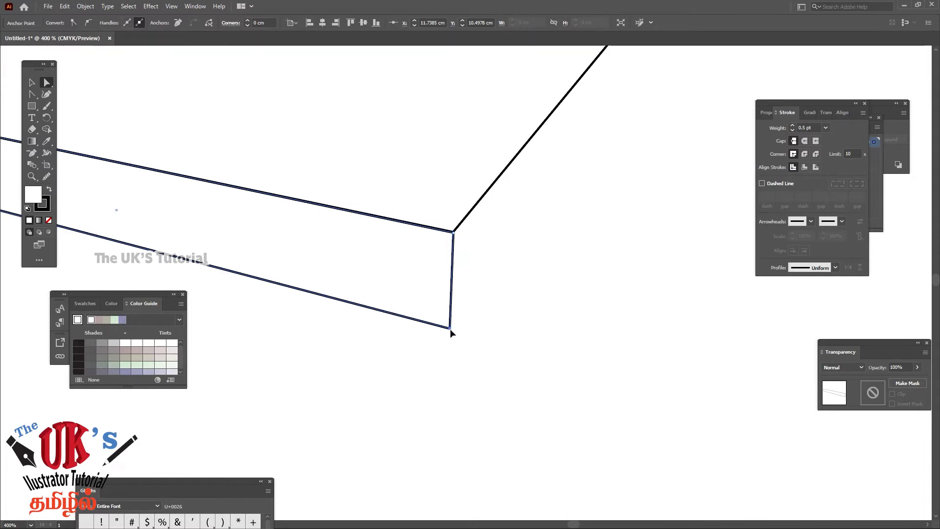
{"action": "left_click", "coordinate": [521, 318]}
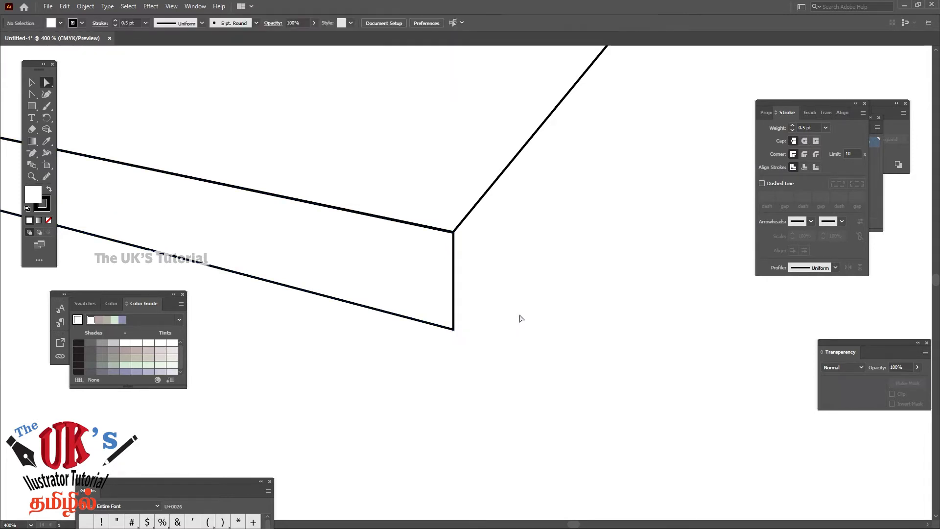
Duplicate the finished front panel directly below the original and deselect the copy
{"action": "key", "text": "ctrl+minus"}
{"action": "key", "text": "ctrl+minus"}
{"action": "key", "text": "ctrl+minus"}
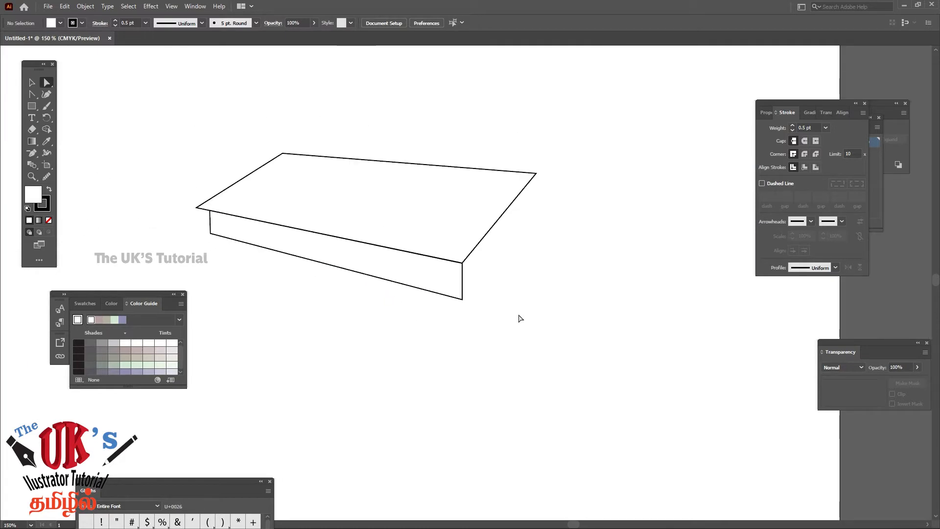
{"action": "left_click", "coordinate": [33, 83]}
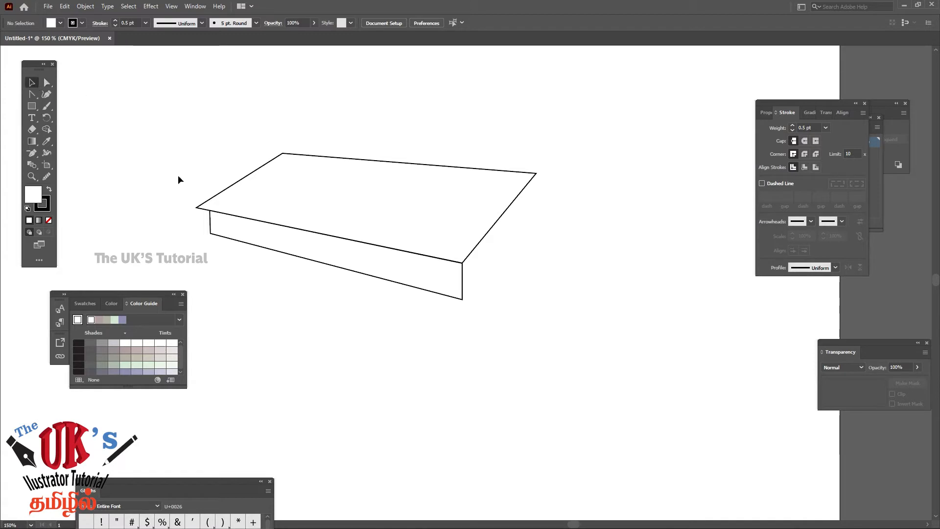
{"action": "left_click", "coordinate": [310, 264]}
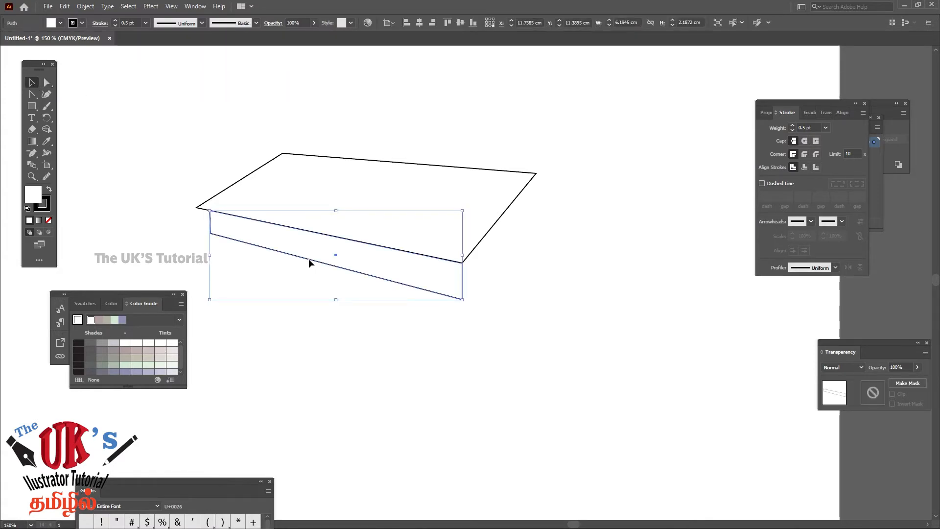
{"action": "left_click_drag", "start_coordinate": [309, 262], "coordinate": [312, 304]}
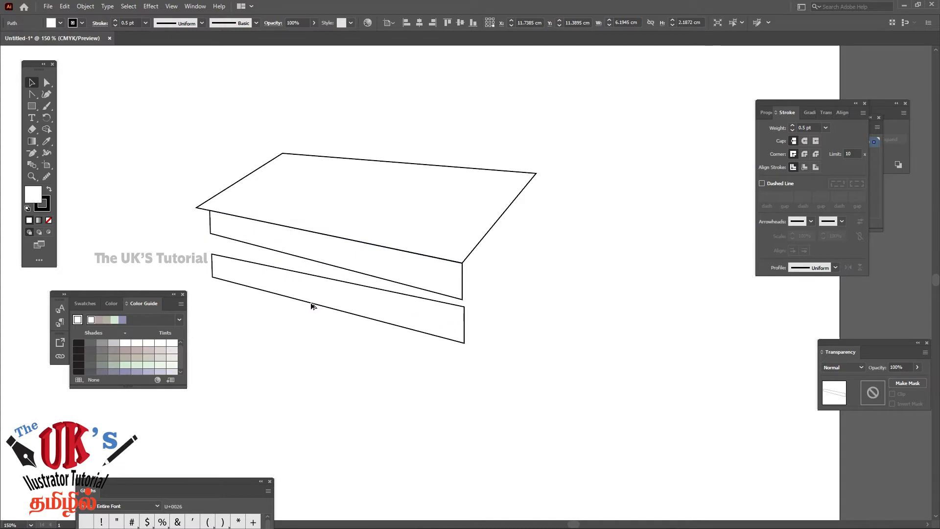
{"action": "left_click", "coordinate": [548, 230]}
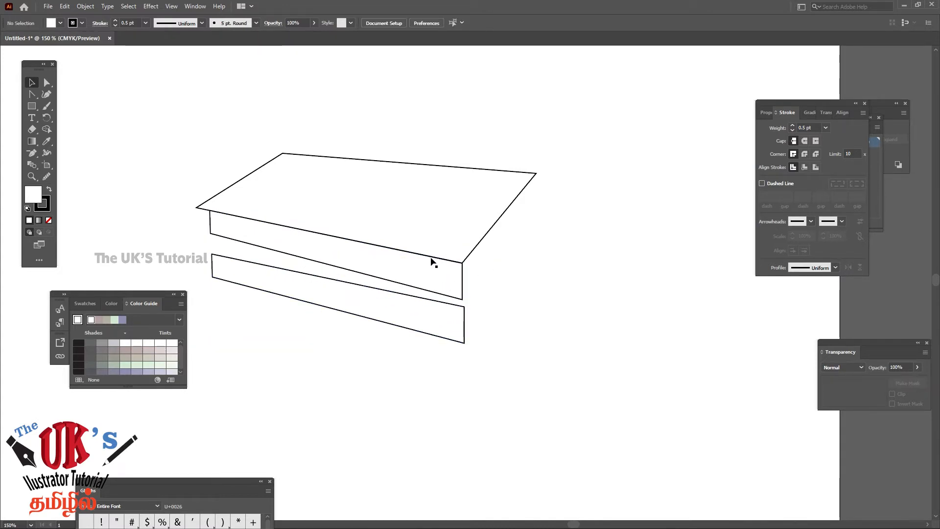
Move the original panel's upper-left corner point onto the top surface's left corner and its lower-left point just beneath, at about X 5.23 cm, Y 9.33 cm
{"action": "left_click", "coordinate": [31, 176]}
{"action": "left_click", "coordinate": [217, 227]}
{"action": "left_click", "coordinate": [504, 304]}
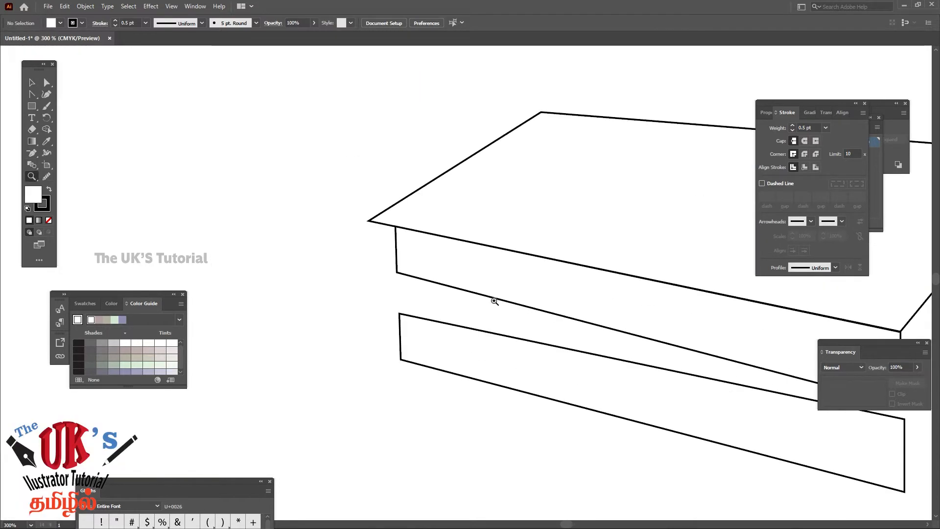
{"action": "left_click", "coordinate": [46, 83]}
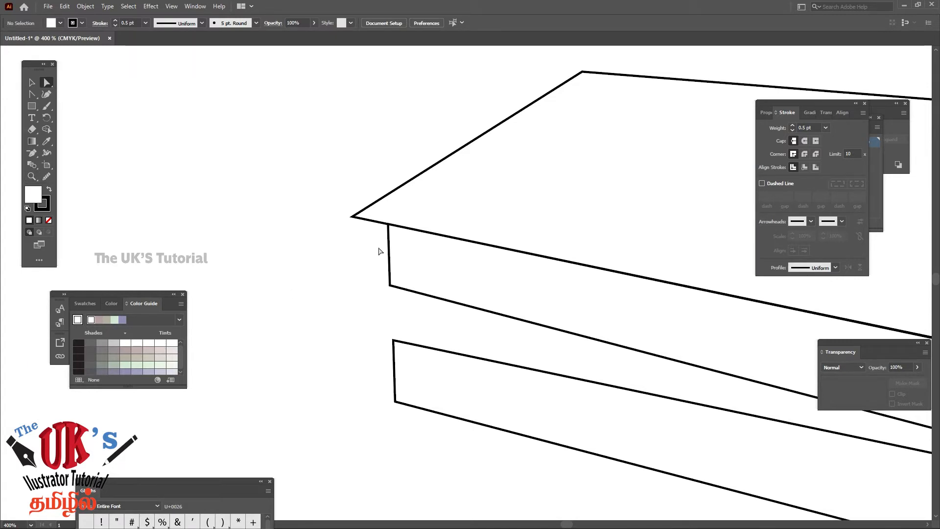
{"action": "left_click_drag", "start_coordinate": [388, 224], "coordinate": [352, 218]}
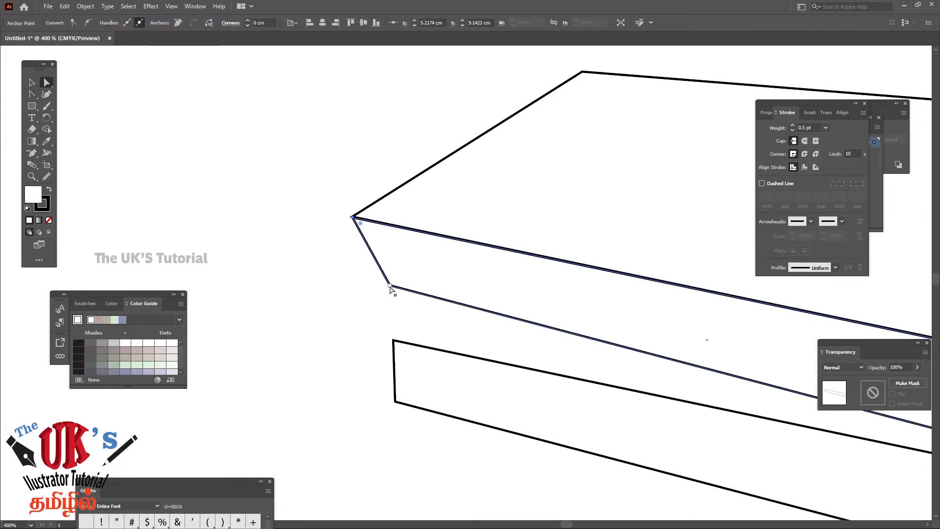
{"action": "left_click_drag", "start_coordinate": [390, 289], "coordinate": [354, 238]}
Raise the original panel's lower-right corner point to about X 11.75 cm, Y 10.85 cm, forming a thin edge strip, and deselect it
{"action": "left_click_drag", "start_coordinate": [552, 304], "coordinate": [203, 286]}
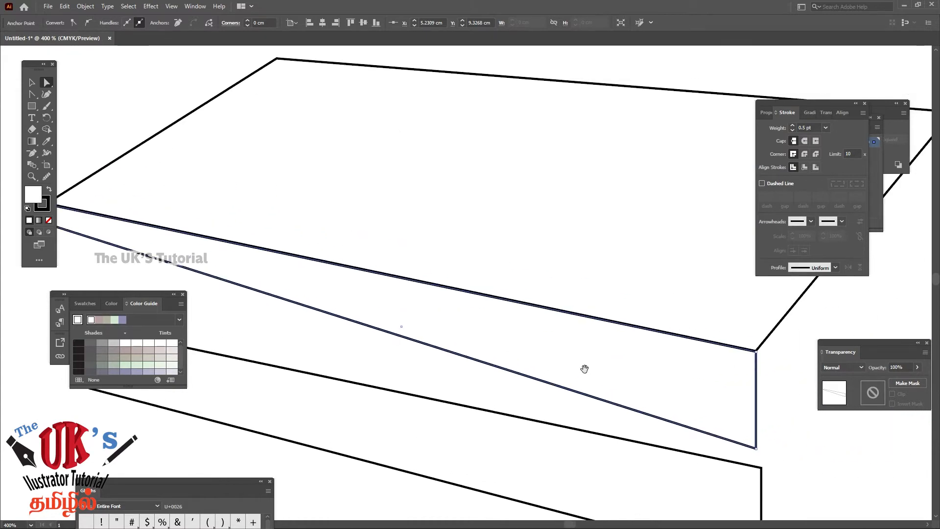
{"action": "left_click_drag", "start_coordinate": [583, 369], "coordinate": [406, 291]}
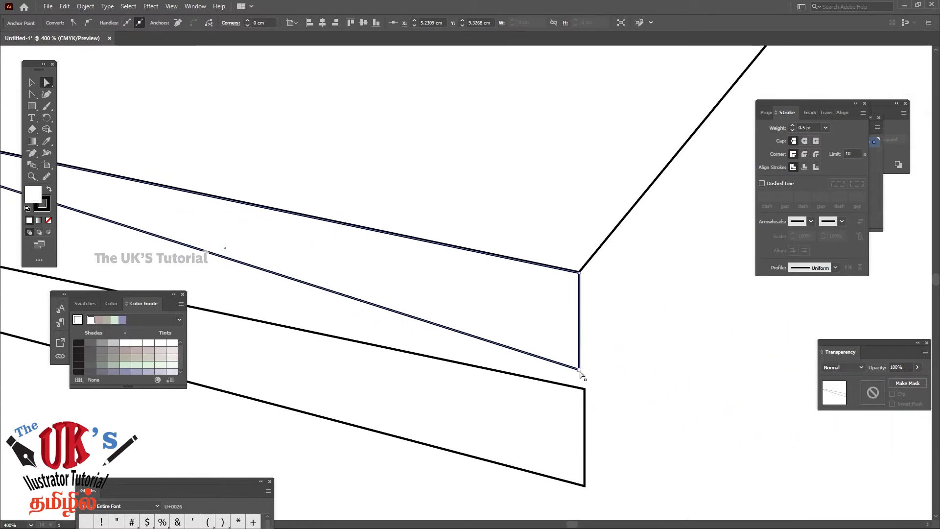
{"action": "left_click_drag", "start_coordinate": [579, 369], "coordinate": [580, 303]}
{"action": "left_click_drag", "start_coordinate": [320, 331], "coordinate": [625, 402]}
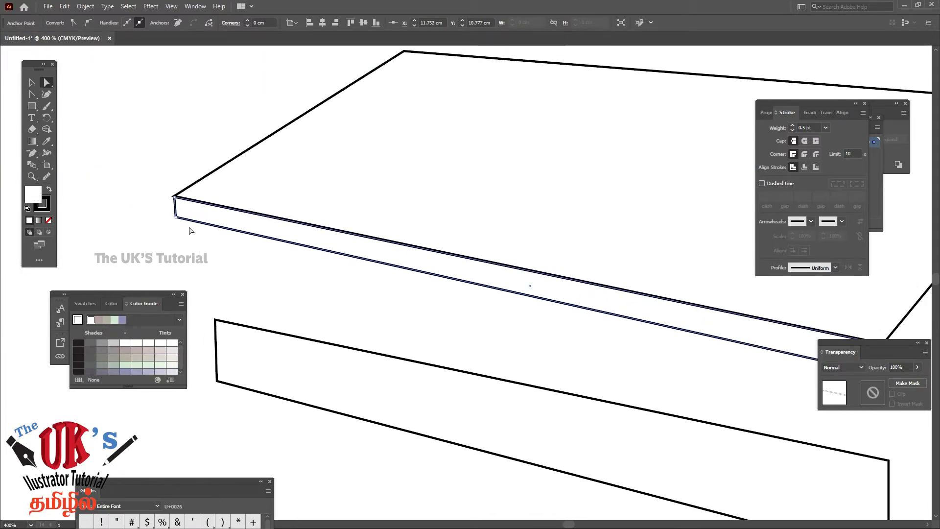
{"action": "left_click_drag", "start_coordinate": [778, 421], "coordinate": [367, 327]}
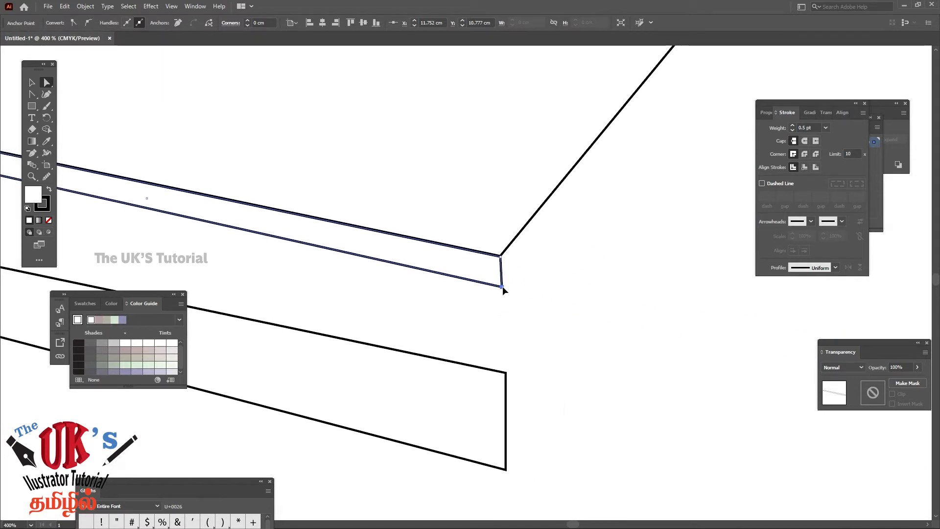
{"action": "left_click", "coordinate": [501, 287]}
{"action": "key", "text": "Down"}
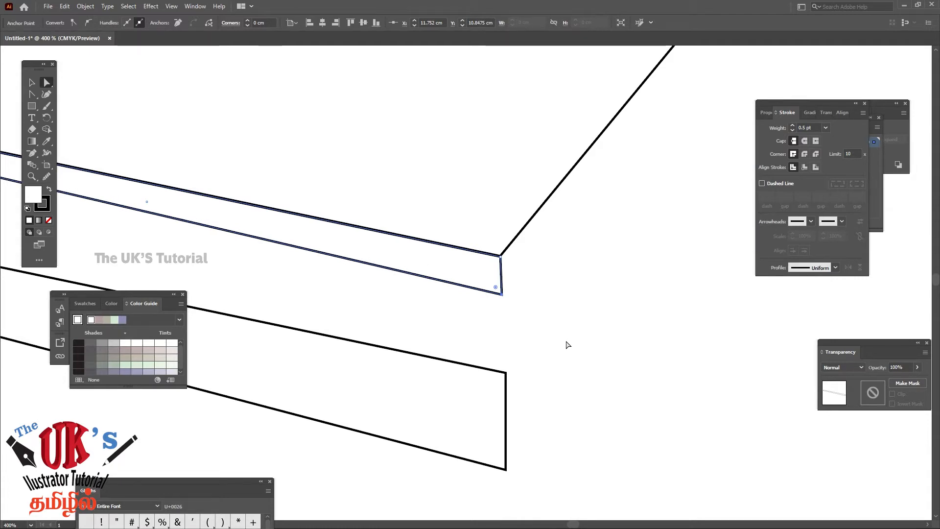
{"action": "left_click", "coordinate": [566, 344]}
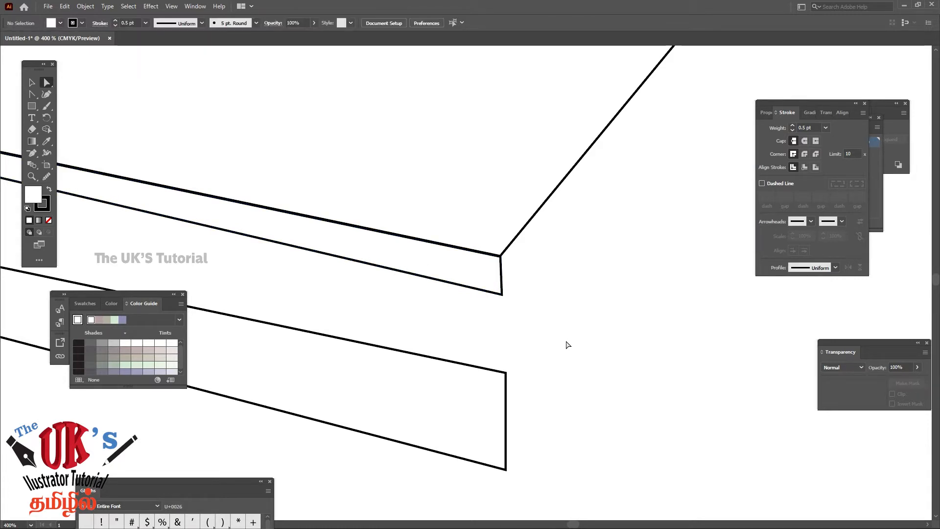
Duplicate the thin edge strip down and to the right, at about X 14.32 cm, Y 11.44 cm
{"action": "key", "text": "ctrl+minus"}
{"action": "key", "text": "ctrl+minus"}
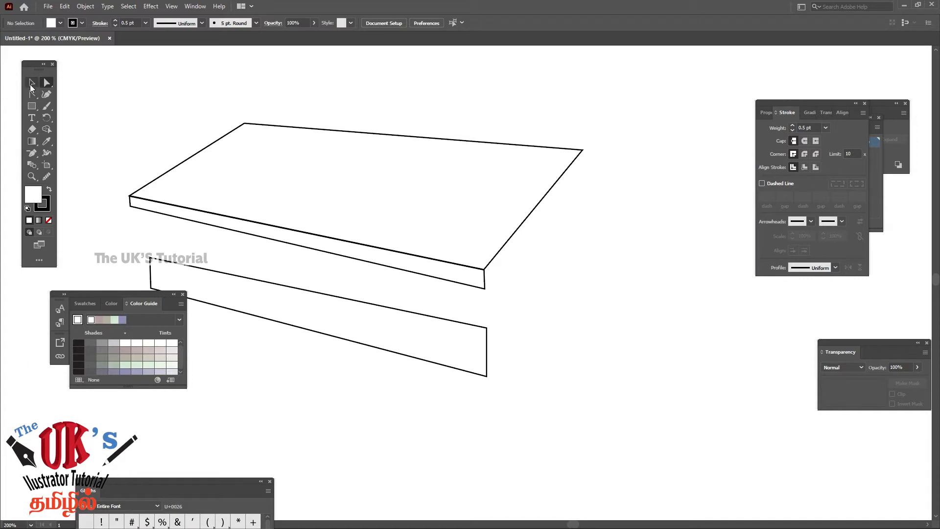
{"action": "left_click", "coordinate": [238, 231]}
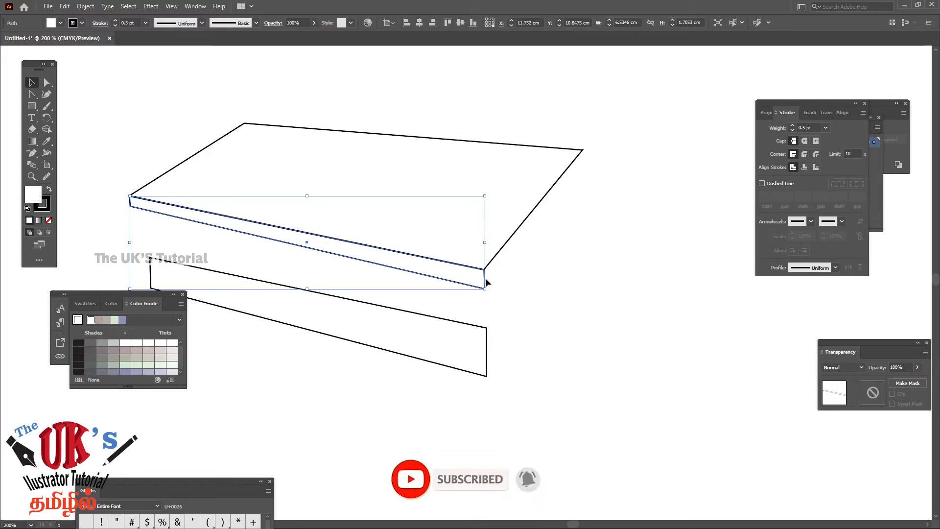
{"action": "left_click_drag", "start_coordinate": [485, 279], "coordinate": [603, 322]}
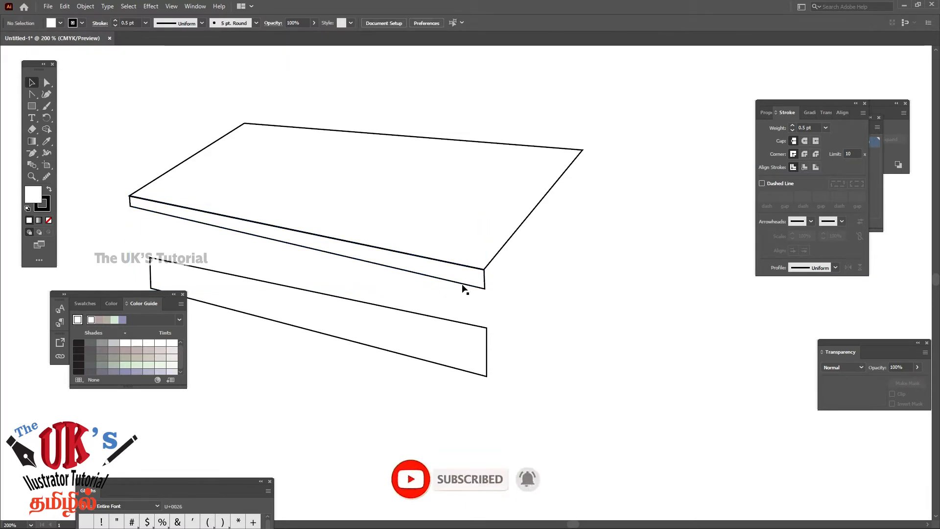
{"action": "left_click", "coordinate": [465, 288]}
{"action": "left_click_drag", "start_coordinate": [465, 288], "coordinate": [603, 318]}
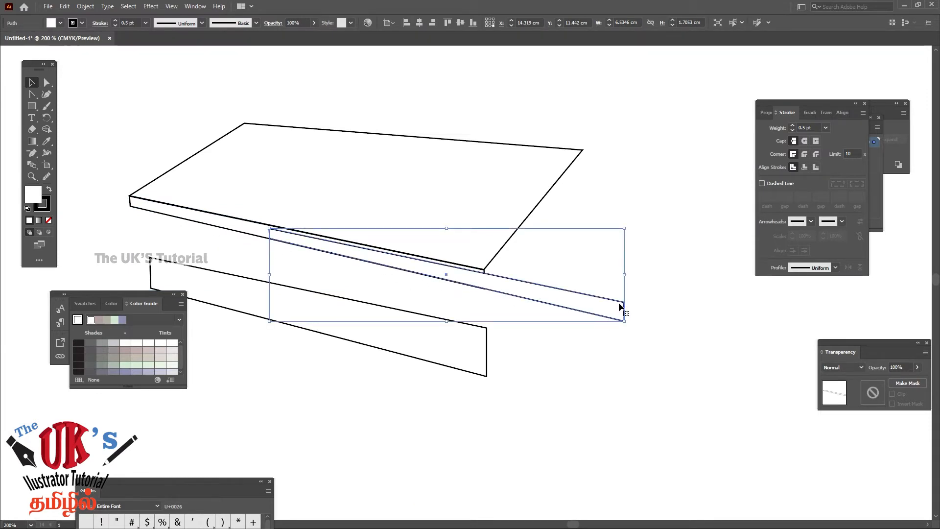
Rotate the duplicated edge strip by 45° so it slants along the top surface's right side
{"action": "right_click", "coordinate": [619, 306]}
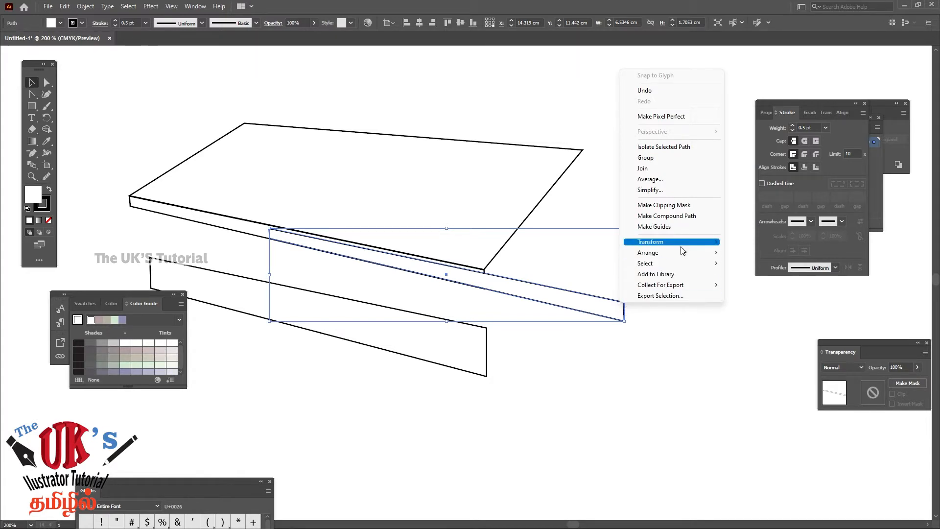
{"action": "mouse_move", "coordinate": [680, 244]}
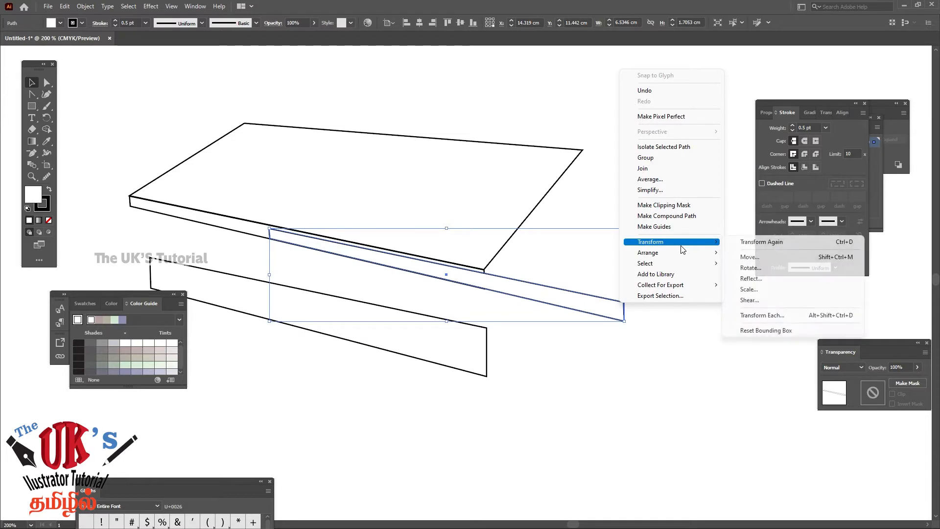
{"action": "left_click", "coordinate": [750, 268]}
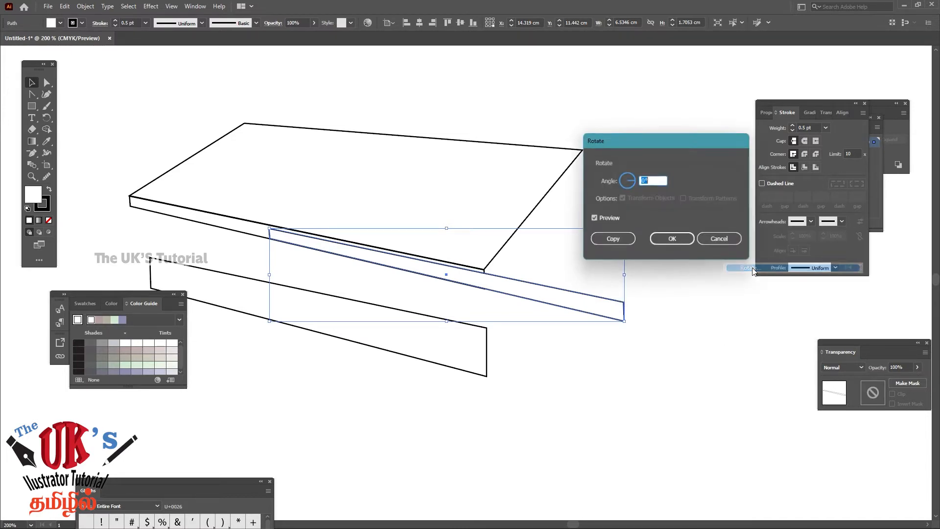
{"action": "type", "text": "45"}
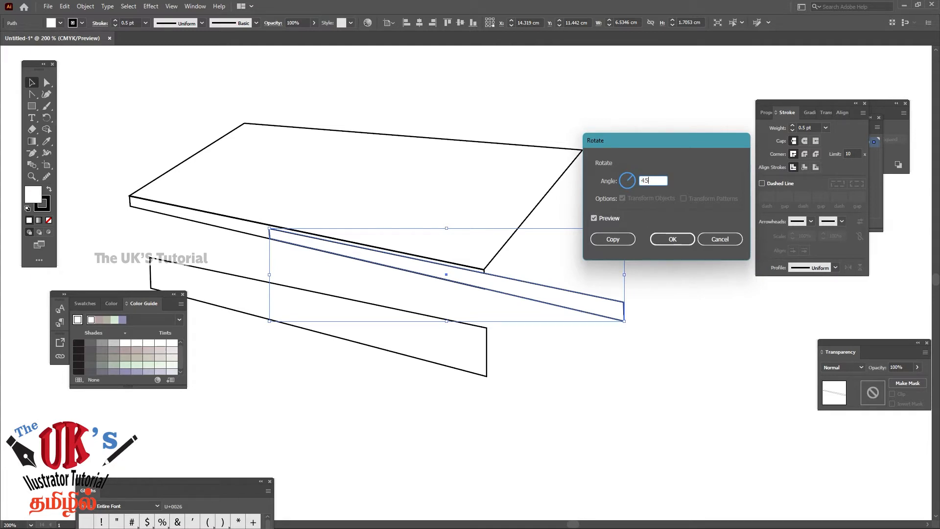
{"action": "key", "text": "Return"}
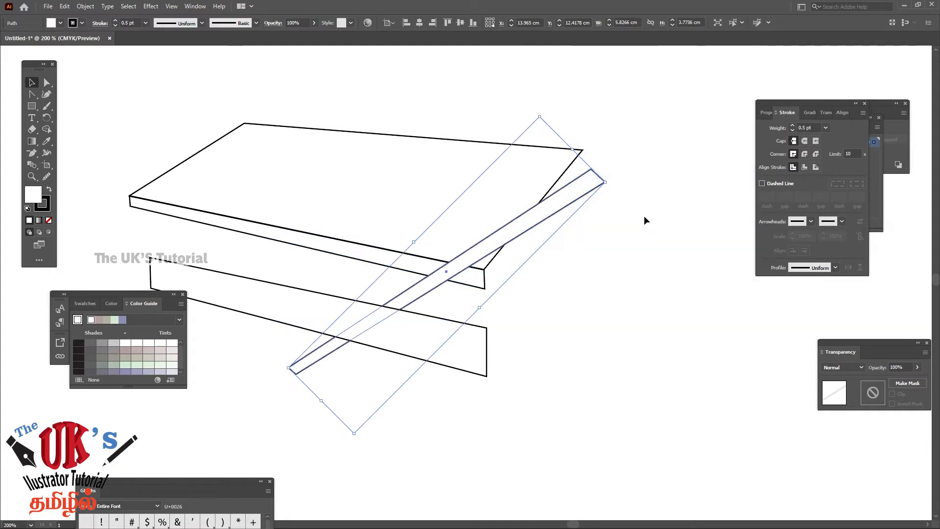
Move the rotated strip's two upper-end points onto the top surface's right corner, at about X 13.55 cm, Y 8.30 cm and X 13.54 cm, Y 8.48 cm
{"action": "left_click", "coordinate": [621, 134]}
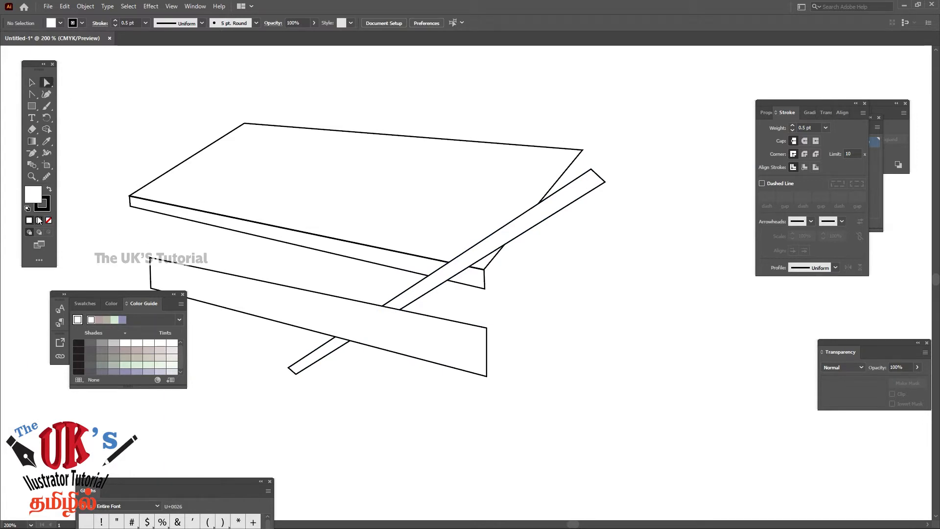
{"action": "left_click", "coordinate": [31, 176]}
{"action": "left_click", "coordinate": [598, 163]}
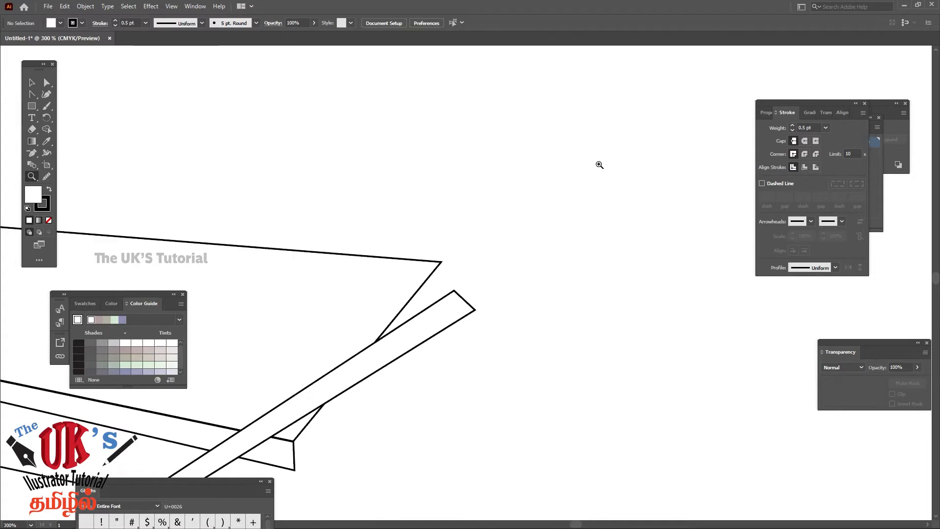
{"action": "left_click", "coordinate": [437, 331]}
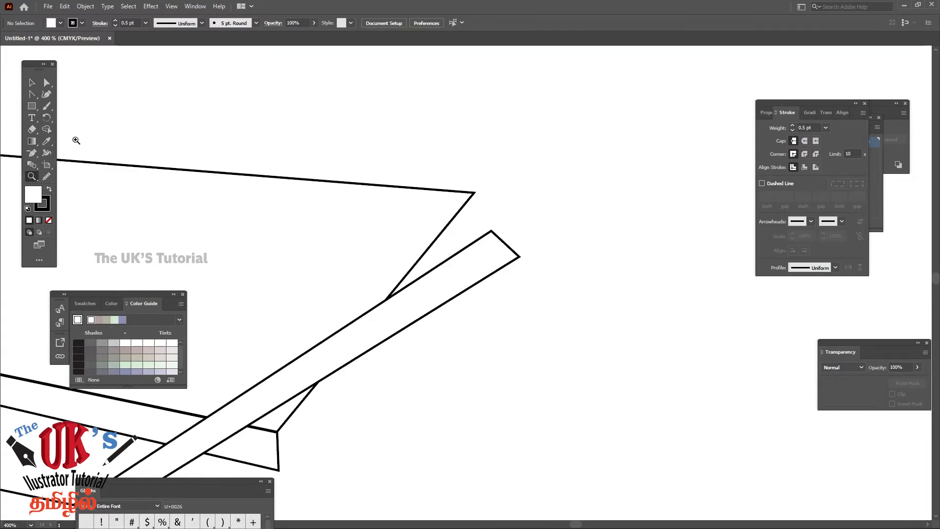
{"action": "left_click", "coordinate": [47, 83]}
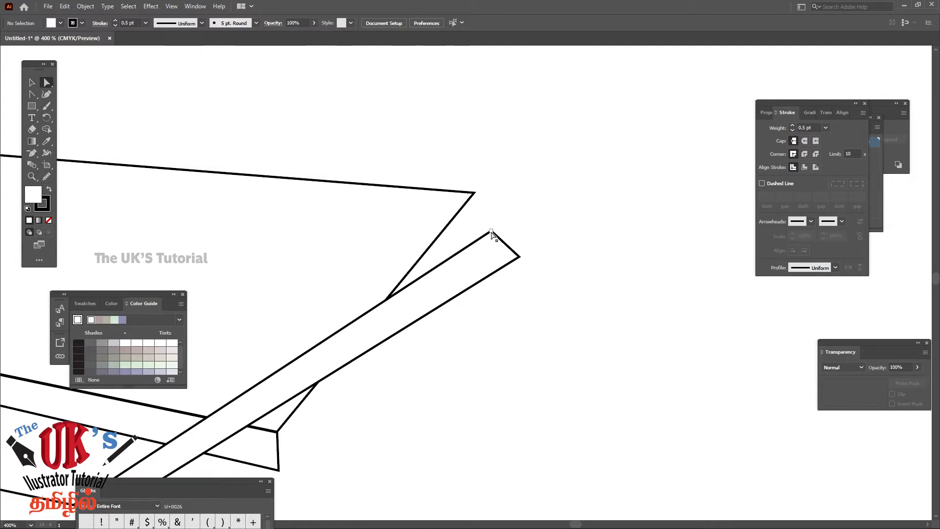
{"action": "left_click_drag", "start_coordinate": [491, 232], "coordinate": [474, 194]}
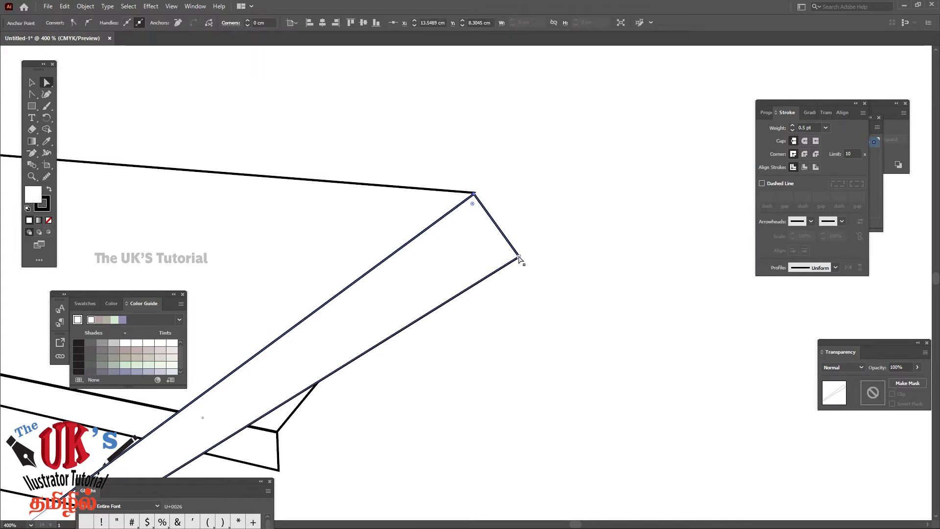
{"action": "left_click_drag", "start_coordinate": [519, 258], "coordinate": [472, 212]}
Bring the strip's two lower-end points near the tabletop's front corner, at about X 11.95 cm, Y 10.89 cm and X 11.74 cm, Y 10.32 cm
{"action": "key", "text": "space"}
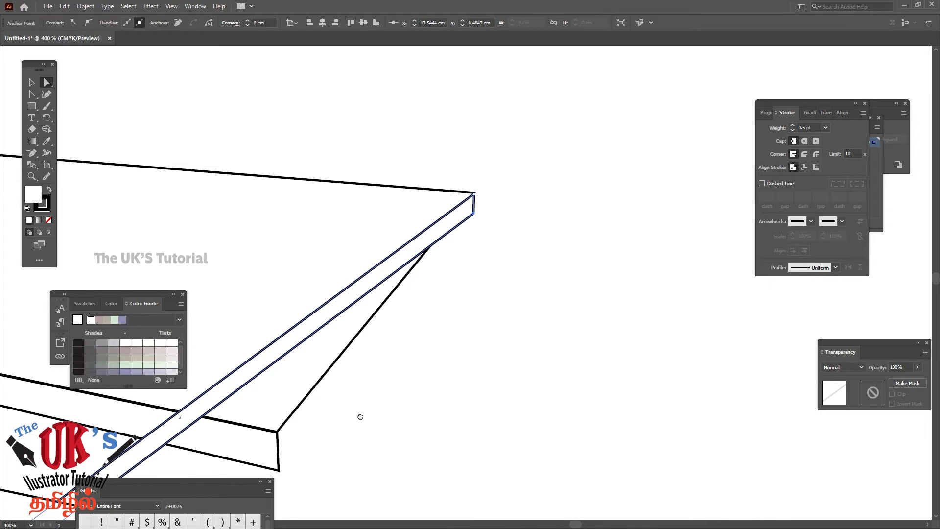
{"action": "left_click_drag", "start_coordinate": [360, 416], "coordinate": [528, 240]}
{"action": "left_click_drag", "start_coordinate": [488, 378], "coordinate": [571, 323]}
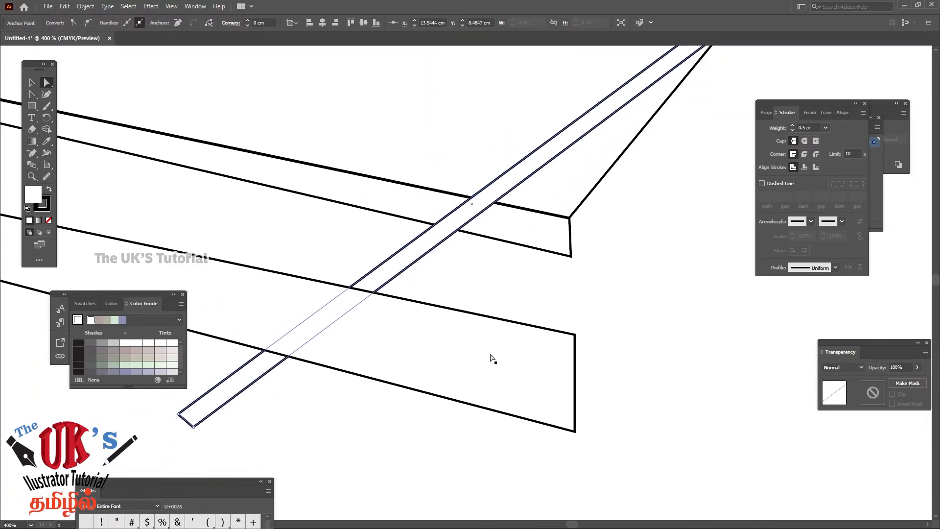
{"action": "left_click", "coordinate": [224, 428]}
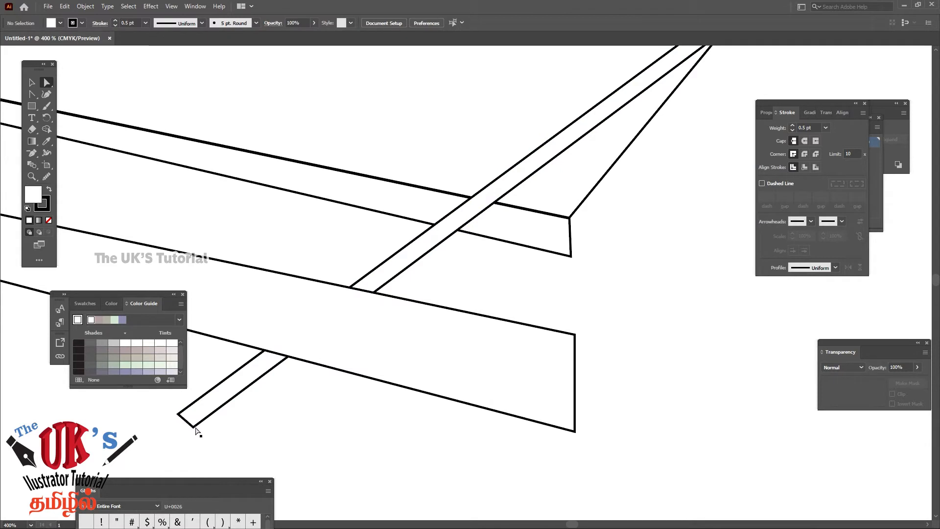
{"action": "left_click_drag", "start_coordinate": [193, 427], "coordinate": [592, 261]}
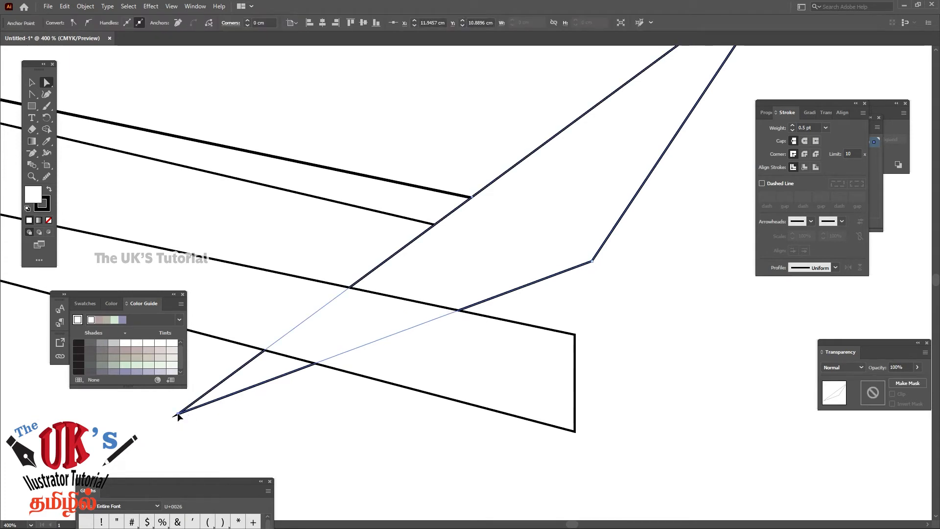
{"action": "left_click_drag", "start_coordinate": [177, 413], "coordinate": [572, 200]}
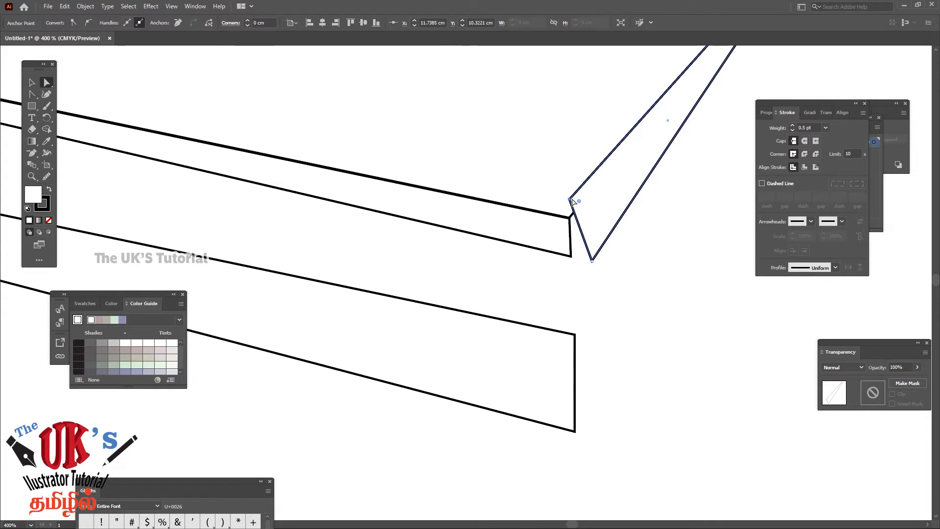
Shift the strip's inner lower point to about X 11.39 cm, Y 10.60 cm and set the strip's fill to None
{"action": "left_click_drag", "start_coordinate": [569, 201], "coordinate": [532, 229]}
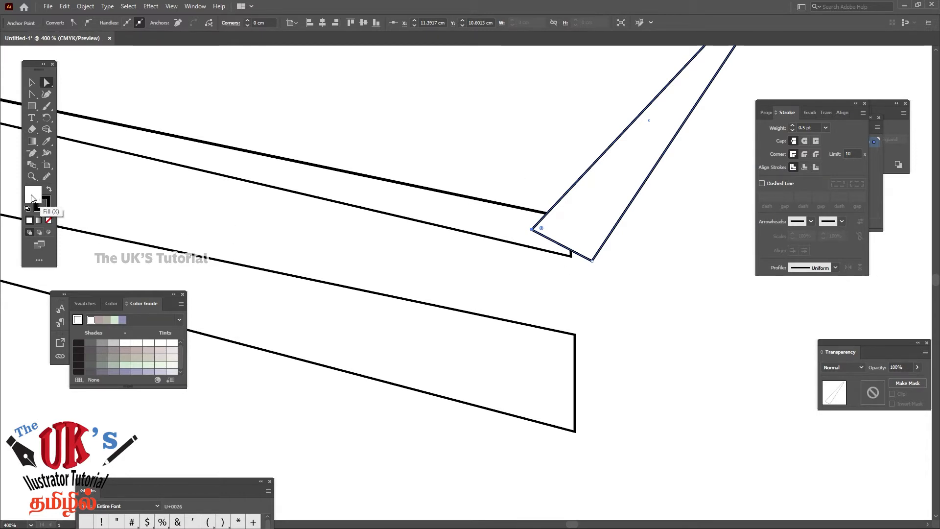
{"action": "left_click", "coordinate": [49, 221]}
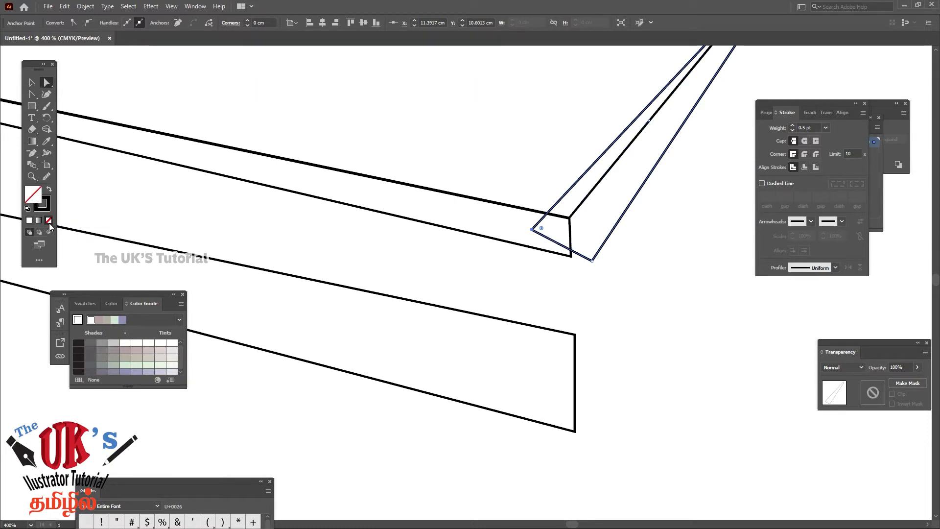
{"action": "left_click", "coordinate": [669, 244]}
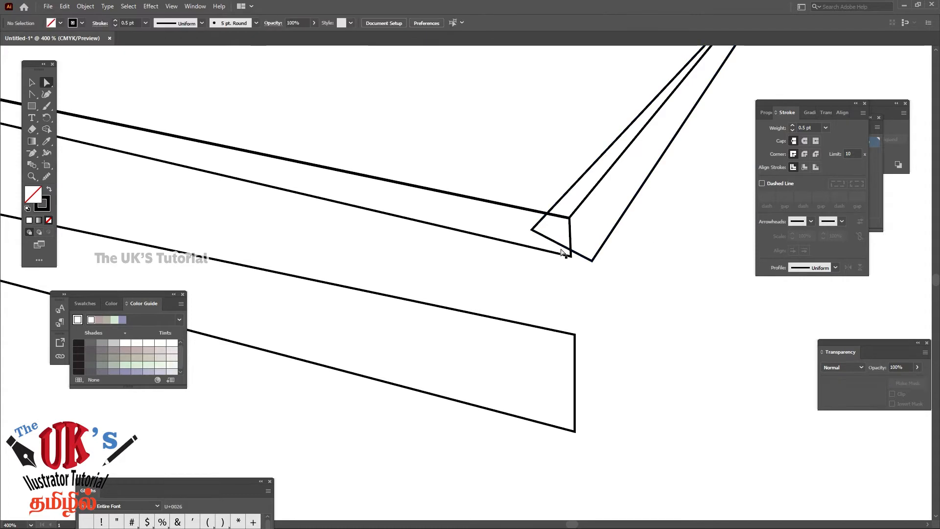
Align the strip's lower-end points with the front edge strip's end, at about X 11.74 cm, Y 10.50 cm and X 11.76 cm, Y 10.86 cm
{"action": "left_click_drag", "start_coordinate": [539, 229], "coordinate": [569, 219]}
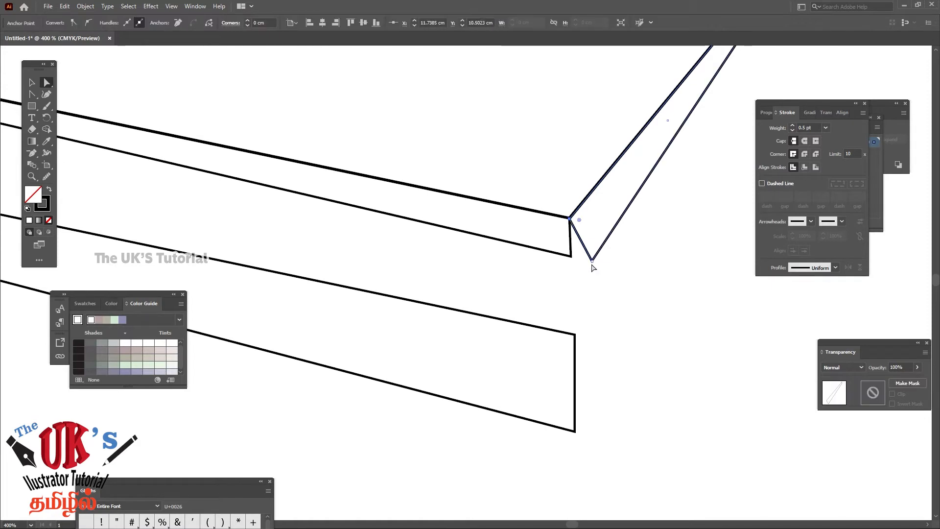
{"action": "left_click_drag", "start_coordinate": [591, 261], "coordinate": [571, 257]}
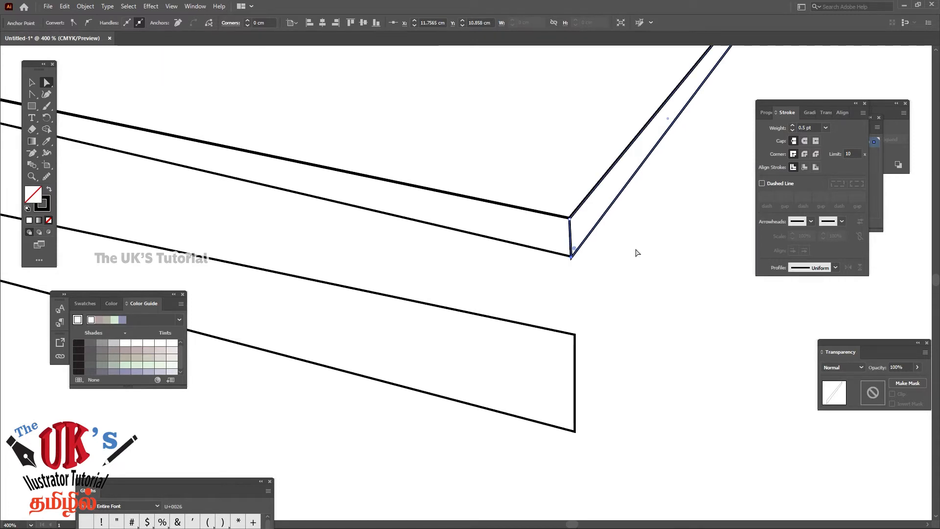
{"action": "left_click_drag", "start_coordinate": [655, 244], "coordinate": [422, 460]}
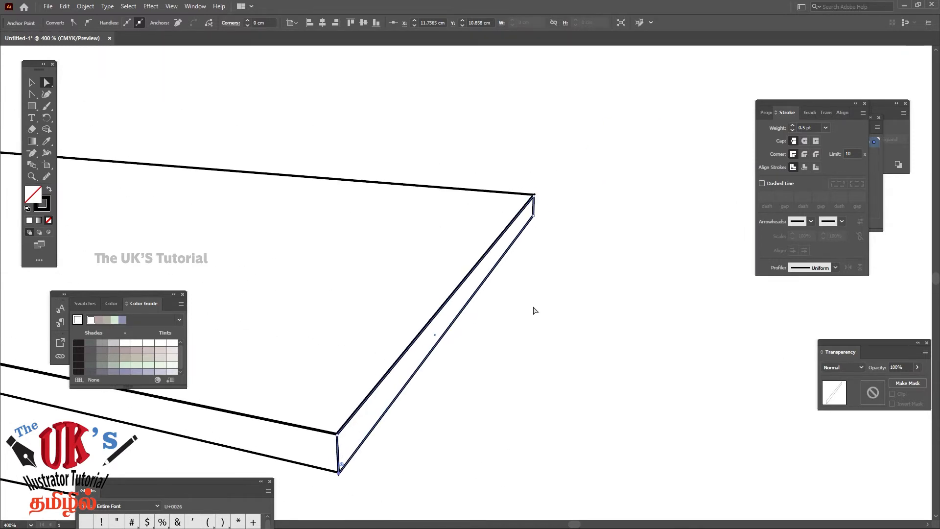
{"action": "left_click", "coordinate": [581, 270]}
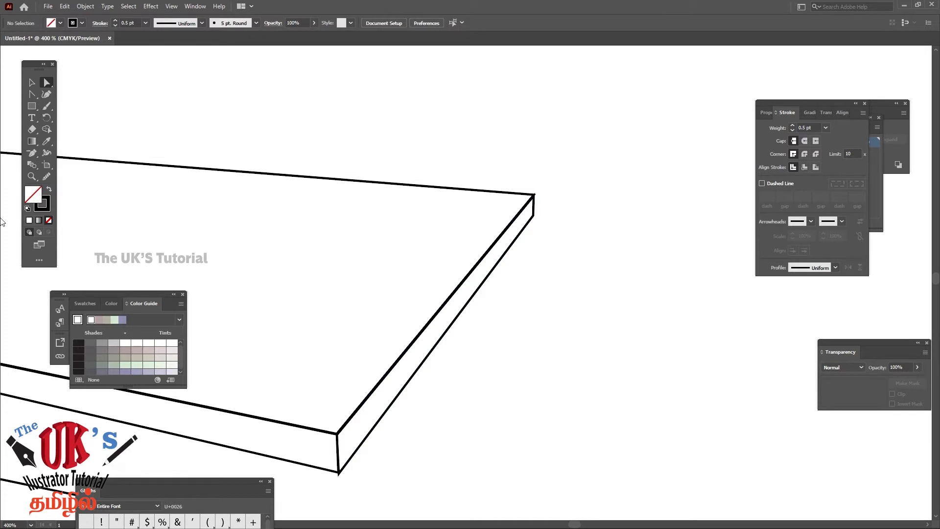
Fine-tune the side strip's far-end points to about X 13.56 cm, Y 8.30 cm and X 13.56 cm, Y 8.47 cm, and deselect it
{"action": "left_click", "coordinate": [31, 177]}
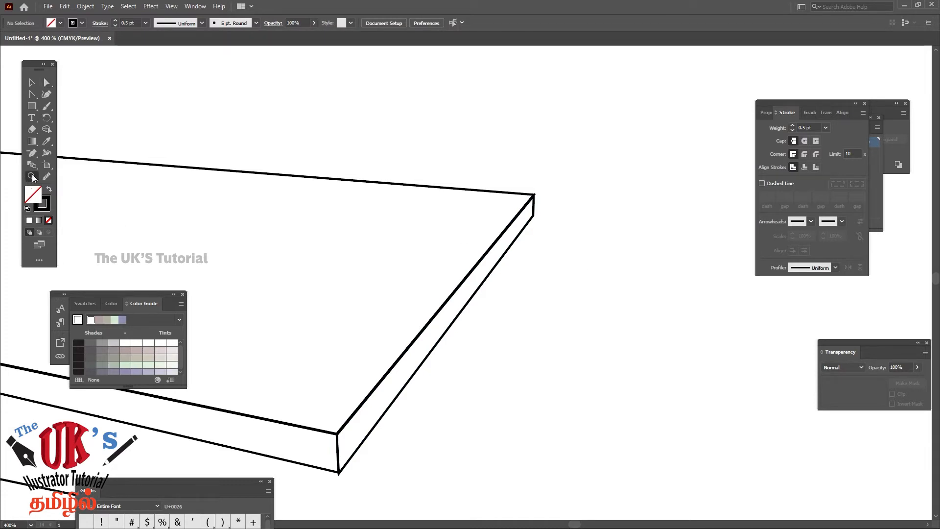
{"action": "left_click", "coordinate": [530, 211]}
{"action": "left_click", "coordinate": [459, 312]}
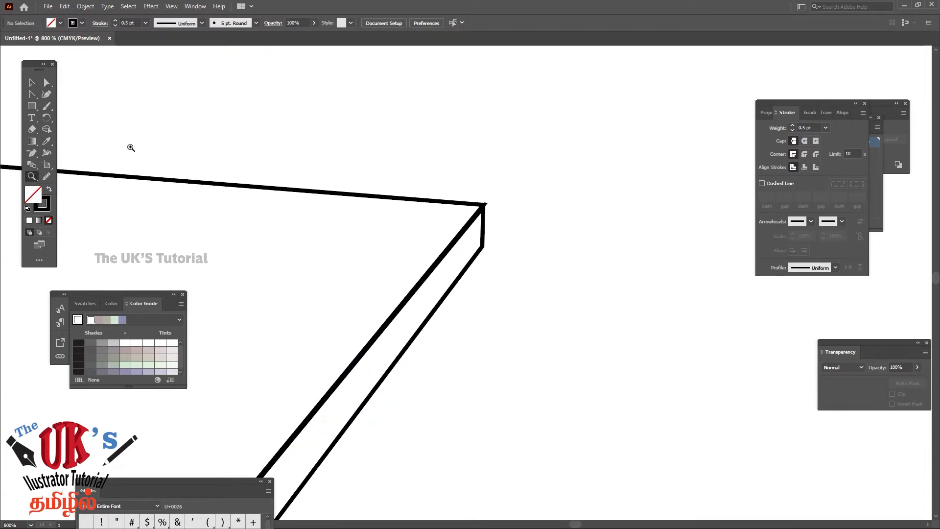
{"action": "left_click", "coordinate": [32, 82]}
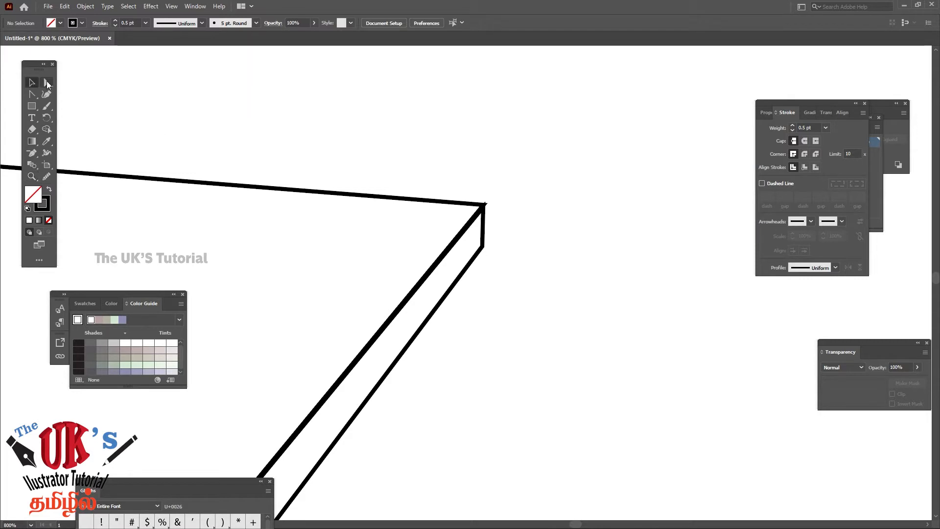
{"action": "left_click", "coordinate": [46, 83]}
{"action": "left_click", "coordinate": [483, 211]}
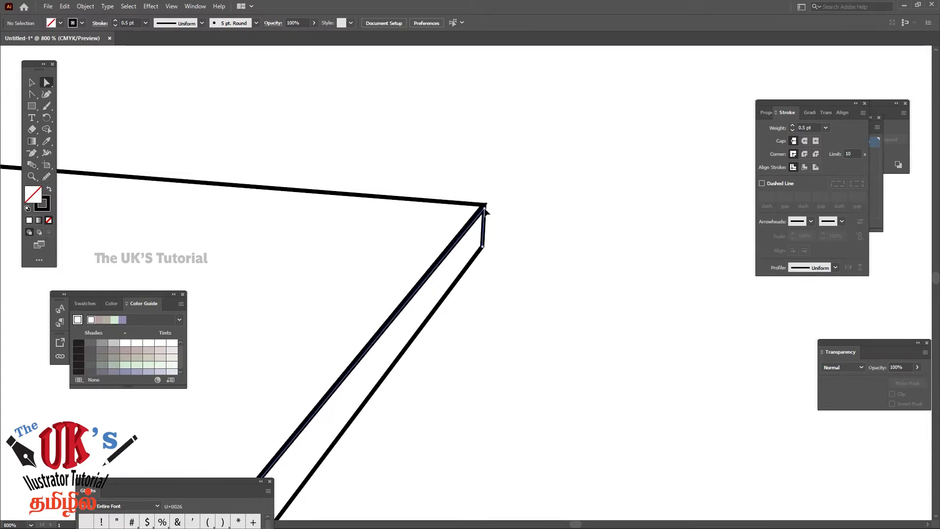
{"action": "left_click", "coordinate": [483, 211]}
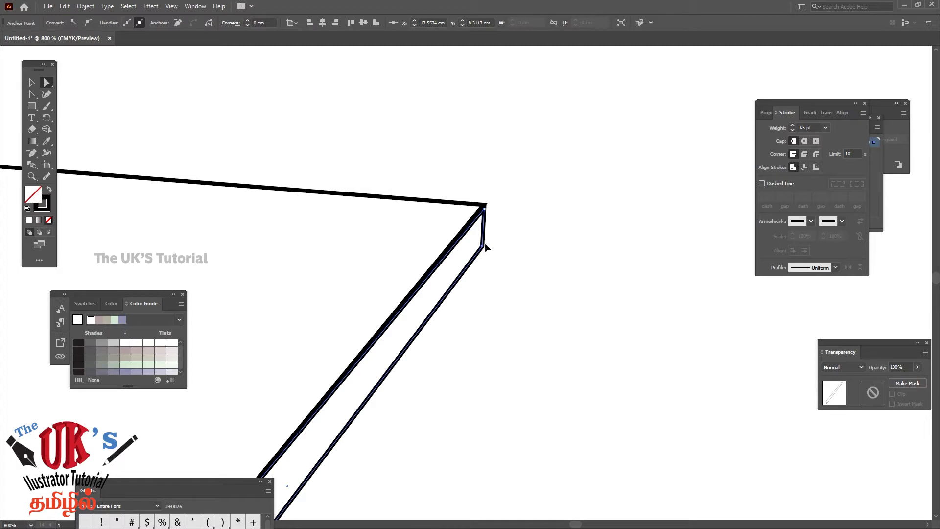
{"action": "left_click", "coordinate": [485, 243]}
{"action": "left_click_drag", "start_coordinate": [485, 244], "coordinate": [484, 243]}
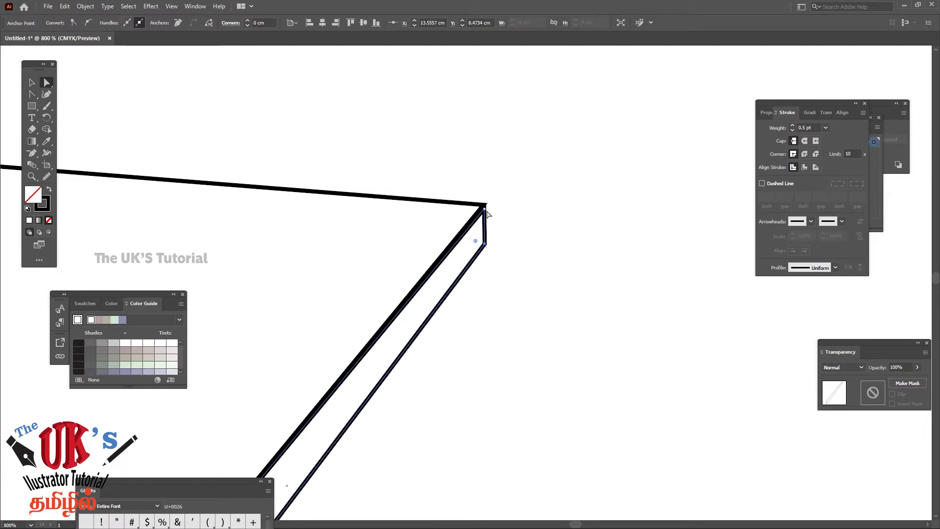
{"action": "left_click_drag", "start_coordinate": [484, 209], "coordinate": [484, 208]}
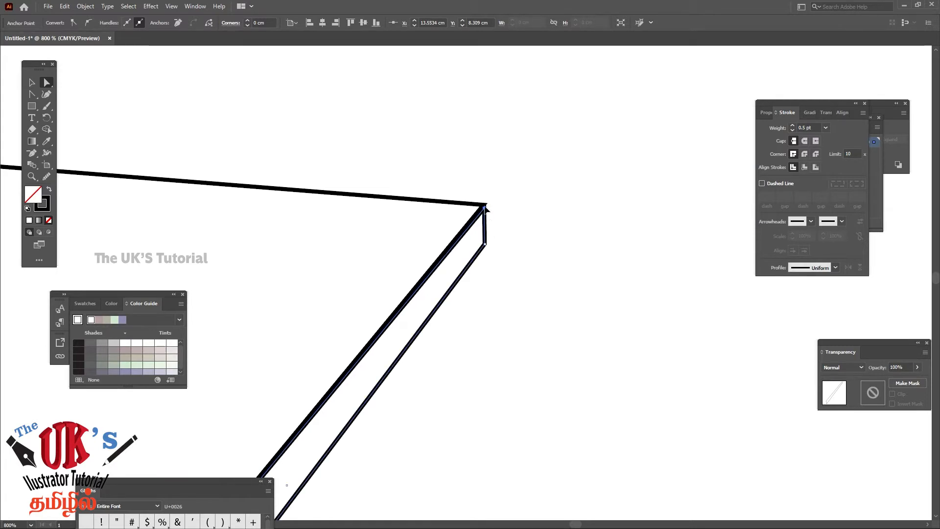
{"action": "left_click_drag", "start_coordinate": [484, 208], "coordinate": [485, 208]}
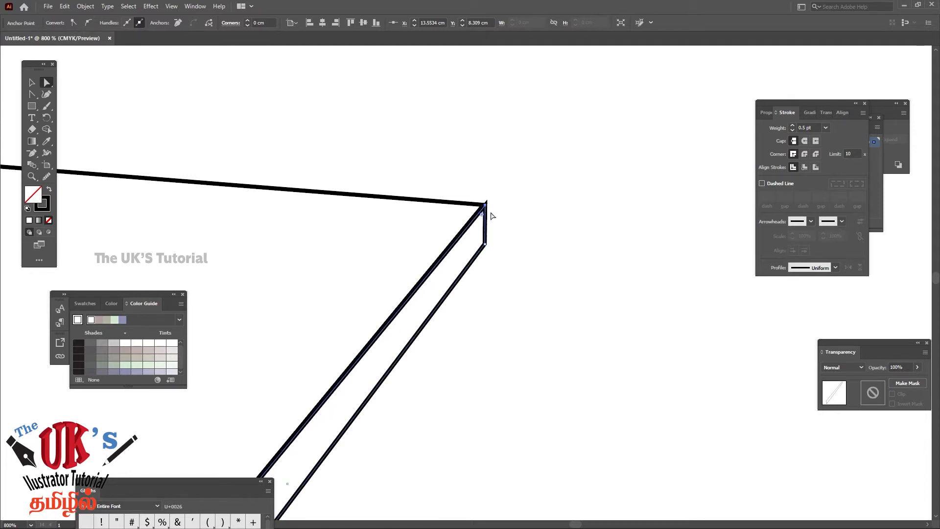
{"action": "left_click", "coordinate": [533, 225]}
Move the front panel's upper corner points beneath the front edge strip, at about X 5.45 cm, Y 9.38 cm and X 11.45 cm, Y 10.78 cm
{"action": "key", "text": "ctrl+minus"}
{"action": "key", "text": "ctrl+minus"}
{"action": "key", "text": "ctrl+minus"}
{"action": "key", "text": "ctrl+minus"}
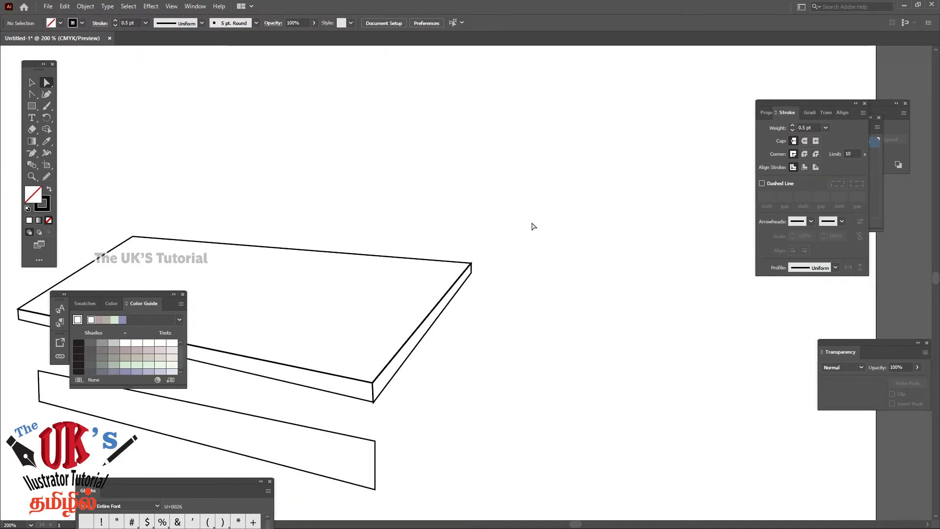
{"action": "key", "text": "ctrl+minus"}
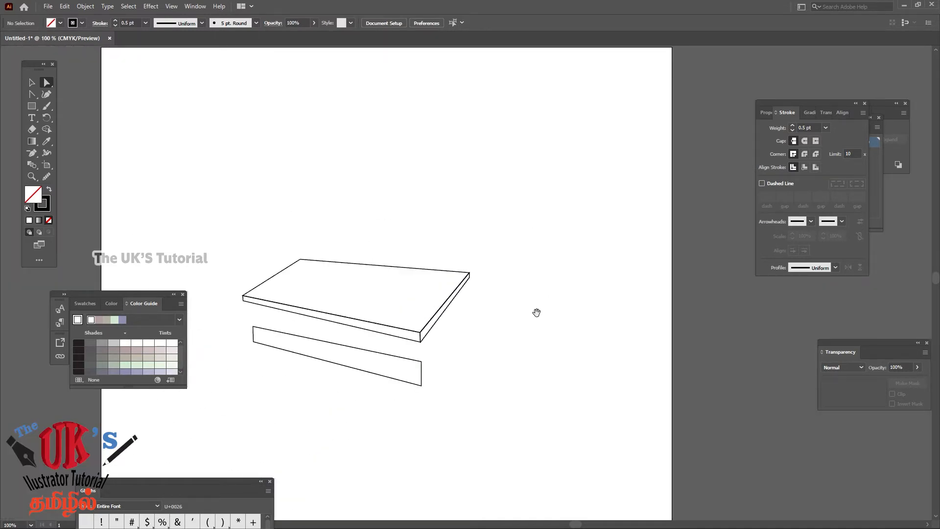
{"action": "left_click_drag", "start_coordinate": [451, 376], "coordinate": [489, 270]}
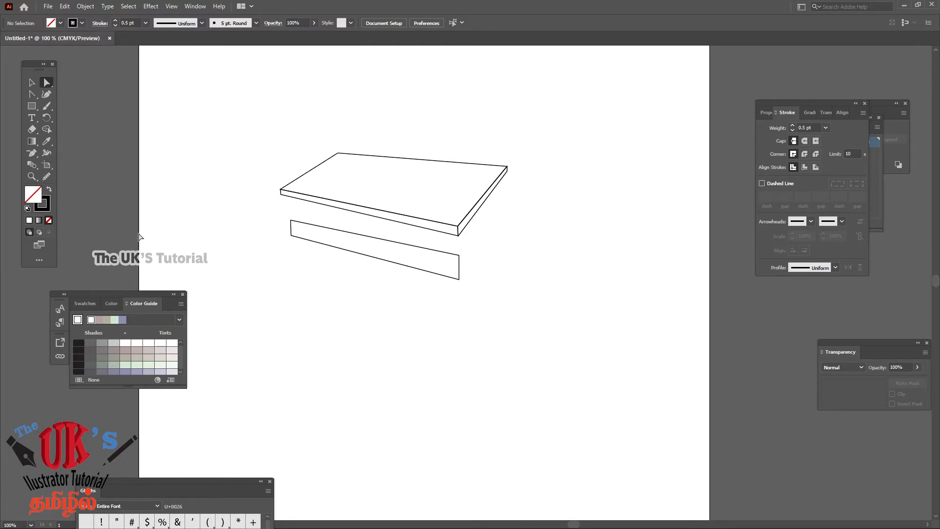
{"action": "left_click", "coordinate": [31, 177]}
{"action": "left_click", "coordinate": [385, 188]}
{"action": "left_click", "coordinate": [500, 336]}
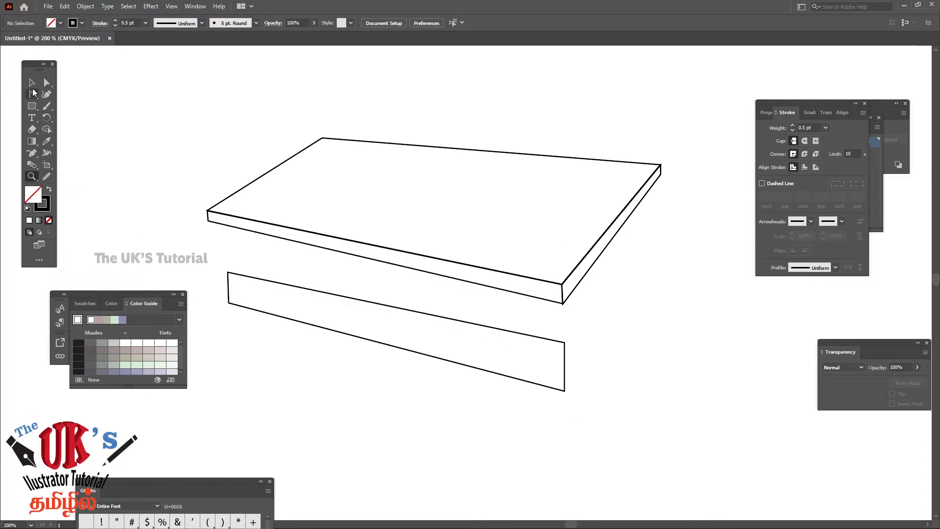
{"action": "left_click", "coordinate": [33, 84]}
{"action": "left_click", "coordinate": [47, 82]}
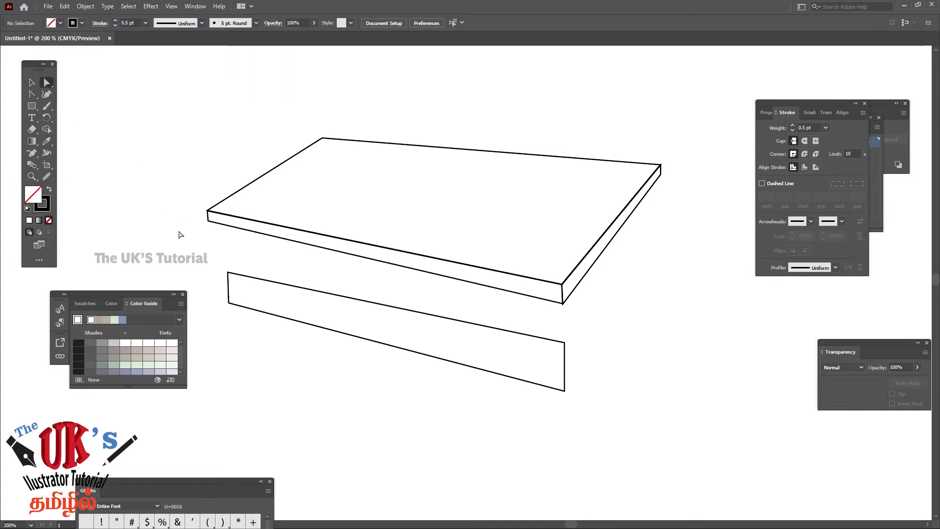
{"action": "left_click", "coordinate": [228, 272]}
{"action": "left_click_drag", "start_coordinate": [228, 272], "coordinate": [219, 222]}
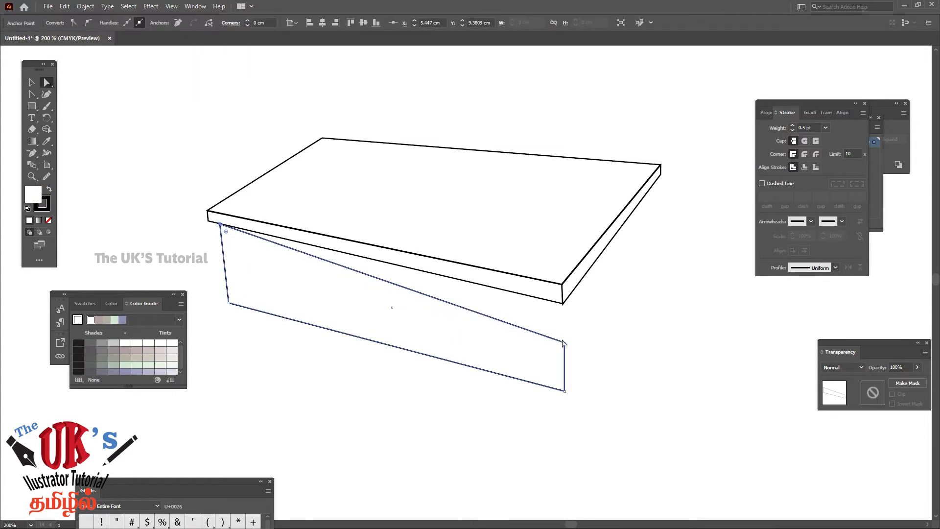
{"action": "left_click_drag", "start_coordinate": [565, 346], "coordinate": [547, 300]}
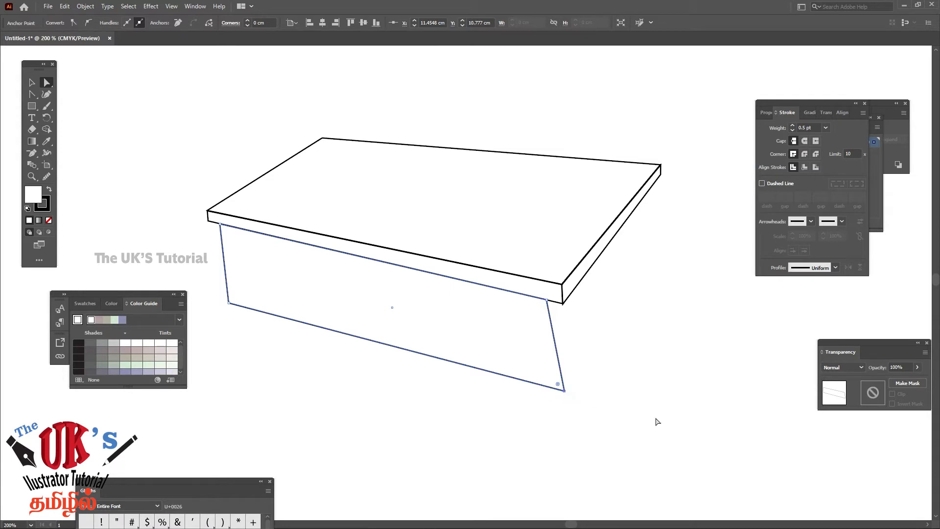
Nudge the front panel's lower-right corner point left to about X 11.50 cm, Y 12.46 cm
{"action": "key", "text": "Left"}
{"action": "key", "text": "Left"}
{"action": "key", "text": "Left"}
{"action": "key", "text": "Left"}
{"action": "key", "text": "Left"}
{"action": "key", "text": "Left"}
{"action": "key", "text": "Left"}
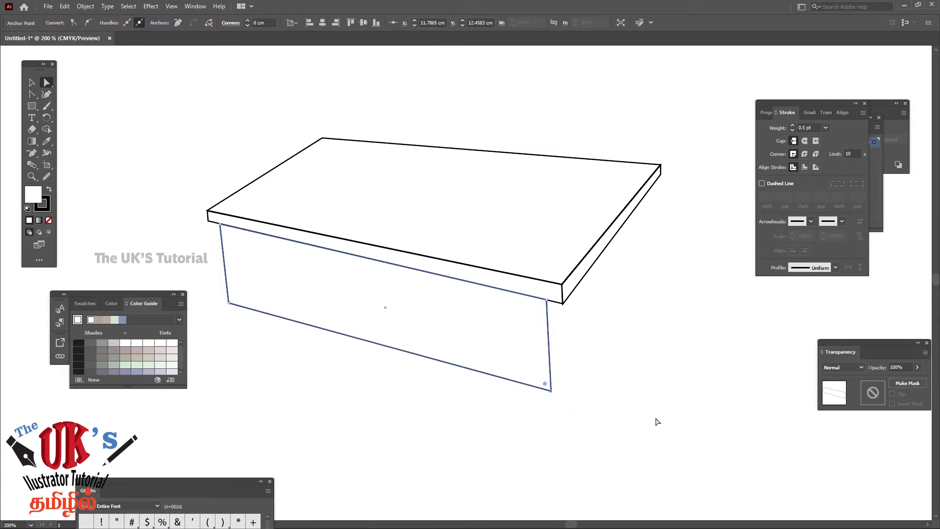
{"action": "key", "text": "Left"}
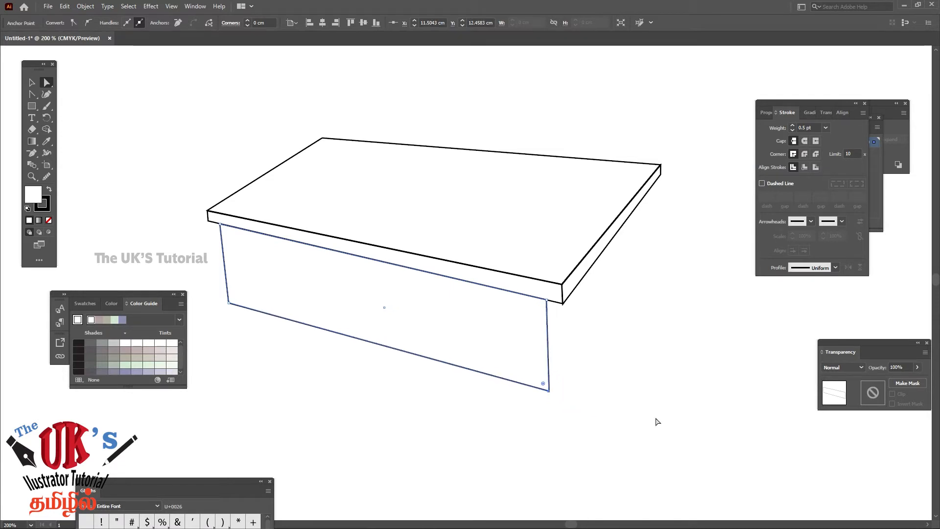
Nudge the front panel's lower-left corner point left to about X 5.50 cm, Y 10.83 cm
{"action": "left_click", "coordinate": [228, 303]}
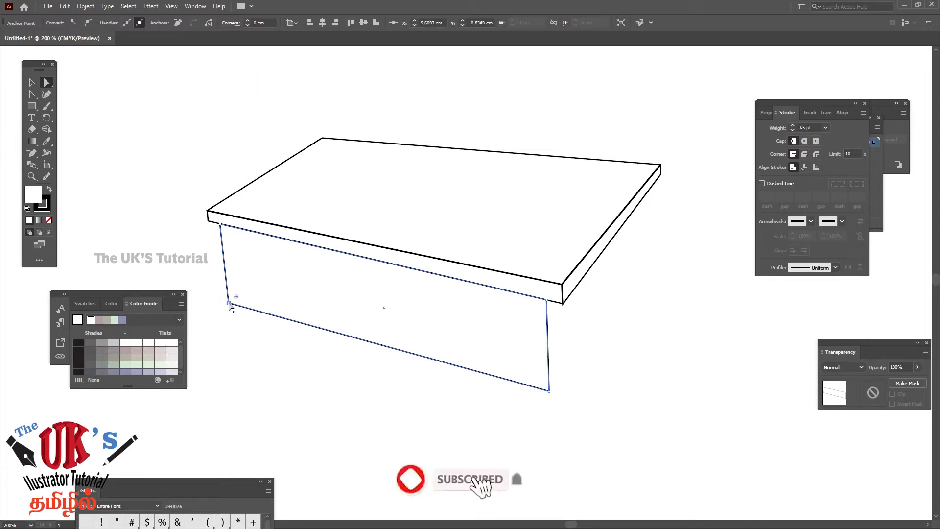
{"action": "key", "text": "Left"}
{"action": "key", "text": "Left"}
{"action": "key", "text": "Left"}
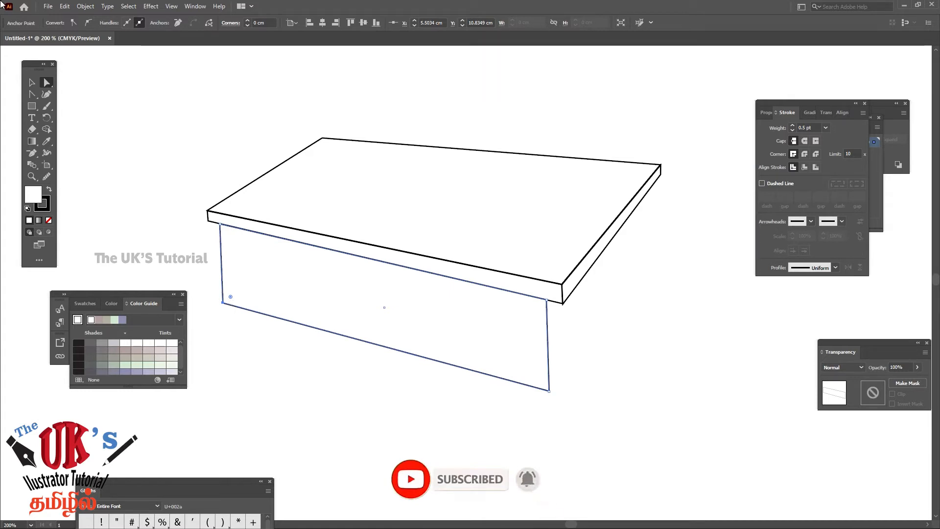
Show the document rulers
{"action": "left_click", "coordinate": [196, 7]}
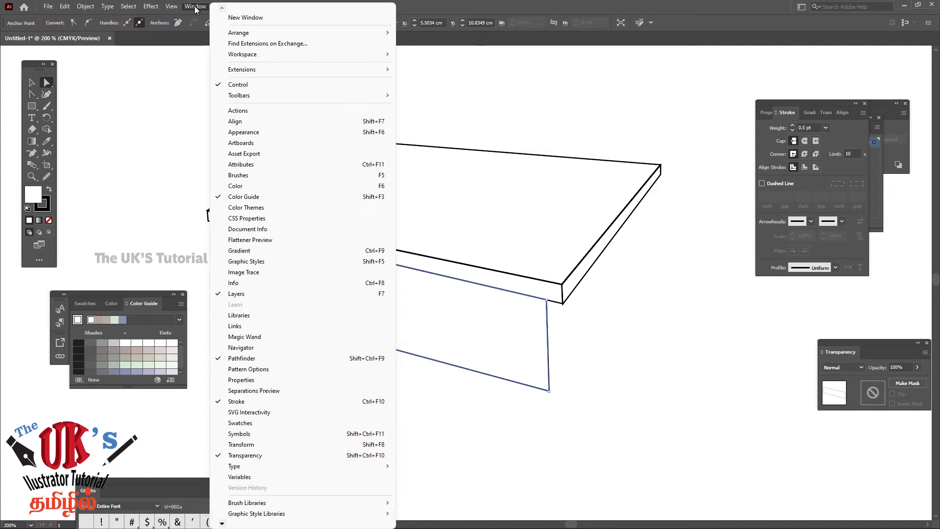
{"action": "left_click", "coordinate": [196, 7]}
{"action": "left_click", "coordinate": [171, 6]}
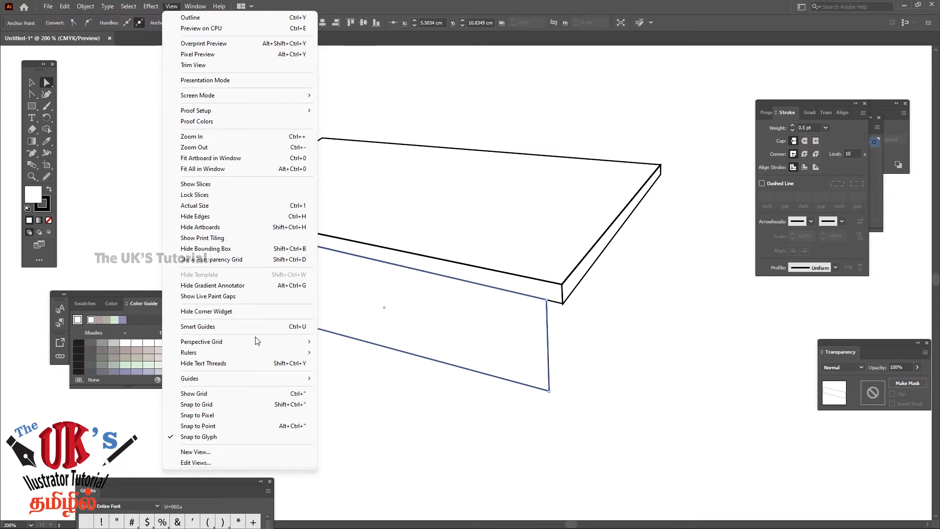
{"action": "mouse_move", "coordinate": [255, 341]}
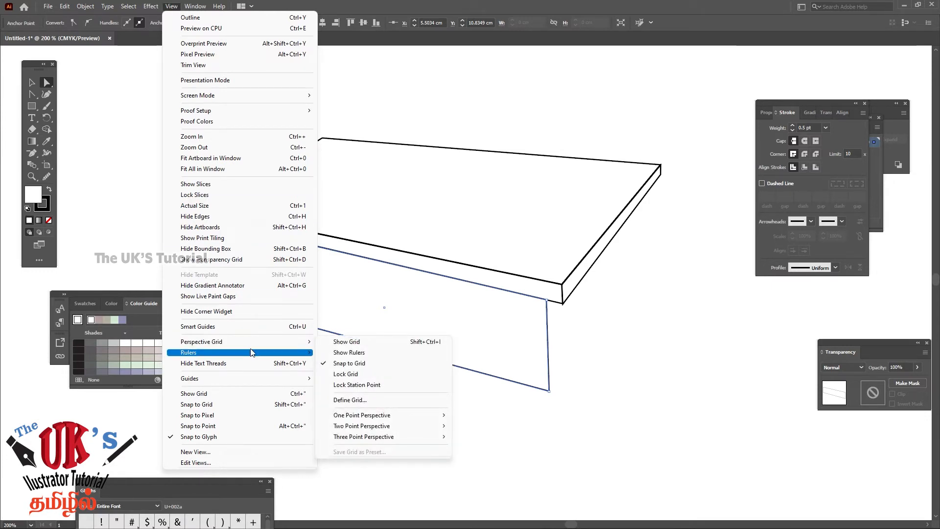
{"action": "left_click", "coordinate": [347, 353]}
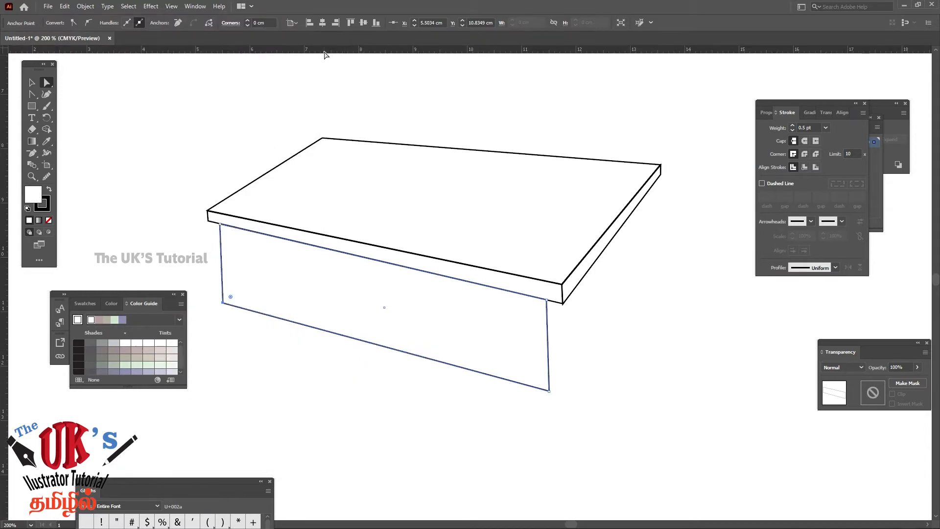
{"action": "left_click", "coordinate": [196, 6]}
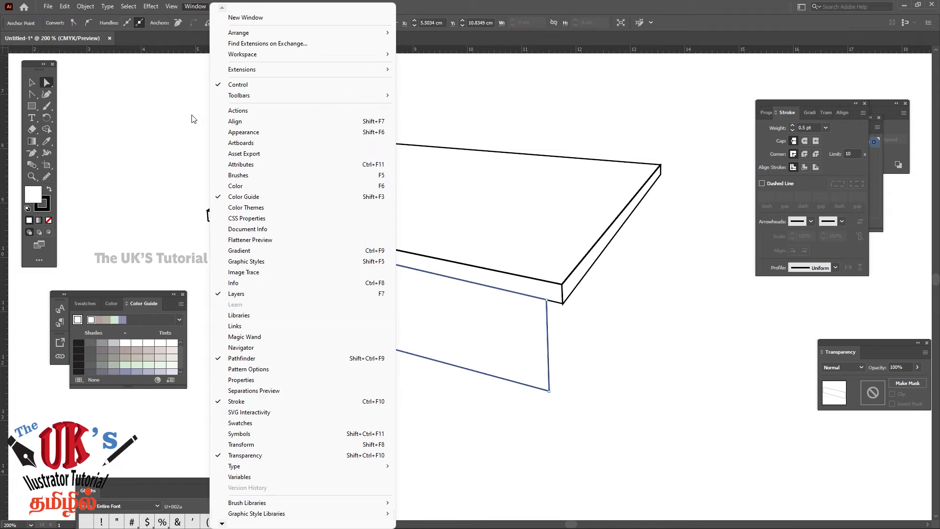
{"action": "mouse_move", "coordinate": [176, 8]}
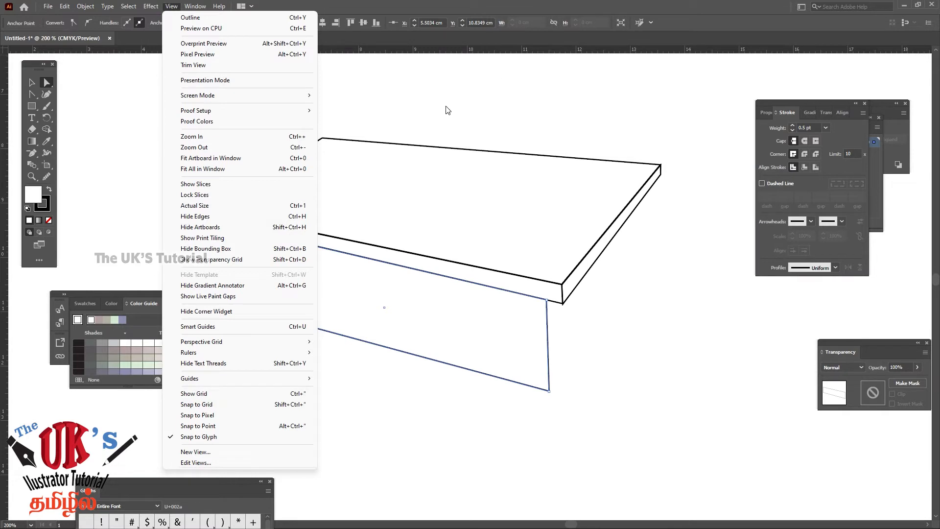
{"action": "left_click", "coordinate": [444, 52]}
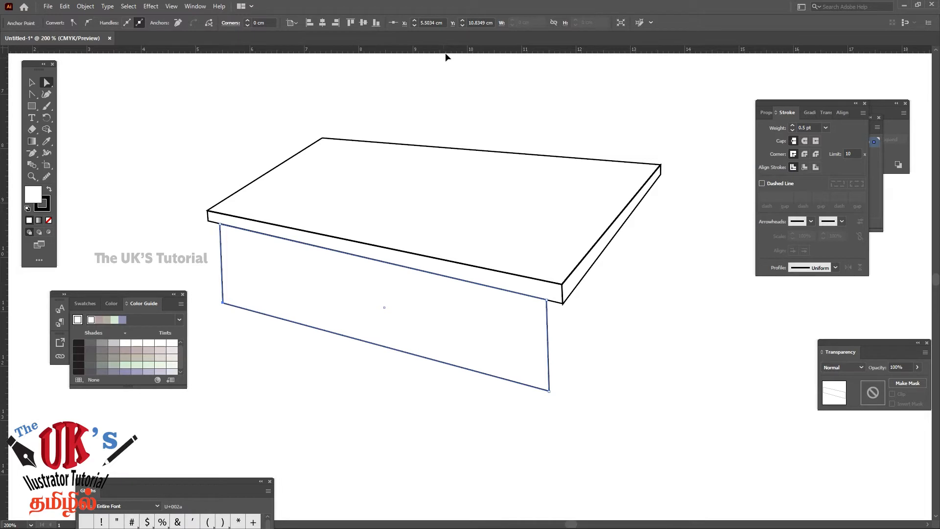
{"action": "left_click_drag", "start_coordinate": [444, 53], "coordinate": [467, 45]}
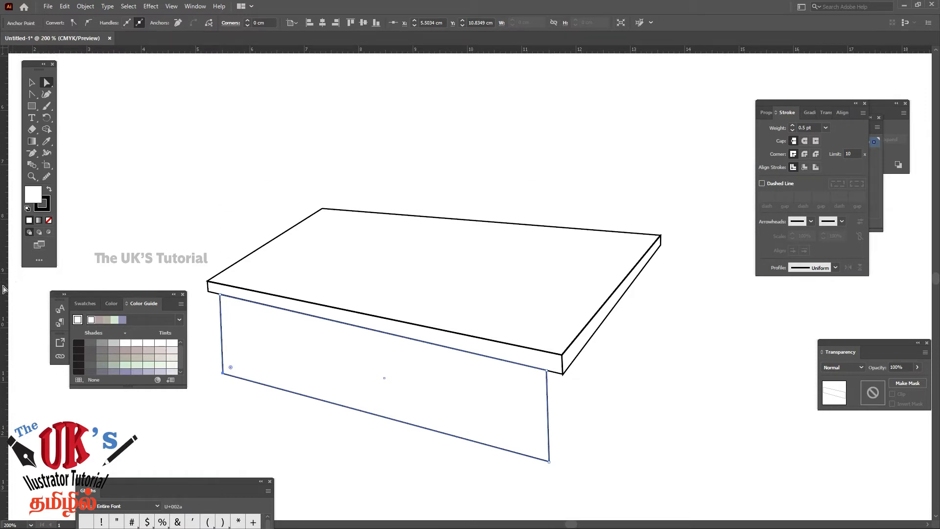
Place vertical guides at the front panel's left and right edges and near the tabletop's far-right corner, at about X 5.47, 11.45 and 13.37 cm
{"action": "left_click_drag", "start_coordinate": [4, 289], "coordinate": [221, 318]}
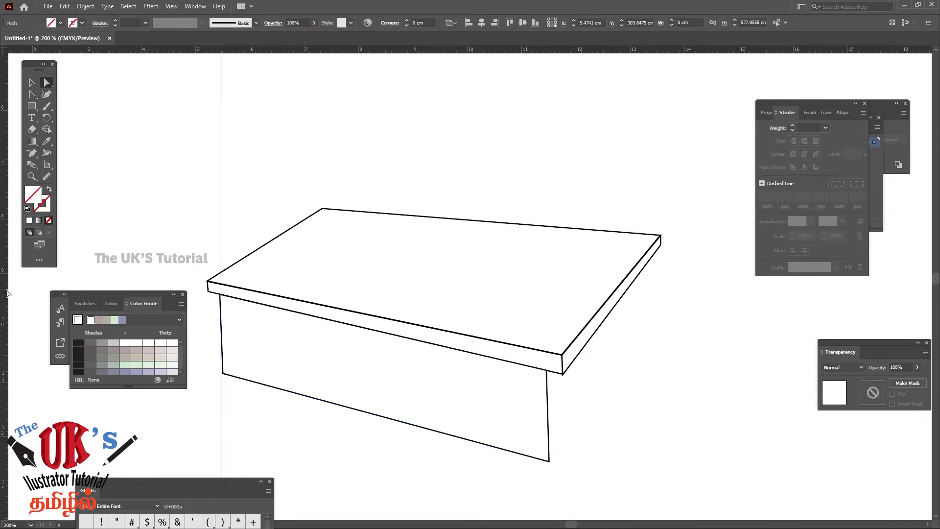
{"action": "left_click_drag", "start_coordinate": [7, 293], "coordinate": [545, 448]}
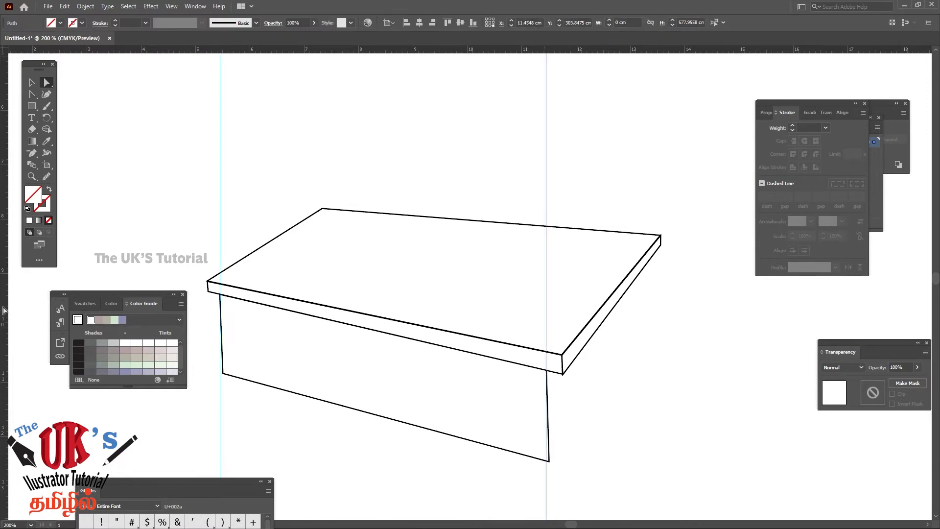
{"action": "left_click_drag", "start_coordinate": [6, 302], "coordinate": [650, 381]}
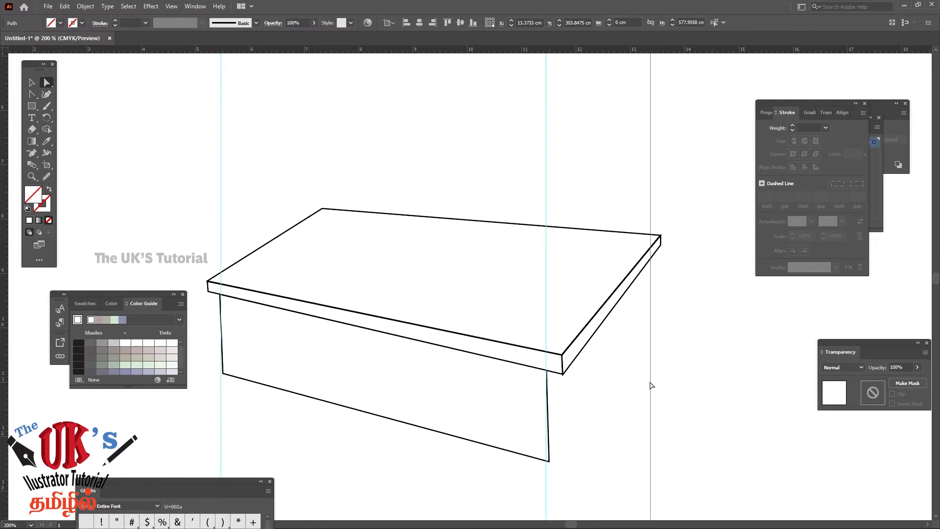
Align the front panel's left corner points with the left guide, at about X 5.47 cm, Y 10.83 cm and X 5.47 cm, Y 9.38 cm
{"action": "left_click_drag", "start_coordinate": [391, 435], "coordinate": [397, 268]}
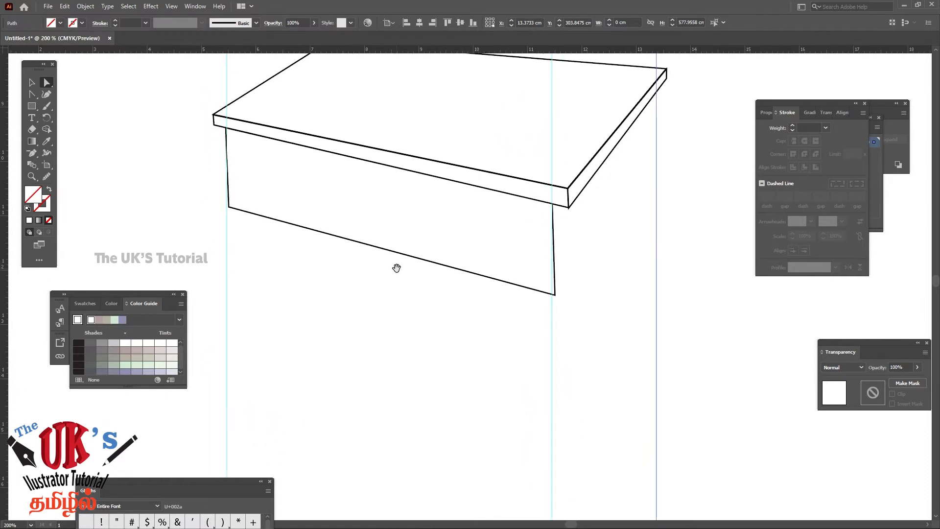
{"action": "left_click", "coordinate": [31, 177]}
{"action": "left_click", "coordinate": [235, 191]}
{"action": "left_click", "coordinate": [477, 272]}
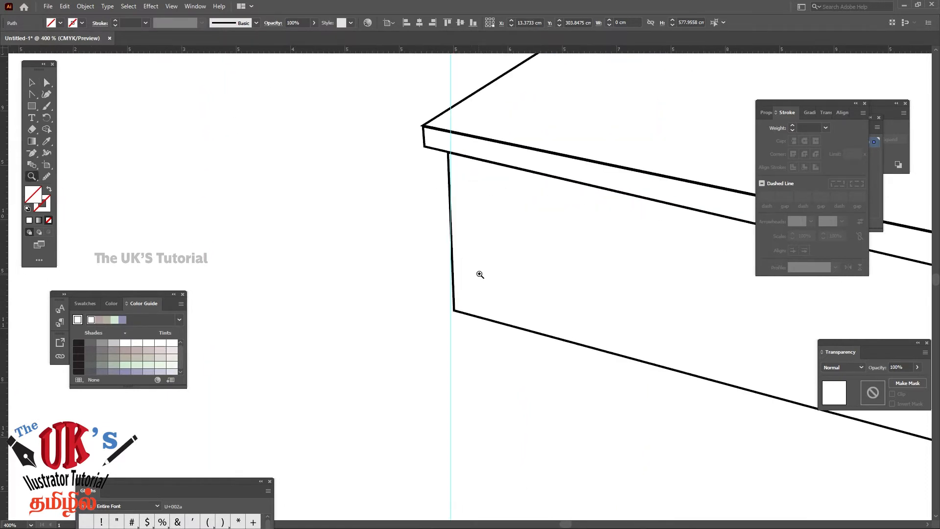
{"action": "left_click", "coordinate": [480, 268]}
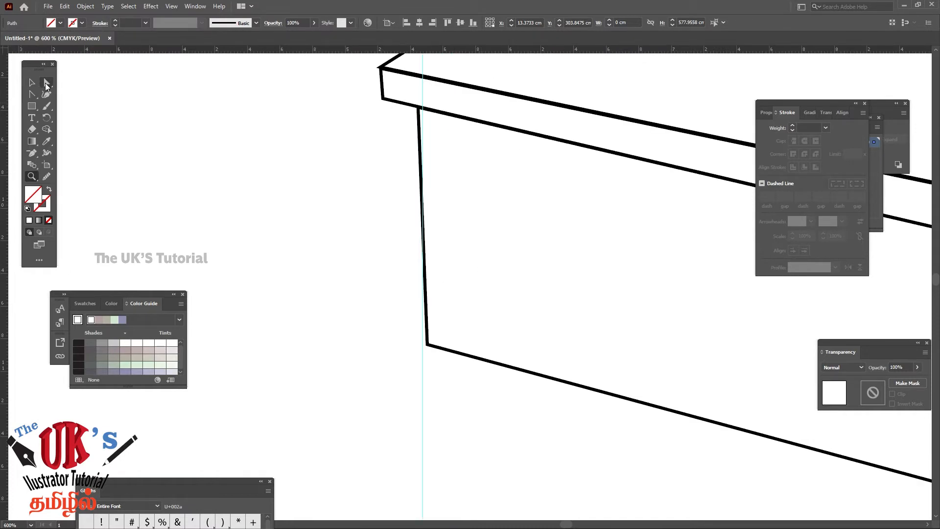
{"action": "left_click", "coordinate": [46, 84]}
{"action": "left_click", "coordinate": [428, 346]}
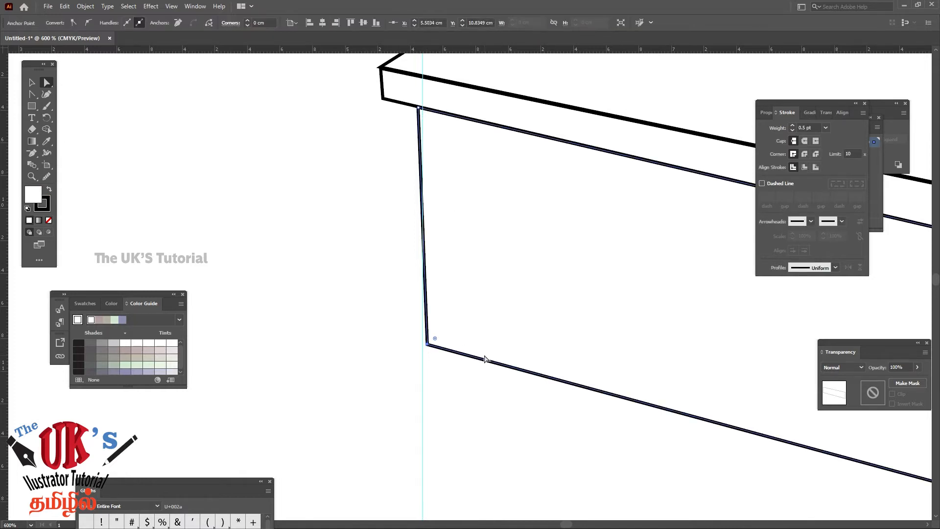
{"action": "key", "text": "Left"}
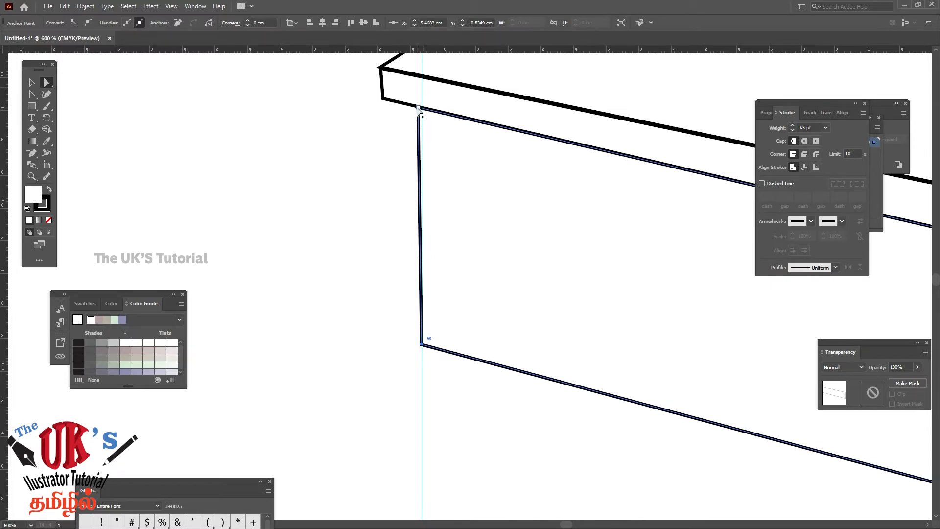
{"action": "left_click_drag", "start_coordinate": [418, 108], "coordinate": [421, 108]}
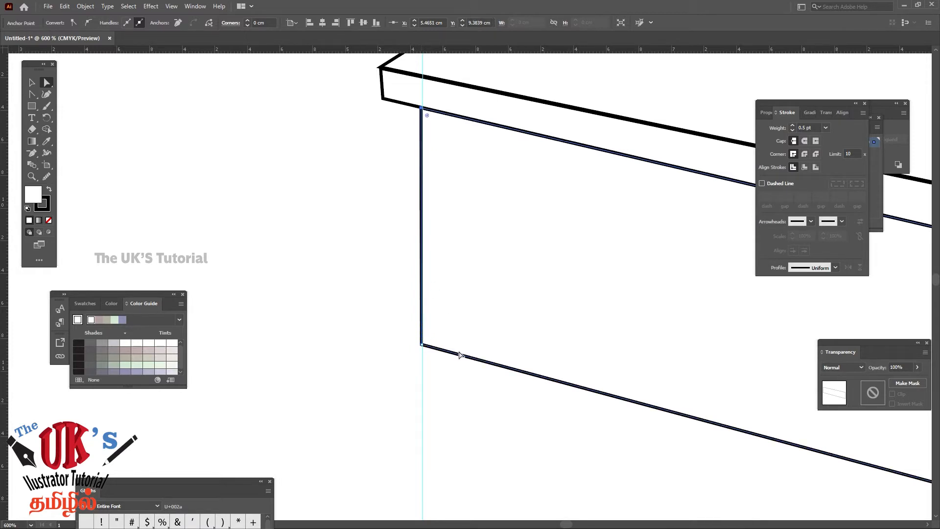
Align the front panel's lower-right corner point with the middle guide at about X 11.46 cm, Y 12.46 cm, and deselect the panel
{"action": "left_click_drag", "start_coordinate": [615, 331], "coordinate": [296, 269]}
{"action": "left_click_drag", "start_coordinate": [496, 335], "coordinate": [428, 276]}
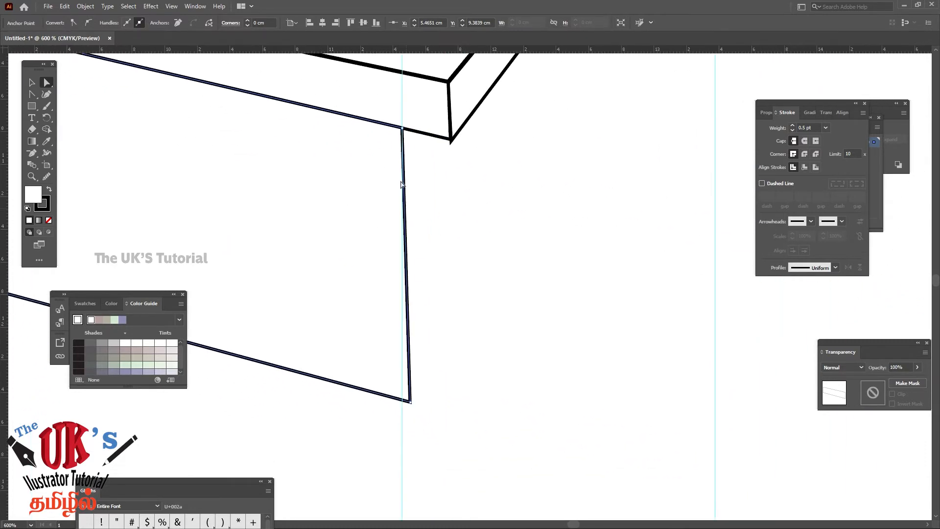
{"action": "left_click", "coordinate": [410, 402]}
{"action": "key", "text": "Left"}
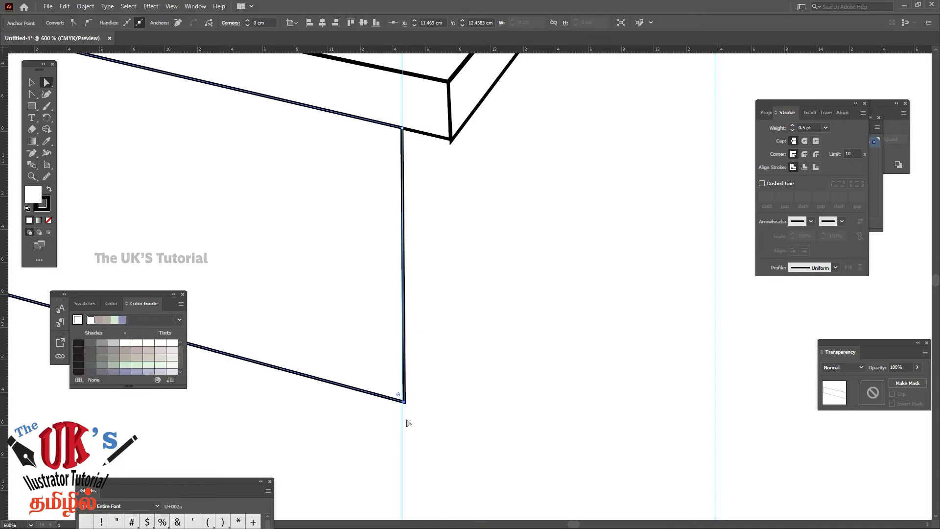
{"action": "left_click_drag", "start_coordinate": [405, 400], "coordinate": [402, 400]}
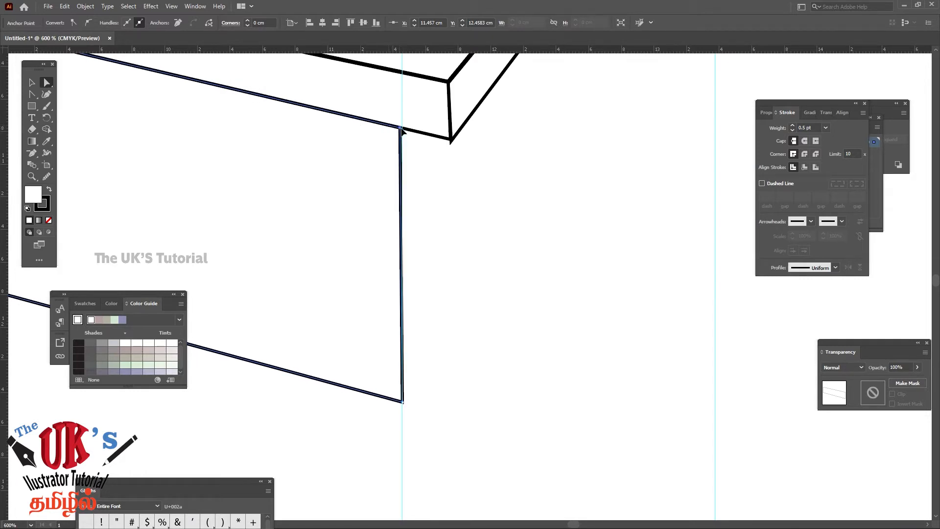
{"action": "left_click", "coordinate": [438, 202]}
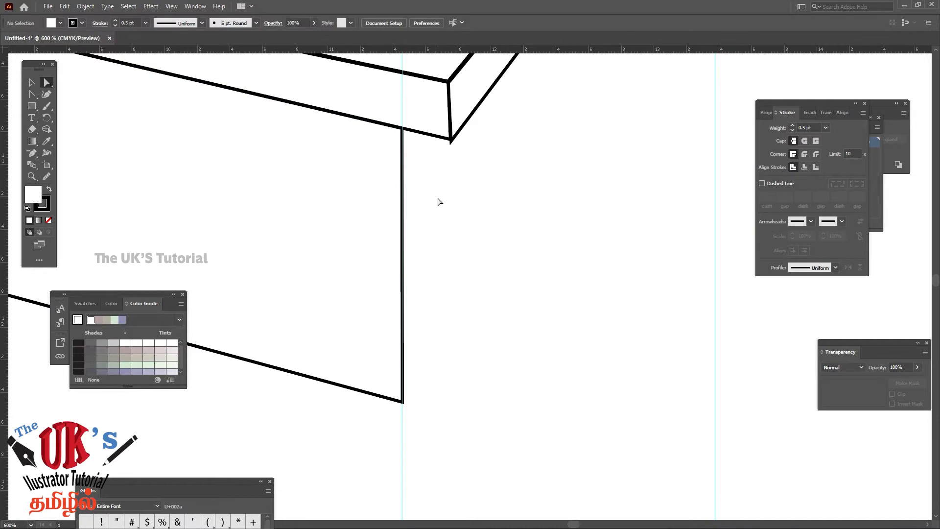
{"action": "key", "text": "ctrl+minus"}
{"action": "key", "text": "ctrl+minus"}
{"action": "key", "text": "ctrl+minus"}
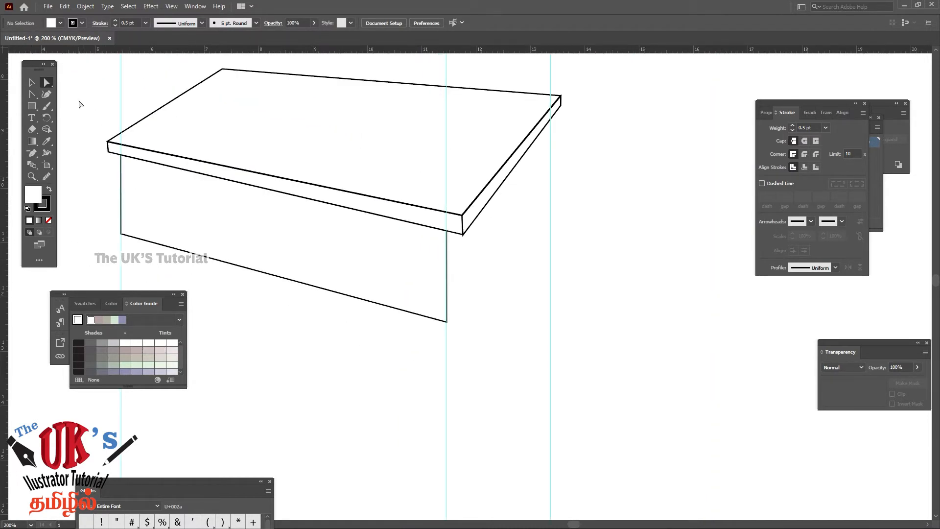
{"action": "left_click_drag", "start_coordinate": [111, 227], "coordinate": [130, 245]}
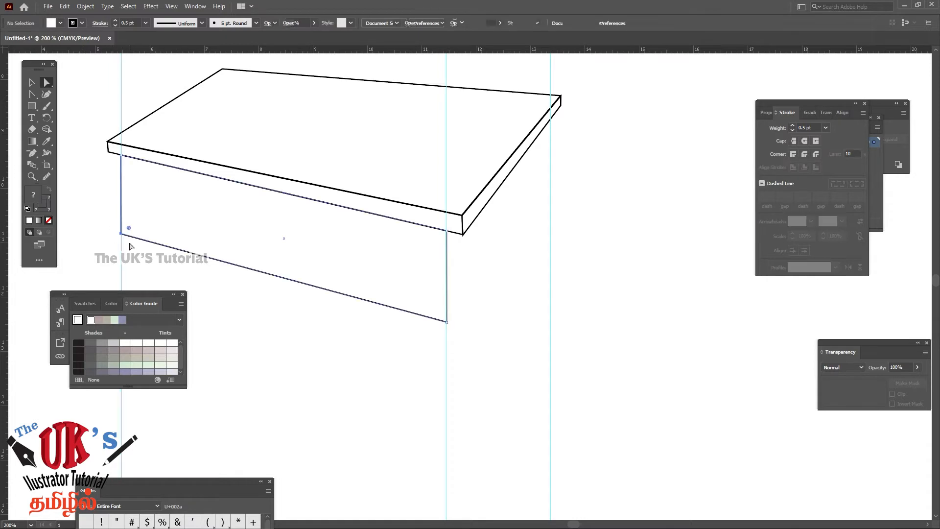
{"action": "left_click", "coordinate": [258, 306]}
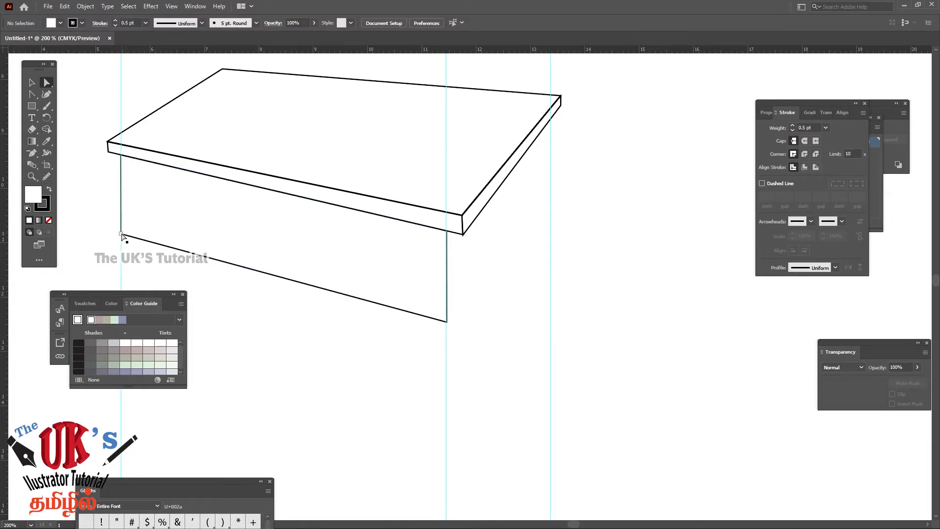
{"action": "left_click", "coordinate": [121, 235]}
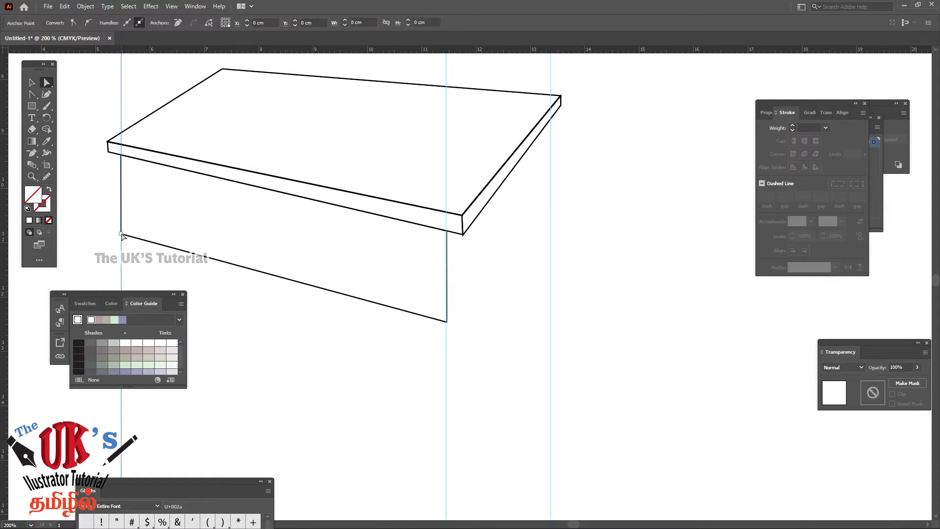
{"action": "left_click", "coordinate": [446, 322], "text": "shift"}
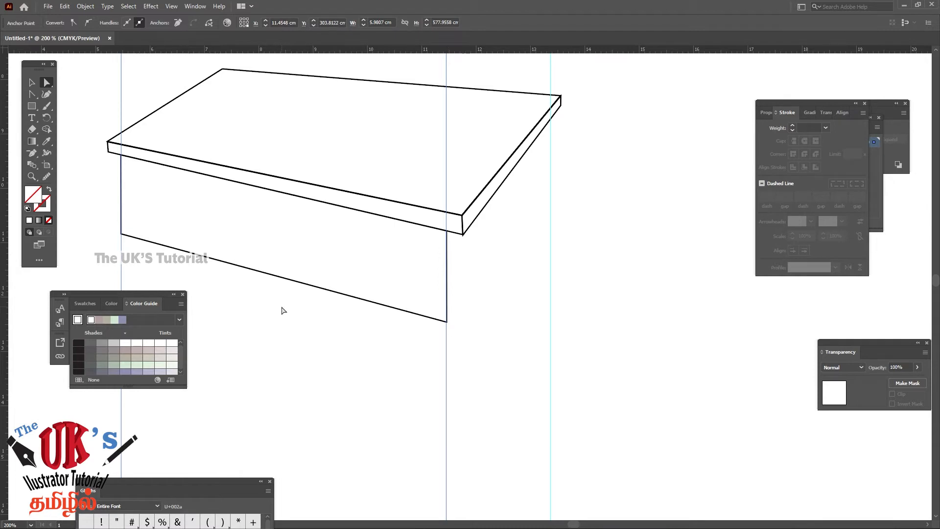
{"action": "left_click", "coordinate": [259, 318]}
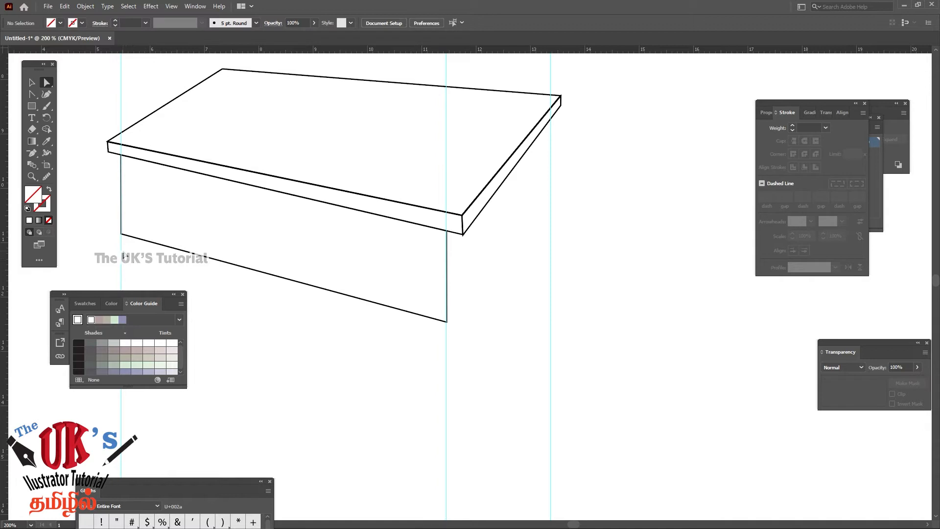
Delete the two vertical guides along the front panel's left and right edges
{"action": "left_click_drag", "start_coordinate": [122, 254], "coordinate": [145, 270]}
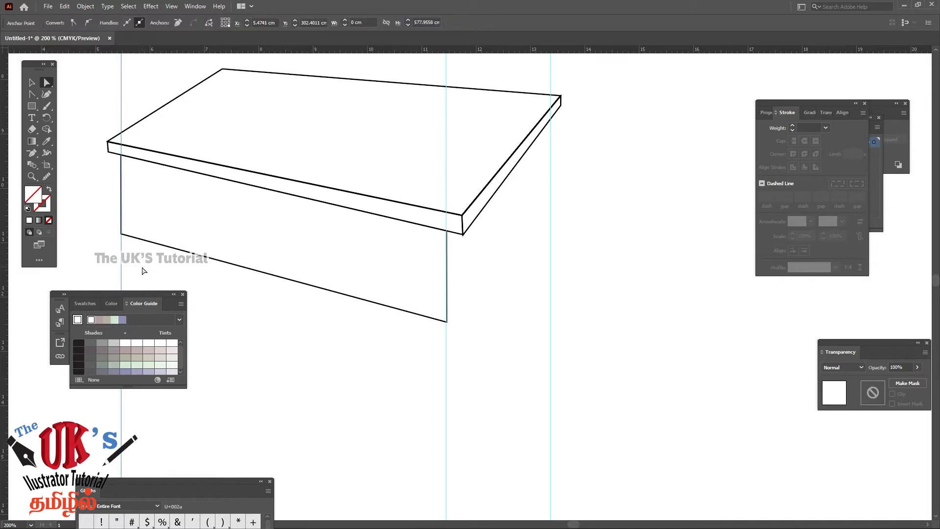
{"action": "left_click_drag", "start_coordinate": [432, 350], "coordinate": [476, 383]}
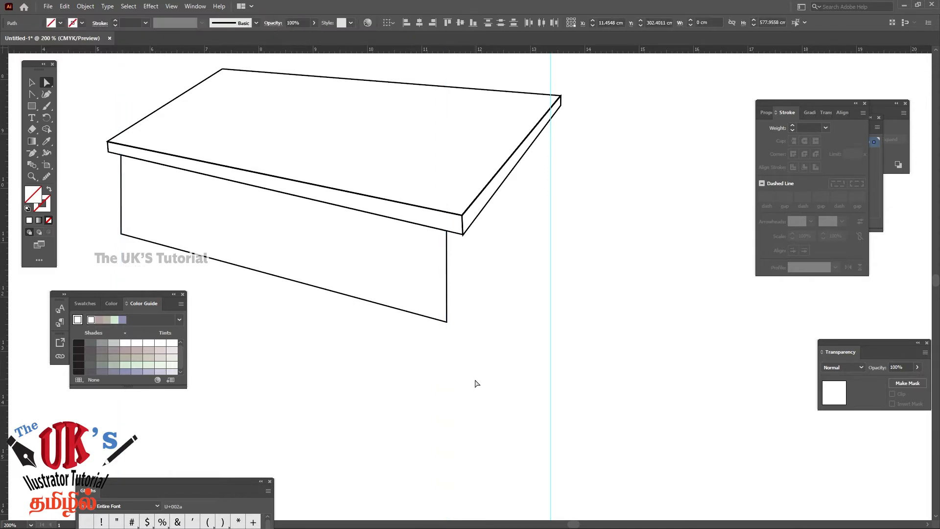
Raise both lower corner points of the front panel together, bringing the lower-right one to about Y 11.45 cm and the panel height to about 2.07 cm
{"action": "left_click", "coordinate": [122, 232]}
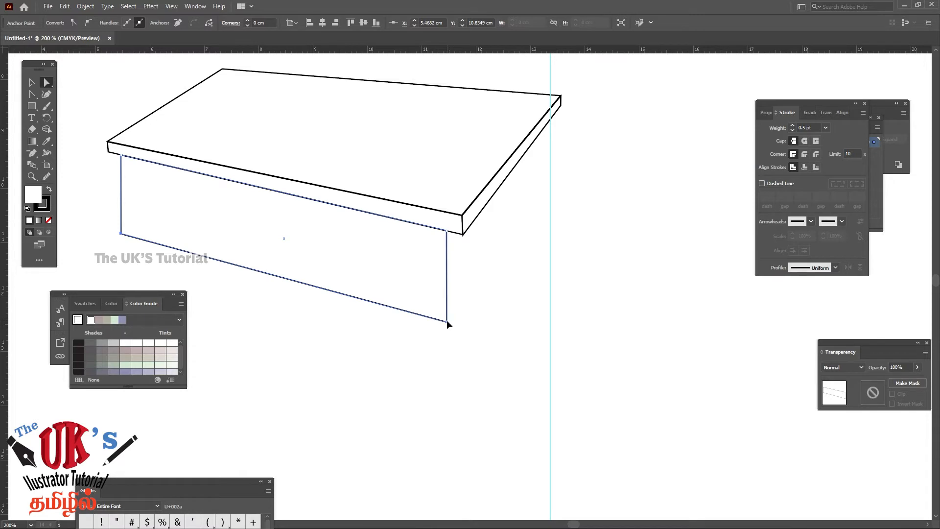
{"action": "left_click", "coordinate": [447, 323], "text": "shift"}
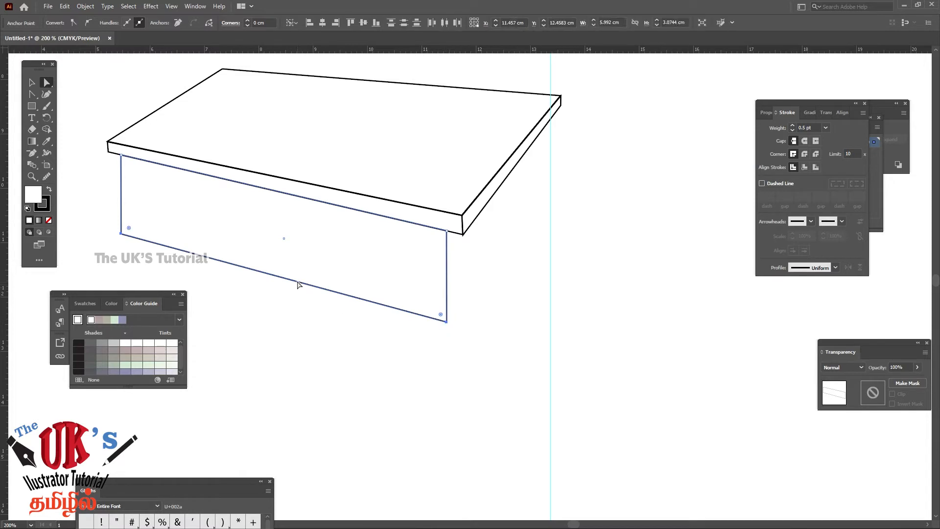
{"action": "left_click_drag", "start_coordinate": [296, 280], "coordinate": [300, 213]}
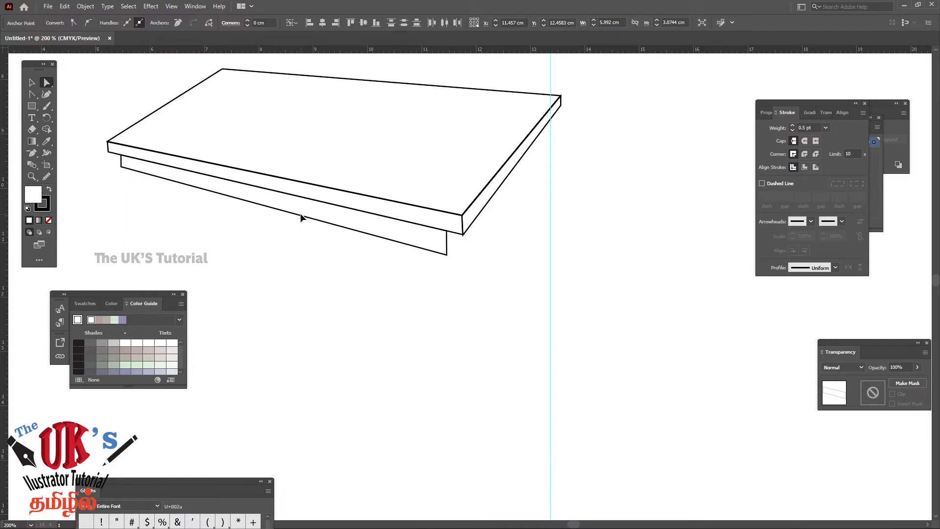
{"action": "left_click_drag", "start_coordinate": [301, 213], "coordinate": [302, 225]}
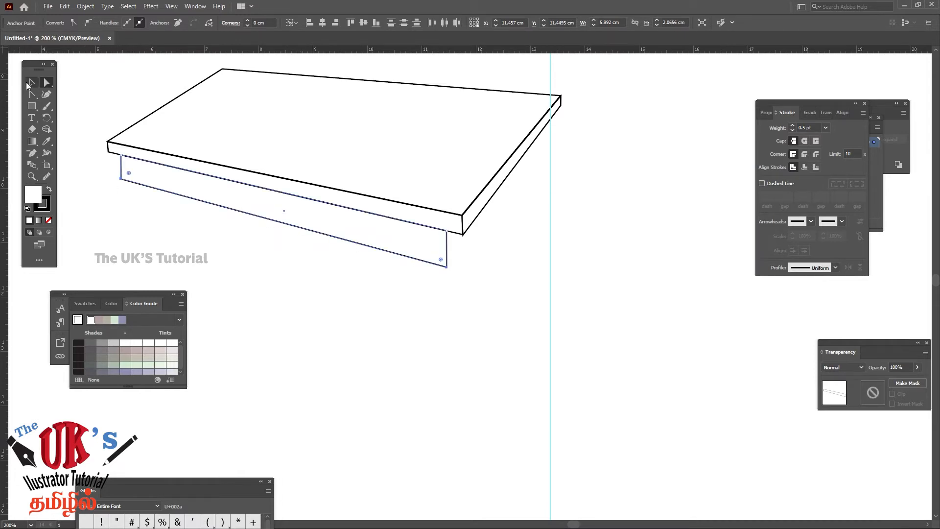
Move the front panel off the table into the empty area below, to about X 13.27 cm, Y 14.03 cm
{"action": "left_click", "coordinate": [31, 83]}
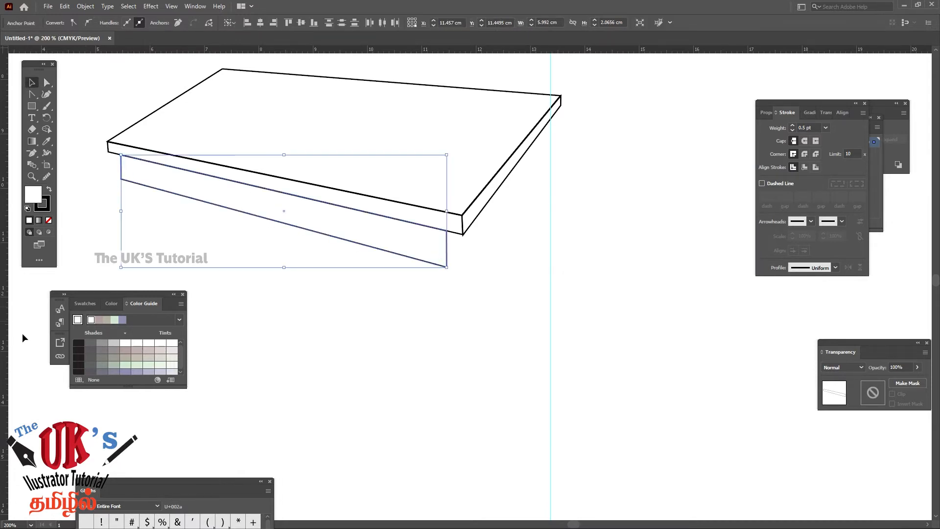
{"action": "left_click", "coordinate": [672, 236]}
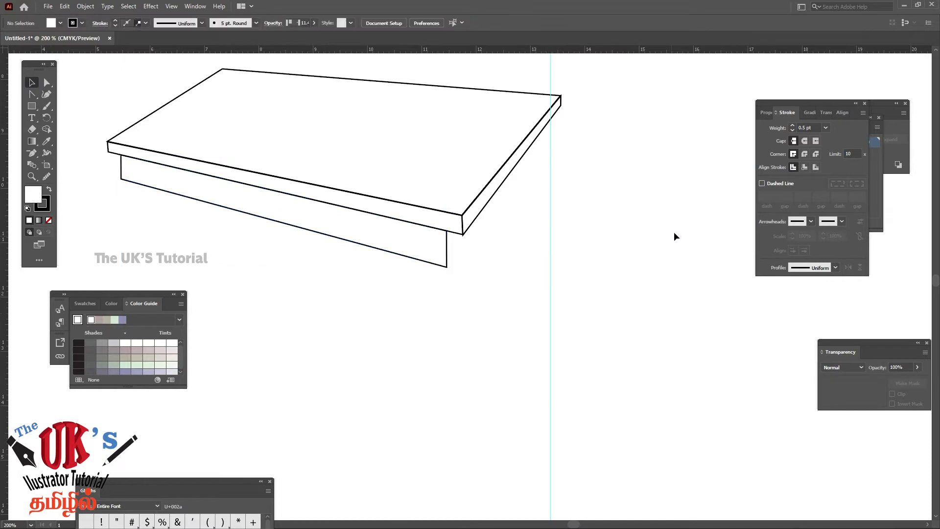
{"action": "left_click", "coordinate": [398, 254]}
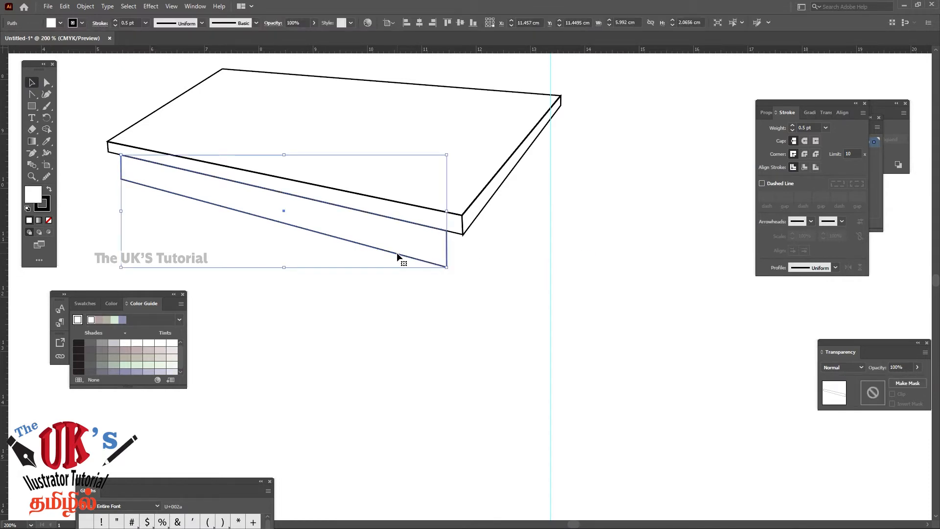
{"action": "left_click_drag", "start_coordinate": [397, 255], "coordinate": [497, 391]}
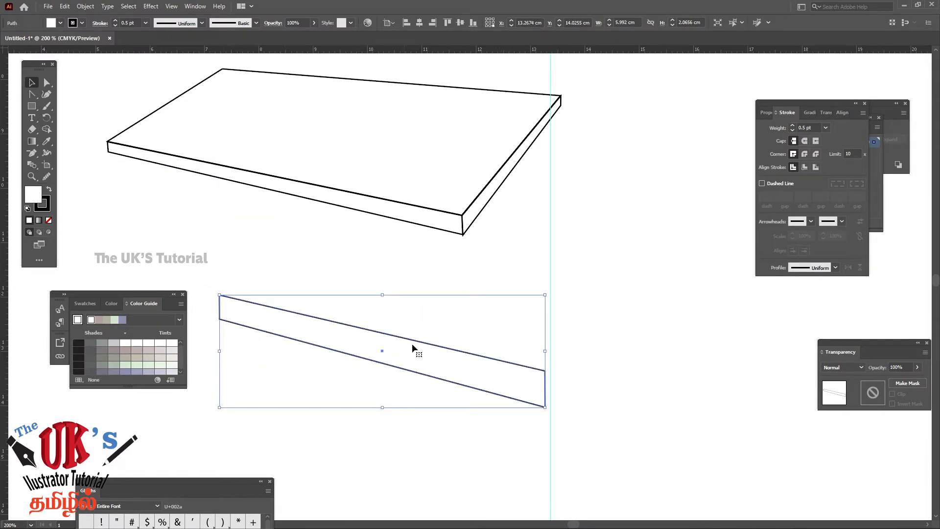
{"action": "right_click", "coordinate": [446, 359]}
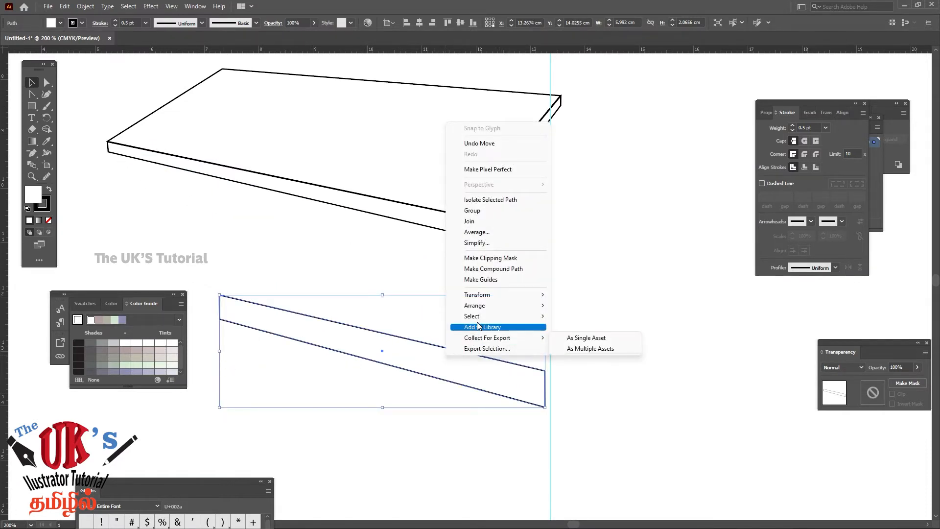
{"action": "mouse_move", "coordinate": [500, 294]}
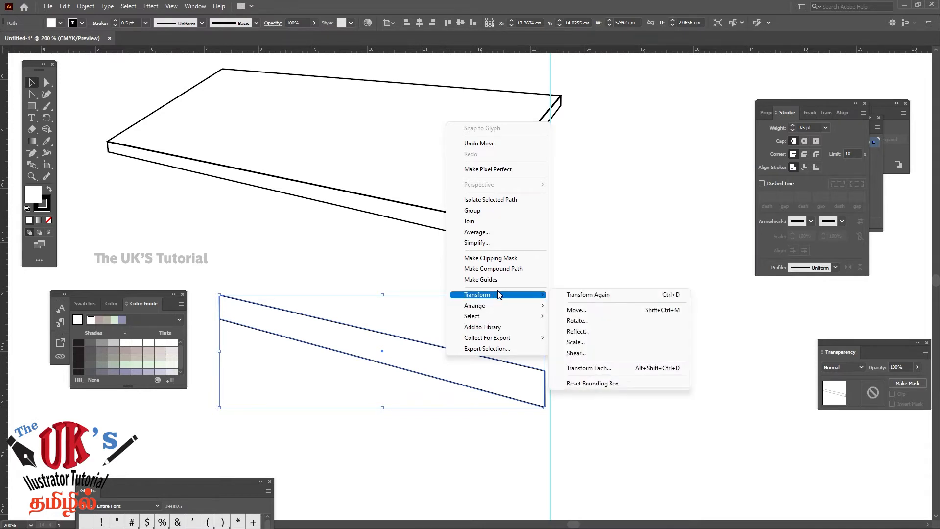
{"action": "left_click", "coordinate": [363, 271]}
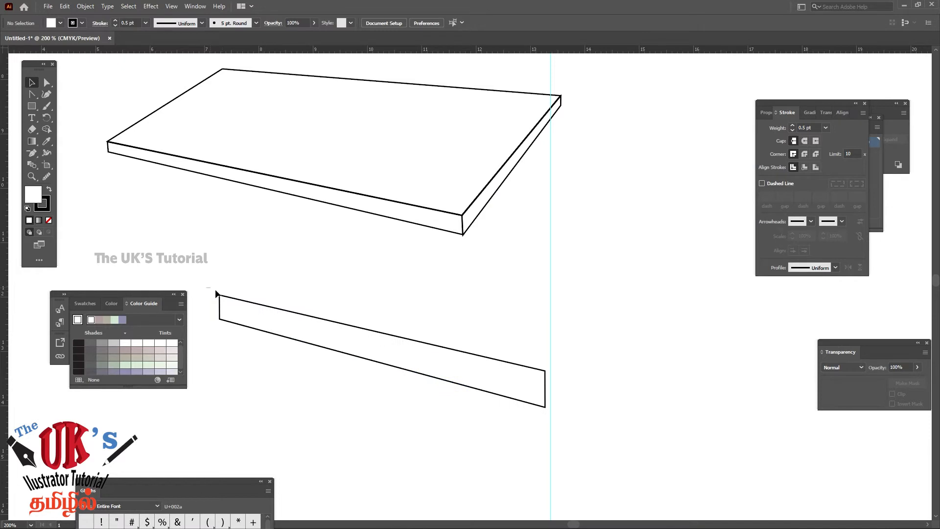
Try reflecting the moved panel across the vertical axis, and undo the reflection
{"action": "left_click_drag", "start_coordinate": [216, 291], "coordinate": [447, 414]}
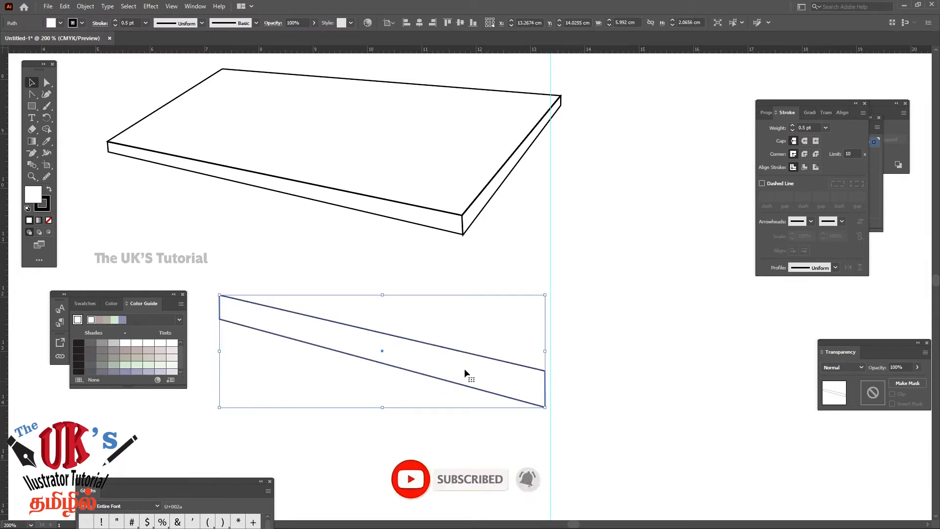
{"action": "right_click", "coordinate": [444, 350]}
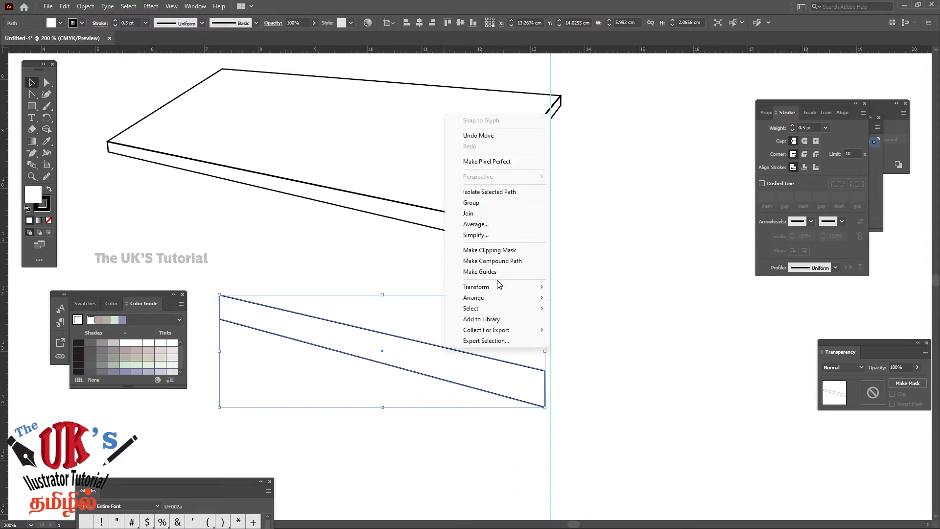
{"action": "mouse_move", "coordinate": [499, 287]}
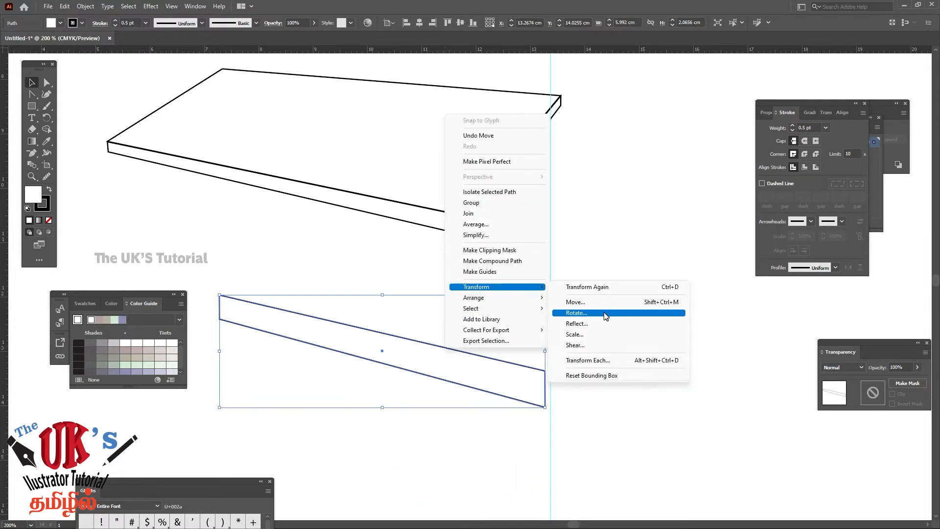
{"action": "left_click", "coordinate": [598, 323]}
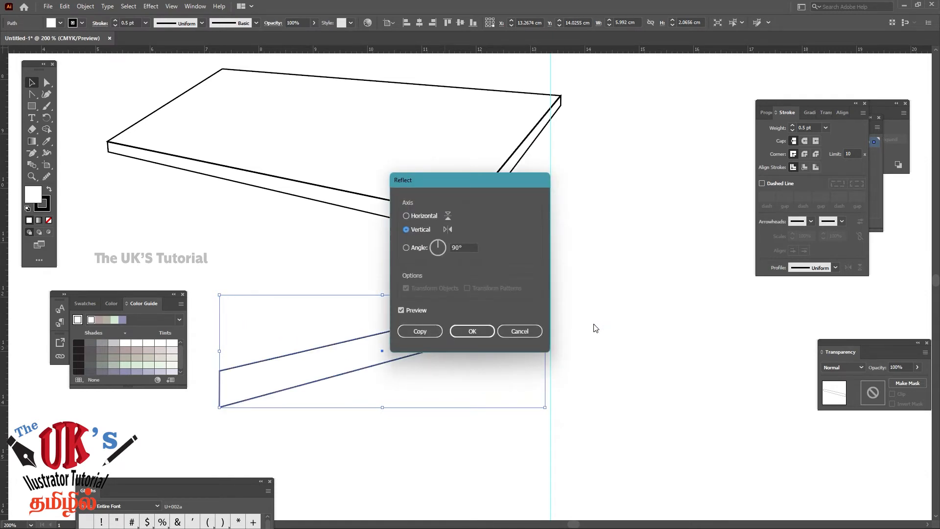
{"action": "left_click", "coordinate": [472, 332]}
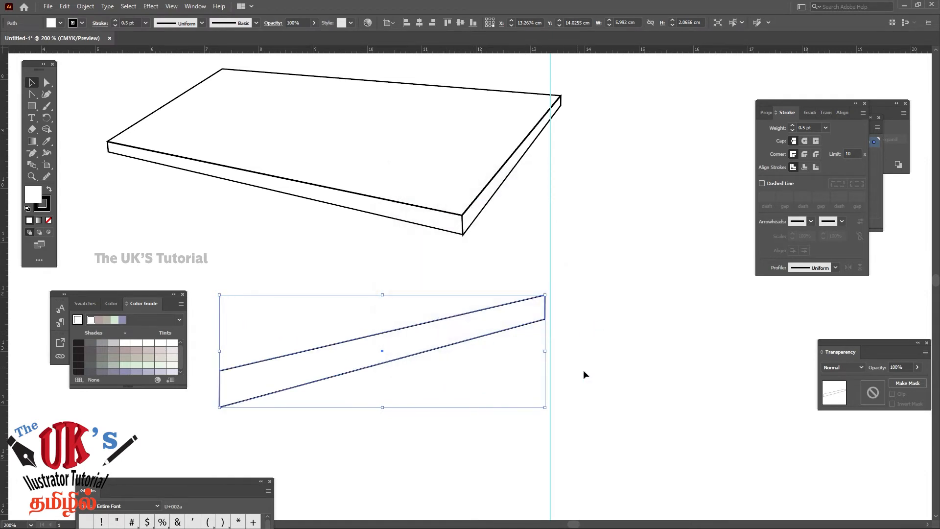
{"action": "key", "text": "ctrl+z"}
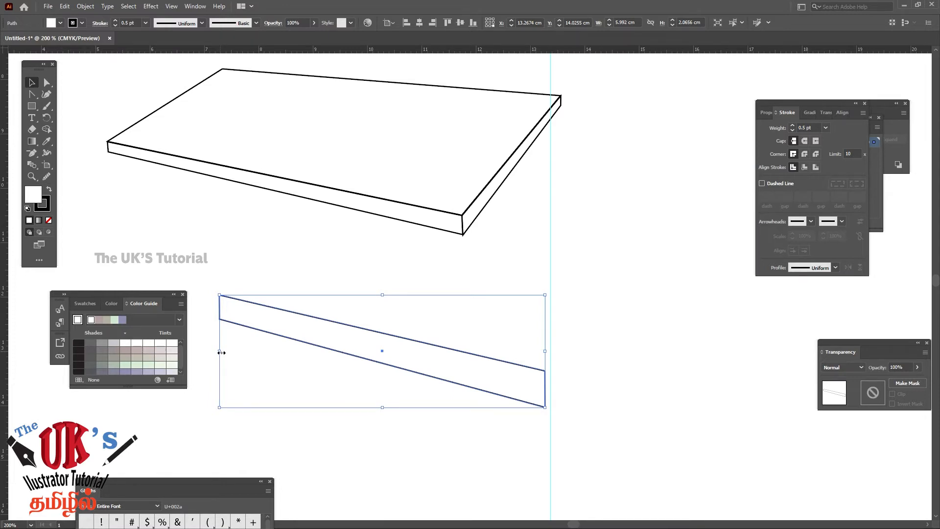
Flip the panel horizontally past its right side into a narrower shape and place it over the tabletop's right corner
{"action": "left_click_drag", "start_coordinate": [221, 352], "coordinate": [748, 350]}
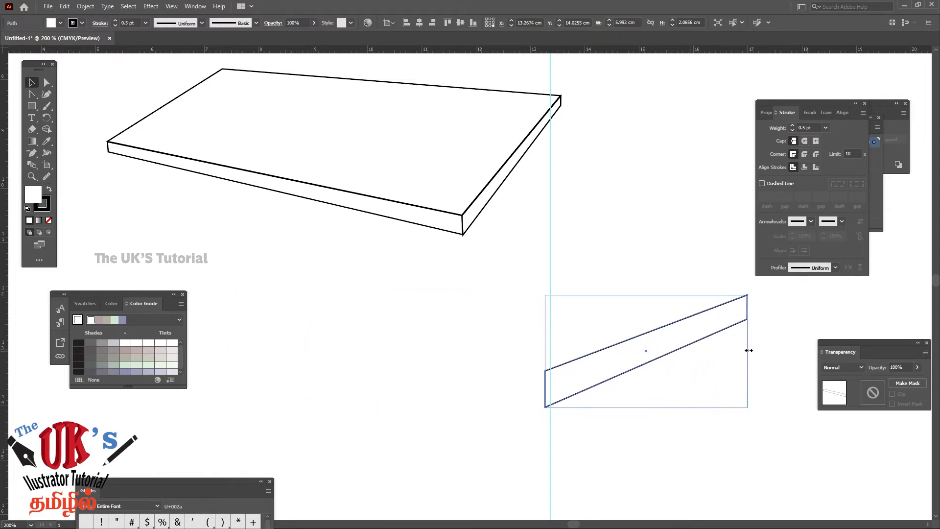
{"action": "left_click", "coordinate": [698, 303]}
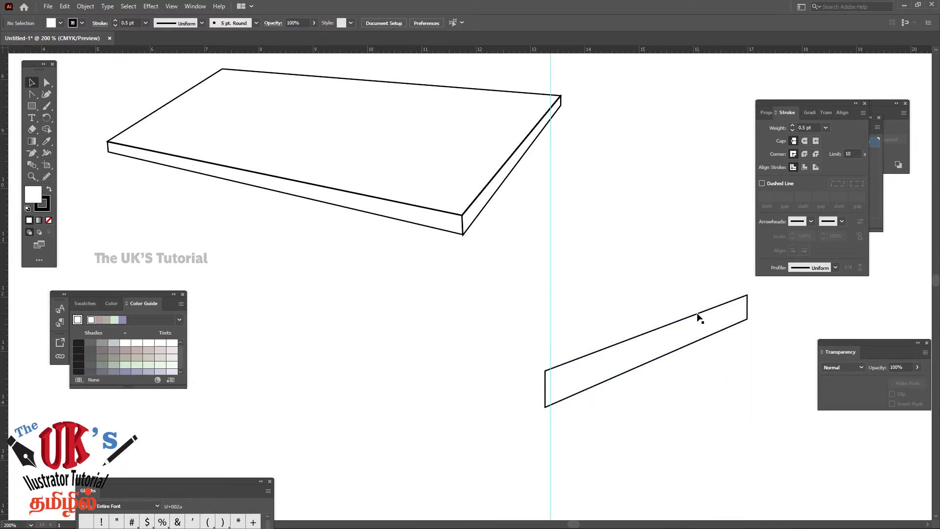
{"action": "left_click_drag", "start_coordinate": [699, 317], "coordinate": [498, 139]}
{"action": "left_click", "coordinate": [362, 286]}
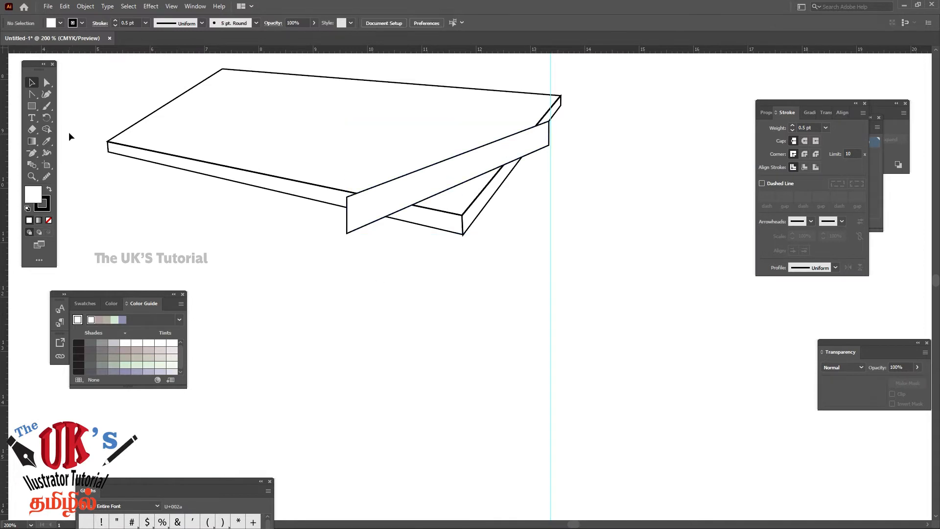
Remove the flipped panel's fill and pull its left corner points beneath the right edge strip, the upper one to about X 12.02 cm, Y 10.52 cm
{"action": "left_click", "coordinate": [46, 83]}
{"action": "left_click_drag", "start_coordinate": [347, 233], "coordinate": [470, 269]}
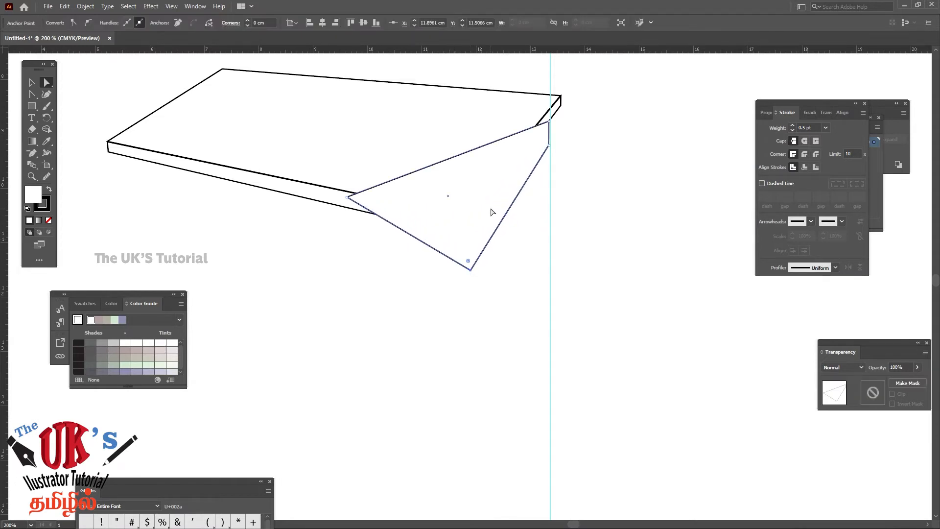
{"action": "left_click", "coordinate": [49, 221]}
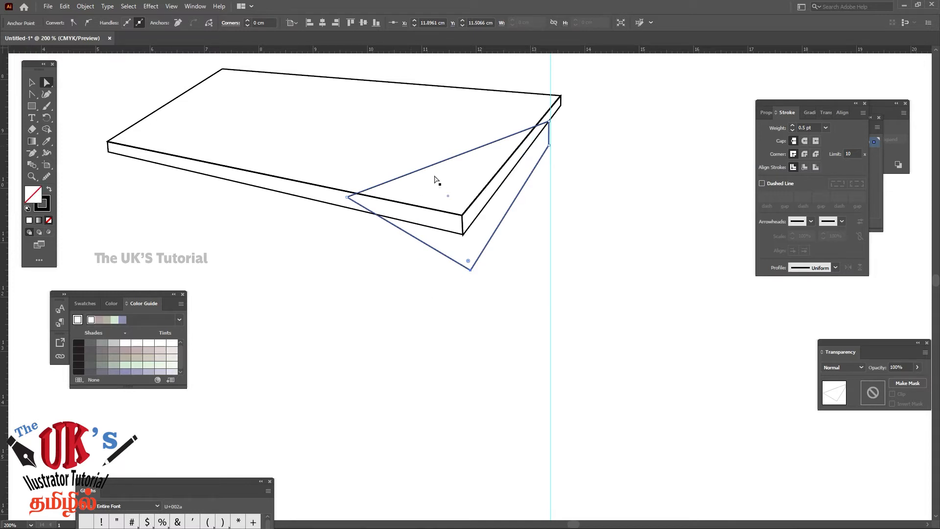
{"action": "left_click", "coordinate": [400, 365]}
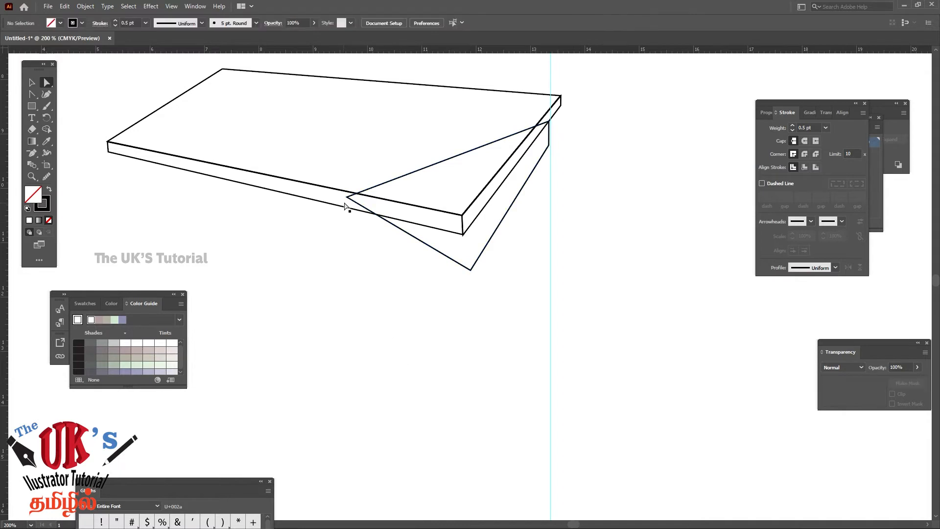
{"action": "left_click_drag", "start_coordinate": [346, 197], "coordinate": [476, 218]}
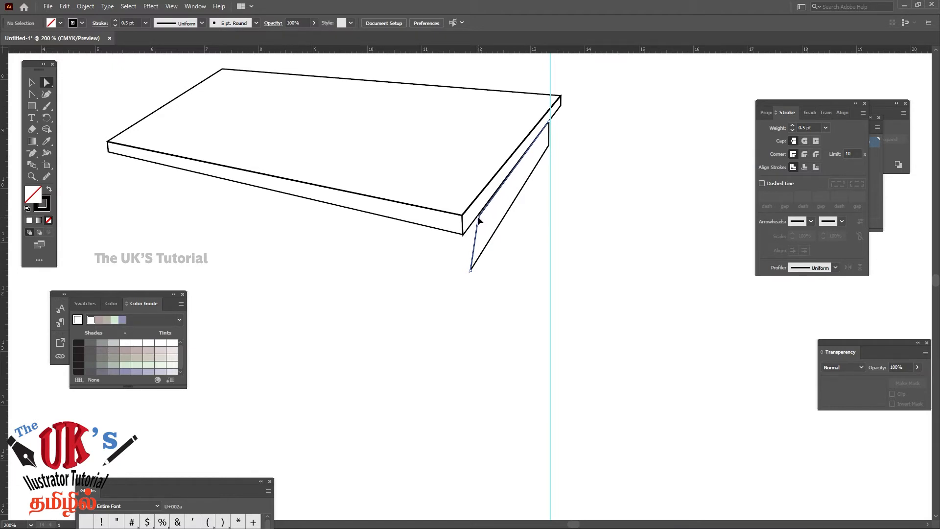
{"action": "left_click", "coordinate": [477, 216]}
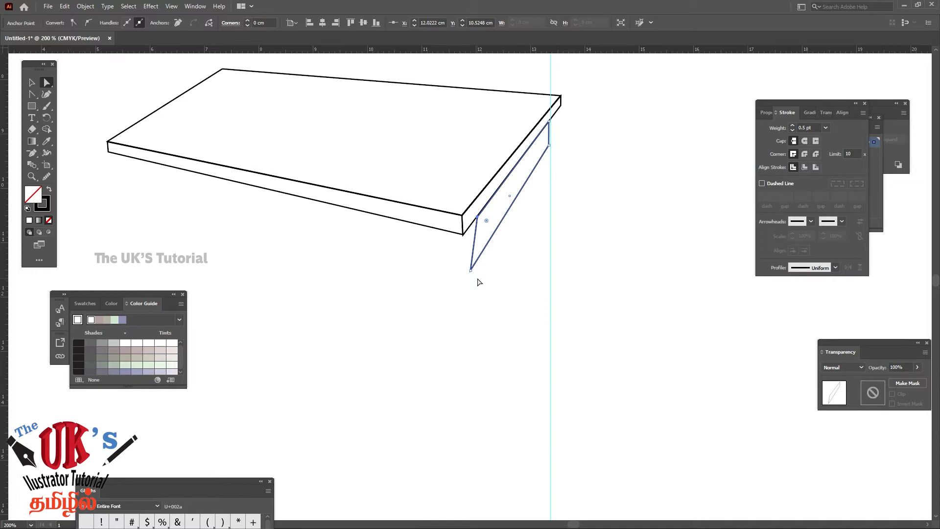
Undo the reshaping, flip and moves until the original front panel is back beneath the table's front edge
{"action": "key", "text": "ctrl+z"}
{"action": "key", "text": "ctrl+z"}
{"action": "key", "text": "ctrl+z"}
{"action": "key", "text": "ctrl+z"}
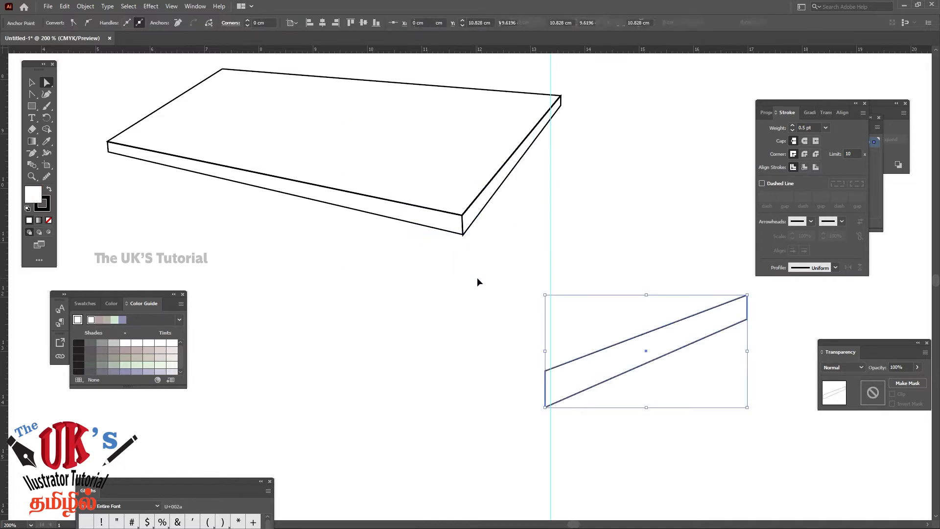
{"action": "key", "text": "ctrl+z"}
{"action": "key", "text": "ctrl+z"}
{"action": "key", "text": "ctrl+z"}
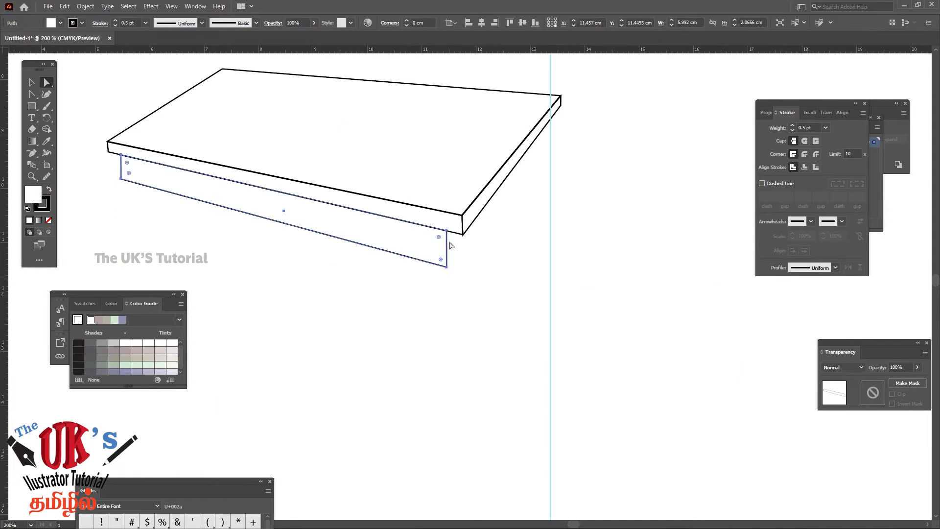
Duplicate the front panel into the empty area below the table and flip the copy horizontally to about 3.21 cm wide
{"action": "left_click", "coordinate": [31, 82]}
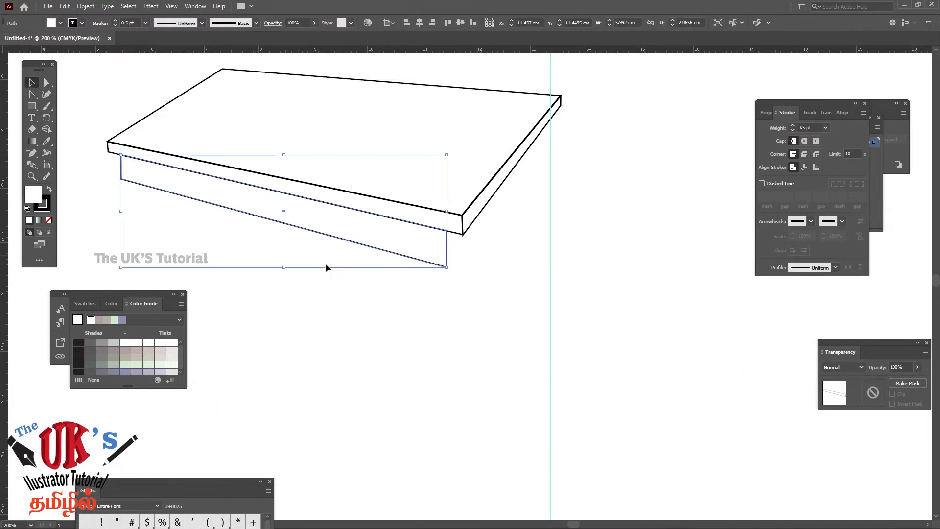
{"action": "left_click", "coordinate": [394, 309]}
{"action": "left_click", "coordinate": [356, 245]}
{"action": "left_click_drag", "start_coordinate": [356, 246], "coordinate": [480, 405]}
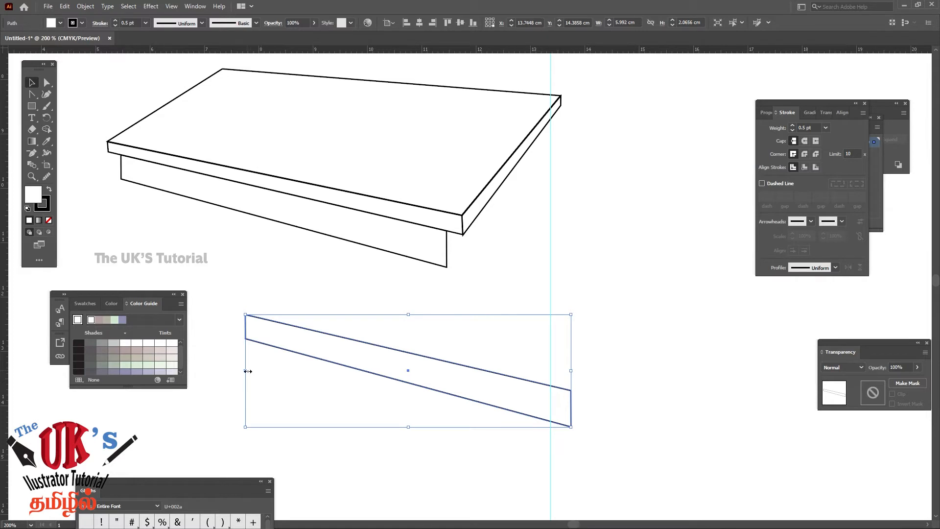
{"action": "left_click_drag", "start_coordinate": [246, 370], "coordinate": [746, 419]}
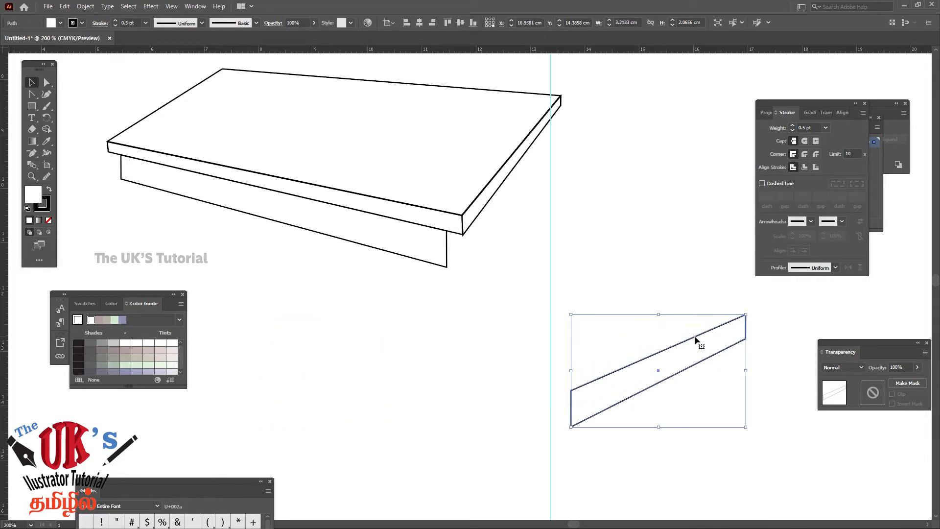
Place the flipped copy over the table's right corner at about X 13.72 cm, Y 10.88 cm, and remove its fill
{"action": "left_click_drag", "start_coordinate": [695, 337], "coordinate": [518, 145]}
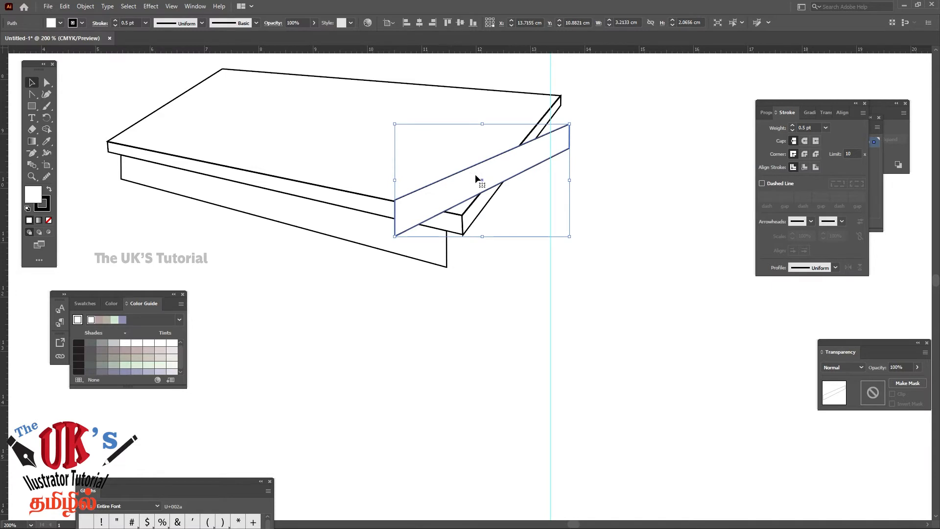
{"action": "left_click", "coordinate": [49, 221]}
{"action": "left_click", "coordinate": [632, 125]}
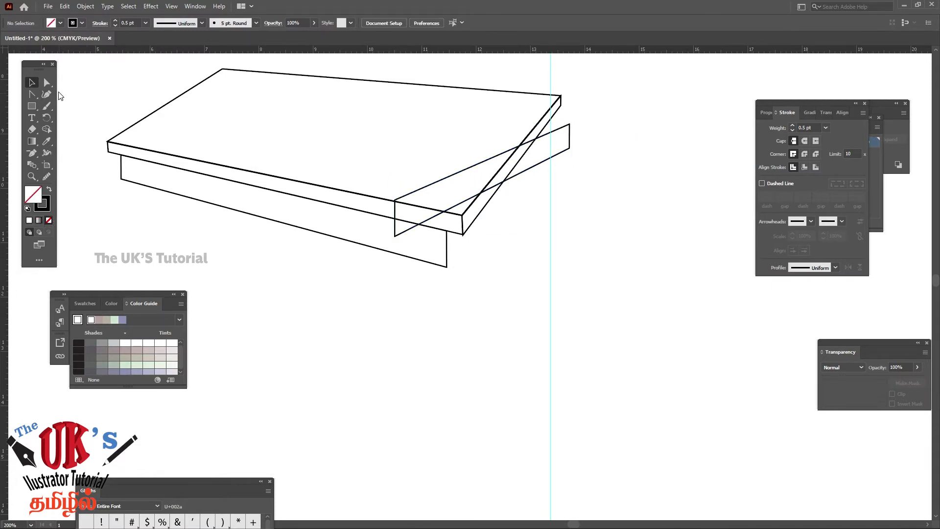
Fit the copy beneath the right edge strip: right corners on the guide, left corners at about X 12.03 cm, Y 10.50 cm and X 12.04 cm, Y 11.45 cm
{"action": "left_click", "coordinate": [46, 83]}
{"action": "left_click_drag", "start_coordinate": [569, 125], "coordinate": [550, 156]}
{"action": "left_click_drag", "start_coordinate": [395, 237], "coordinate": [477, 266]}
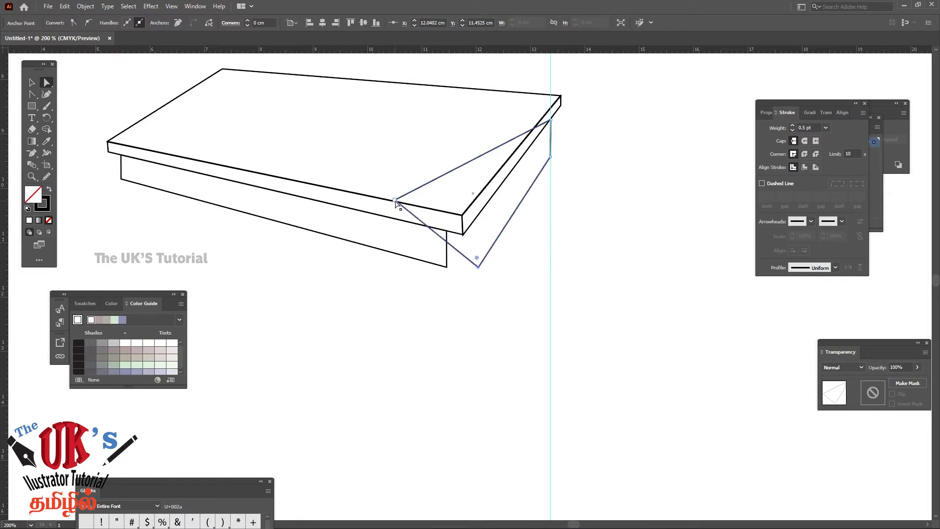
{"action": "left_click_drag", "start_coordinate": [396, 201], "coordinate": [477, 214]}
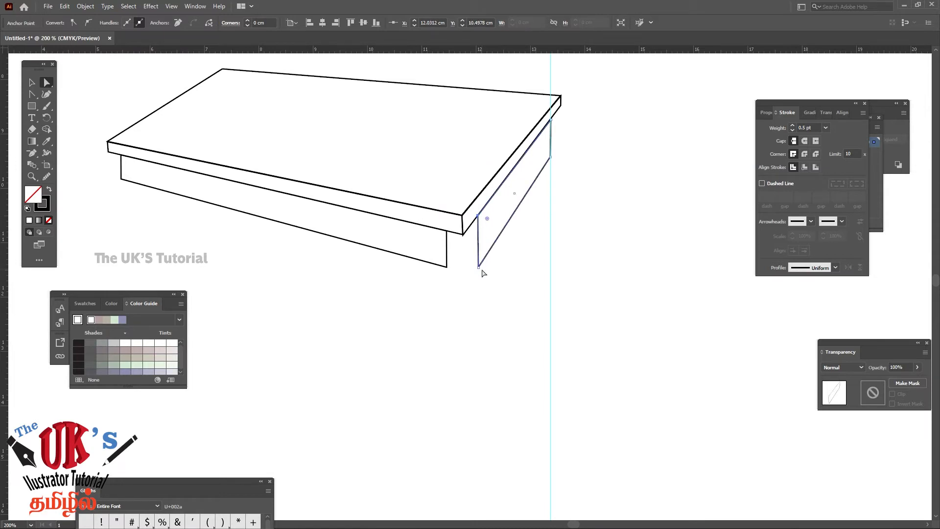
{"action": "left_click", "coordinate": [599, 167]}
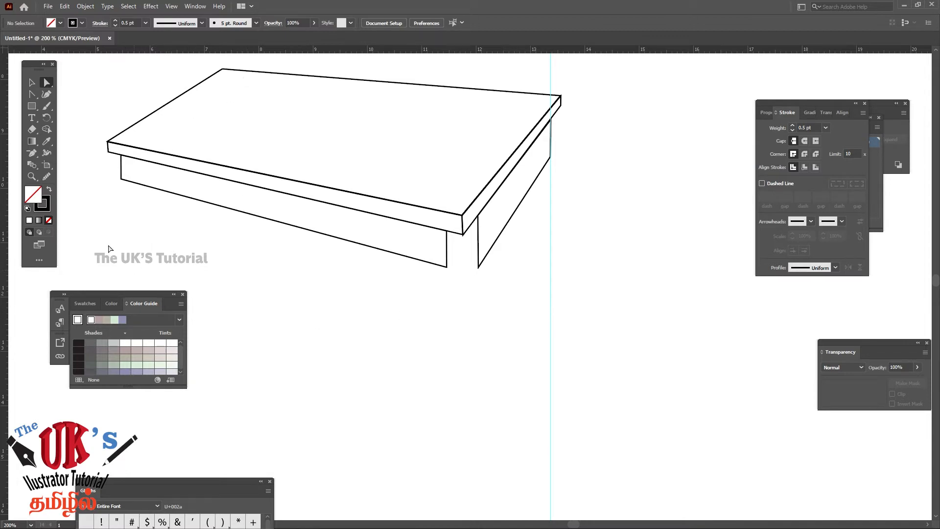
Move the right side panel's upper-left corner along the edge strip to the table's front corner, at about X 11.82 cm, Y 10.79 cm
{"action": "left_click", "coordinate": [32, 176]}
{"action": "left_click", "coordinate": [480, 276]}
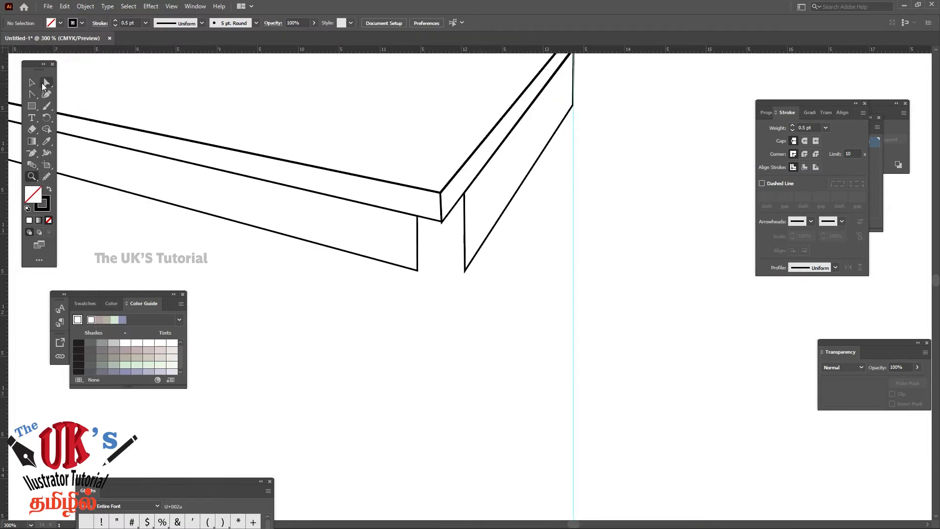
{"action": "left_click", "coordinate": [43, 83]}
{"action": "left_click_drag", "start_coordinate": [464, 194], "coordinate": [446, 219]}
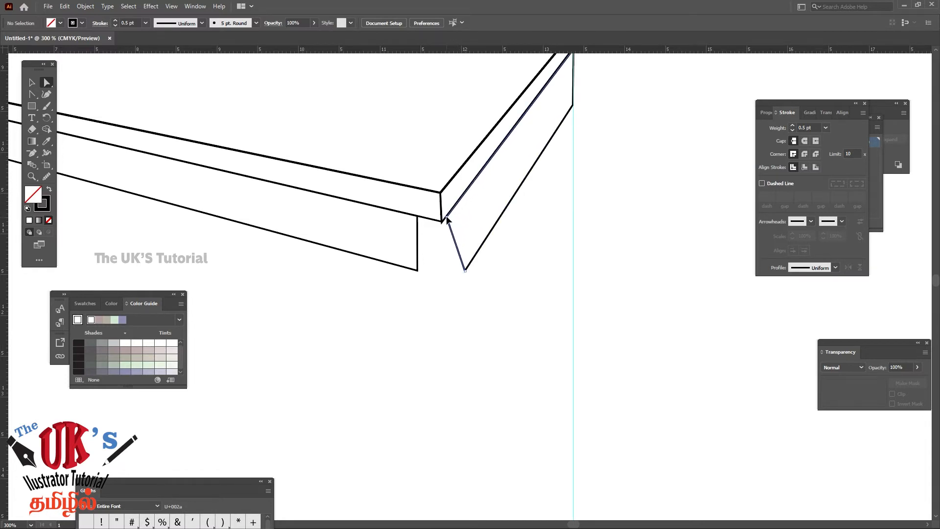
{"action": "left_click", "coordinate": [445, 215]}
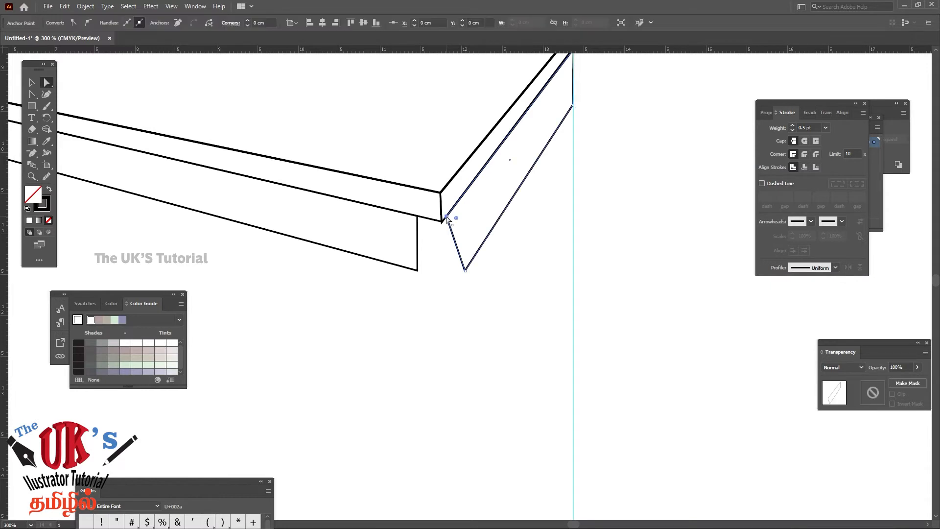
Place the right side panel's upper-right corner at about X 13.38 cm, Y 8.70 cm and its lower-left corner at about X 11.82 cm, Y 11.49 cm
{"action": "left_click_drag", "start_coordinate": [600, 194], "coordinate": [524, 237]}
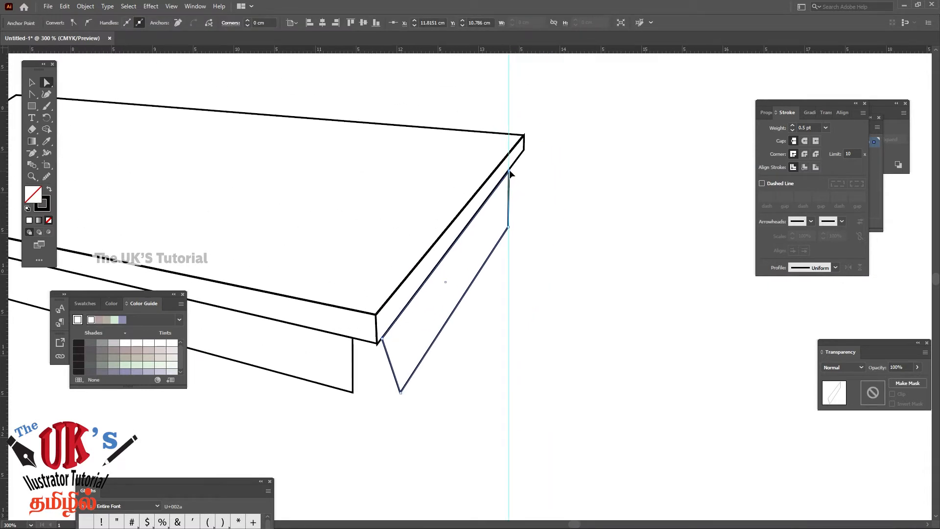
{"action": "left_click_drag", "start_coordinate": [509, 170], "coordinate": [509, 168]}
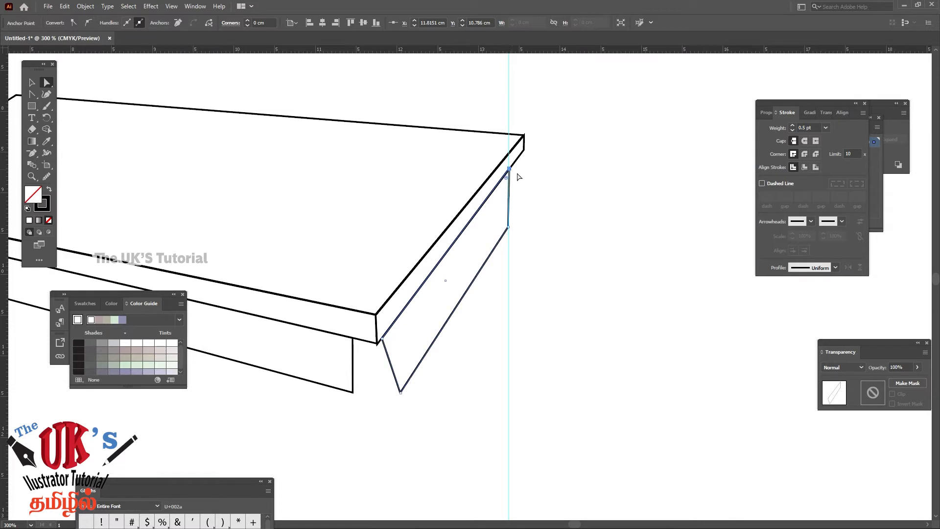
{"action": "left_click", "coordinate": [535, 218]}
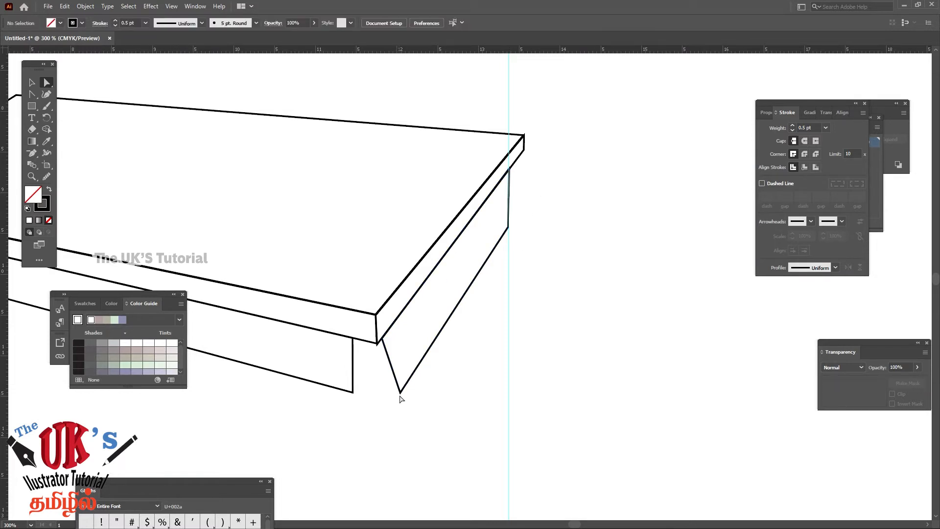
{"action": "left_click_drag", "start_coordinate": [400, 391], "coordinate": [380, 395]}
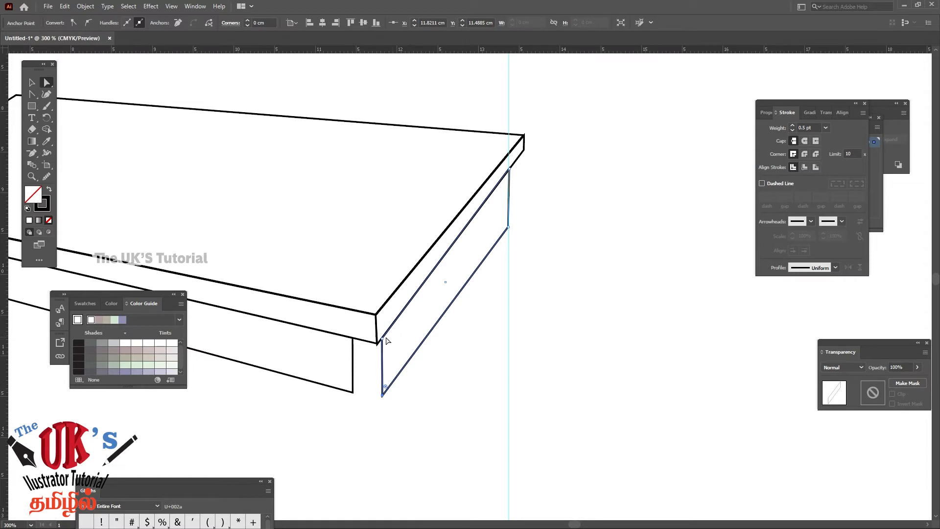
Move the vertical guide to the right side panel's left edge at about X 11.81 cm
{"action": "left_click", "coordinate": [509, 327]}
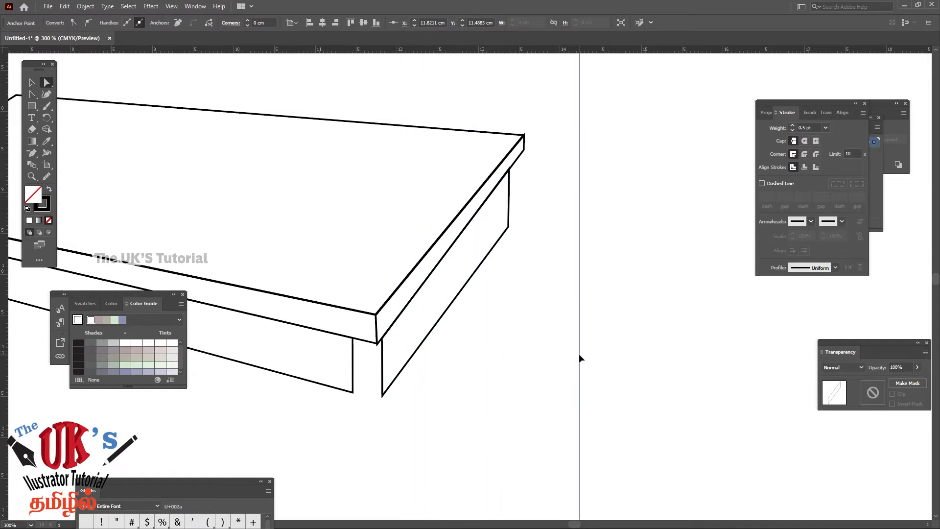
{"action": "mouse_move", "coordinate": [579, 355]}
{"action": "left_mouse_down"}
{"action": "mouse_move", "coordinate": [566, 370]}
{"action": "mouse_move", "coordinate": [626, 394]}
{"action": "mouse_move", "coordinate": [610, 409]}
{"action": "left_mouse_up"}
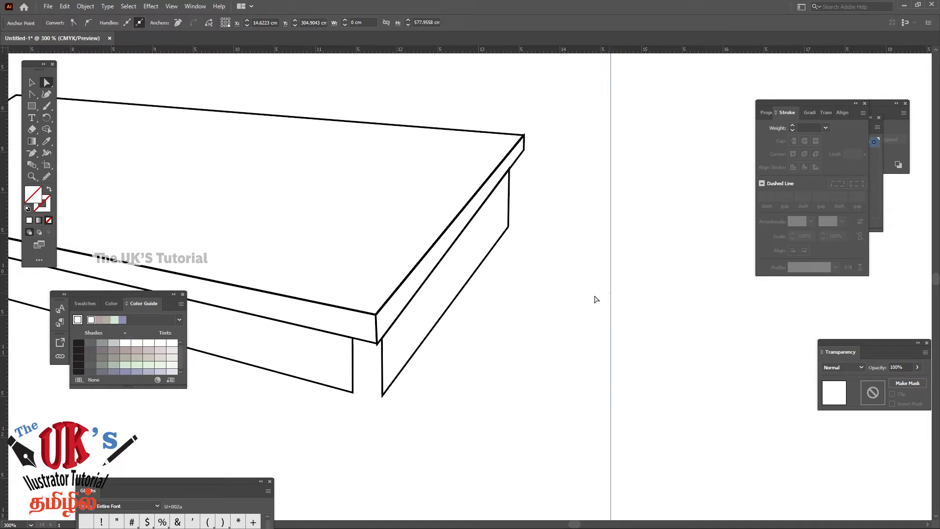
{"action": "left_click", "coordinate": [558, 308]}
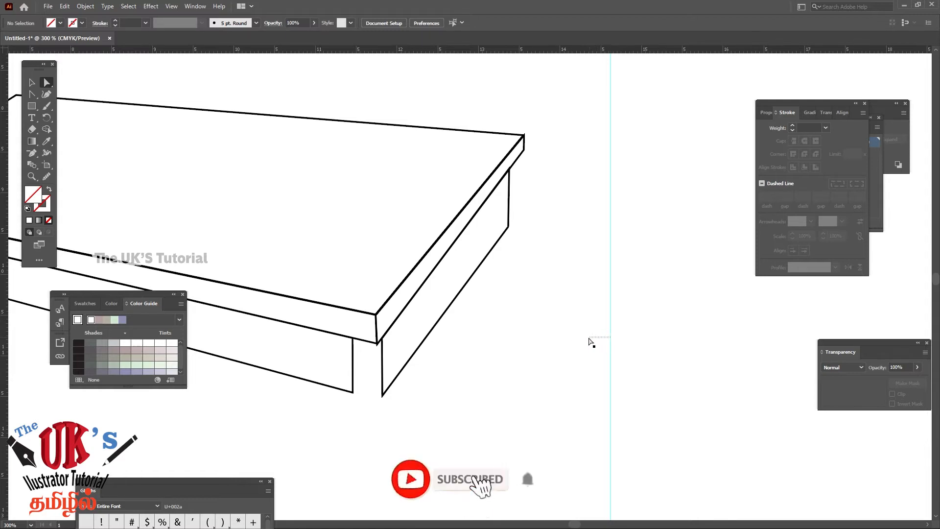
{"action": "left_click_drag", "start_coordinate": [612, 234], "coordinate": [380, 397]}
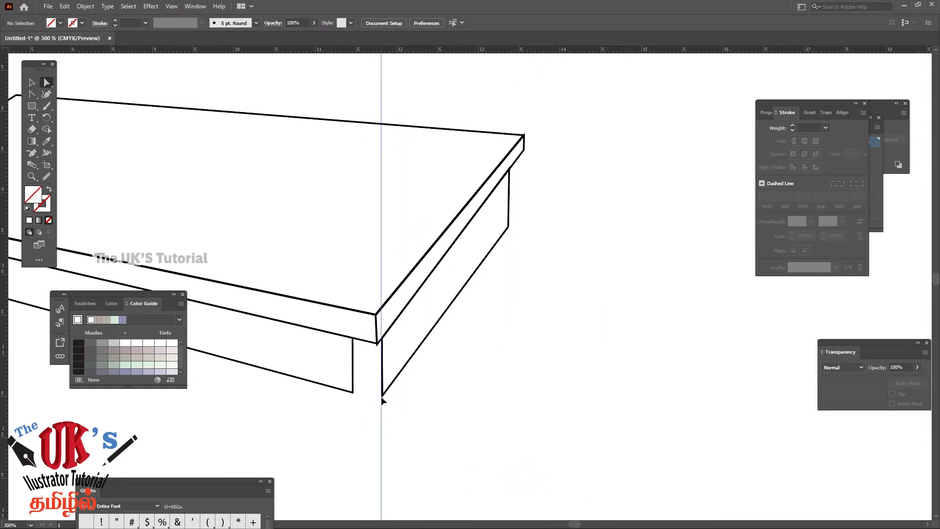
{"action": "left_click", "coordinate": [381, 397]}
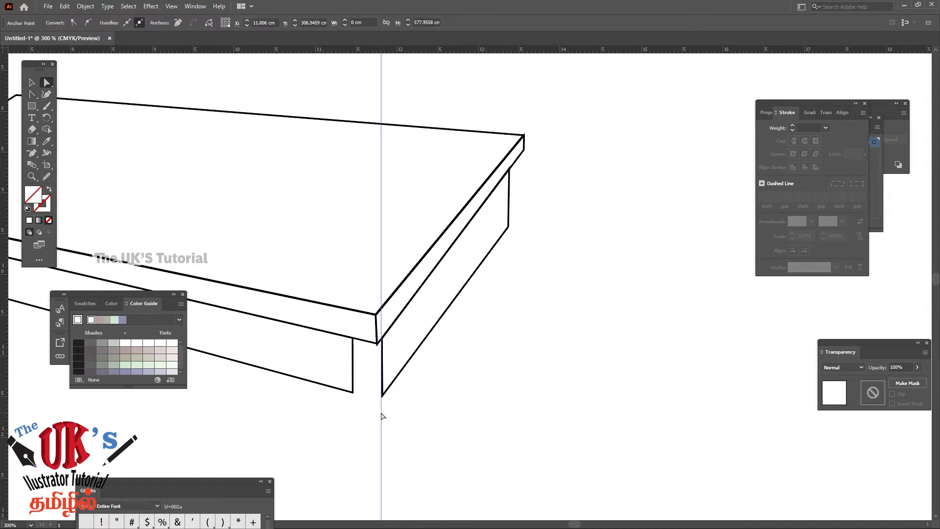
{"action": "left_click_drag", "start_coordinate": [382, 414], "coordinate": [483, 410]}
Extend the front panel's right end: lower corner at about X 11.50 cm, Y 11.46 cm, and upper corner slightly right along the front strip
{"action": "left_click", "coordinate": [352, 393]}
{"action": "left_click_drag", "start_coordinate": [352, 391], "coordinate": [356, 393]}
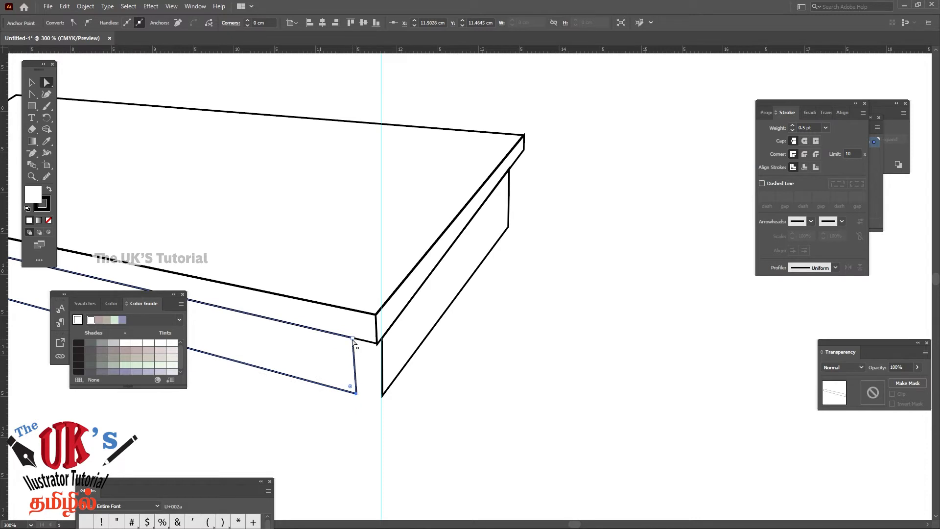
{"action": "left_click_drag", "start_coordinate": [353, 337], "coordinate": [357, 339]}
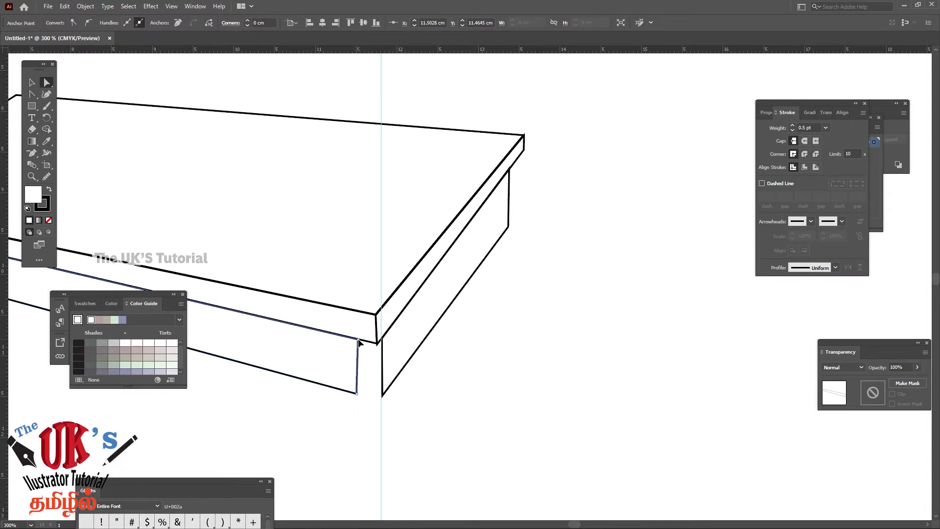
{"action": "left_click", "coordinate": [496, 371]}
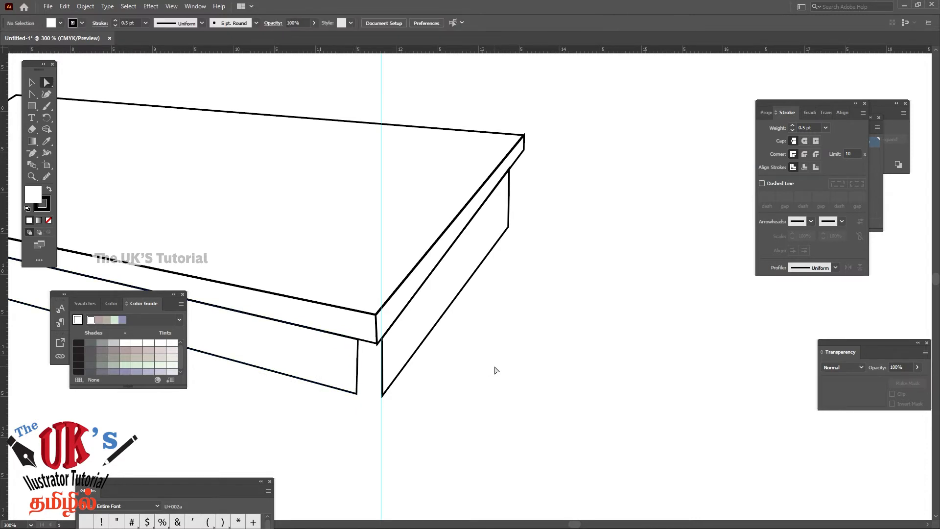
Draw a narrow vertical leg rectangle about 0.47 by 5.06 cm right of the table and position its right edge at about X 14.64 cm
{"action": "left_click_drag", "start_coordinate": [440, 399], "coordinate": [559, 420]}
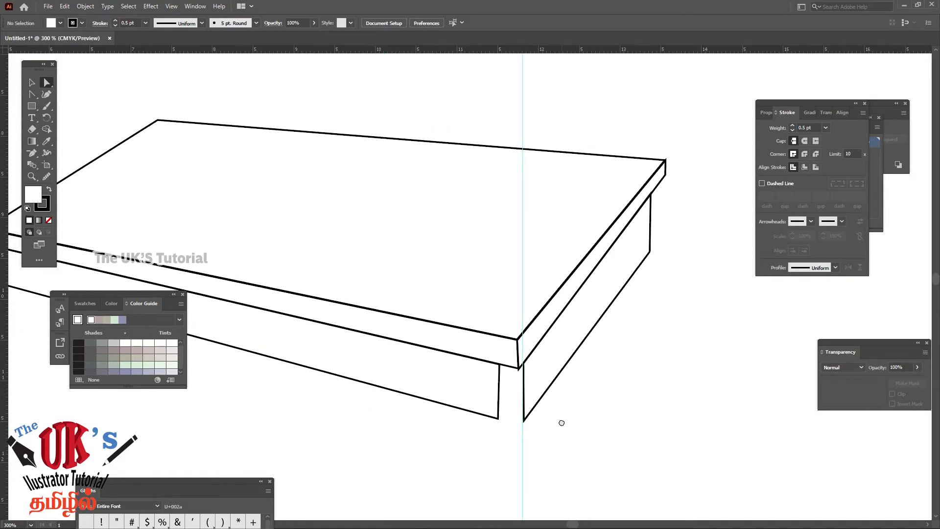
{"action": "key", "text": "ctrl+minus"}
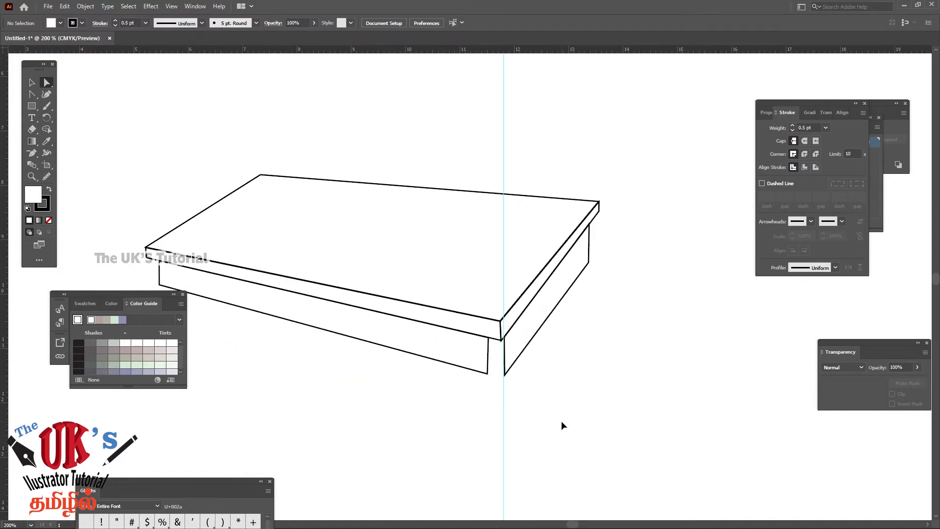
{"action": "key", "text": "ctrl+minus"}
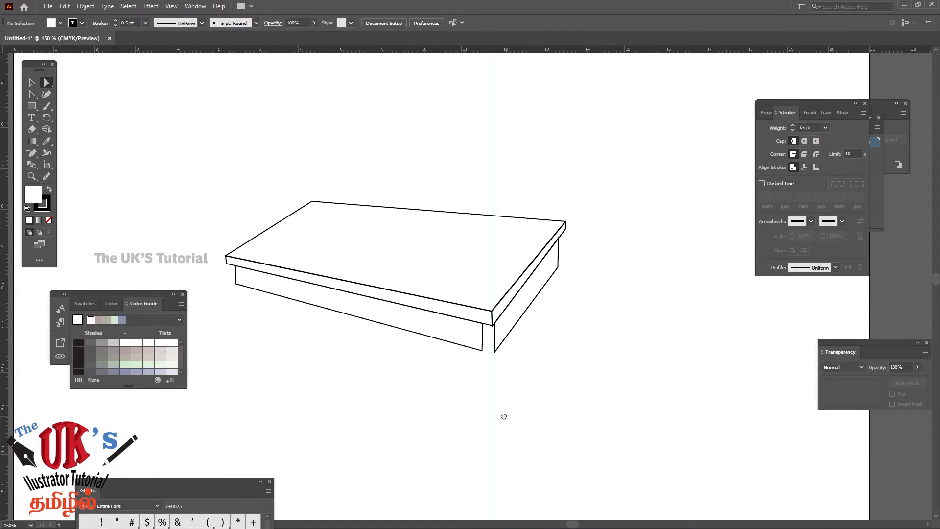
{"action": "left_click_drag", "start_coordinate": [503, 416], "coordinate": [453, 307]}
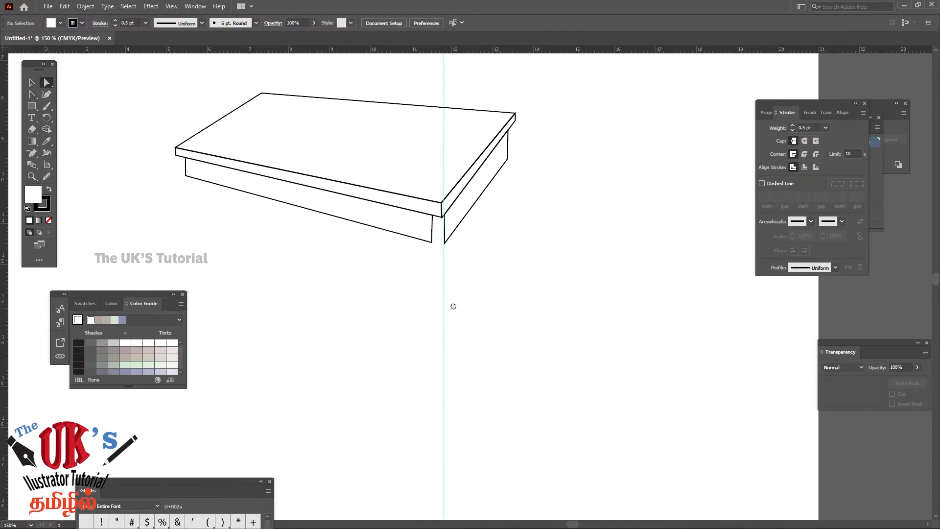
{"action": "left_click", "coordinate": [32, 107]}
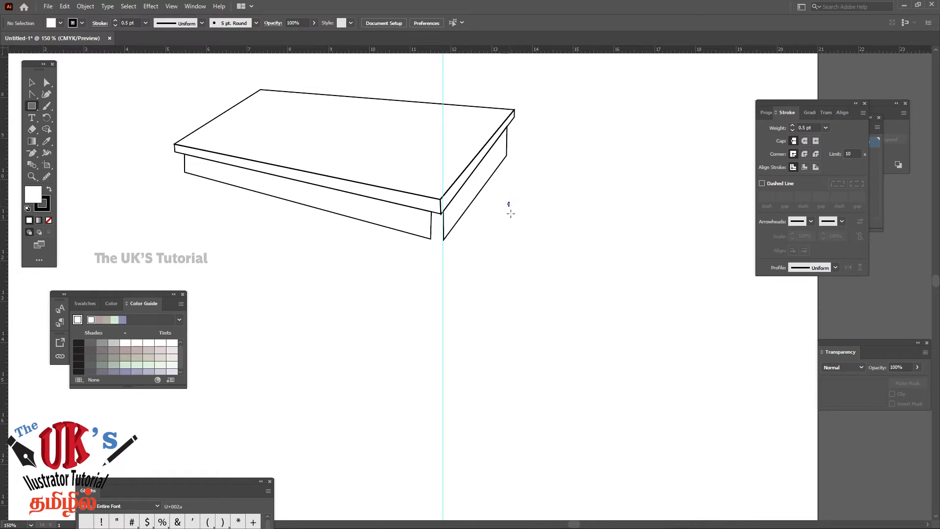
{"action": "left_click_drag", "start_coordinate": [508, 202], "coordinate": [528, 409]}
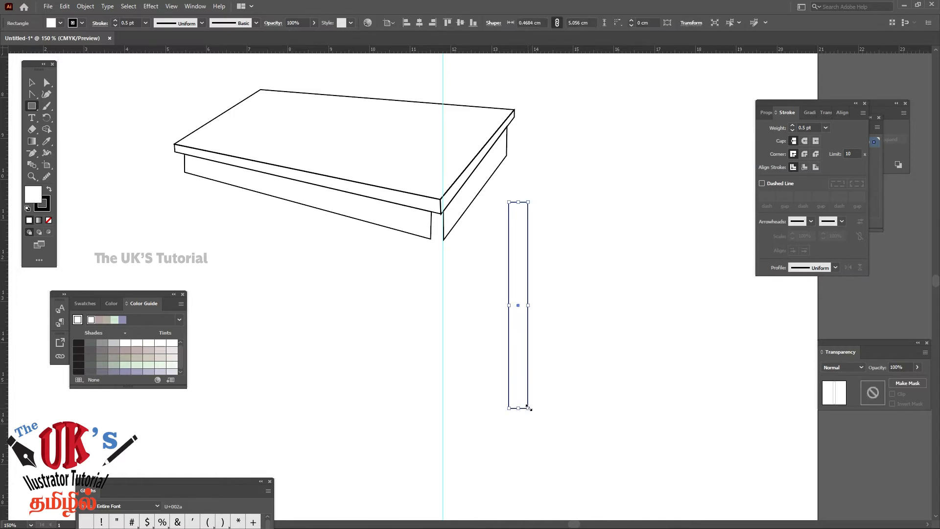
{"action": "left_click", "coordinate": [30, 84]}
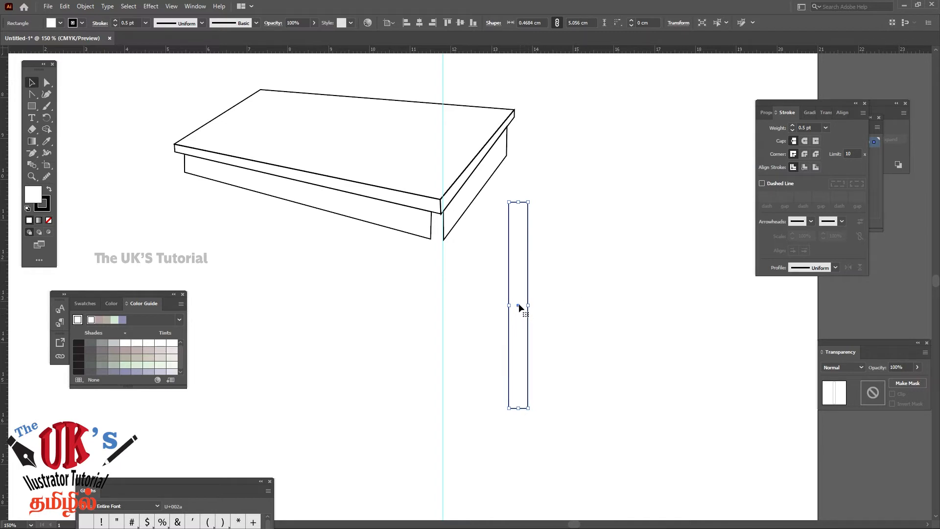
{"action": "left_click_drag", "start_coordinate": [519, 306], "coordinate": [549, 298]}
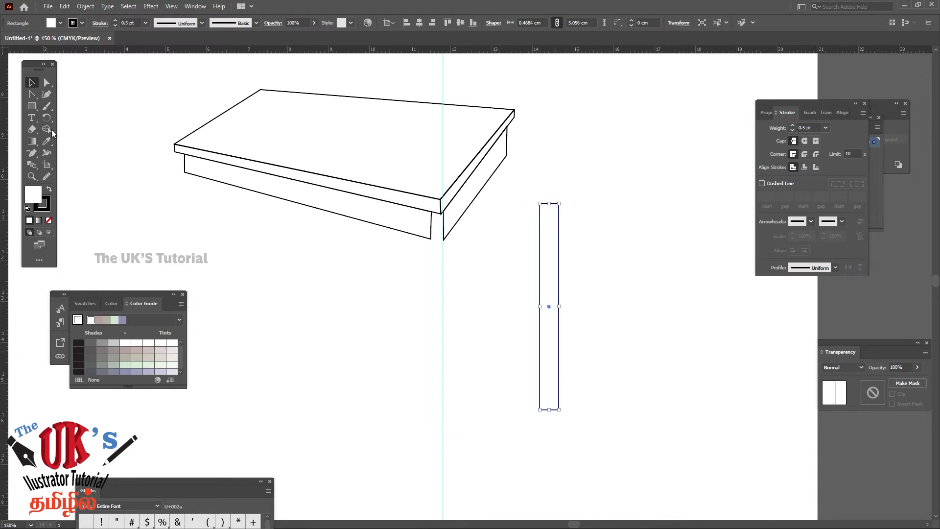
Lower both right-hand corners of the leg rectangle equally, slanting its ends so the shape is about 5.16 cm tall
{"action": "left_click", "coordinate": [46, 83]}
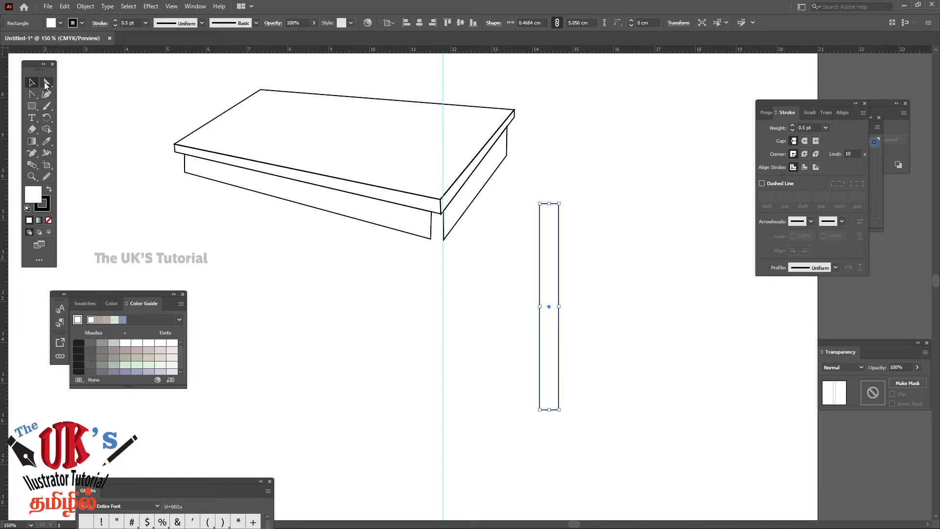
{"action": "left_click", "coordinate": [632, 207]}
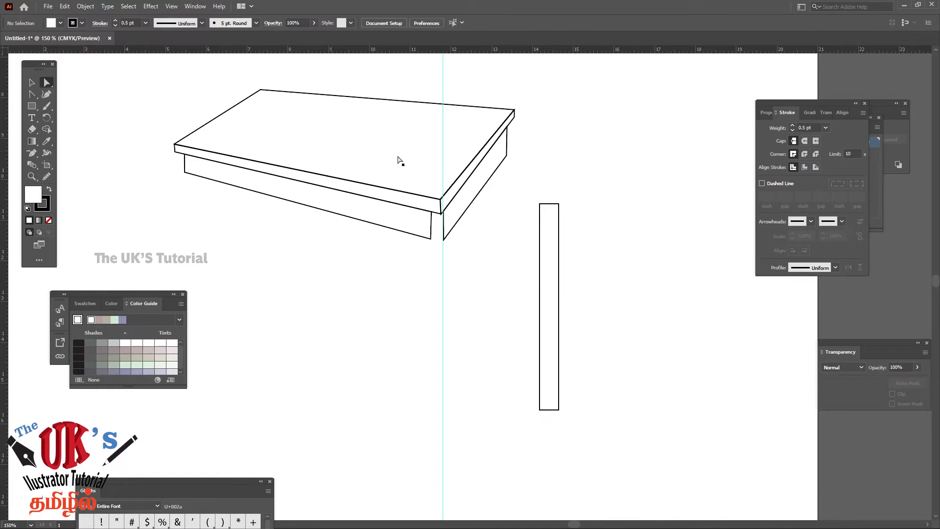
{"action": "left_click", "coordinate": [559, 205]}
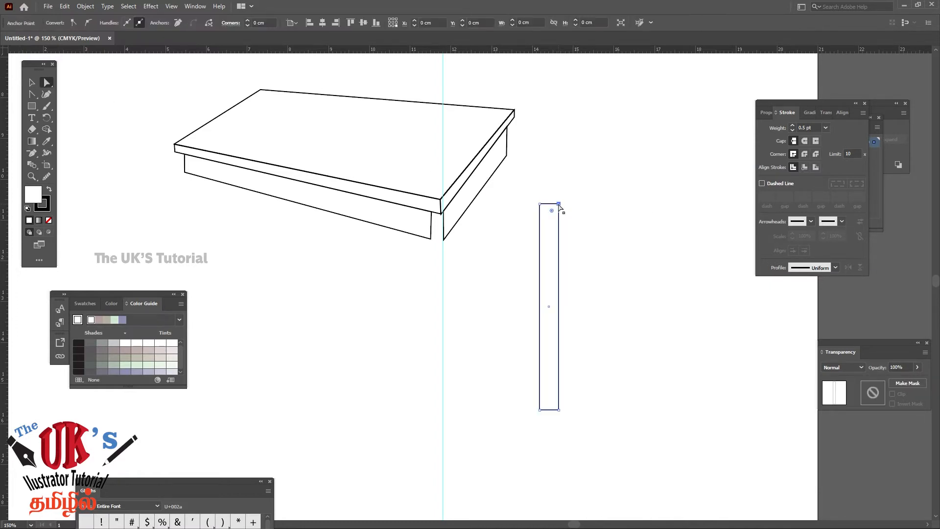
{"action": "left_click", "coordinate": [559, 410]}
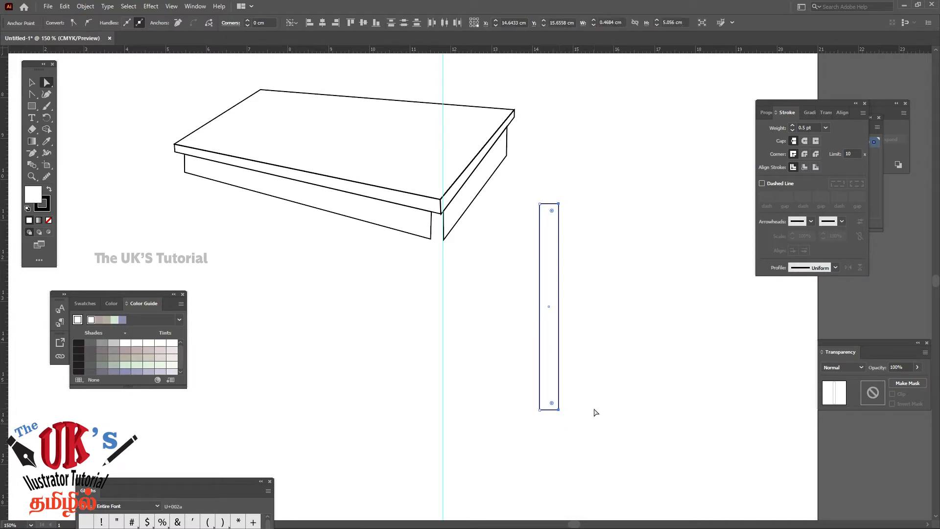
{"action": "key", "text": "Down"}
{"action": "key", "text": "Down"}
{"action": "key", "text": "Down"}
{"action": "key", "text": "Down"}
{"action": "key", "text": "Down"}
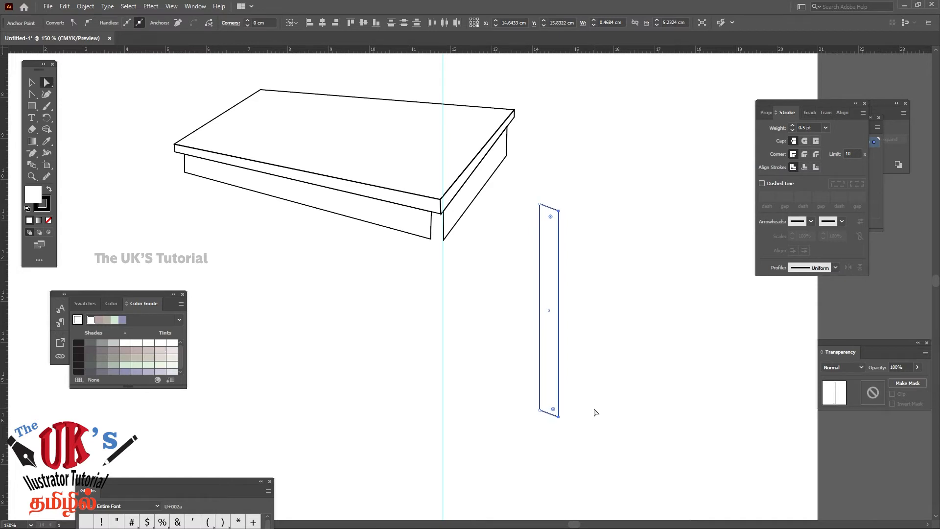
{"action": "key", "text": "Up"}
{"action": "key", "text": "Up"}
{"action": "left_click", "coordinate": [617, 211]}
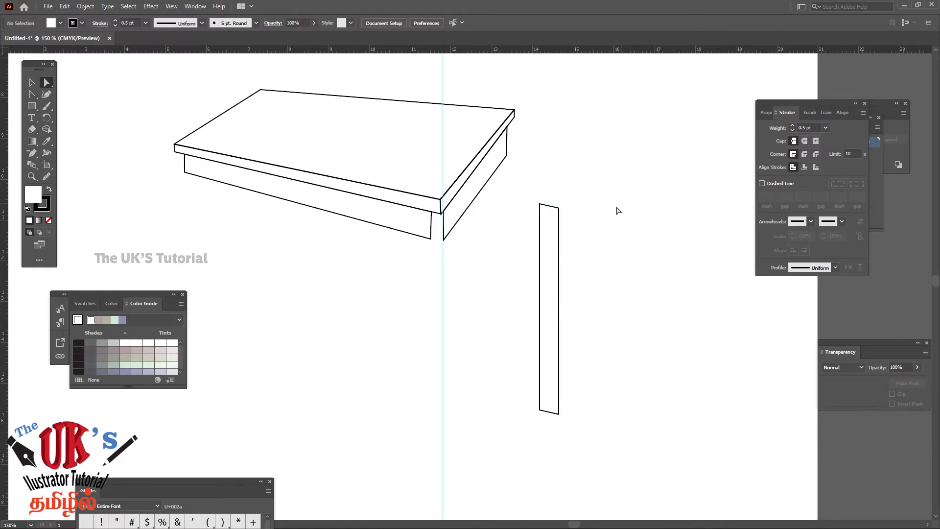
Copy the slanted leg shape and paste the duplicate in front of it
{"action": "left_click", "coordinate": [559, 241]}
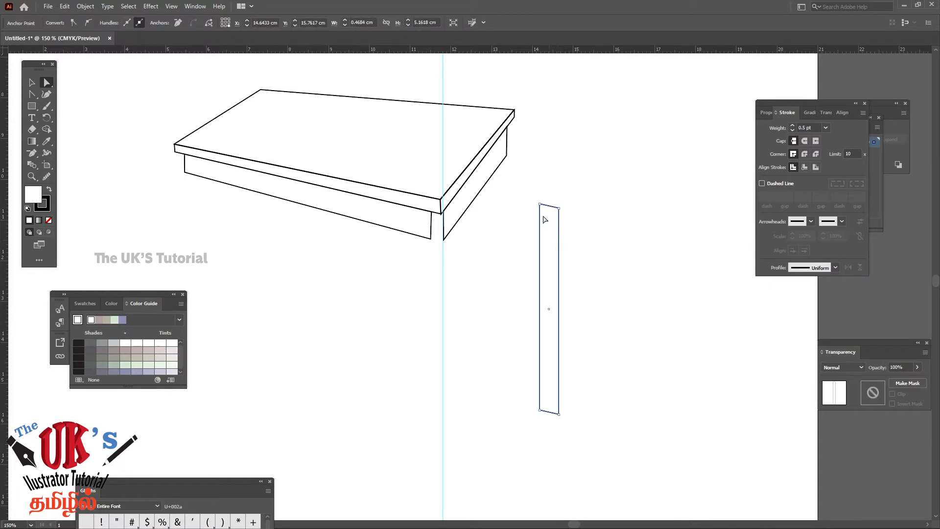
{"action": "left_click", "coordinate": [32, 82]}
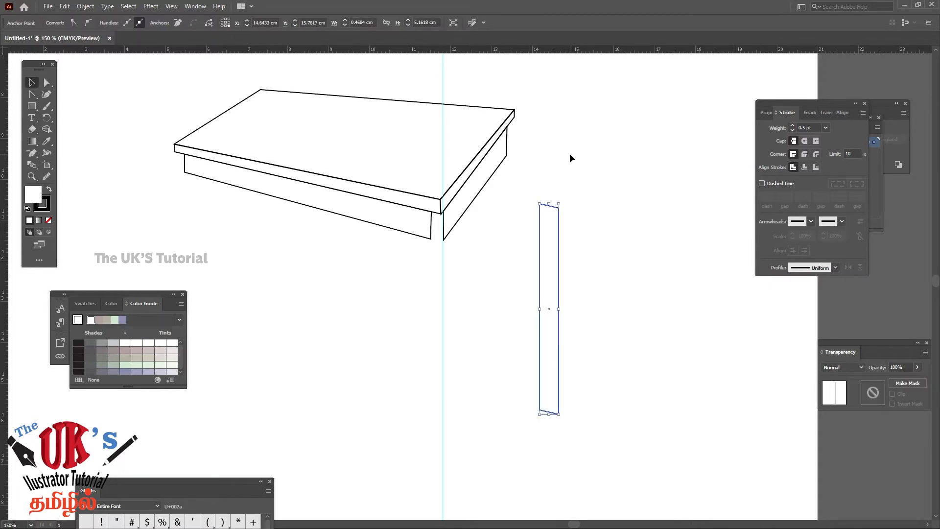
{"action": "left_click", "coordinate": [582, 186]}
{"action": "left_click_drag", "start_coordinate": [586, 193], "coordinate": [523, 239]}
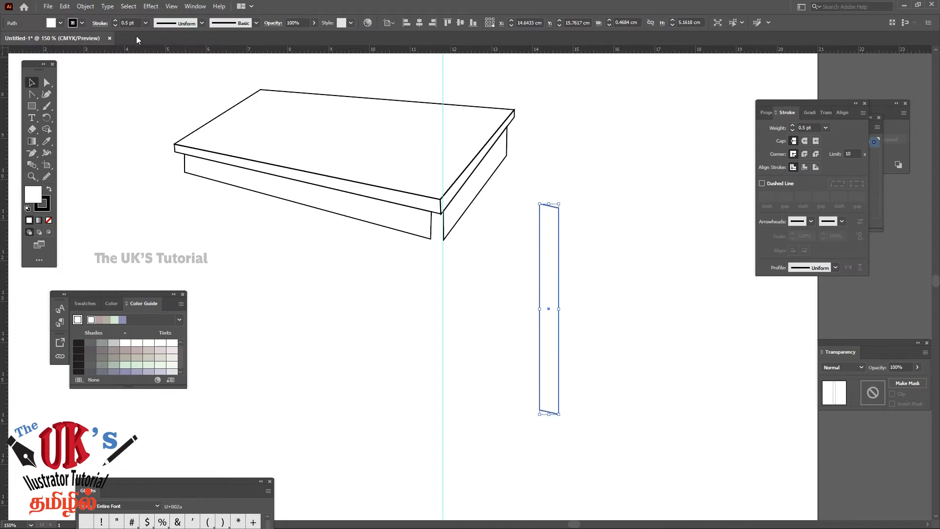
{"action": "left_click", "coordinate": [62, 6]}
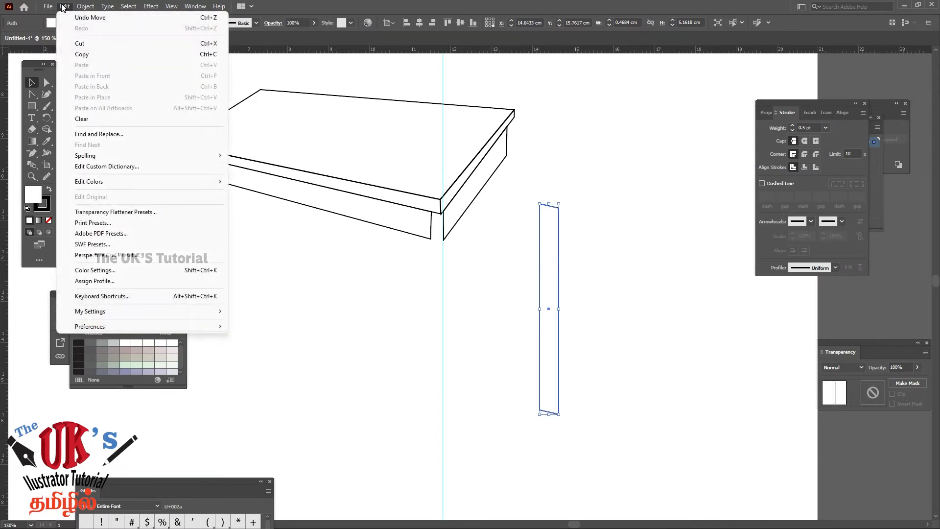
{"action": "left_click", "coordinate": [92, 56]}
{"action": "left_click", "coordinate": [64, 7]}
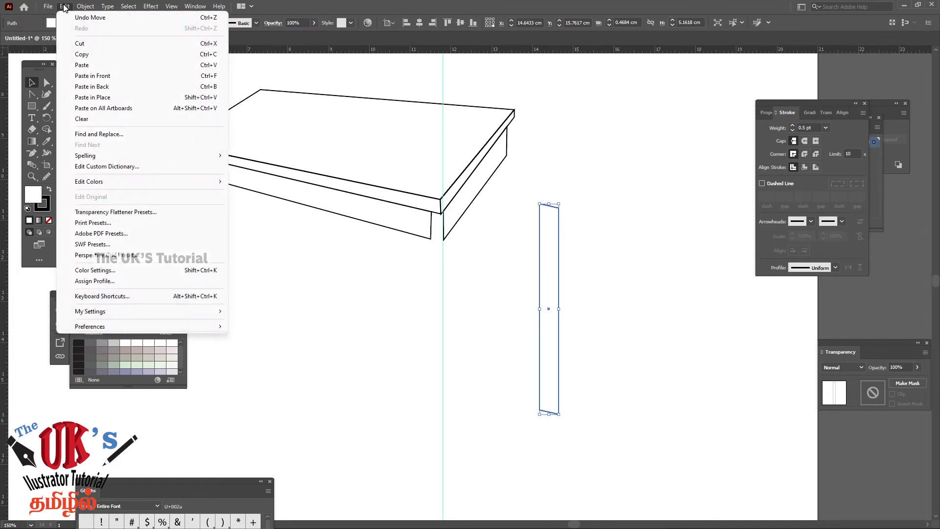
{"action": "left_click", "coordinate": [95, 77]}
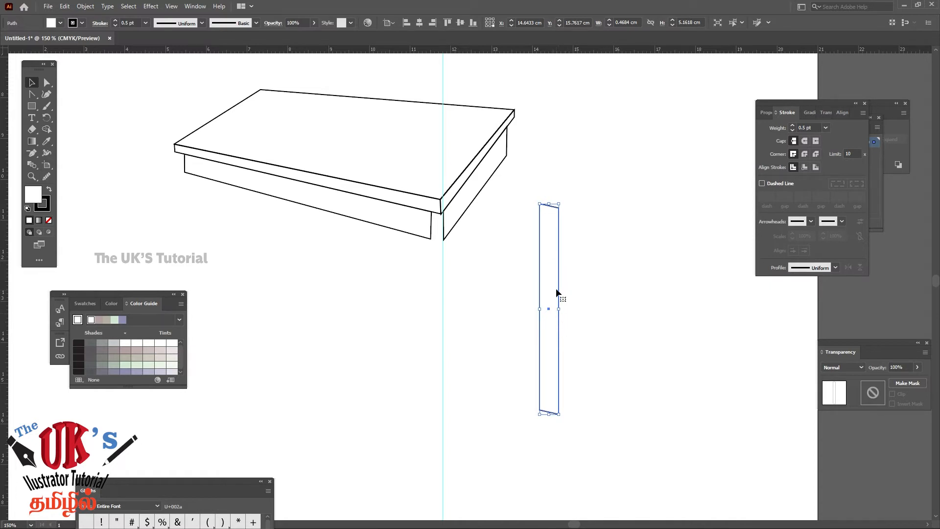
Mirror the pasted copy horizontally across the leg's right edge and narrow it to about 0.28 cm to form the leg's side face
{"action": "left_click_drag", "start_coordinate": [549, 312], "coordinate": [628, 337]}
{"action": "key", "text": "ctrl+z"}
{"action": "left_click_drag", "start_coordinate": [541, 312], "coordinate": [570, 312]}
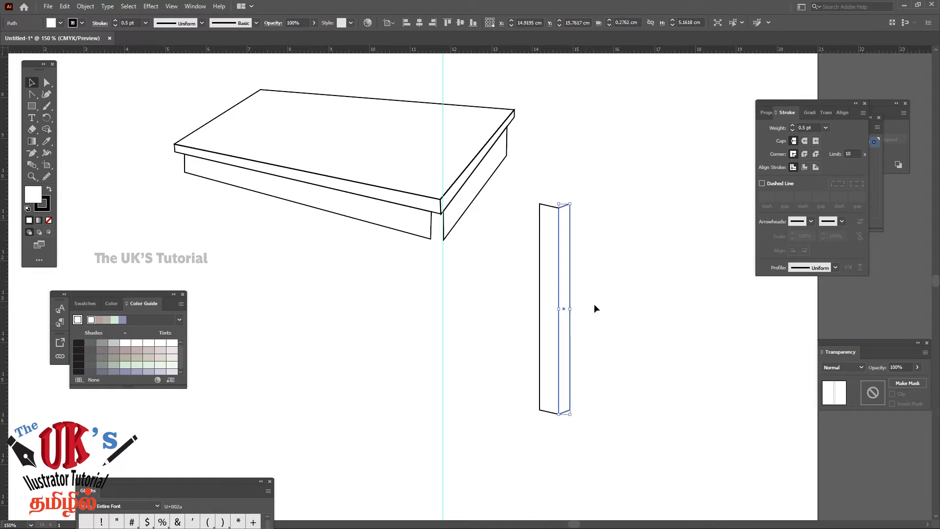
Try the two-faced leg under the table's front corner and move it back out to the right of the table
{"action": "left_click", "coordinate": [601, 303]}
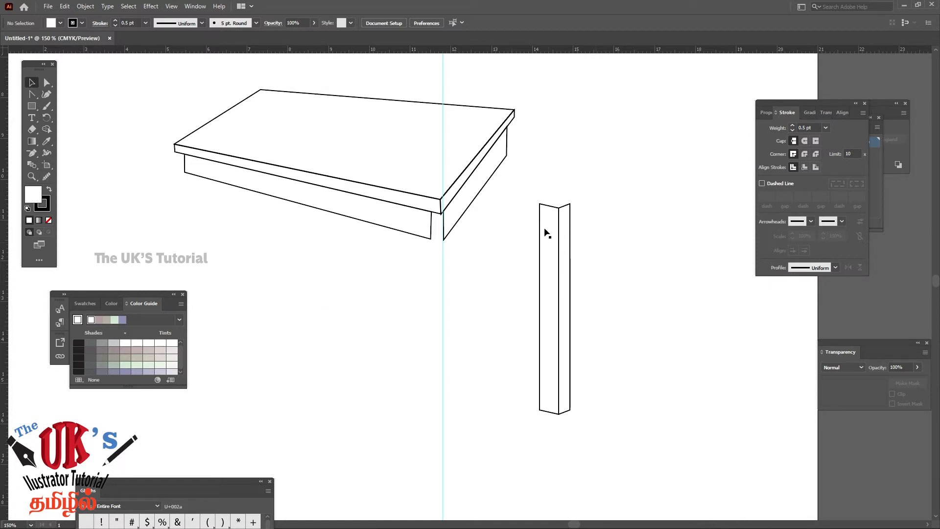
{"action": "left_click_drag", "start_coordinate": [524, 195], "coordinate": [634, 440]}
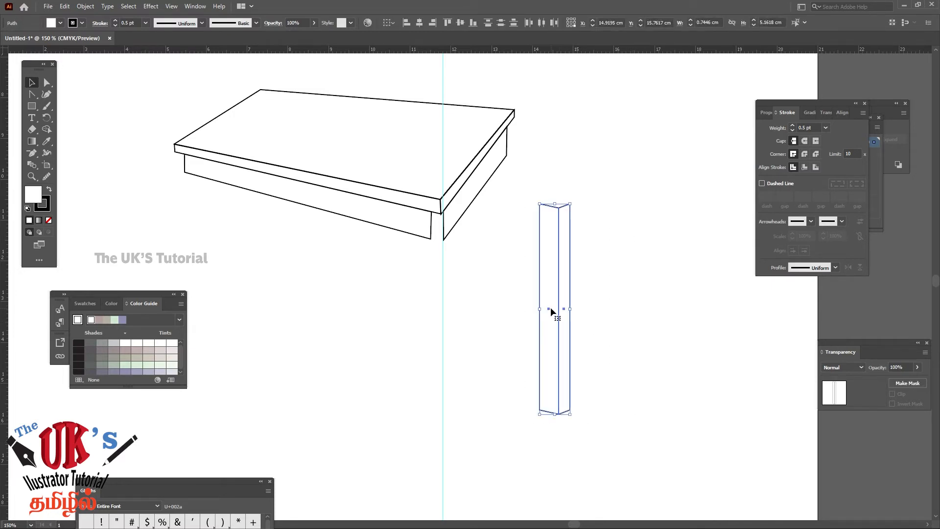
{"action": "left_click_drag", "start_coordinate": [551, 312], "coordinate": [429, 309]}
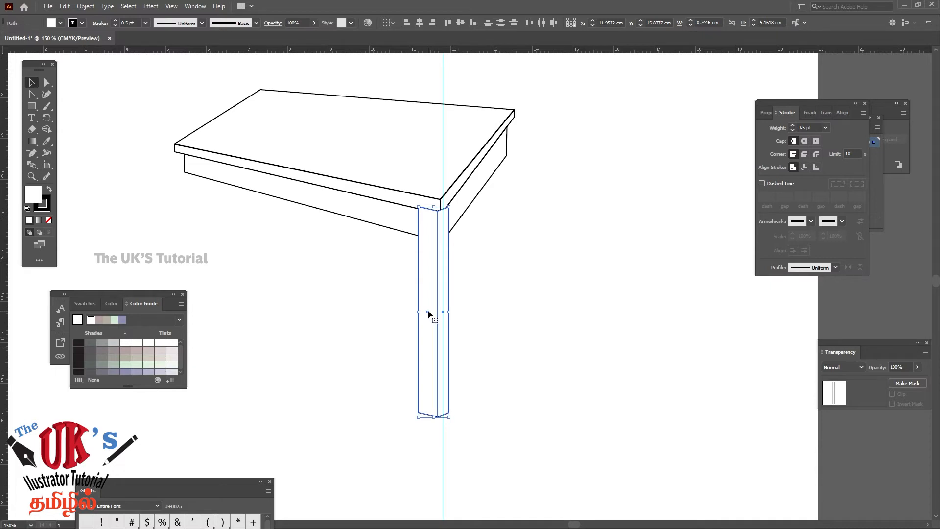
{"action": "left_click_drag", "start_coordinate": [427, 310], "coordinate": [538, 330]}
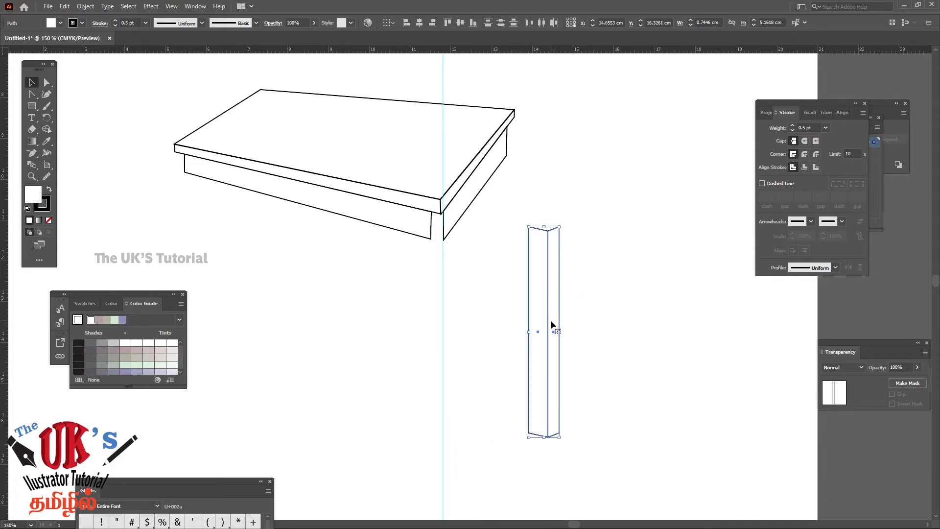
{"action": "left_click_drag", "start_coordinate": [554, 333], "coordinate": [446, 319]}
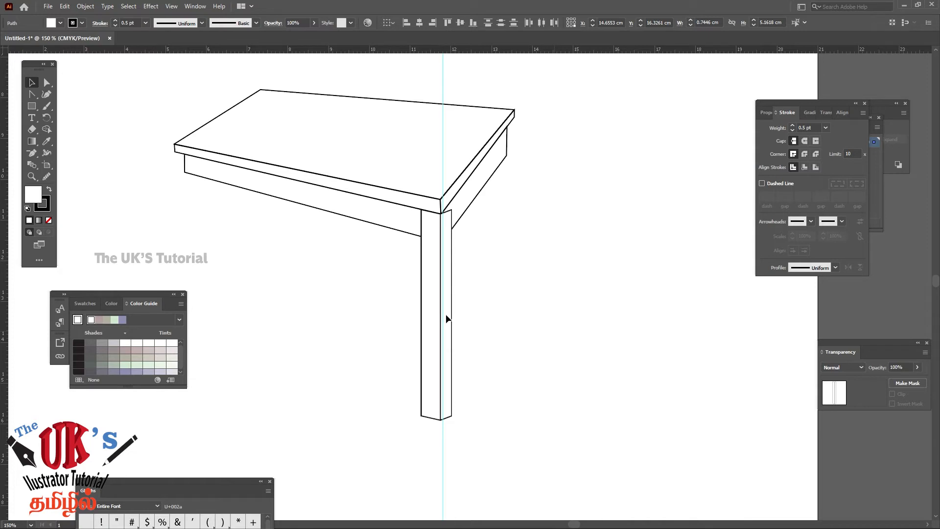
{"action": "left_click_drag", "start_coordinate": [445, 314], "coordinate": [577, 352]}
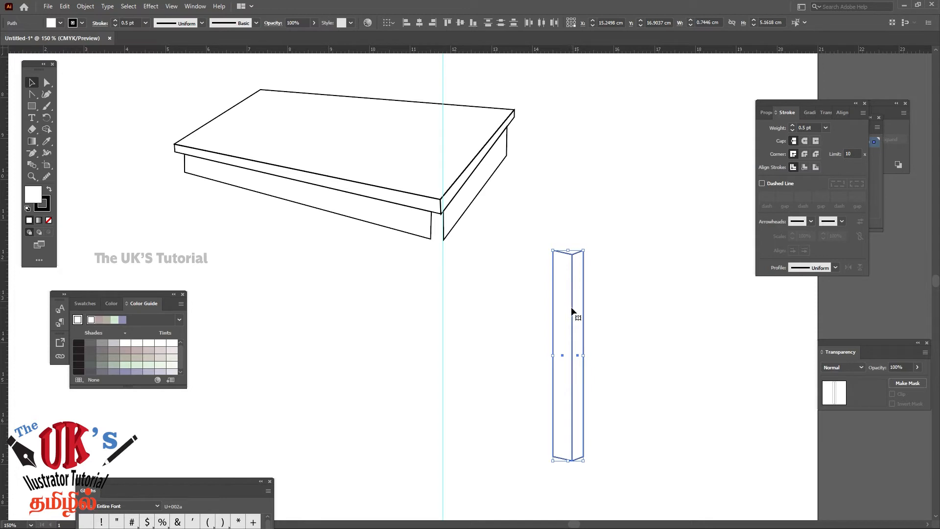
{"action": "left_click_drag", "start_coordinate": [573, 314], "coordinate": [598, 272]}
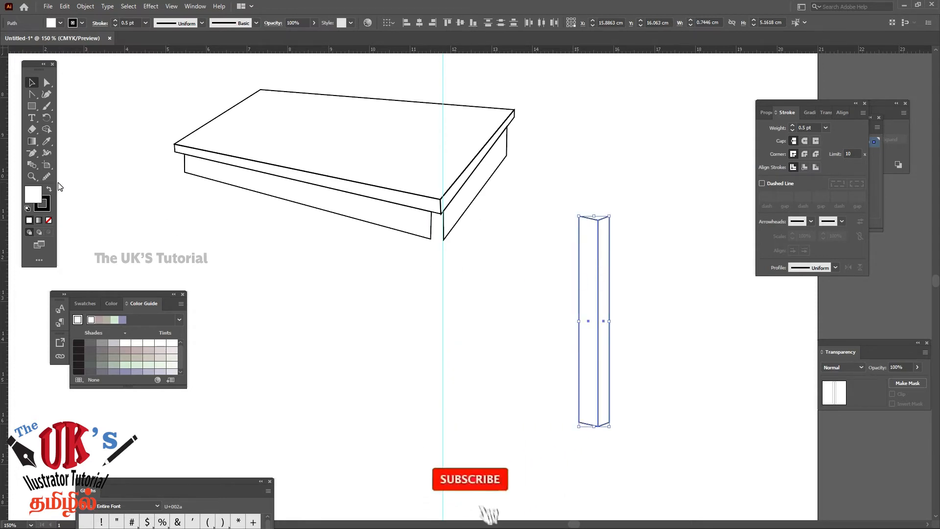
Extend the front panel's right end to the tabletop's front corner, placing both end corners at about X 11.74 cm with a vertical edge
{"action": "left_click", "coordinate": [31, 177]}
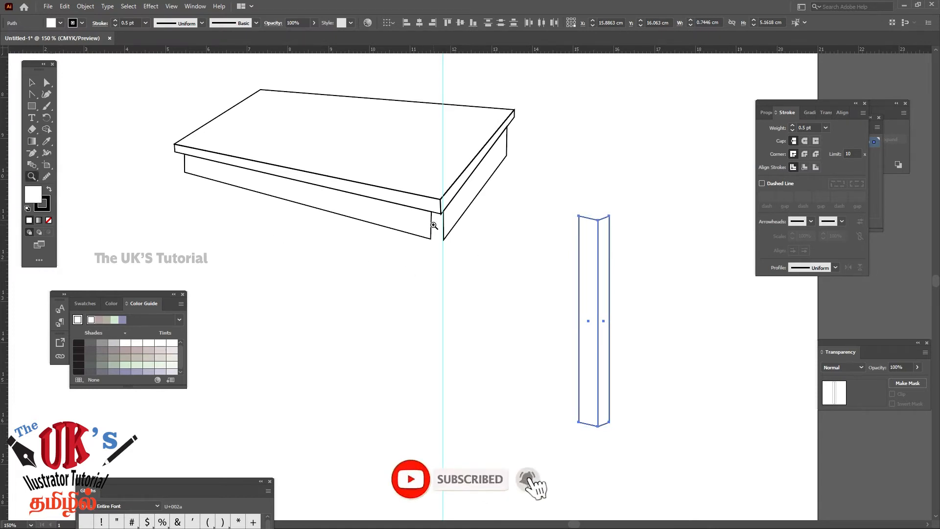
{"action": "left_click", "coordinate": [437, 227]}
{"action": "left_click", "coordinate": [459, 288]}
{"action": "left_click", "coordinate": [458, 288]}
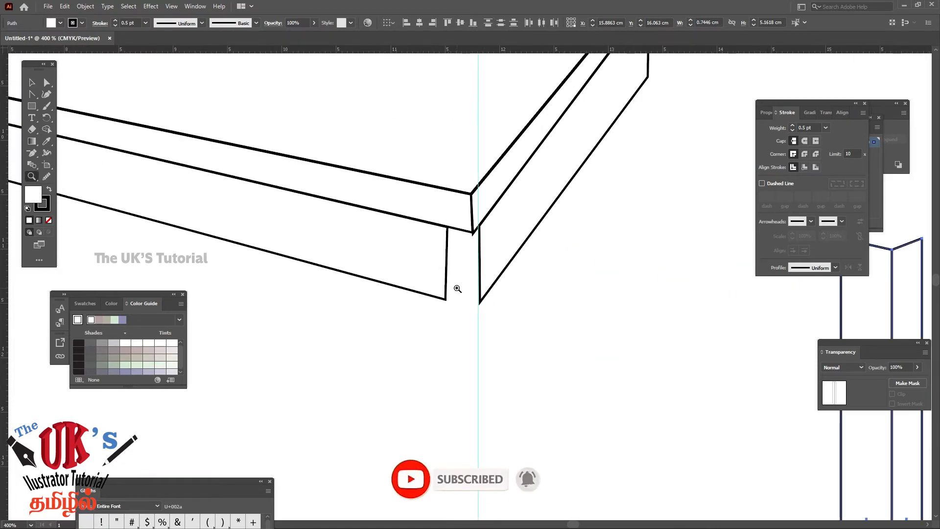
{"action": "left_click", "coordinate": [458, 289]}
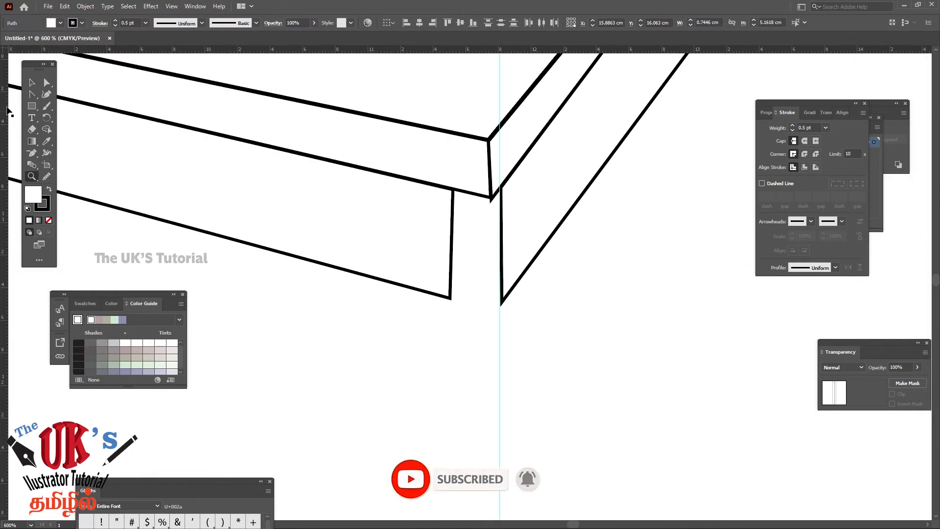
{"action": "left_click", "coordinate": [46, 83]}
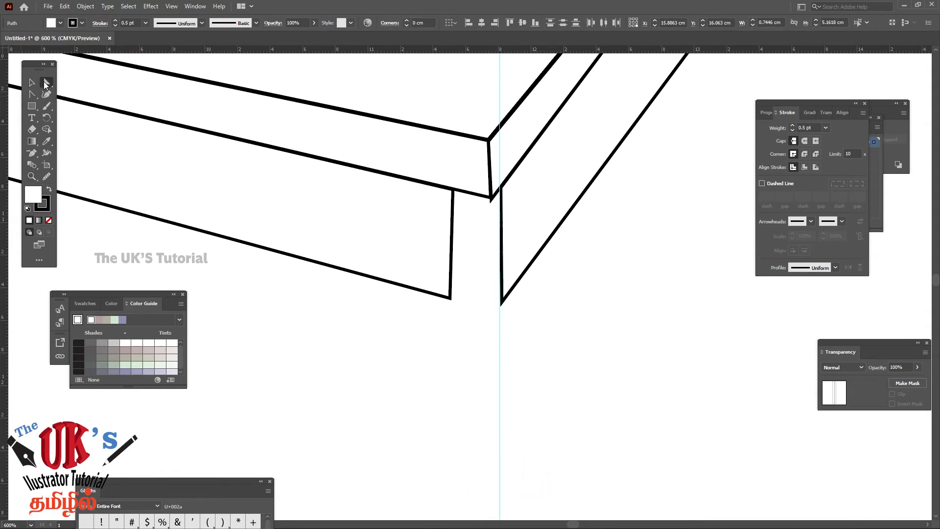
{"action": "left_click", "coordinate": [453, 191]}
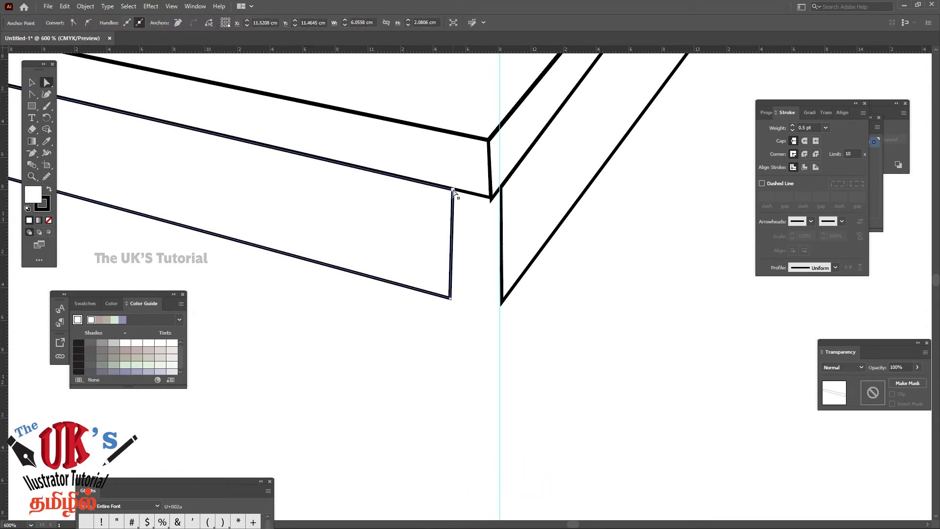
{"action": "left_click_drag", "start_coordinate": [452, 190], "coordinate": [490, 198]}
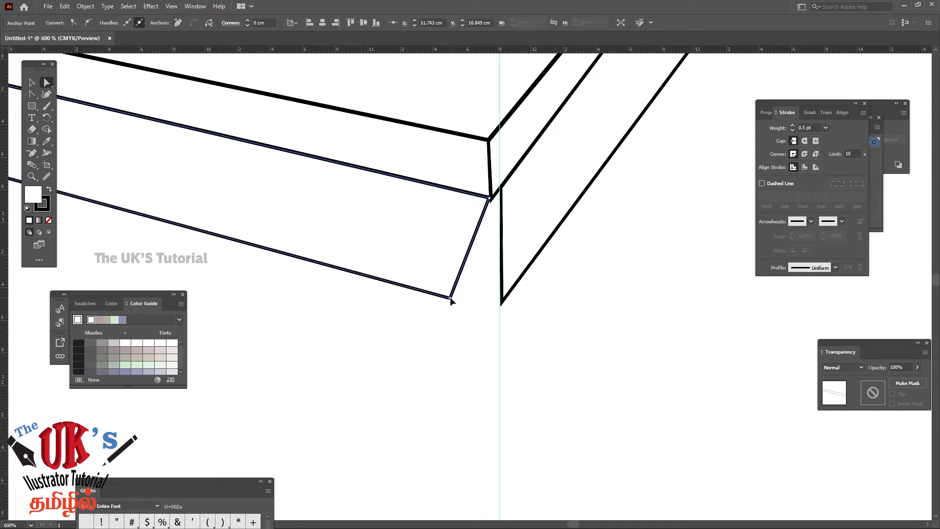
{"action": "left_click_drag", "start_coordinate": [450, 297], "coordinate": [489, 310]}
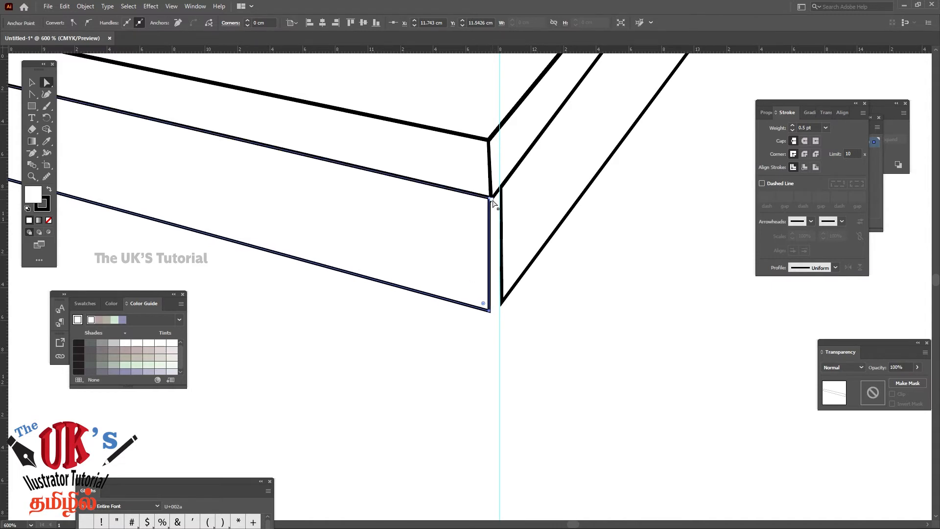
{"action": "left_click", "coordinate": [568, 311]}
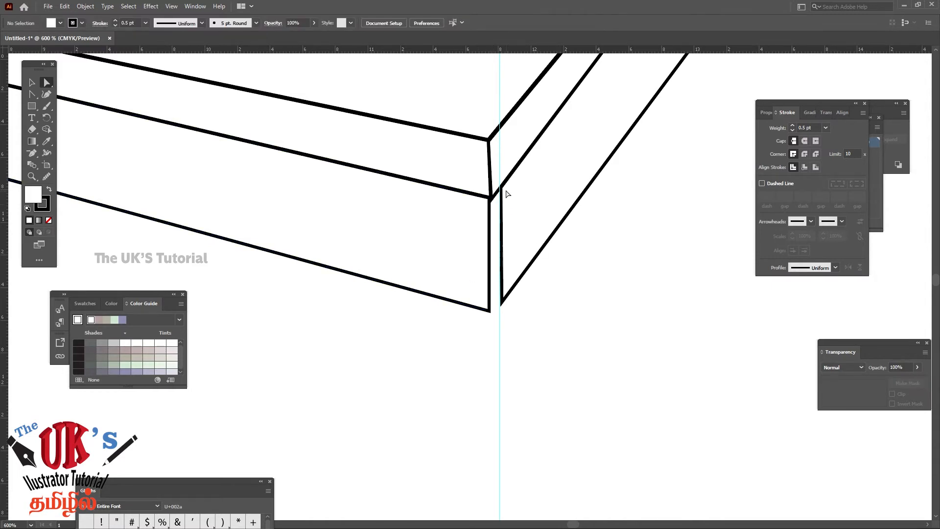
Move the right side panel's two near corners to about X 11.76 cm so they meet the front panel's end
{"action": "left_click", "coordinate": [500, 214]}
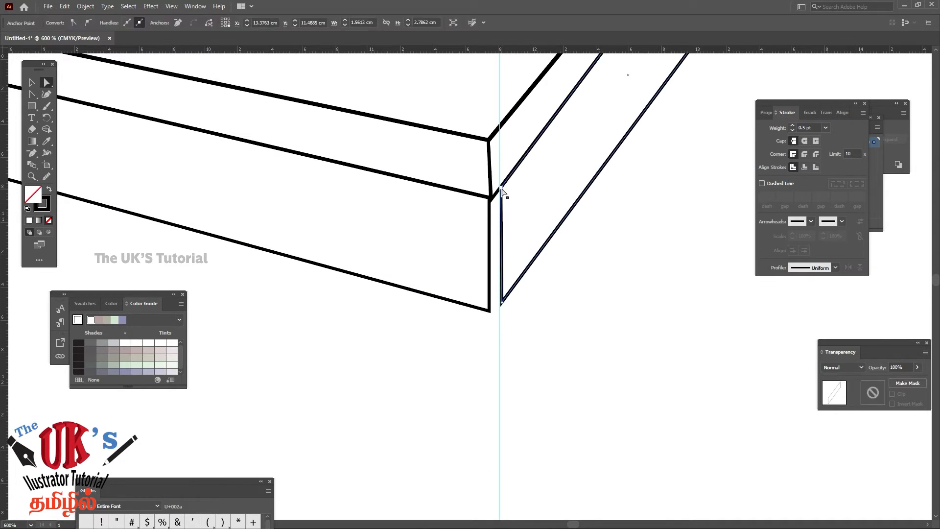
{"action": "left_click_drag", "start_coordinate": [502, 190], "coordinate": [491, 200]}
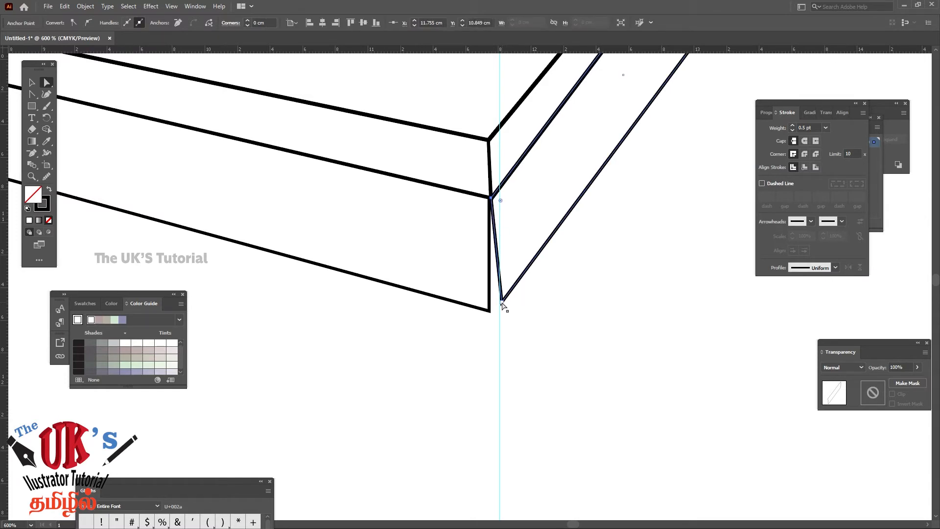
{"action": "left_click_drag", "start_coordinate": [502, 303], "coordinate": [490, 310]}
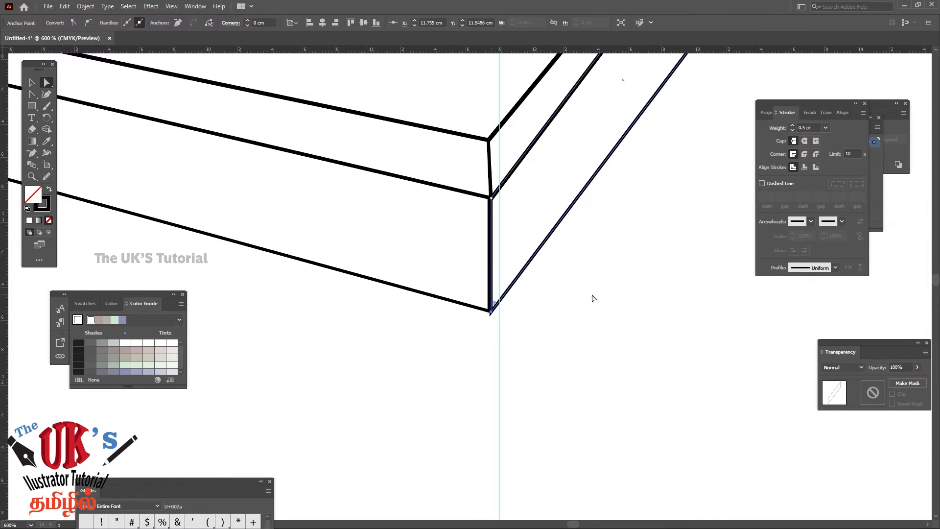
{"action": "left_click_drag", "start_coordinate": [652, 209], "coordinate": [474, 424]}
{"action": "left_click_drag", "start_coordinate": [590, 266], "coordinate": [532, 420]}
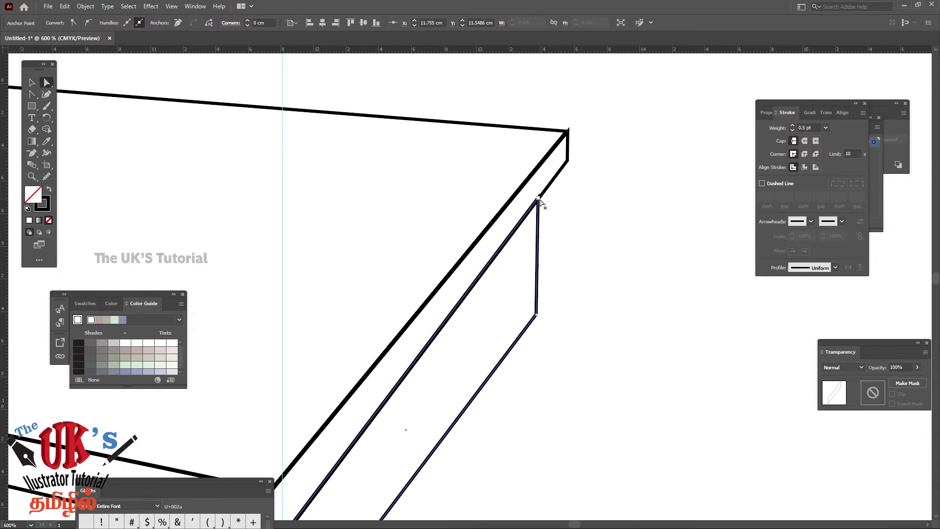
{"action": "left_click", "coordinate": [538, 200]}
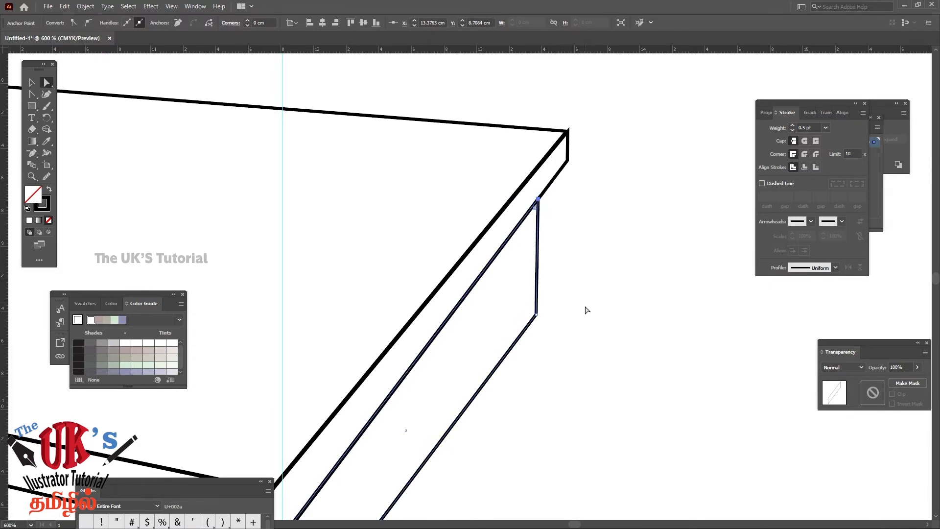
{"action": "left_click_drag", "start_coordinate": [584, 340], "coordinate": [596, 232]}
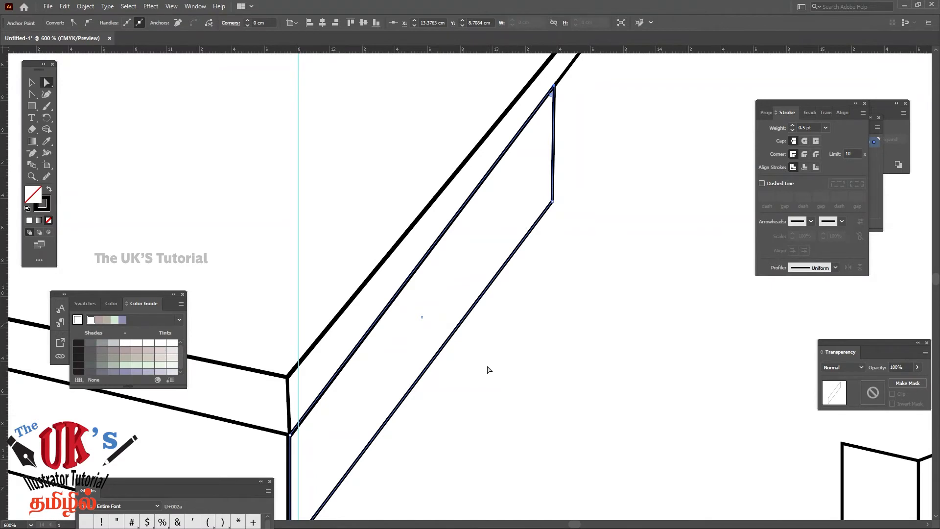
{"action": "left_click_drag", "start_coordinate": [487, 369], "coordinate": [573, 229]}
{"action": "key", "text": "ctrl+minus"}
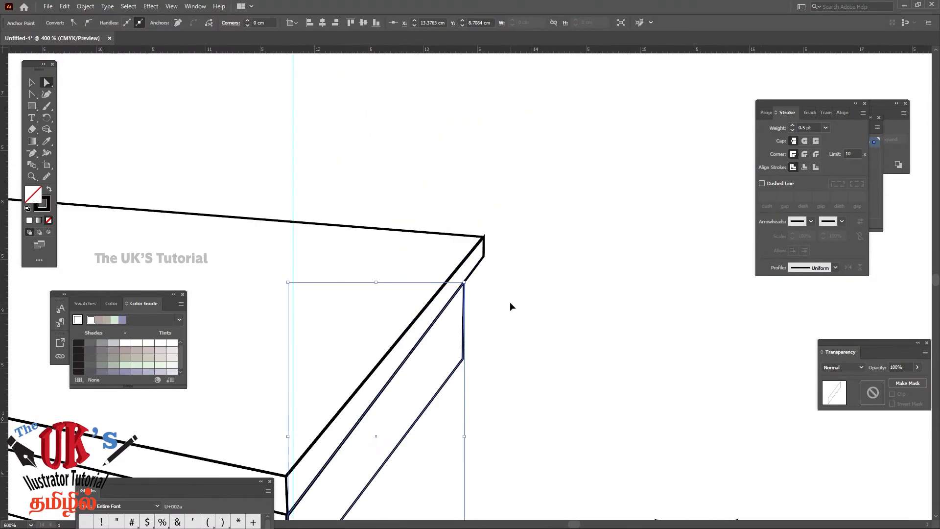
{"action": "key", "text": "ctrl+minus"}
{"action": "key", "text": "ctrl+minus"}
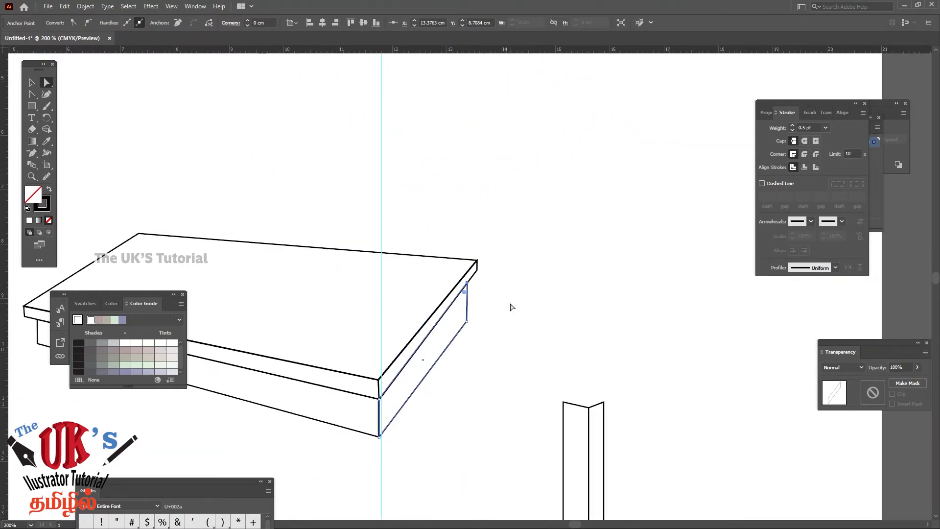
{"action": "left_click_drag", "start_coordinate": [557, 212], "coordinate": [564, 190]}
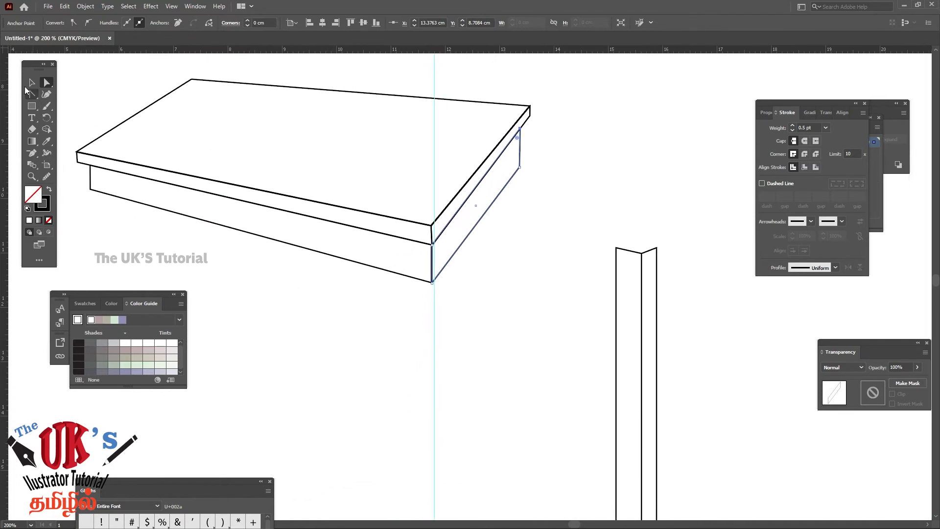
Select both leg faces and move them under the table's front corner, with their right edge at about X 11.92 cm
{"action": "key", "text": "v"}
{"action": "left_click_drag", "start_coordinate": [701, 361], "coordinate": [688, 235]}
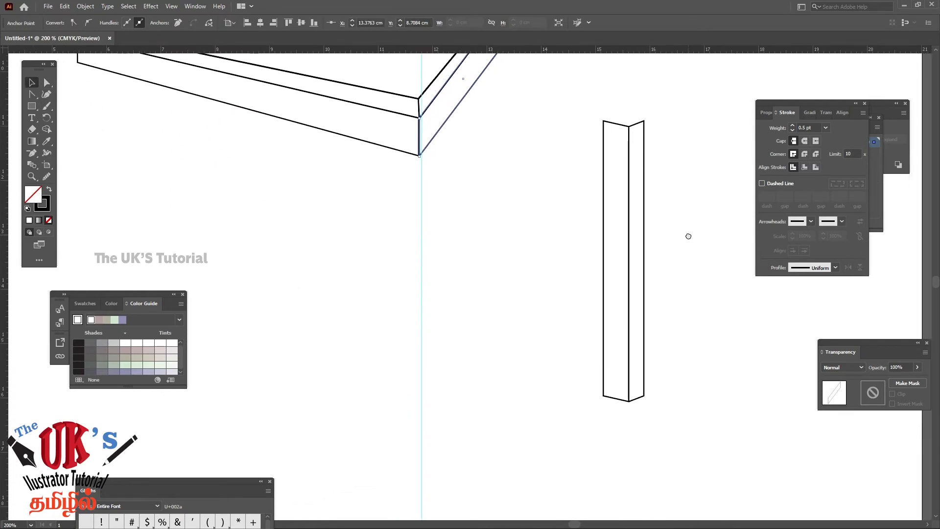
{"action": "left_click", "coordinate": [672, 104]}
{"action": "left_click_drag", "start_coordinate": [672, 104], "coordinate": [412, 163]}
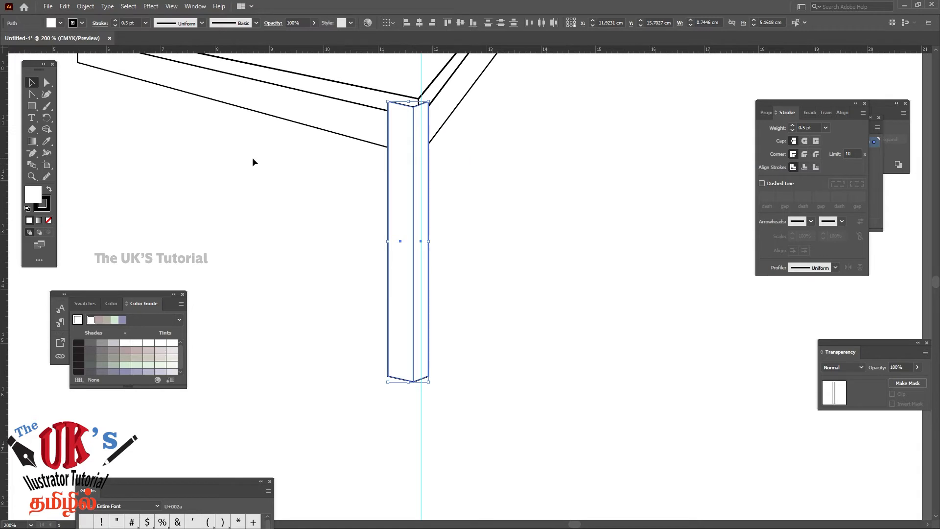
Raise both top corners of the leg's front face to the tabletop's upper front edge, making the face about 5.34 cm tall
{"action": "left_click", "coordinate": [29, 173]}
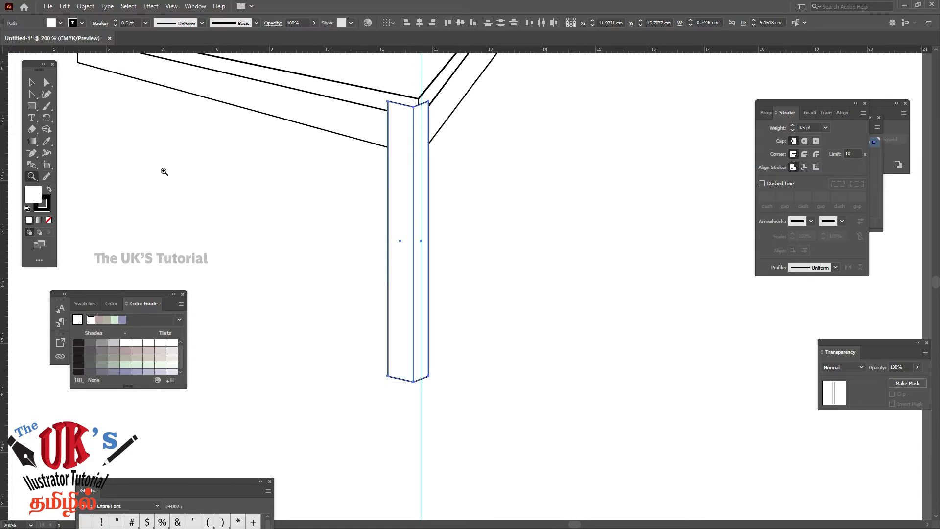
{"action": "left_click_drag", "start_coordinate": [362, 79], "coordinate": [493, 210]}
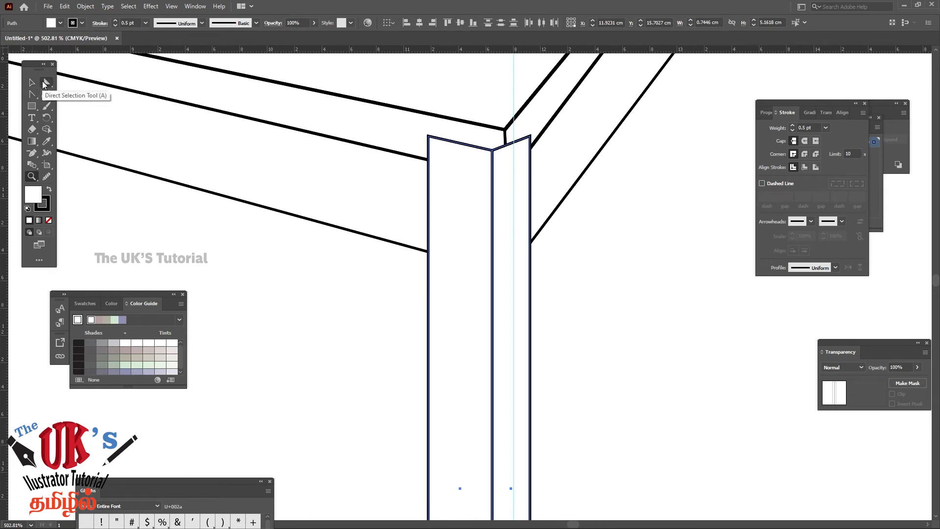
{"action": "left_click", "coordinate": [47, 83]}
{"action": "left_click", "coordinate": [599, 213]}
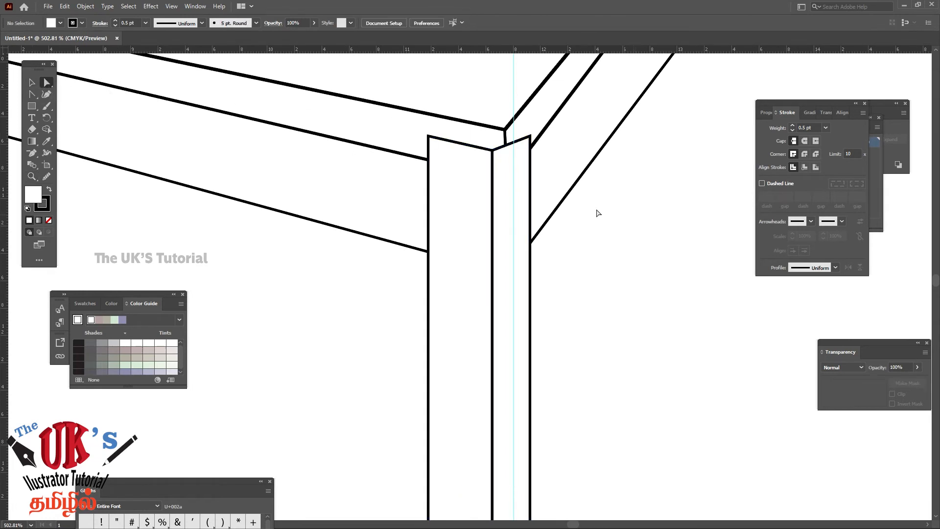
{"action": "left_click", "coordinate": [429, 139]}
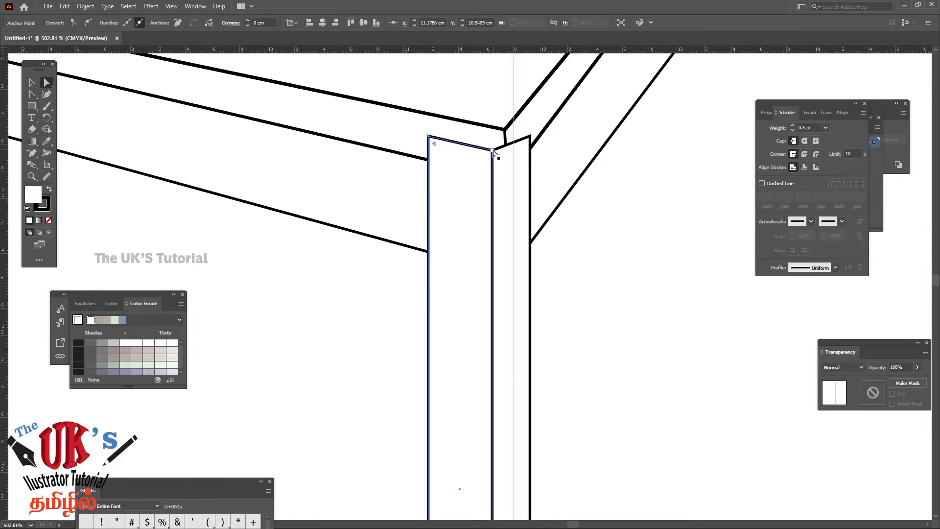
{"action": "left_click", "coordinate": [493, 150], "text": "shift"}
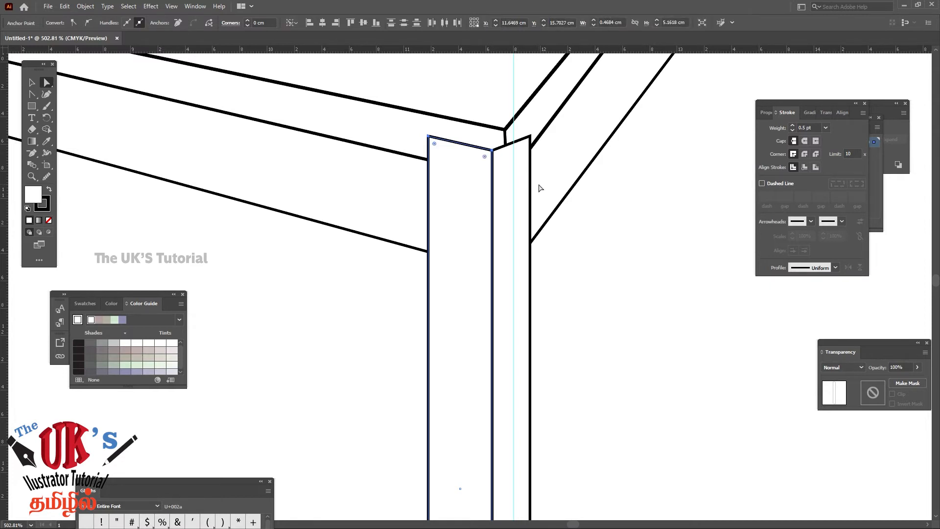
{"action": "key", "text": "Up"}
{"action": "key", "text": "Up"}
{"action": "key", "text": "Up"}
{"action": "key", "text": "Up"}
{"action": "key", "text": "Up"}
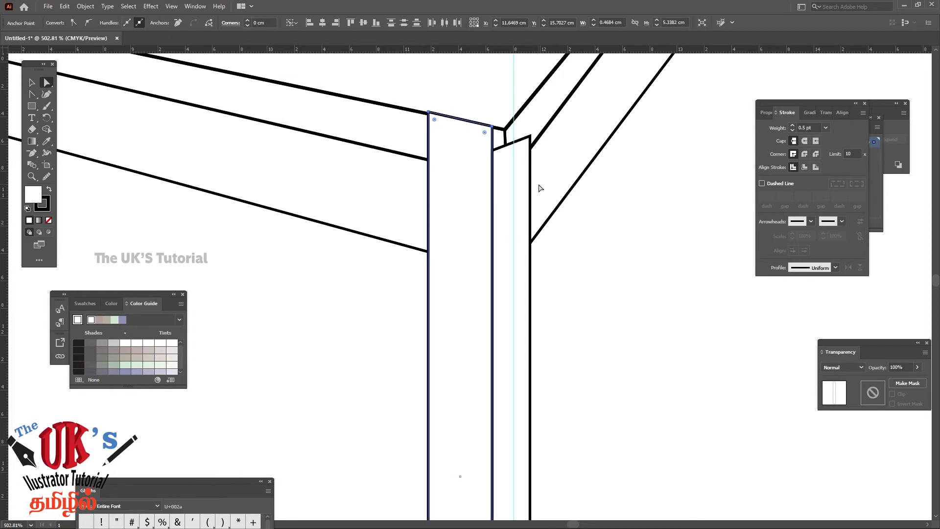
{"action": "left_click", "coordinate": [599, 231]}
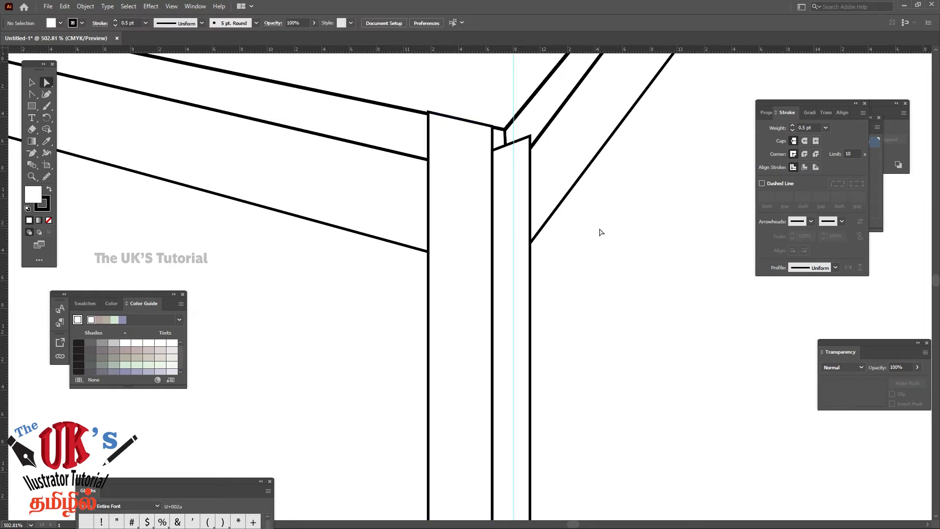
{"action": "left_click", "coordinate": [427, 114]}
{"action": "left_click", "coordinate": [671, 286]}
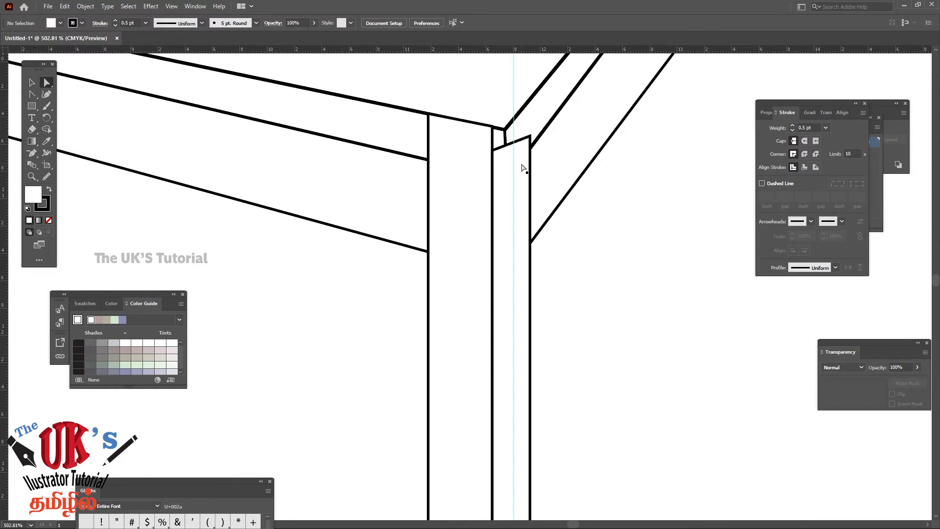
Raise both top corners of the leg's narrow side face to meet the front face and the tabletop's upper side edge
{"action": "left_click", "coordinate": [530, 137]}
{"action": "left_click_drag", "start_coordinate": [530, 137], "coordinate": [526, 105]}
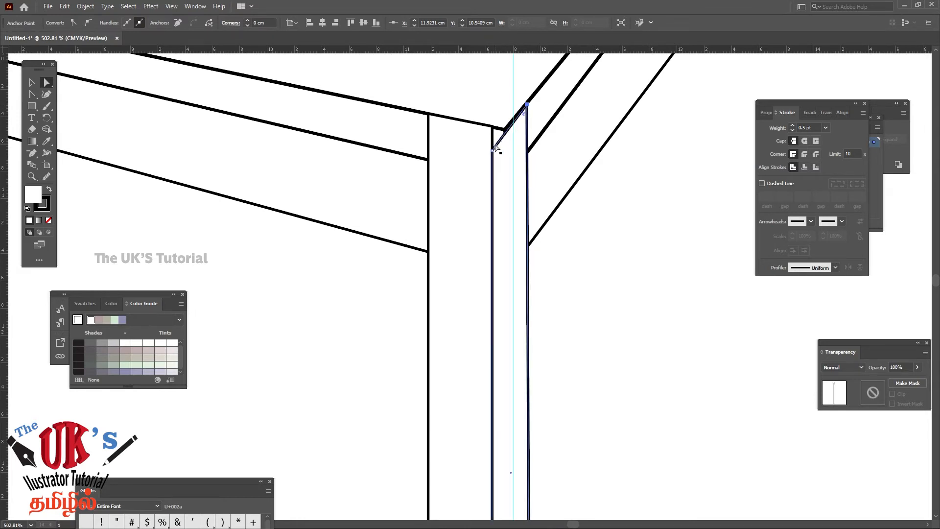
{"action": "left_click_drag", "start_coordinate": [493, 151], "coordinate": [491, 128]}
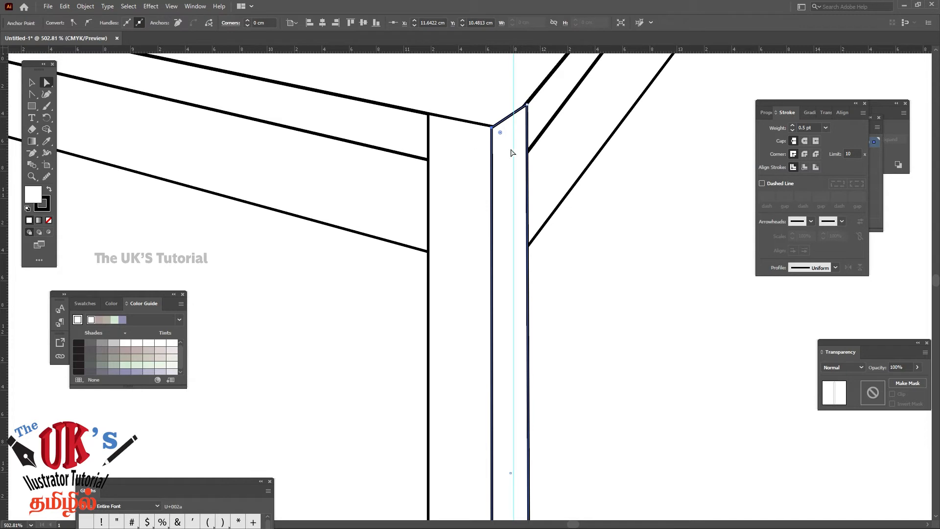
{"action": "left_click", "coordinate": [619, 289]}
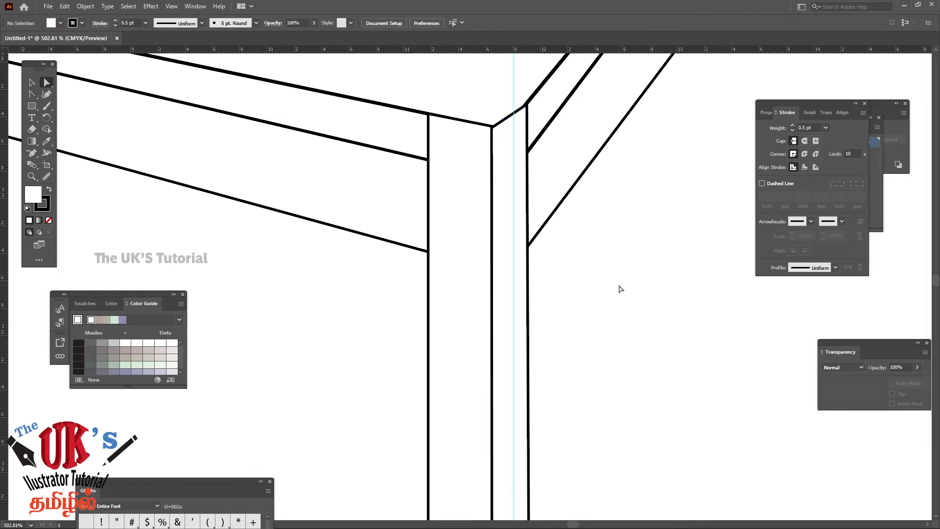
Raise the outer bottom corners of both leg faces to about Y 15.5 cm, so the foot tapers down to its centre edge
{"action": "scroll", "coordinate": [620, 357], "scroll_direction": "down", "scroll_amount": 10}
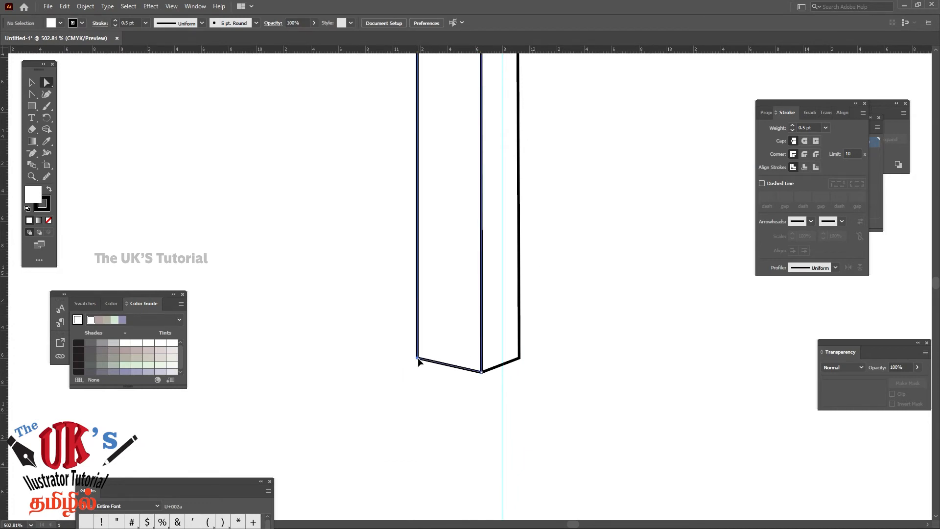
{"action": "left_click_drag", "start_coordinate": [418, 358], "coordinate": [418, 347]}
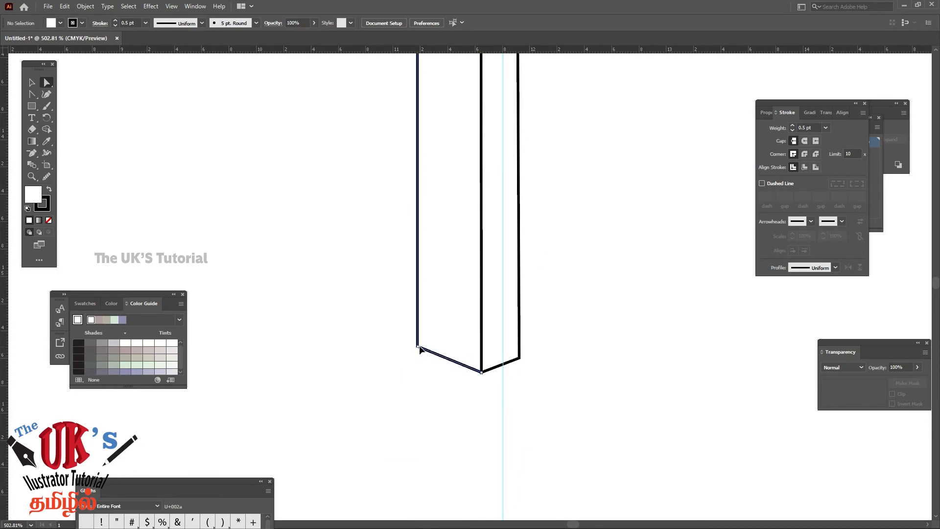
{"action": "left_click", "coordinate": [520, 360]}
{"action": "left_click_drag", "start_coordinate": [520, 359], "coordinate": [520, 347]}
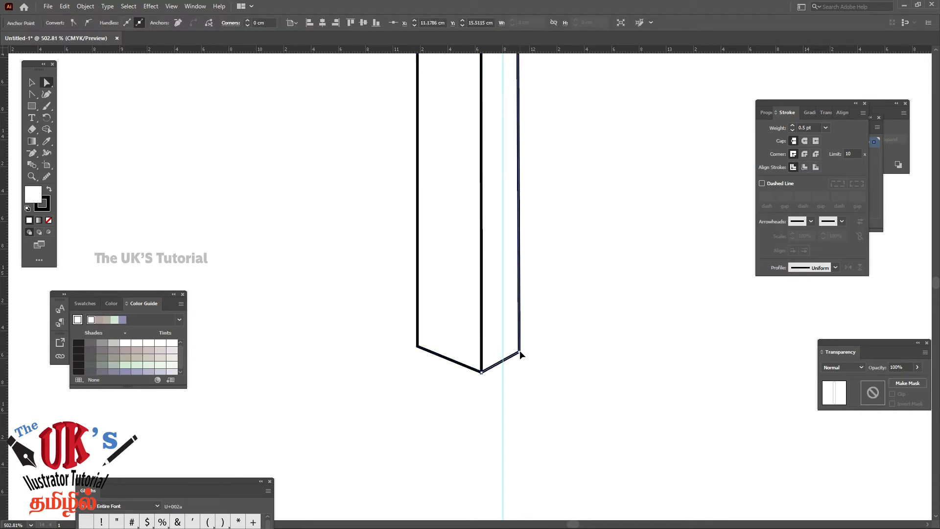
{"action": "left_click", "coordinate": [561, 346]}
Delete the vertical guide running through the leg and select both leg faces
{"action": "key", "text": "ctrl+minus"}
{"action": "key", "text": "ctrl+minus"}
{"action": "key", "text": "ctrl+minus"}
{"action": "key", "text": "ctrl+minus"}
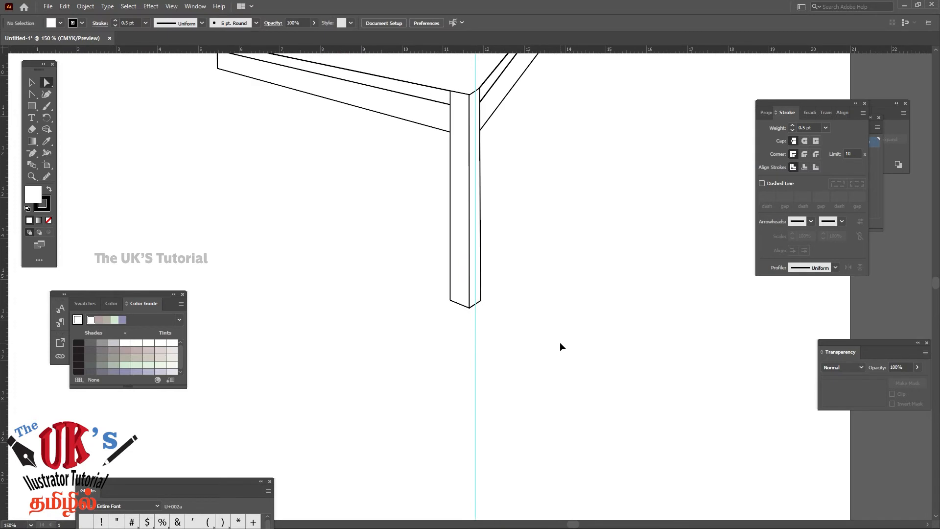
{"action": "key", "text": "ctrl+minus"}
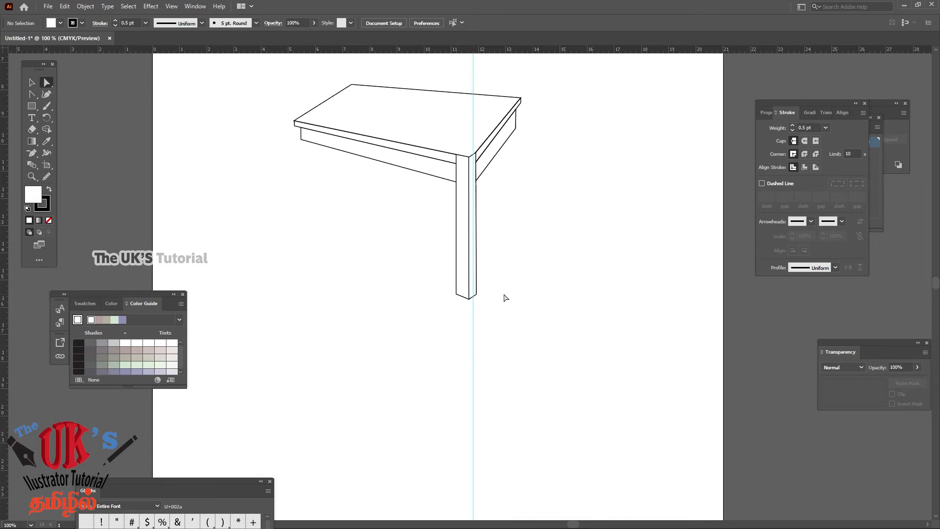
{"action": "left_click", "coordinate": [31, 83]}
{"action": "left_click_drag", "start_coordinate": [498, 278], "coordinate": [434, 316]}
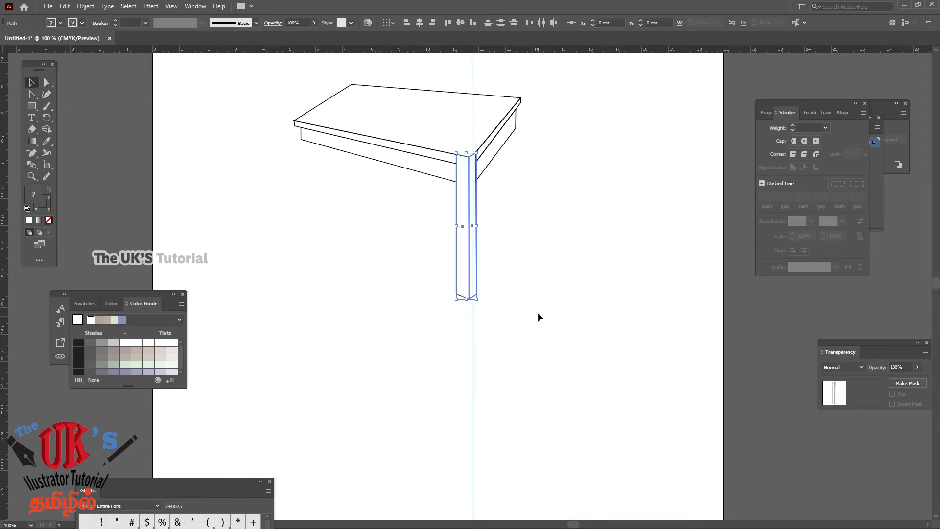
{"action": "left_click", "coordinate": [492, 330]}
{"action": "left_click", "coordinate": [472, 330]}
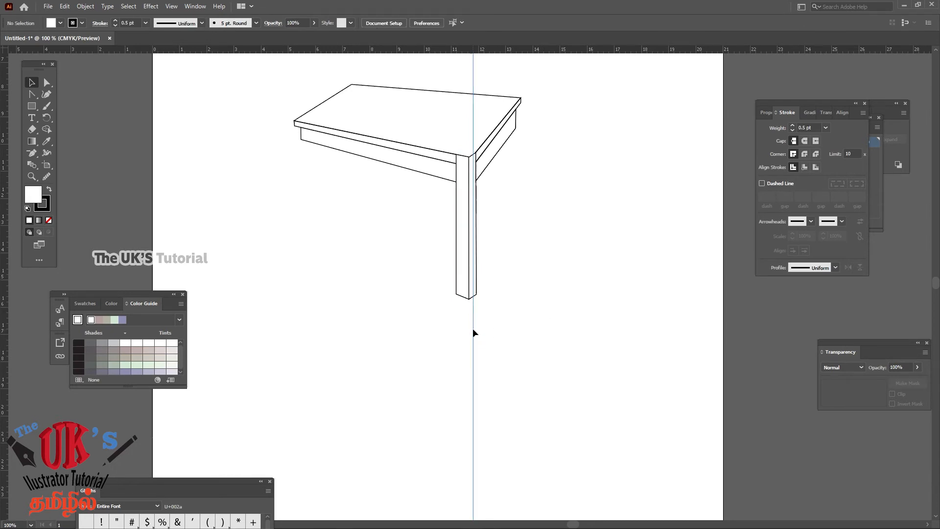
{"action": "key", "text": "Delete"}
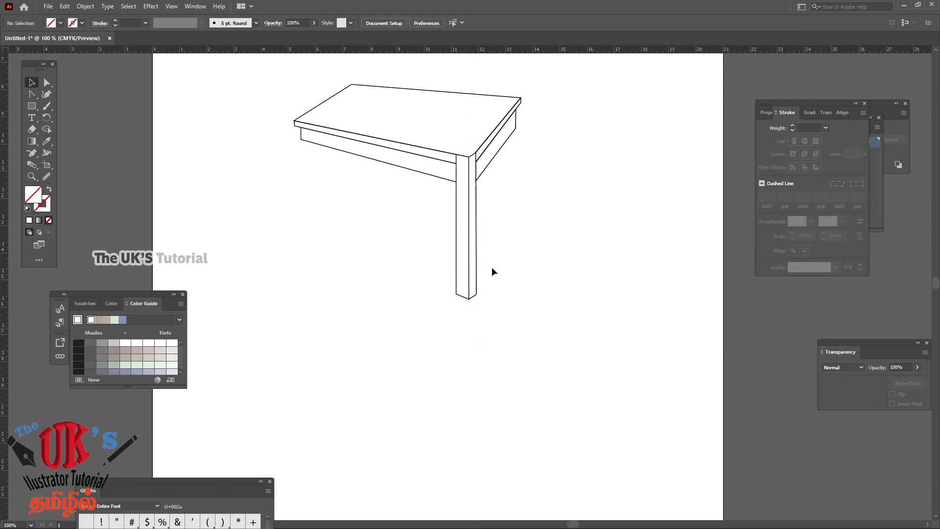
{"action": "left_click_drag", "start_coordinate": [491, 266], "coordinate": [408, 319]}
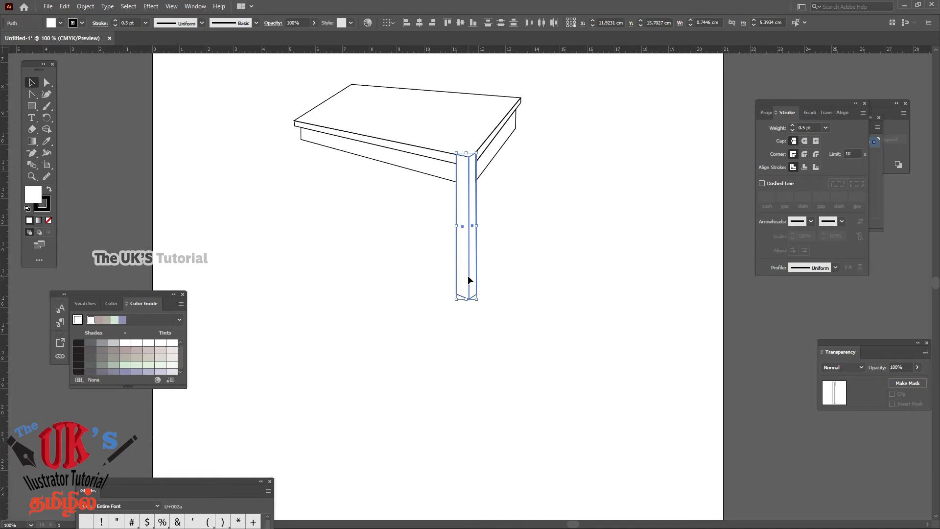
{"action": "left_click_drag", "start_coordinate": [468, 276], "coordinate": [314, 254]}
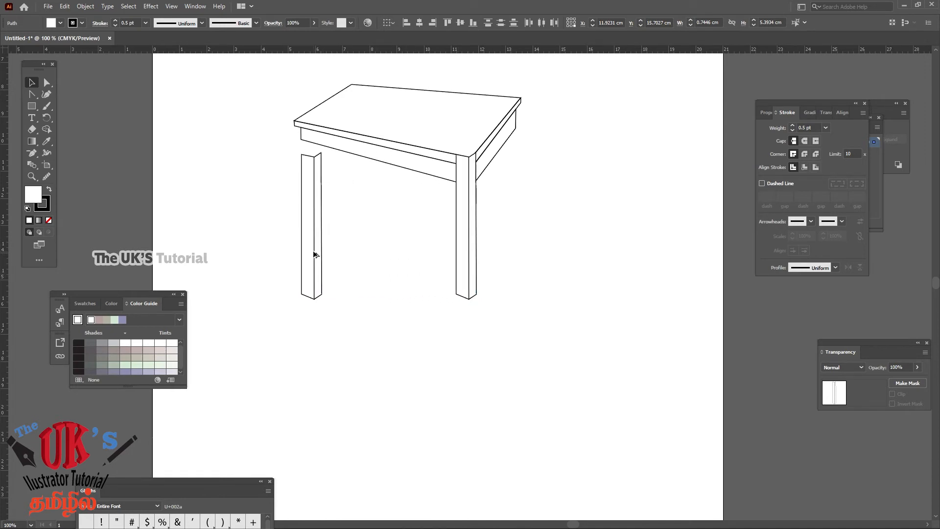
{"action": "left_click_drag", "start_coordinate": [315, 254], "coordinate": [313, 250]}
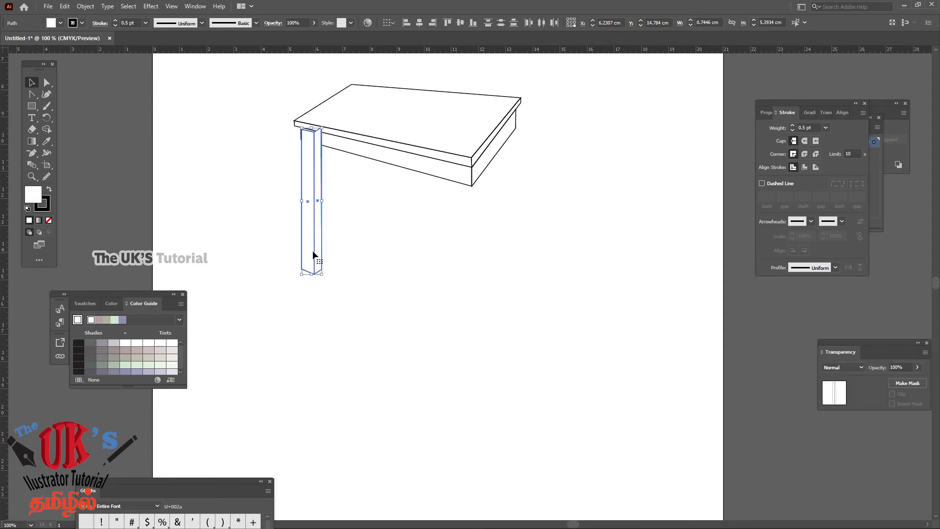
{"action": "key", "text": "ctrl+z"}
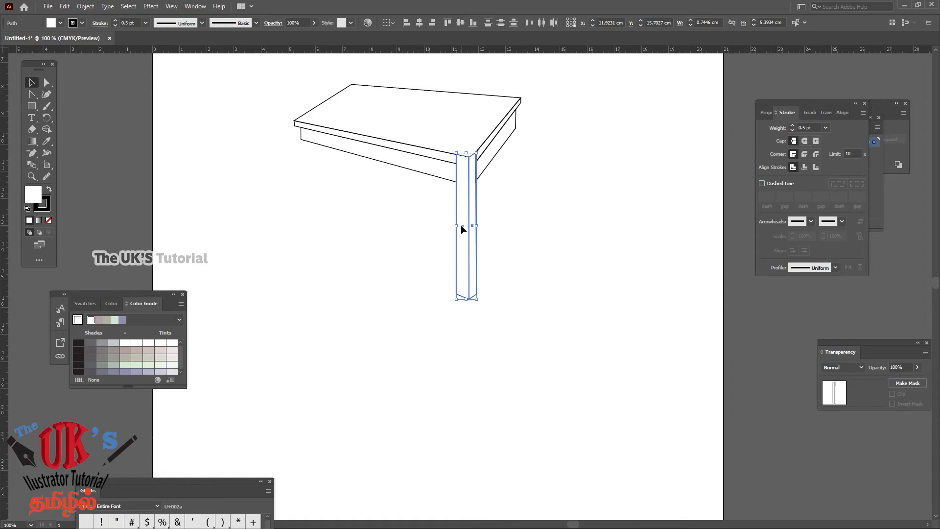
Duplicate the leg and place the copy under the tabletop's left corner, with its right edge at about X 6.16 cm and foot at Y 14.71 cm
{"action": "left_click_drag", "start_coordinate": [461, 229], "coordinate": [390, 227]}
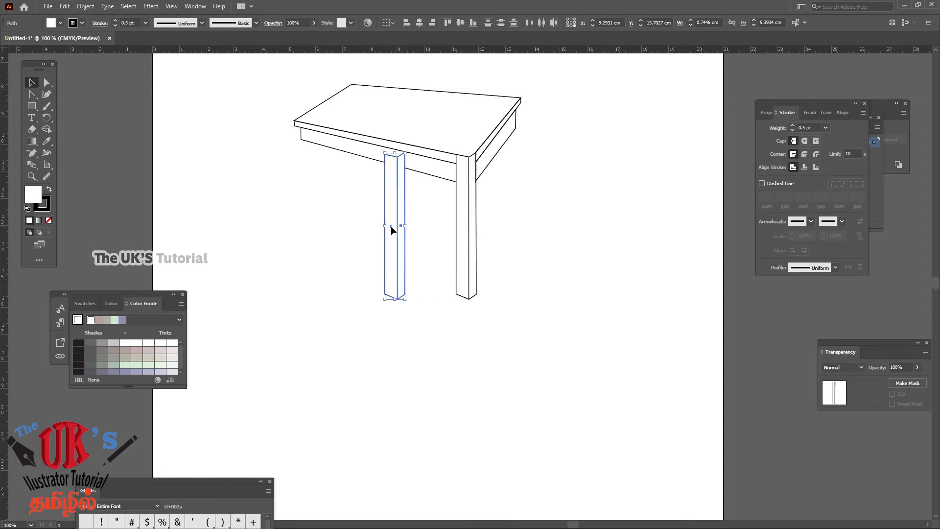
{"action": "left_click_drag", "start_coordinate": [391, 226], "coordinate": [304, 199]}
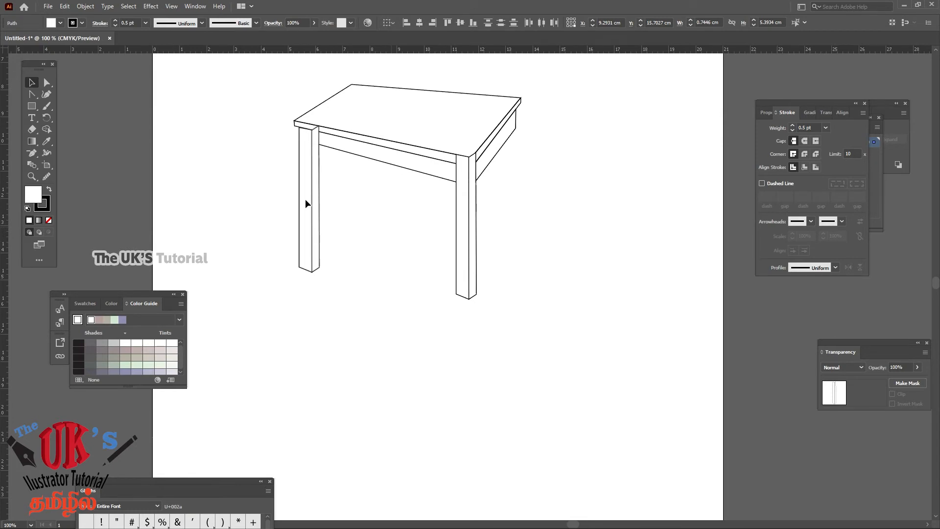
{"action": "left_click_drag", "start_coordinate": [305, 199], "coordinate": [305, 199]}
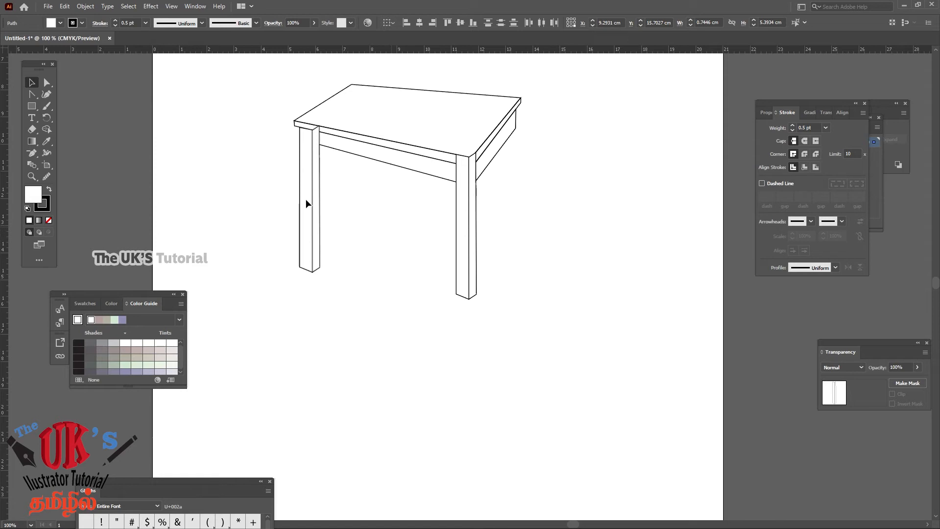
{"action": "left_click_drag", "start_coordinate": [305, 199], "coordinate": [305, 200]}
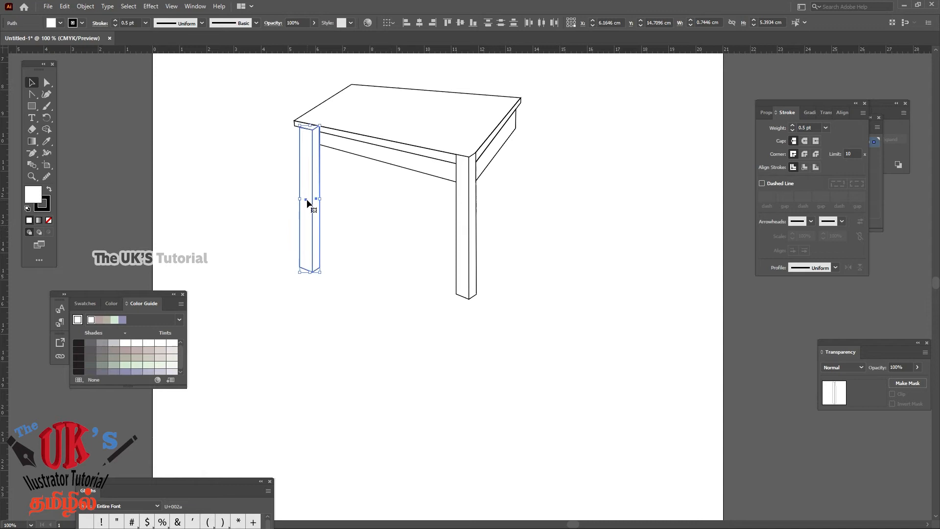
{"action": "left_click", "coordinate": [392, 257]}
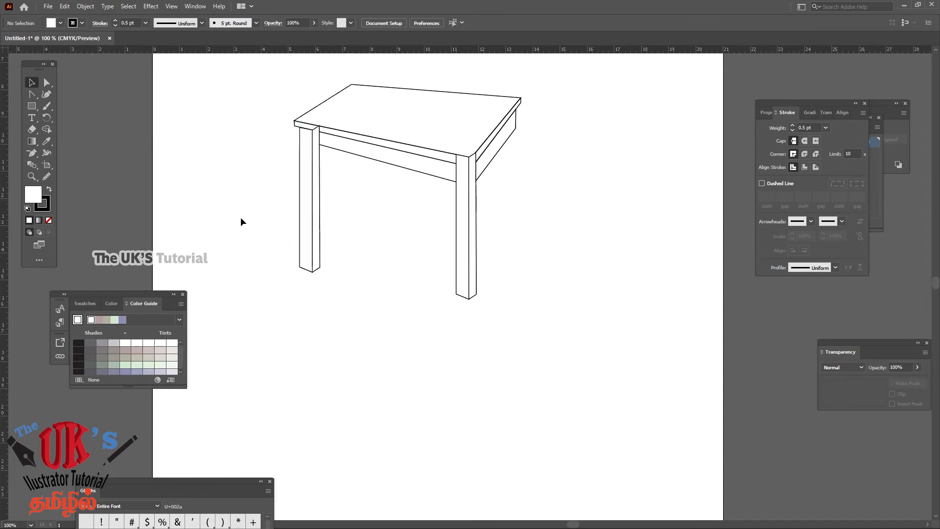
Duplicate both front legs together and place the copies near the table's rear corners, with the outermost edge at about X 13.71 cm
{"action": "left_click_drag", "start_coordinate": [252, 214], "coordinate": [342, 275]}
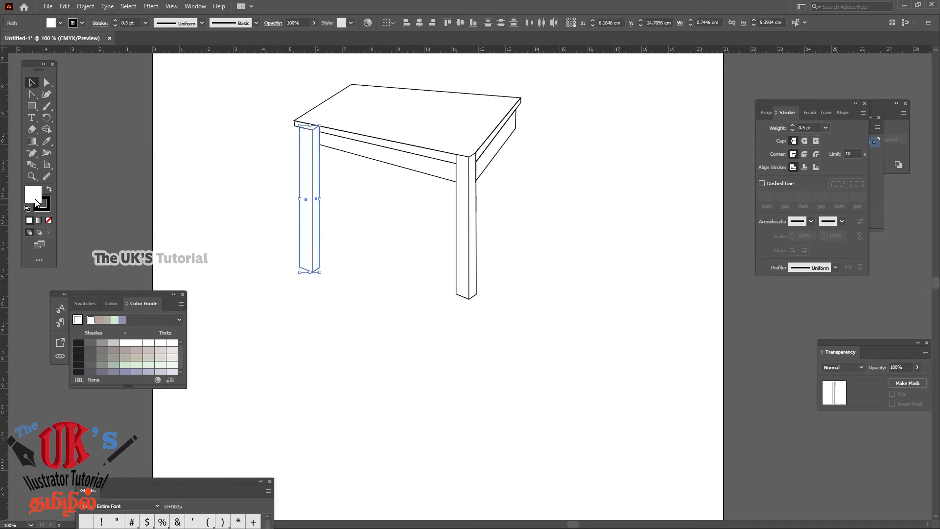
{"action": "left_click", "coordinate": [546, 215]}
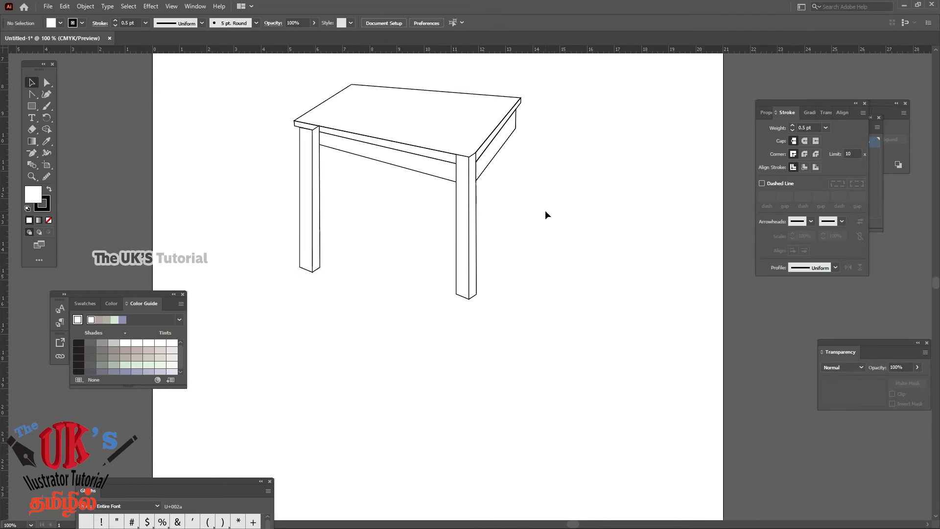
{"action": "left_click_drag", "start_coordinate": [288, 232], "coordinate": [357, 293]}
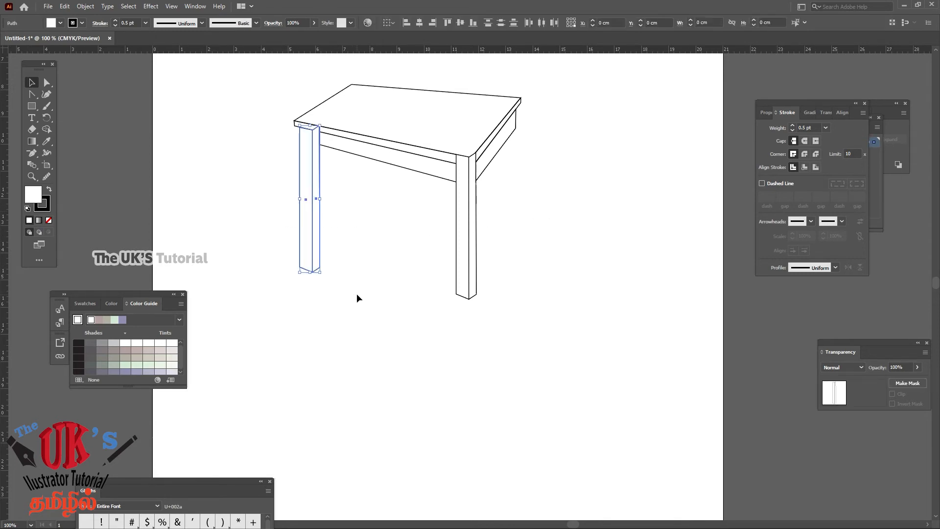
{"action": "left_click_drag", "start_coordinate": [433, 263], "coordinate": [512, 318]}
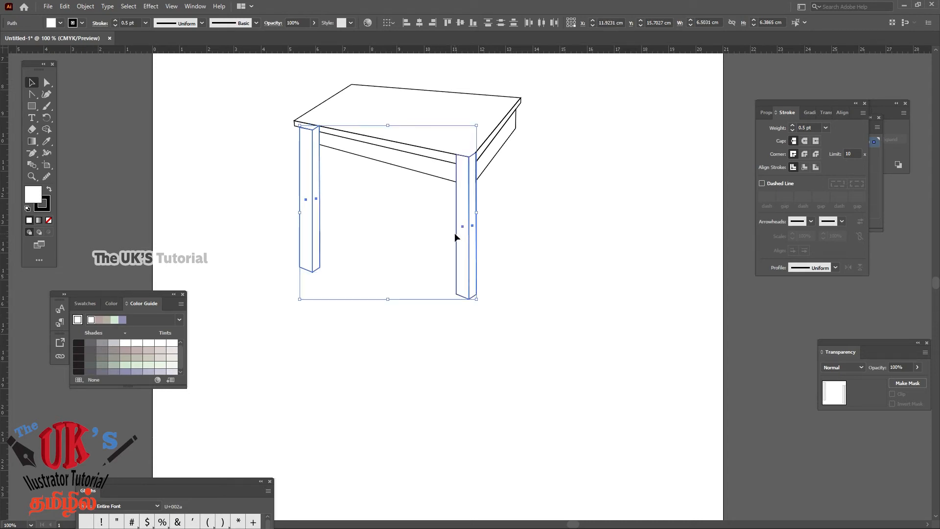
{"action": "left_click_drag", "start_coordinate": [454, 234], "coordinate": [252, 343]}
{"action": "left_click", "coordinate": [543, 285]}
{"action": "left_click_drag", "start_coordinate": [463, 228], "coordinate": [511, 191]}
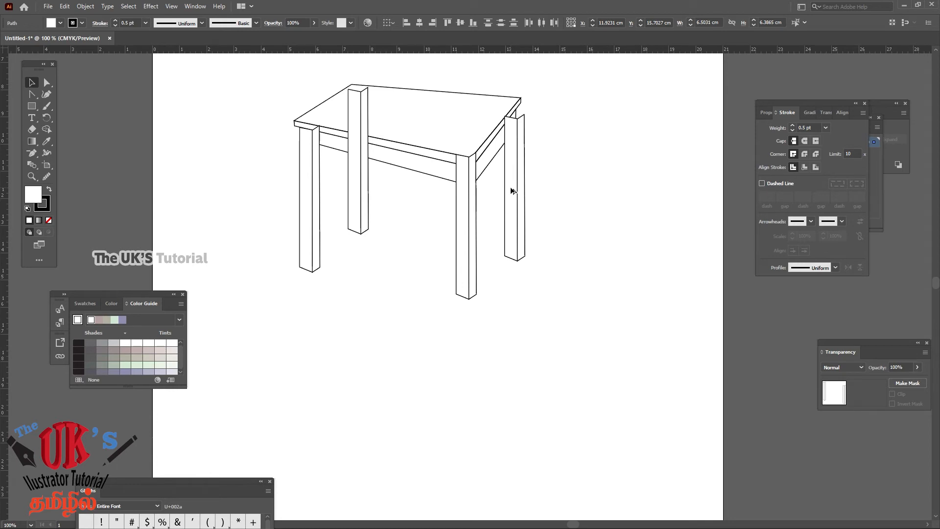
{"action": "left_click", "coordinate": [544, 244]}
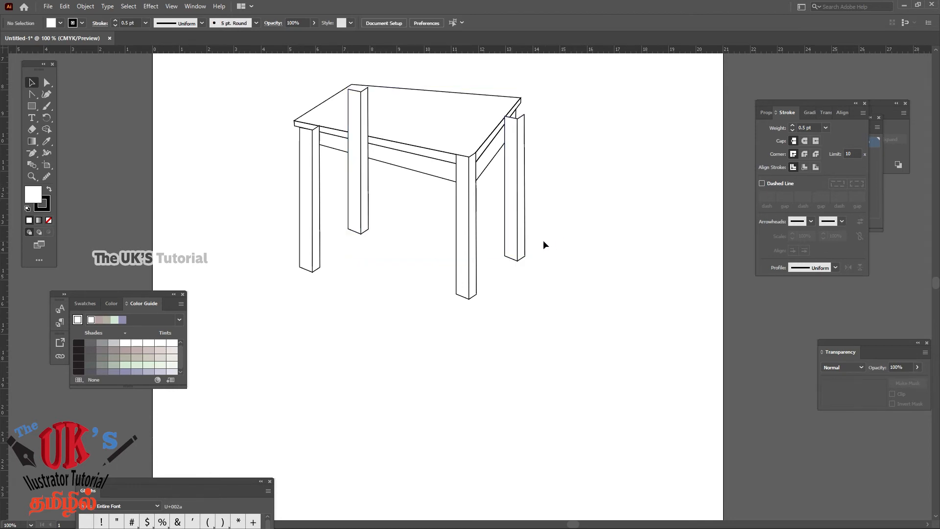
Move the right rear leg under the tabletop's corner, with its right edge at about X 13.38 cm and foot at Y 13.97 cm
{"action": "left_click_drag", "start_coordinate": [493, 272], "coordinate": [492, 272]}
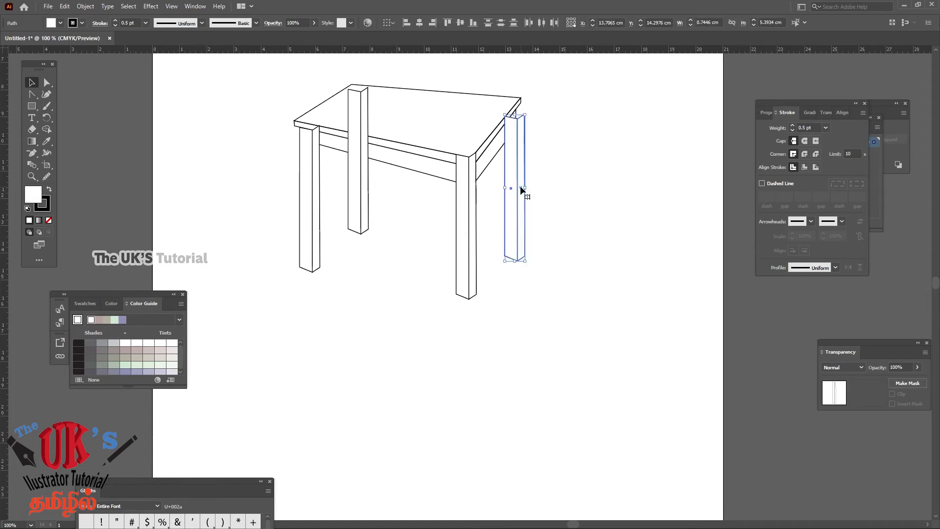
{"action": "mouse_move", "coordinate": [520, 187]}
{"action": "left_mouse_down"}
{"action": "mouse_move", "coordinate": [509, 190]}
{"action": "mouse_move", "coordinate": [541, 205]}
{"action": "mouse_move", "coordinate": [512, 180]}
{"action": "left_mouse_up"}
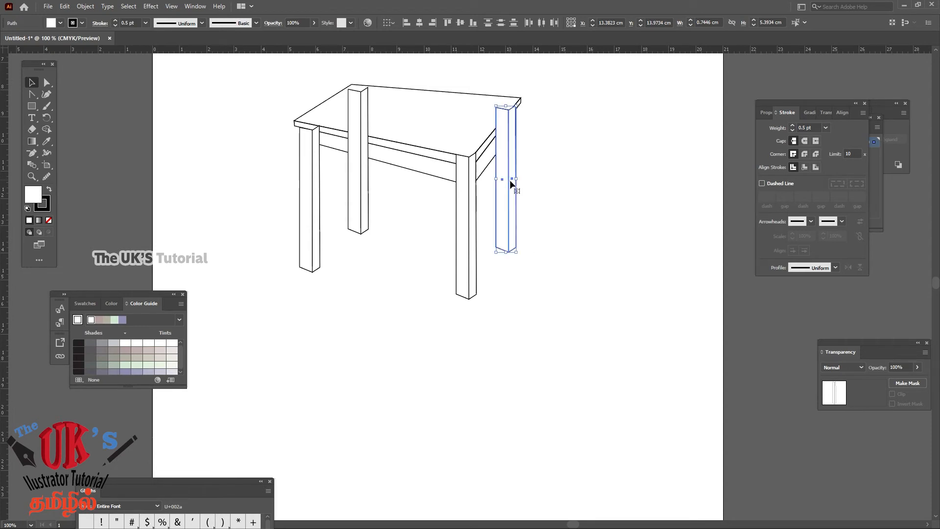
{"action": "left_click", "coordinate": [583, 178]}
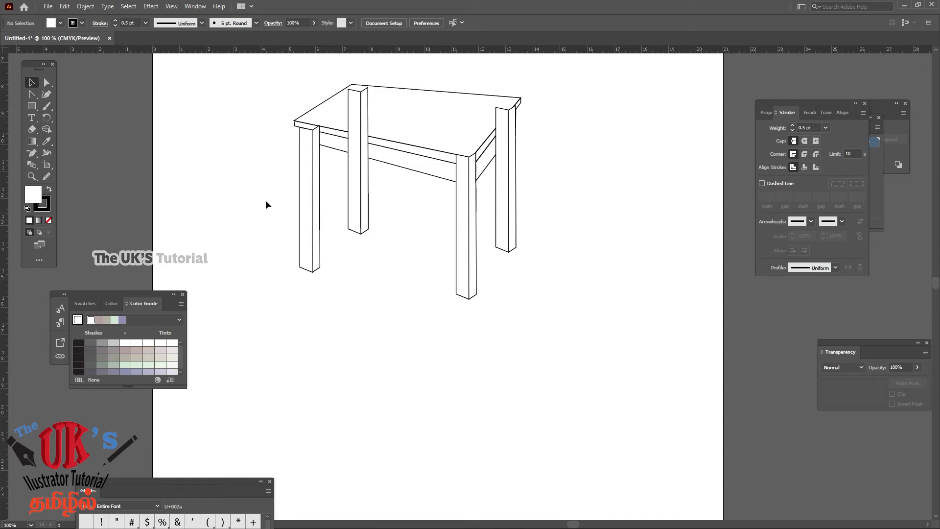
Select all four legs and send them to the back, behind the tabletop and panels
{"action": "left_click_drag", "start_coordinate": [265, 200], "coordinate": [587, 317]}
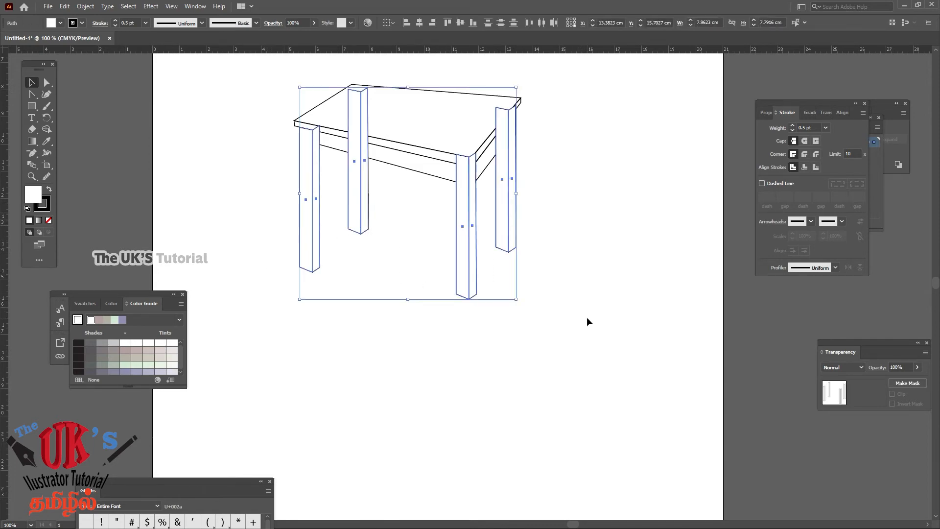
{"action": "right_click", "coordinate": [511, 206]}
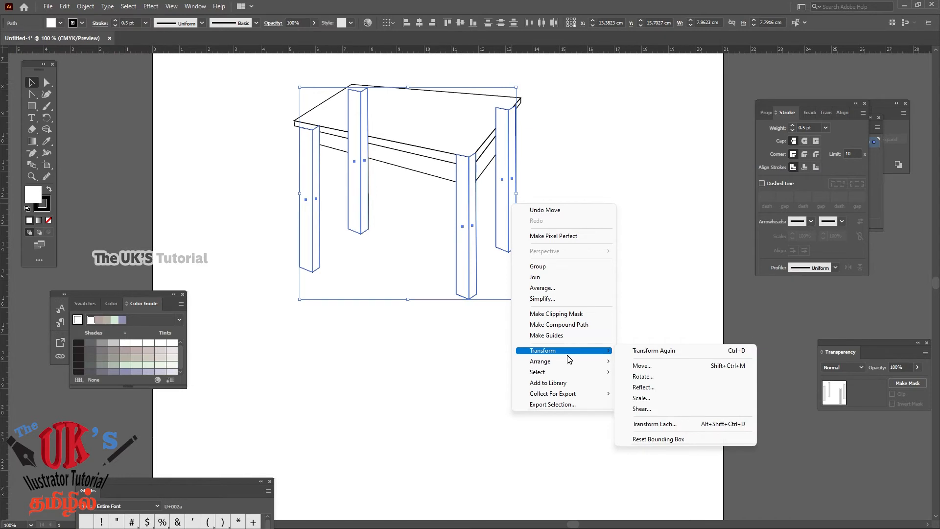
{"action": "mouse_move", "coordinate": [570, 364]}
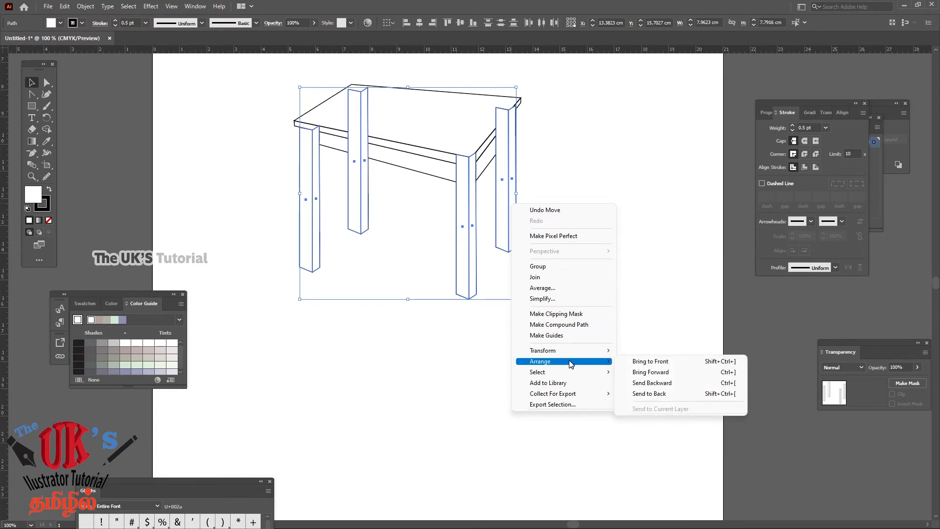
{"action": "left_click", "coordinate": [656, 393]}
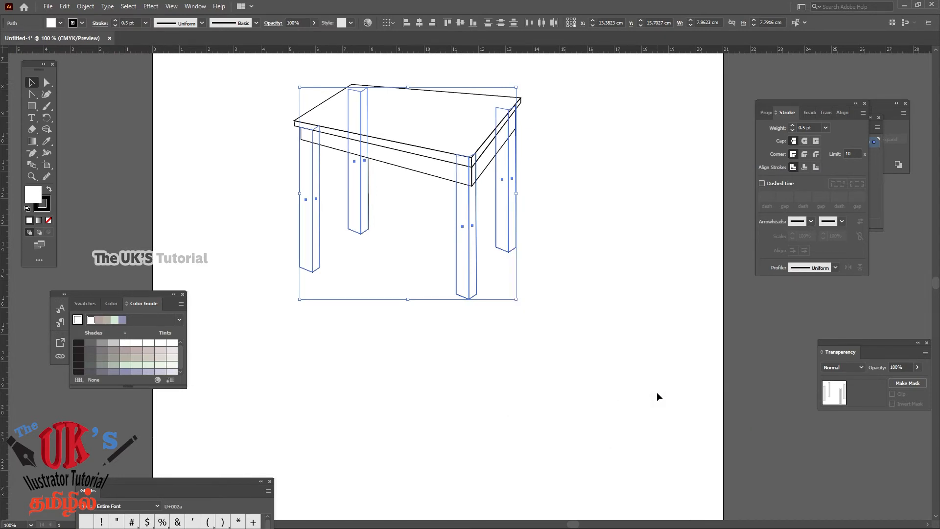
{"action": "left_click", "coordinate": [642, 171]}
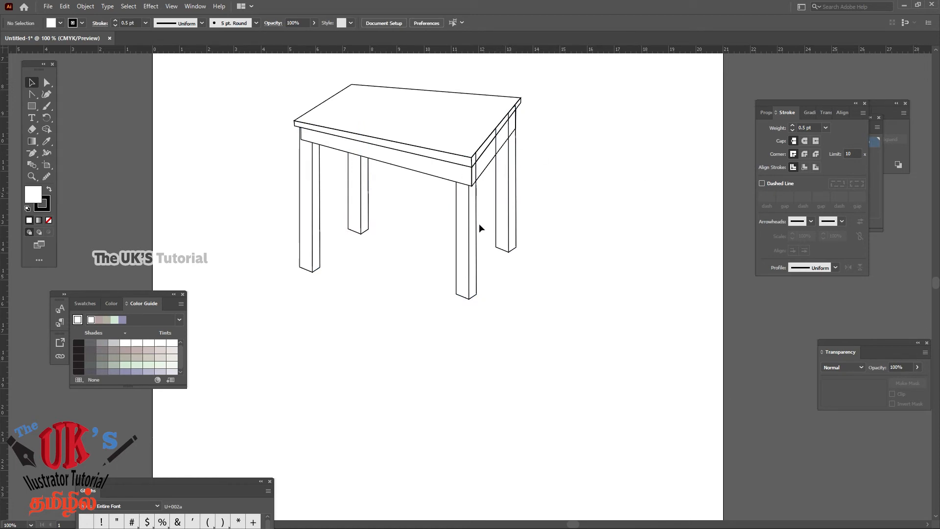
{"action": "left_click_drag", "start_coordinate": [484, 227], "coordinate": [545, 273]}
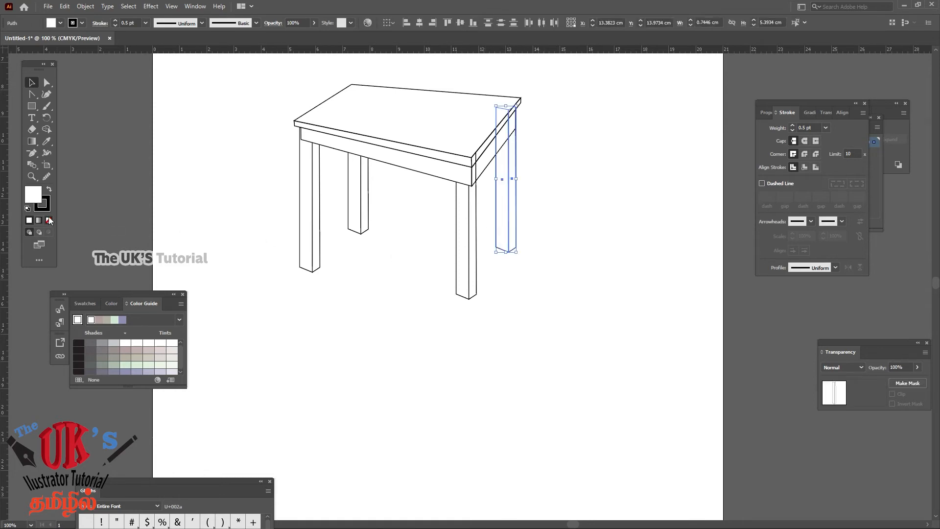
{"action": "left_click", "coordinate": [516, 242]}
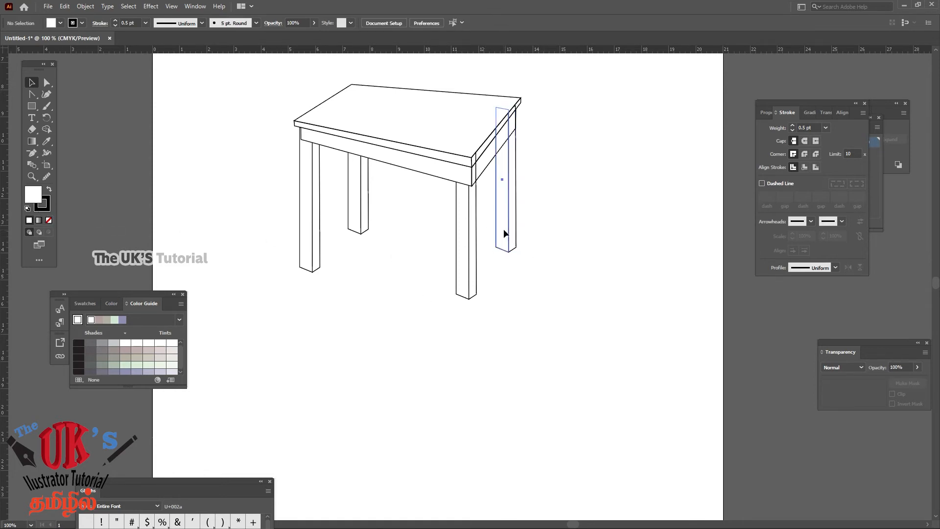
{"action": "left_click", "coordinate": [503, 229]}
{"action": "left_click", "coordinate": [568, 139]}
{"action": "left_click", "coordinate": [492, 180]}
{"action": "left_click", "coordinate": [557, 139]}
Nudge both faces of the left front leg right to X 6.24 cm so it lines up with the front panel's end
{"action": "left_click_drag", "start_coordinate": [327, 281], "coordinate": [333, 287]}
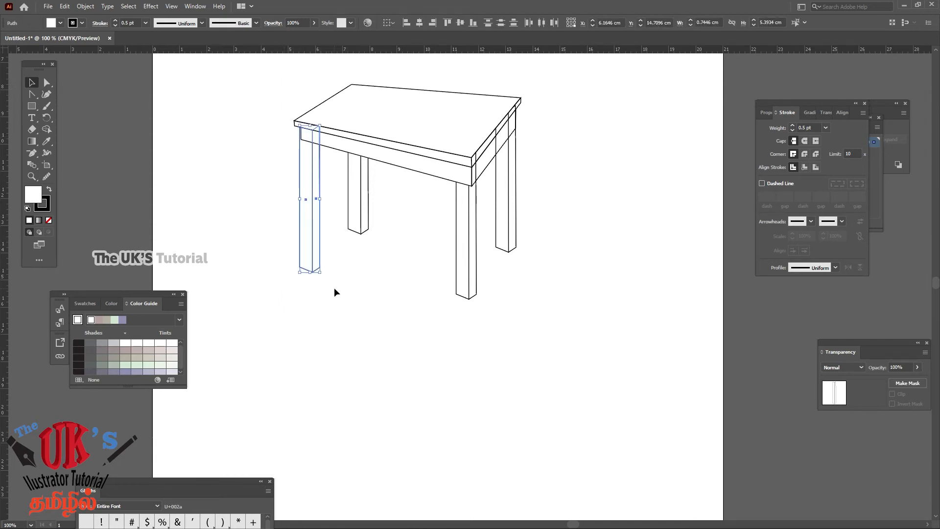
{"action": "key", "text": "Right"}
{"action": "key", "text": "Right"}
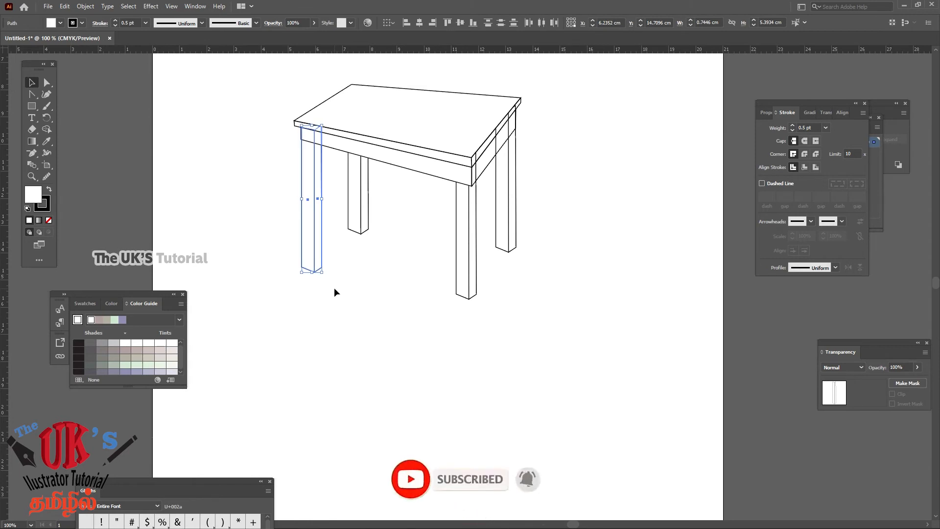
{"action": "left_click", "coordinate": [536, 125]}
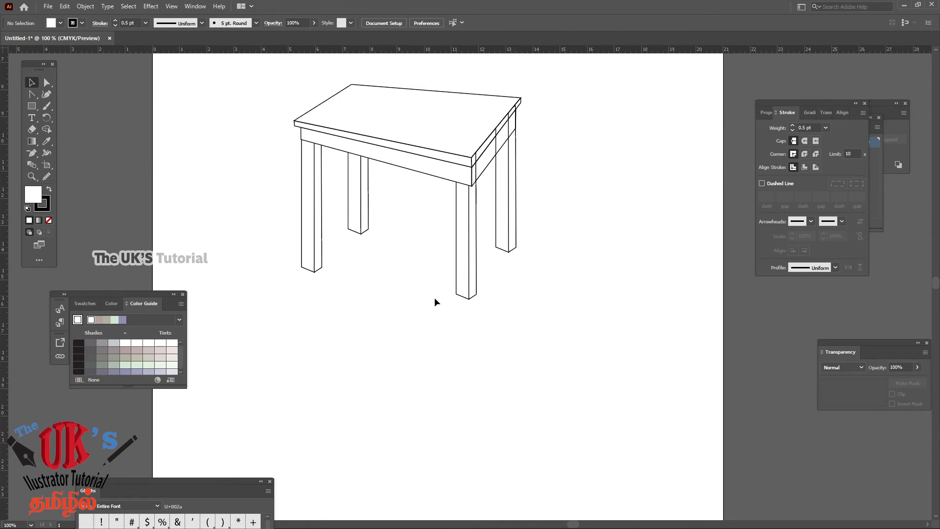
Shorten the left front leg to about 5.04 cm tall by raising only its bottom anchor points
{"action": "left_click", "coordinate": [45, 84]}
{"action": "left_click_drag", "start_coordinate": [294, 261], "coordinate": [340, 293]}
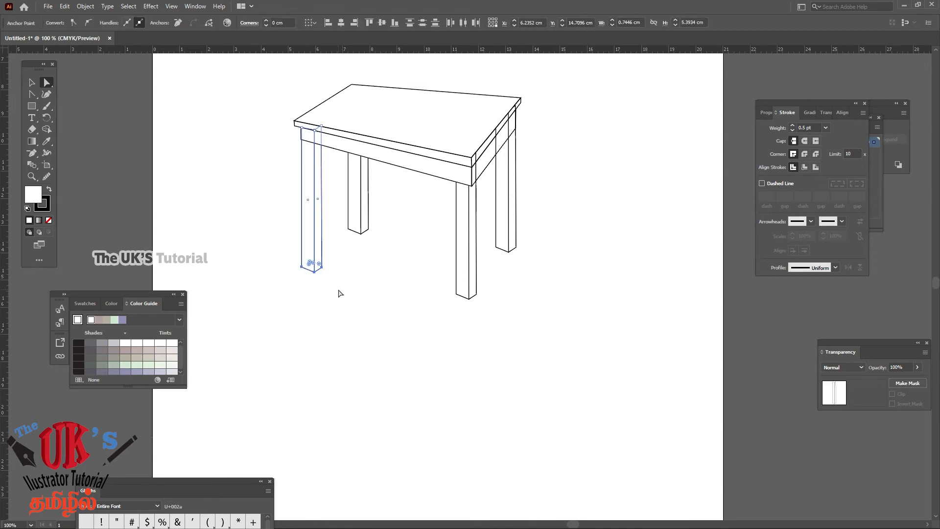
{"action": "key", "text": "Up"}
{"action": "key", "text": "Up"}
{"action": "key", "text": "Up"}
{"action": "key", "text": "Up"}
{"action": "key", "text": "Up"}
{"action": "key", "text": "Up"}
{"action": "key", "text": "Up"}
{"action": "key", "text": "Up"}
{"action": "key", "text": "Up"}
{"action": "key", "text": "Up"}
{"action": "key", "text": "Up"}
{"action": "key", "text": "Up"}
{"action": "key", "text": "Up"}
{"action": "key", "text": "Up"}
{"action": "key", "text": "Up"}
{"action": "key", "text": "Up"}
{"action": "key", "text": "Up"}
{"action": "key", "text": "Up"}
{"action": "key", "text": "Up"}
{"action": "key", "text": "Up"}
{"action": "key", "text": "Up"}
{"action": "key", "text": "Up"}
{"action": "key", "text": "Up"}
{"action": "key", "text": "Up"}
{"action": "key", "text": "Down"}
{"action": "key", "text": "Down"}
{"action": "key", "text": "Down"}
{"action": "key", "text": "Down"}
{"action": "key", "text": "Down"}
{"action": "key", "text": "Down"}
{"action": "key", "text": "Down"}
{"action": "key", "text": "Down"}
{"action": "key", "text": "Down"}
{"action": "key", "text": "Down"}
{"action": "key", "text": "Down"}
{"action": "key", "text": "Down"}
{"action": "key", "text": "Down"}
{"action": "key", "text": "Down"}
{"action": "key", "text": "Down"}
{"action": "key", "text": "Down"}
{"action": "key", "text": "Down"}
{"action": "key", "text": "Down"}
{"action": "key", "text": "Down"}
{"action": "key", "text": "Down"}
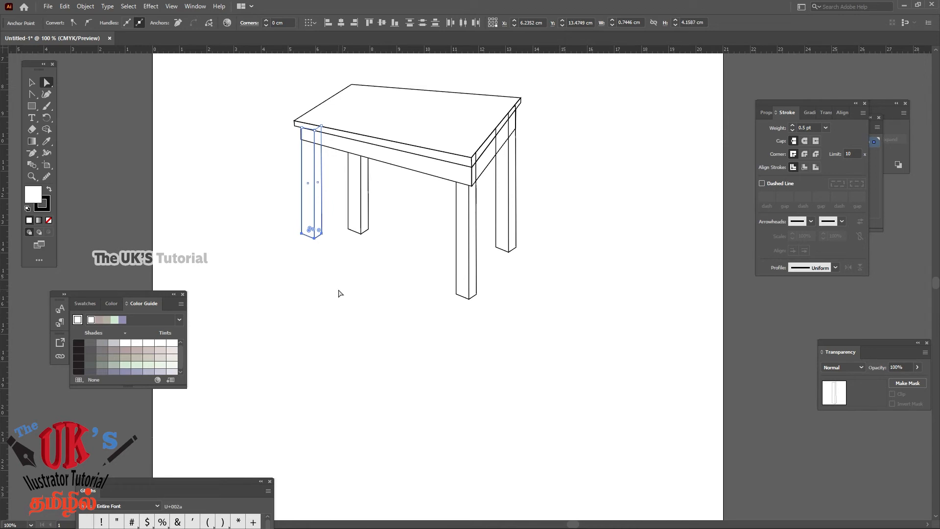
{"action": "key", "text": "Down"}
{"action": "key", "text": "Down"}
{"action": "key", "text": "Down"}
{"action": "key", "text": "Down"}
{"action": "key", "text": "Down"}
{"action": "key", "text": "Down"}
{"action": "key", "text": "Down"}
{"action": "key", "text": "Down"}
{"action": "key", "text": "Down"}
{"action": "key", "text": "Down"}
{"action": "key", "text": "Down"}
{"action": "key", "text": "Down"}
{"action": "key", "text": "Down"}
{"action": "key", "text": "Down"}
{"action": "key", "text": "Down"}
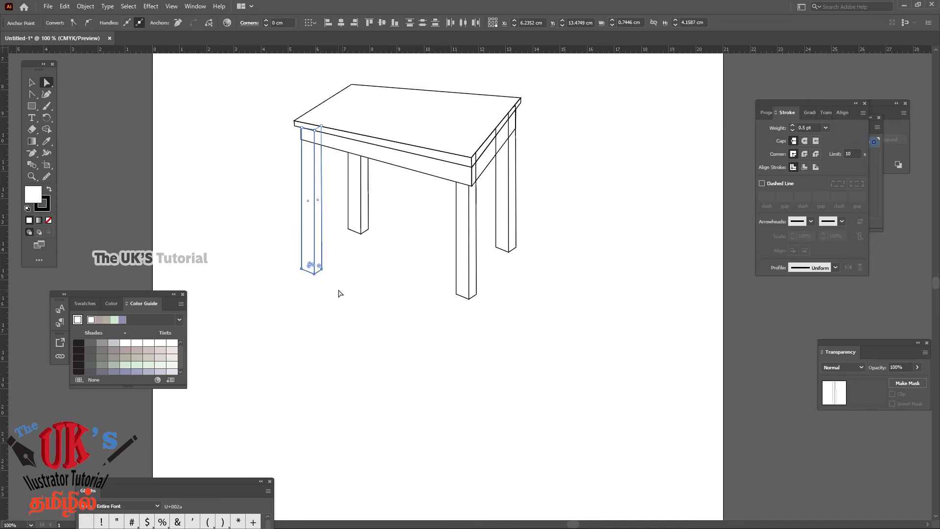
{"action": "key", "text": "Up"}
{"action": "key", "text": "Up"}
{"action": "key", "text": "Up"}
{"action": "key", "text": "Up"}
{"action": "key", "text": "Up"}
{"action": "key", "text": "Up"}
{"action": "key", "text": "Up"}
{"action": "key", "text": "Up"}
{"action": "key", "text": "Up"}
{"action": "key", "text": "Up"}
{"action": "key", "text": "Up"}
{"action": "key", "text": "Up"}
{"action": "key", "text": "Up"}
{"action": "key", "text": "Up"}
{"action": "key", "text": "Up"}
{"action": "key", "text": "Up"}
{"action": "left_click", "coordinate": [582, 234]}
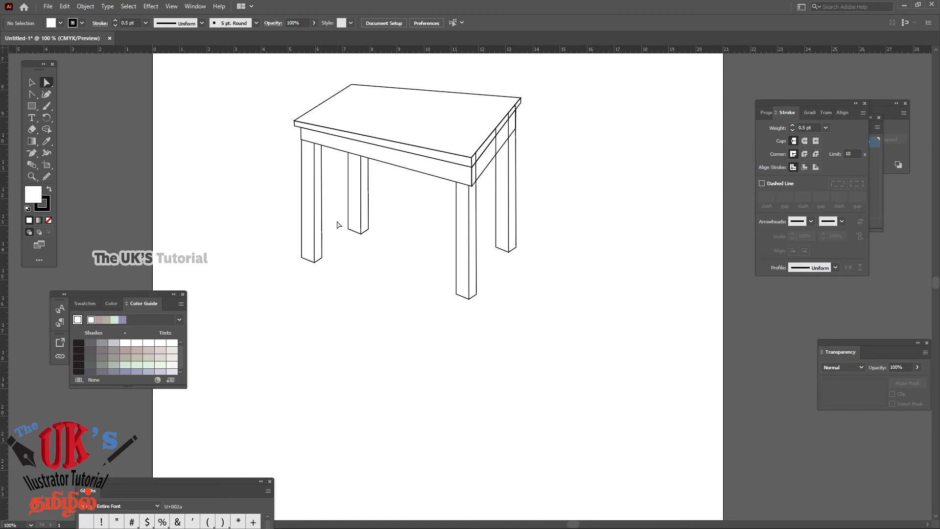
Shorten the left rear leg to about 5.01 cm tall by raising only its bottom anchor points
{"action": "left_click_drag", "start_coordinate": [337, 219], "coordinate": [397, 264]}
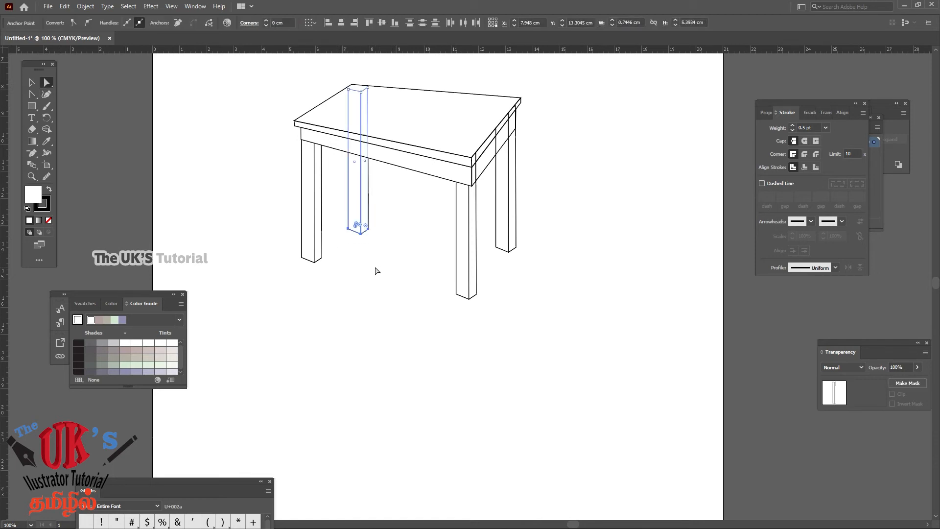
{"action": "key", "text": "Up"}
{"action": "key", "text": "Up"}
{"action": "key", "text": "Up"}
{"action": "key", "text": "Up"}
{"action": "key", "text": "Up"}
{"action": "key", "text": "Up"}
{"action": "key", "text": "Up"}
{"action": "key", "text": "Up"}
{"action": "key", "text": "Up"}
{"action": "key", "text": "Up"}
Duplicate the tabletop straight down to the leg feet at about Y 15.73 cm and remove the copy's fill to serve as a guide
{"action": "left_click", "coordinate": [28, 85]}
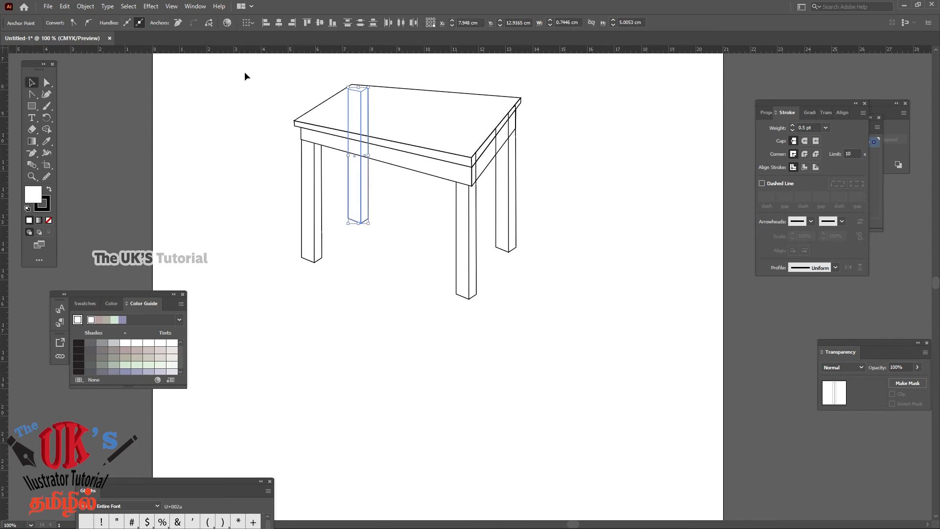
{"action": "left_click", "coordinate": [425, 91]}
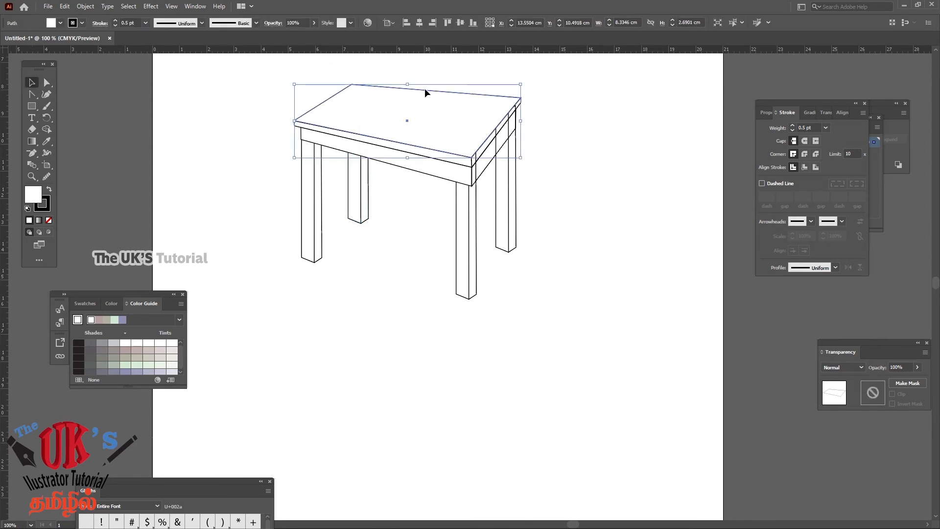
{"action": "left_click_drag", "start_coordinate": [424, 88], "coordinate": [433, 236]}
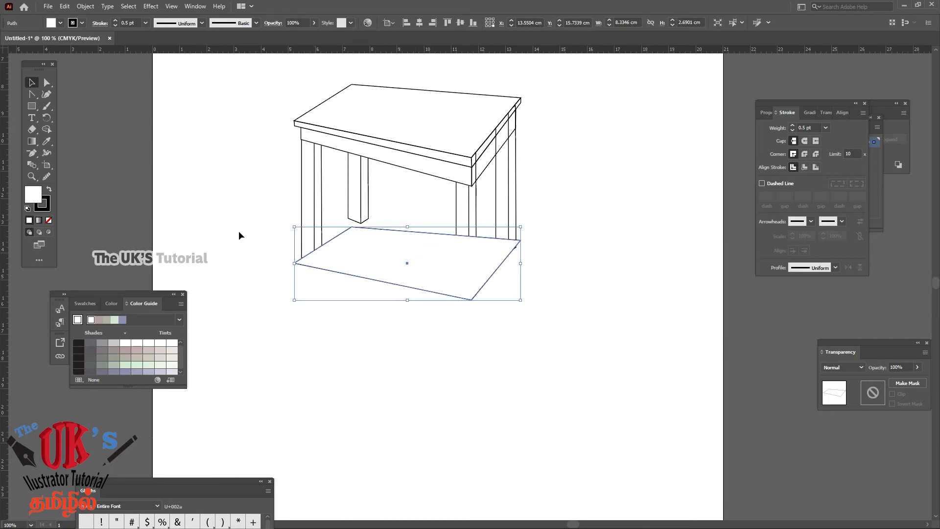
{"action": "left_click", "coordinate": [49, 221]}
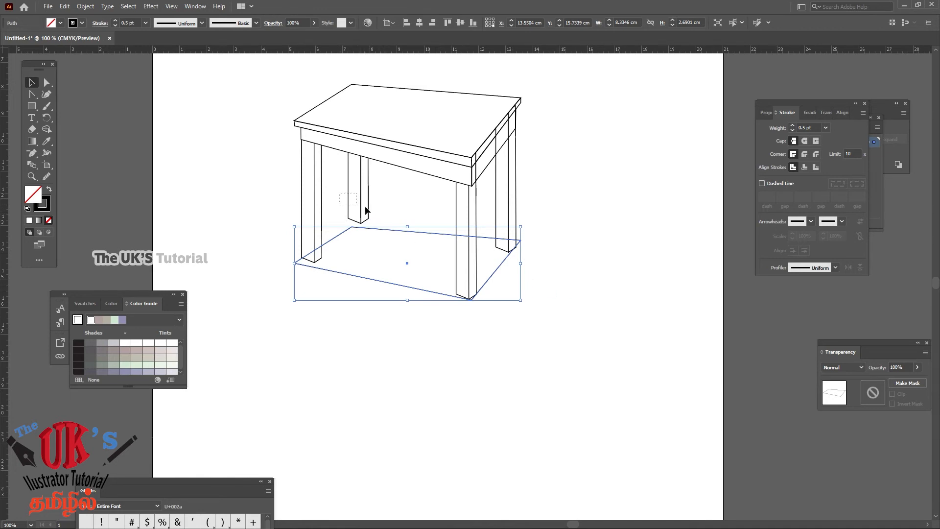
Move both faces of the left rear leg down to Y 13.23 cm, toward the guide outline's rear corner
{"action": "left_click_drag", "start_coordinate": [365, 207], "coordinate": [383, 214]}
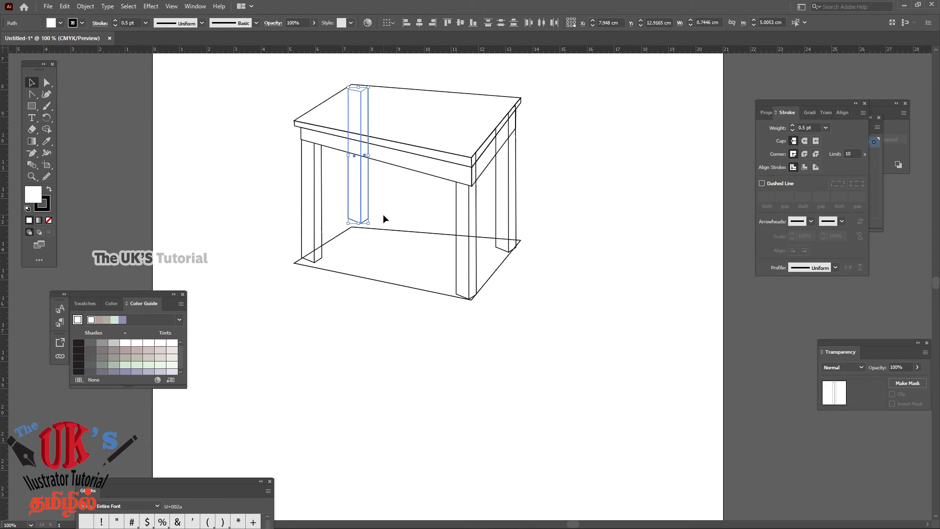
{"action": "key", "text": "Down"}
{"action": "key", "text": "Down"}
{"action": "key", "text": "Down"}
{"action": "key", "text": "Down"}
{"action": "key", "text": "Down"}
{"action": "key", "text": "Down"}
{"action": "key", "text": "Down"}
{"action": "key", "text": "Down"}
{"action": "key", "text": "Down"}
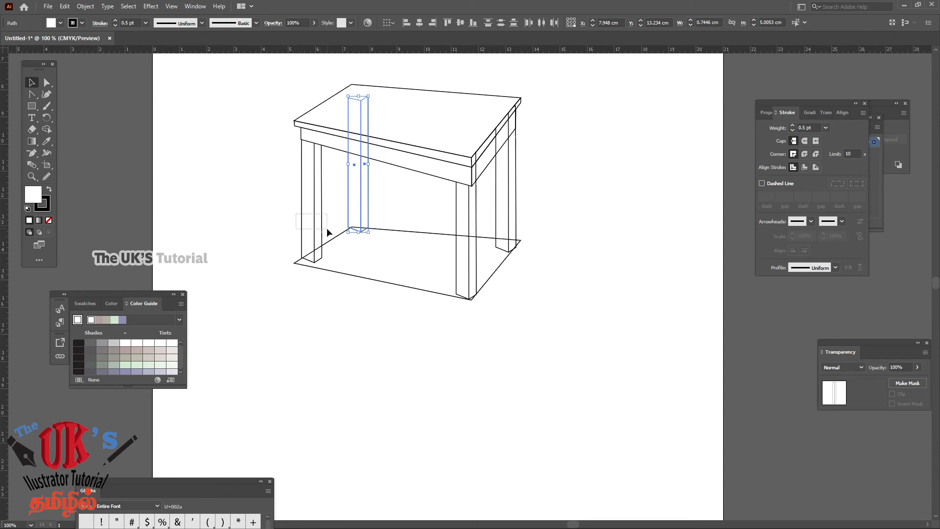
Nudge the left front leg down onto the guide outline, and delete the guide shape under the table
{"action": "left_click_drag", "start_coordinate": [327, 227], "coordinate": [327, 228]}
{"action": "key", "text": "Down"}
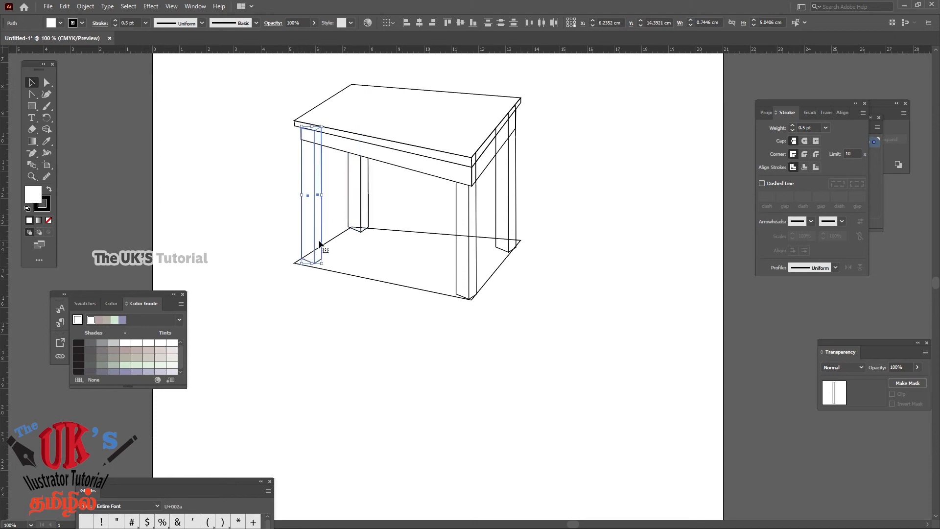
{"action": "key", "text": "Down"}
{"action": "left_click", "coordinate": [299, 165]}
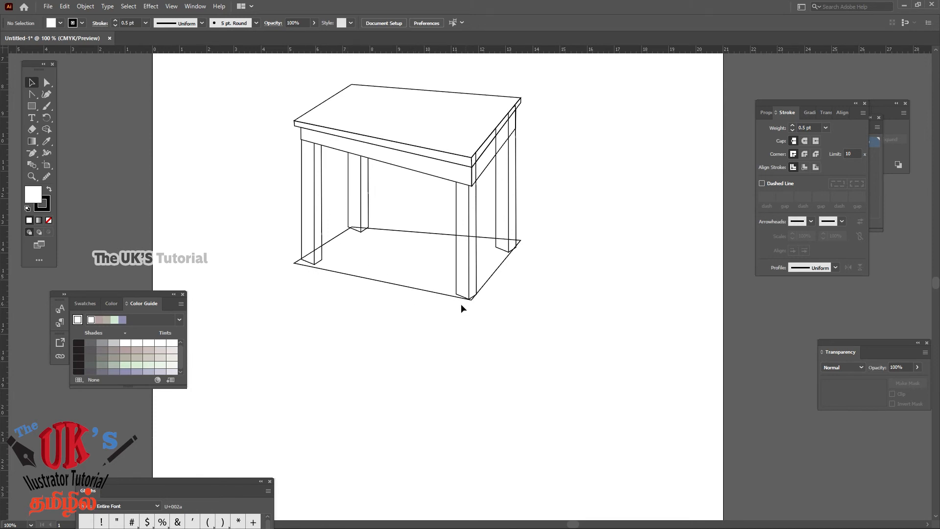
{"action": "left_click", "coordinate": [438, 296]}
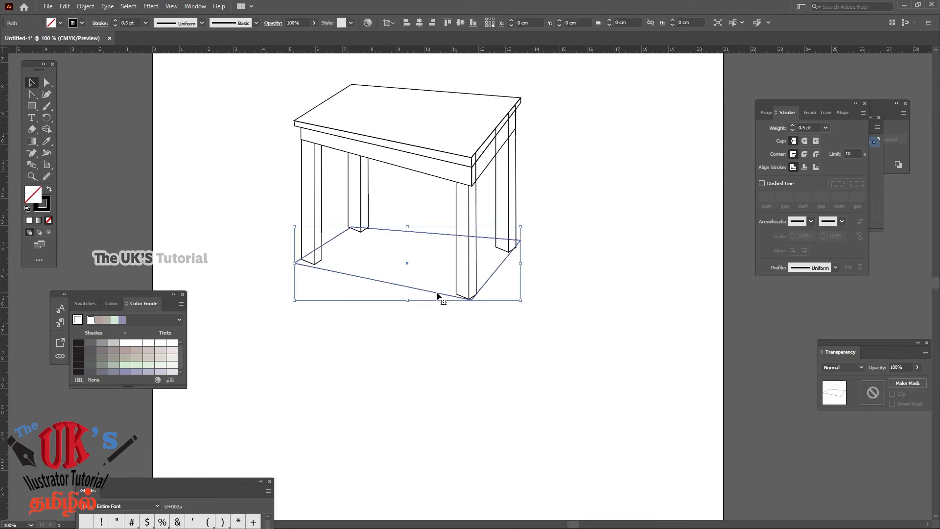
{"action": "key", "text": "Delete"}
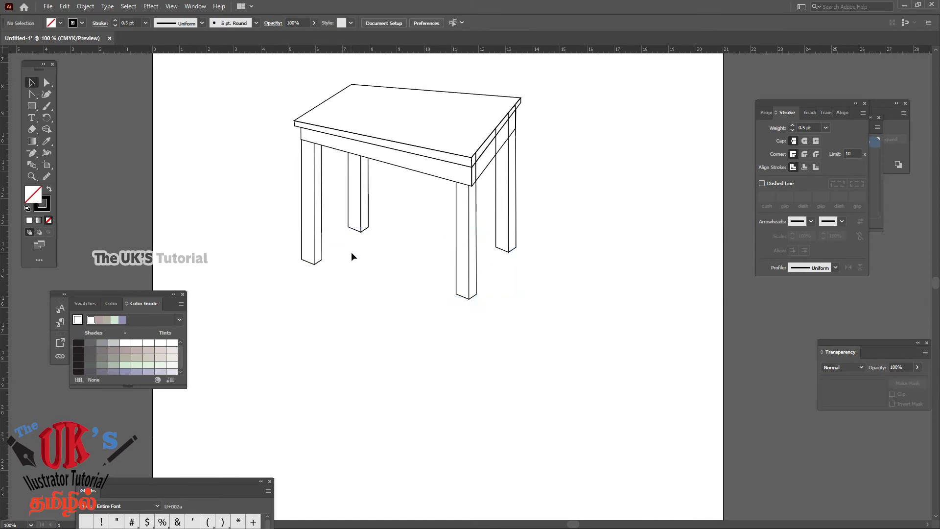
Select both faces of the right front leg and lower them slightly below their current position
{"action": "left_click_drag", "start_coordinate": [488, 278], "coordinate": [428, 316]}
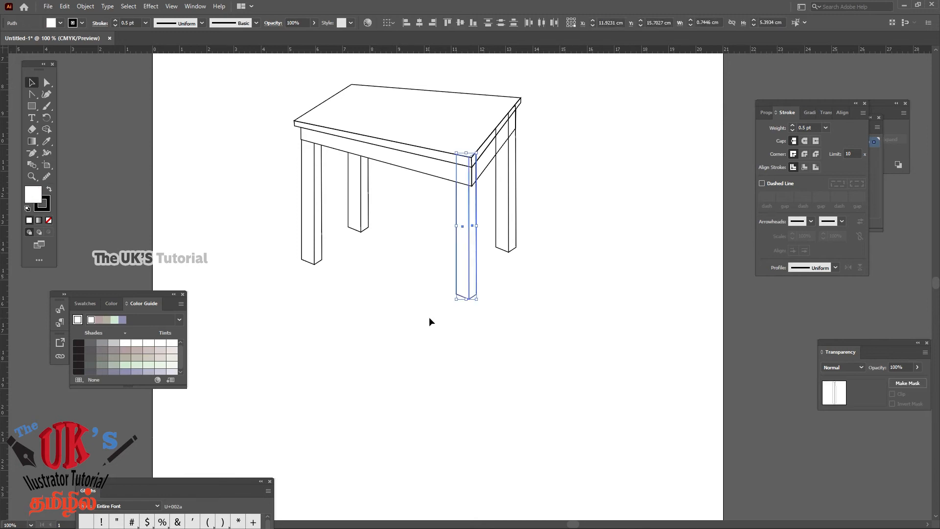
{"action": "key", "text": "Down"}
{"action": "key", "text": "Down"}
{"action": "key", "text": "Down"}
{"action": "key", "text": "Down"}
{"action": "left_click", "coordinate": [550, 245]}
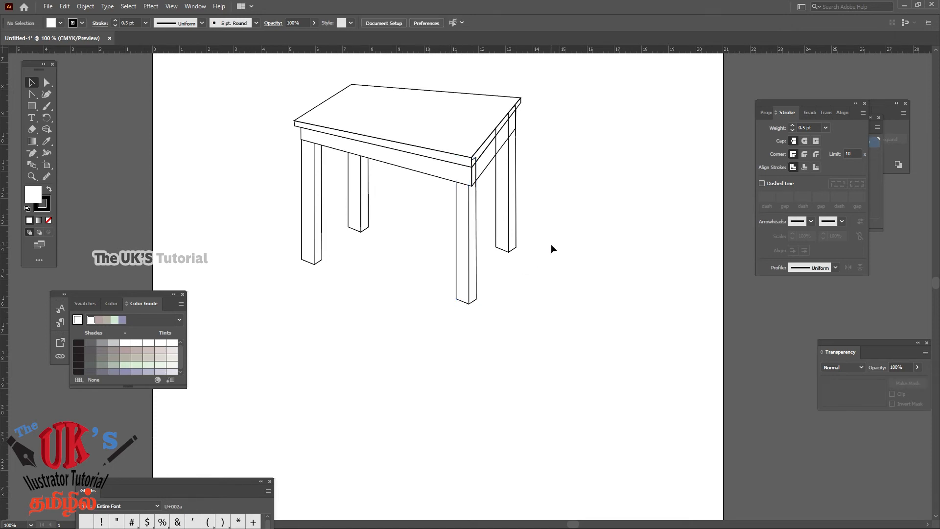
Fill the tabletop with the orange-yellow colour #EEA820
{"action": "scroll", "coordinate": [579, 183], "scroll_direction": "up", "scroll_amount": 2}
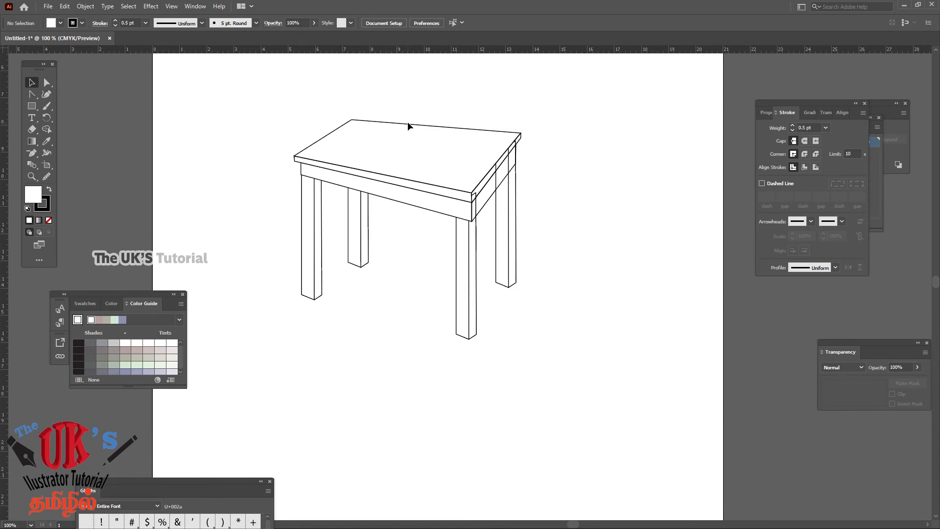
{"action": "left_click", "coordinate": [412, 134]}
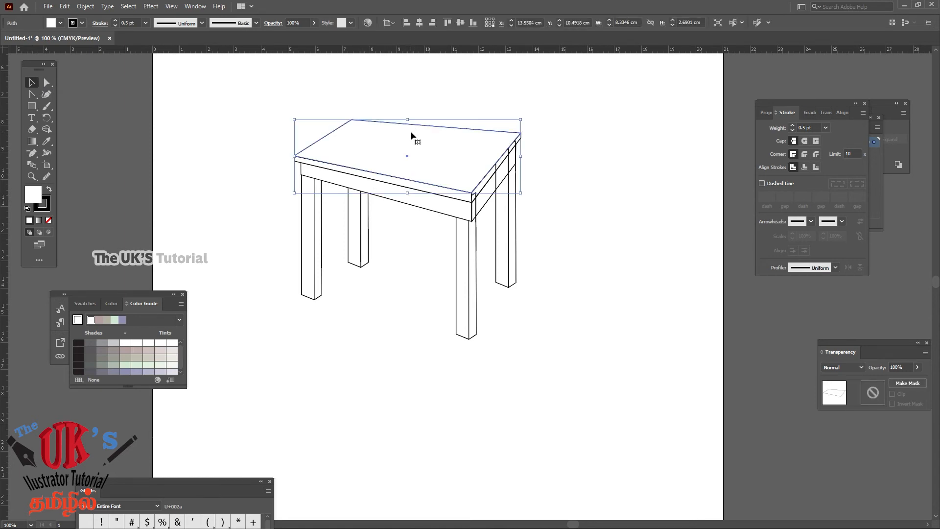
{"action": "double_click", "coordinate": [31, 196]}
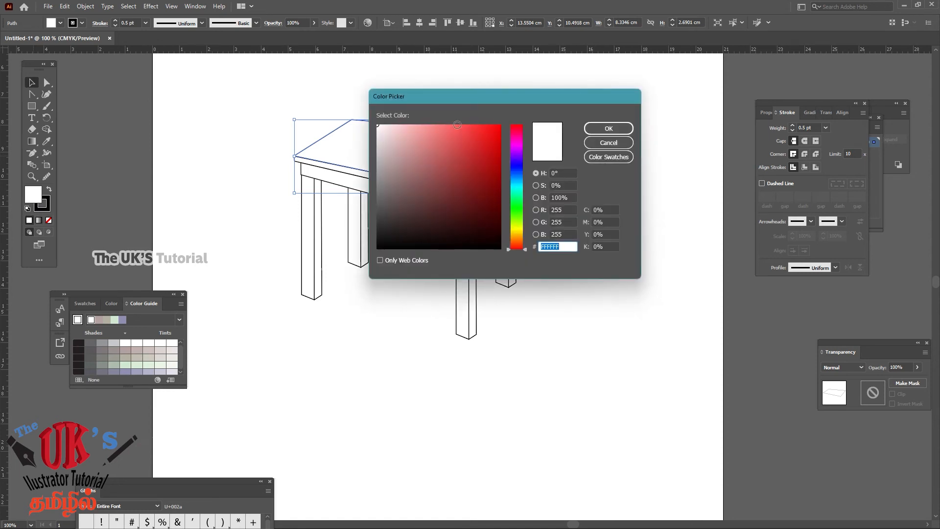
{"action": "left_click_drag", "start_coordinate": [483, 97], "coordinate": [527, 92]}
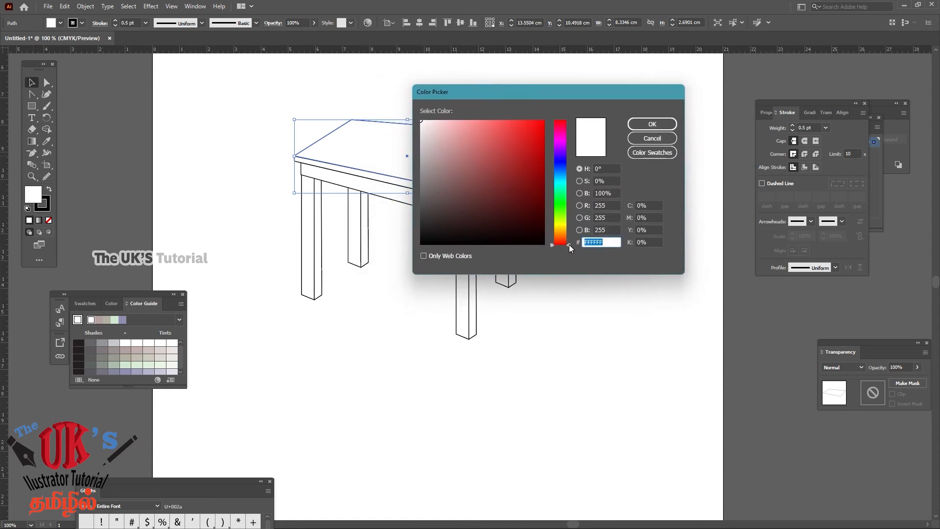
{"action": "mouse_move", "coordinate": [569, 244]}
{"action": "left_mouse_down"}
{"action": "mouse_move", "coordinate": [568, 200]}
{"action": "mouse_move", "coordinate": [571, 228]}
{"action": "left_mouse_up"}
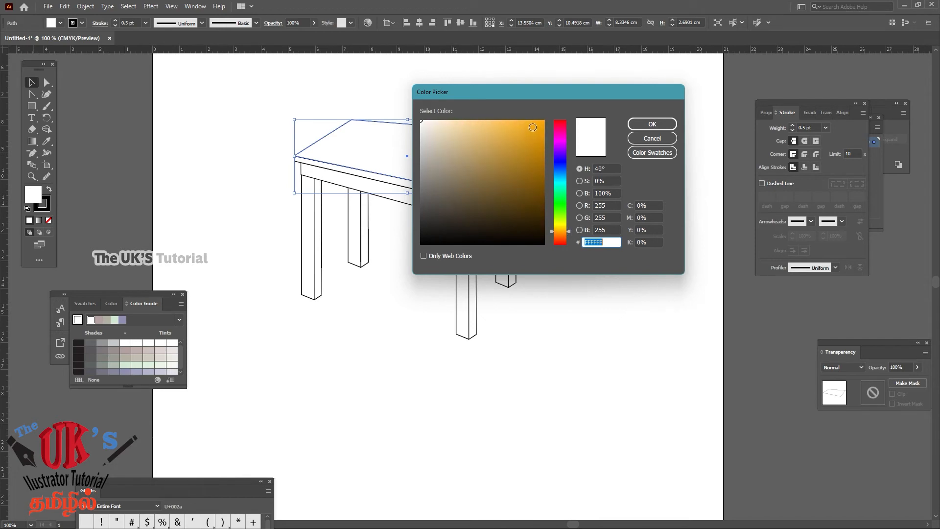
{"action": "left_click", "coordinate": [533, 127]}
{"action": "left_click", "coordinate": [642, 126]}
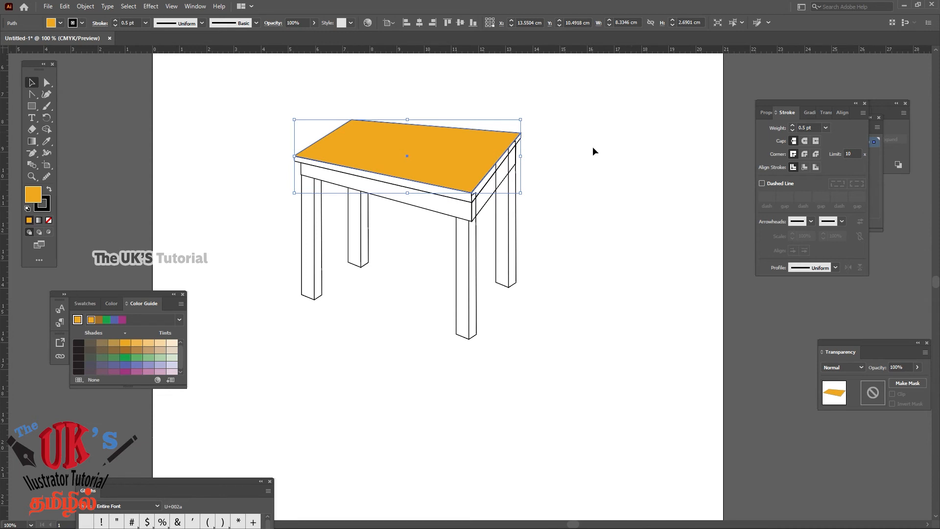
{"action": "left_click", "coordinate": [539, 149]}
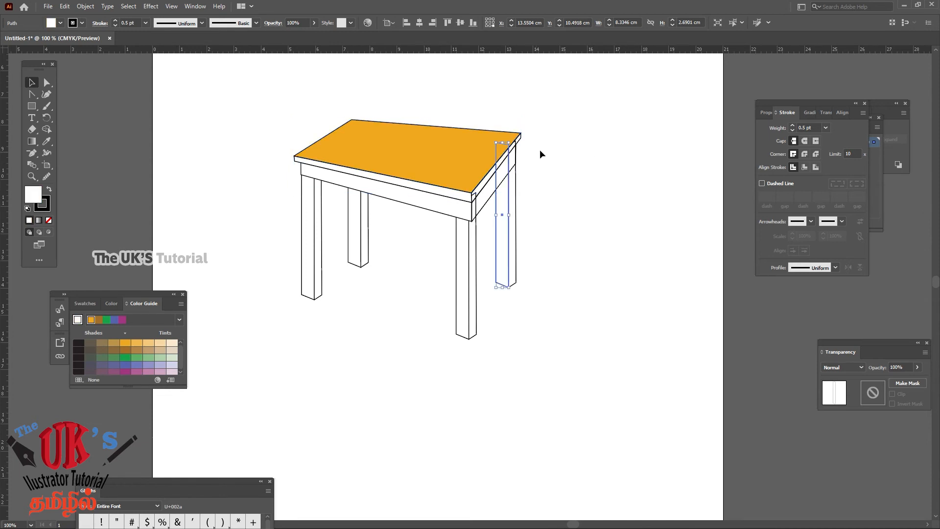
Sample the tabletop's fill onto the front edge strip with the Eyedropper and darken it to #CC8E1F
{"action": "left_click", "coordinate": [412, 186]}
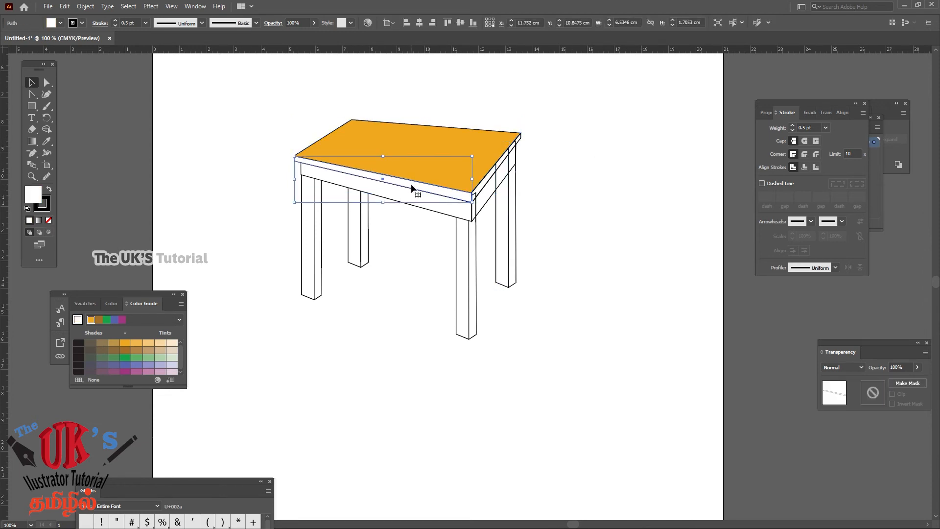
{"action": "left_click", "coordinate": [46, 141]}
{"action": "left_click", "coordinate": [363, 130]}
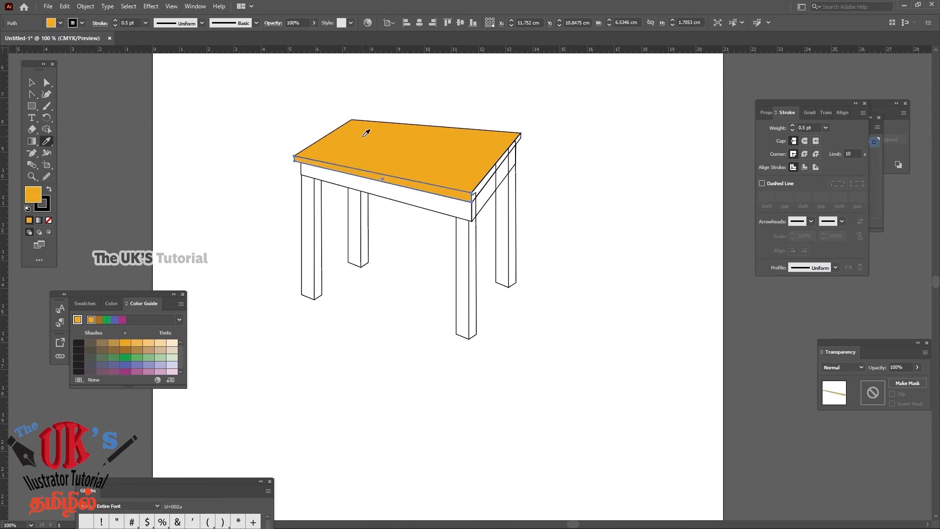
{"action": "double_click", "coordinate": [33, 195]}
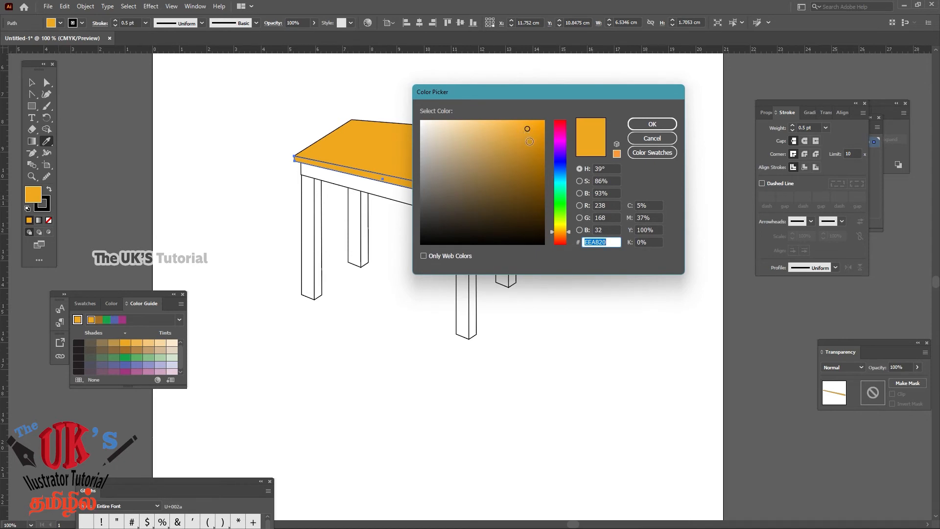
{"action": "left_click", "coordinate": [527, 144]}
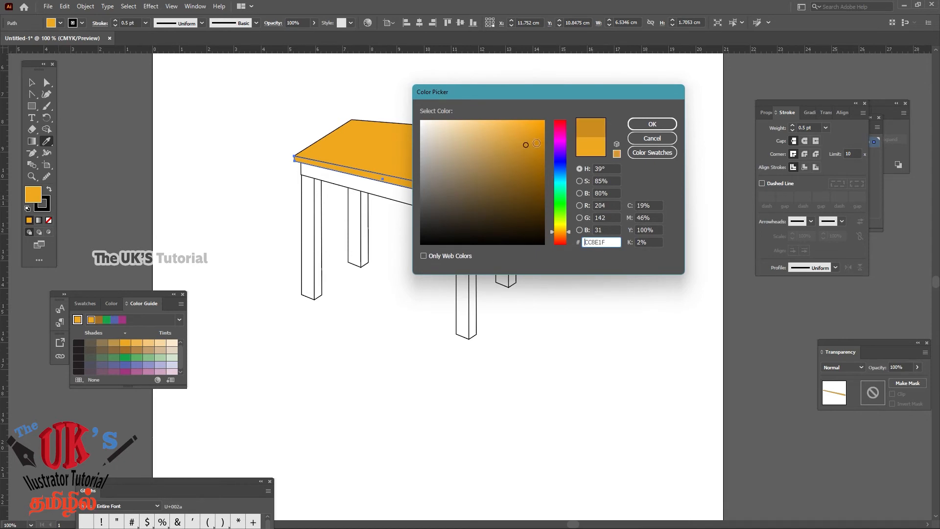
{"action": "left_click", "coordinate": [651, 124]}
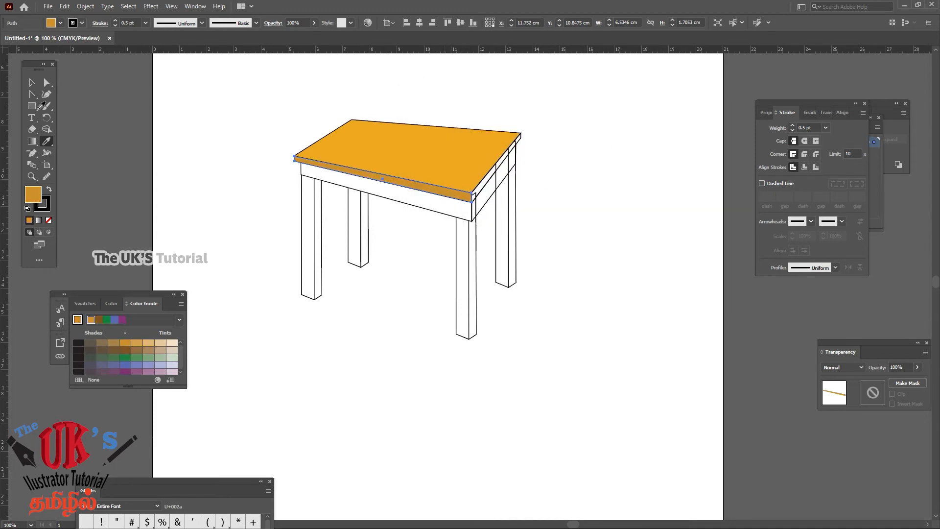
{"action": "left_click", "coordinate": [30, 83]}
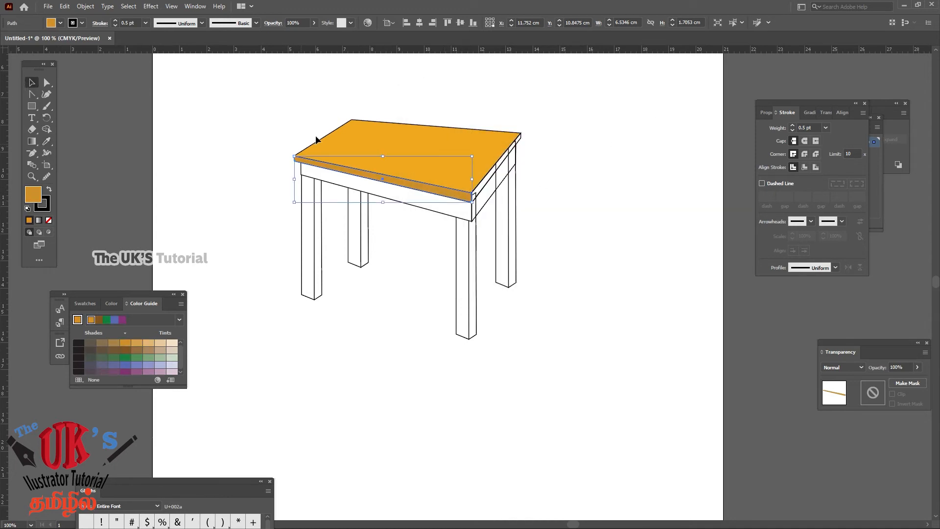
{"action": "left_click", "coordinate": [84, 77]}
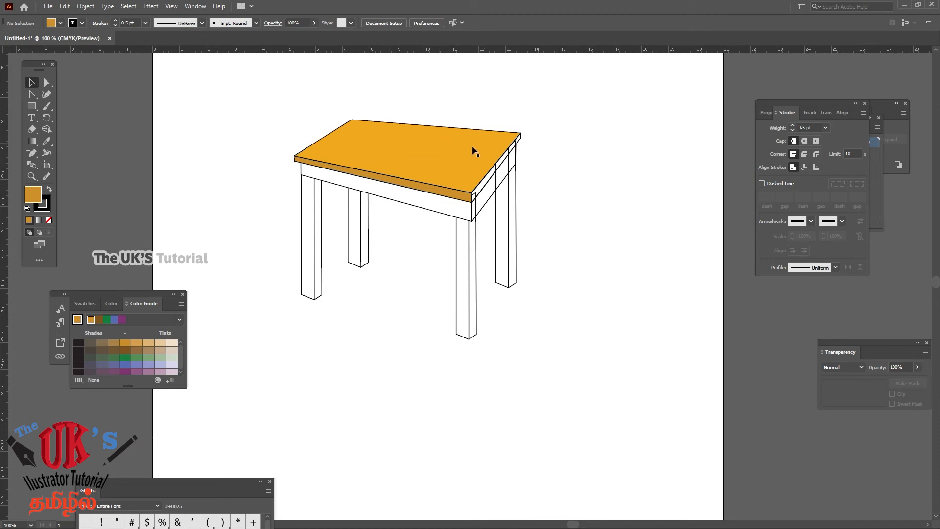
{"action": "left_click", "coordinate": [490, 145]}
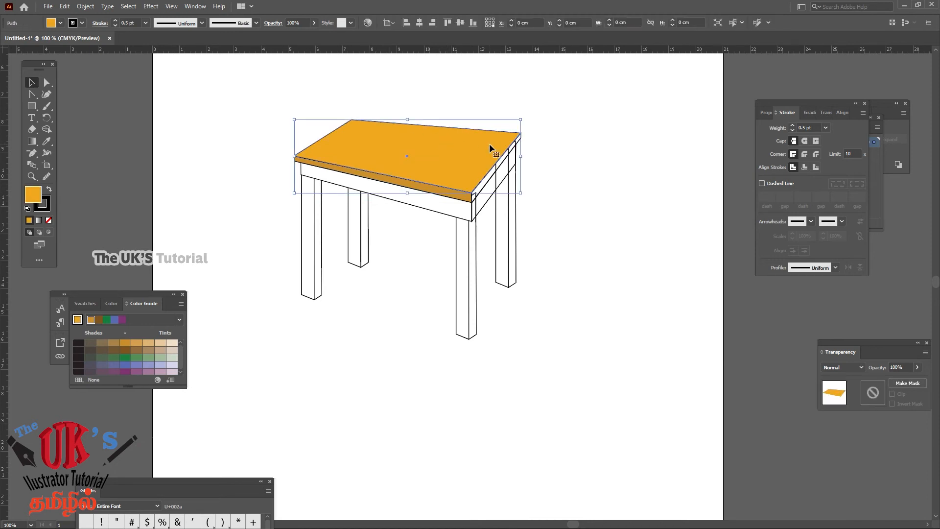
{"action": "left_click", "coordinate": [563, 128]}
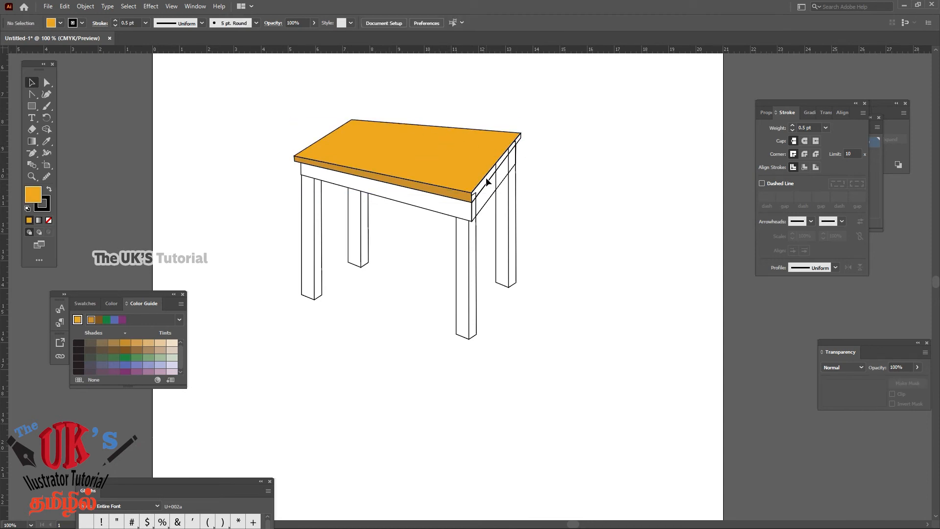
{"action": "left_click", "coordinate": [488, 184]}
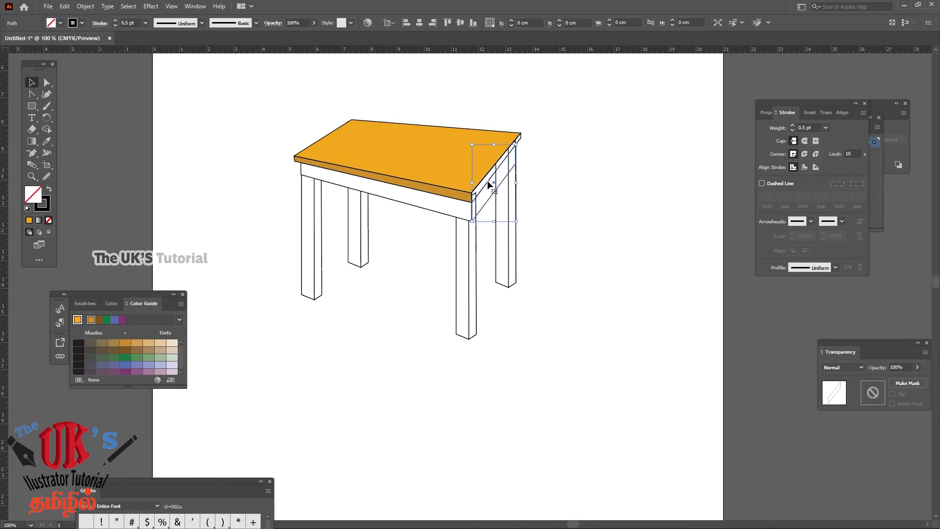
{"action": "left_click", "coordinate": [530, 143]}
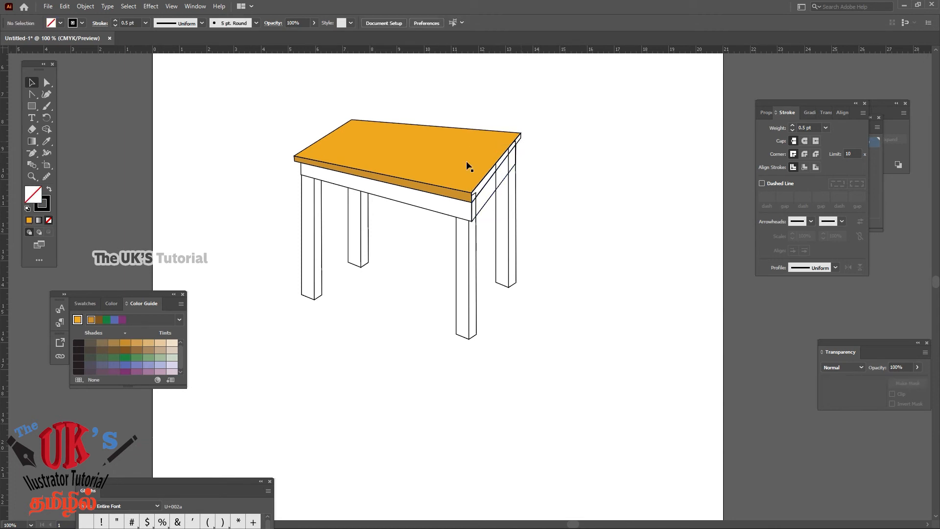
Fill the tabletop's right side edge strip with the tabletop's orange-yellow using the Eyedropper
{"action": "left_click", "coordinate": [31, 176]}
{"action": "left_click", "coordinate": [559, 124], "text": "alt"}
{"action": "left_click_drag", "start_coordinate": [513, 193], "coordinate": [681, 128]}
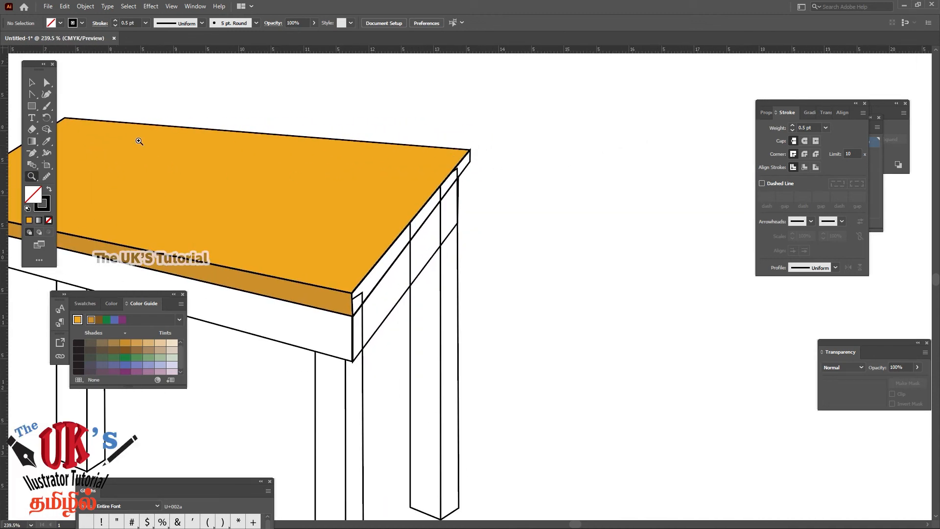
{"action": "left_click", "coordinate": [35, 82]}
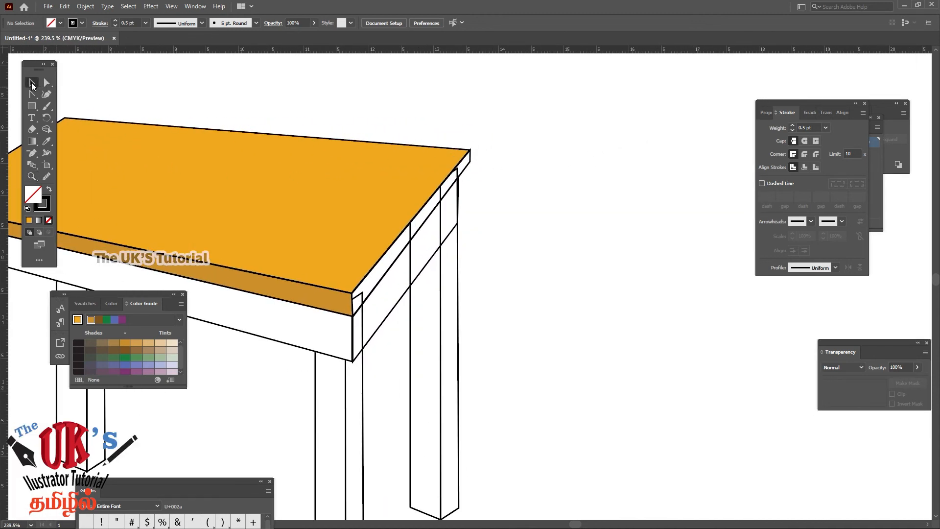
{"action": "left_click", "coordinate": [465, 175]}
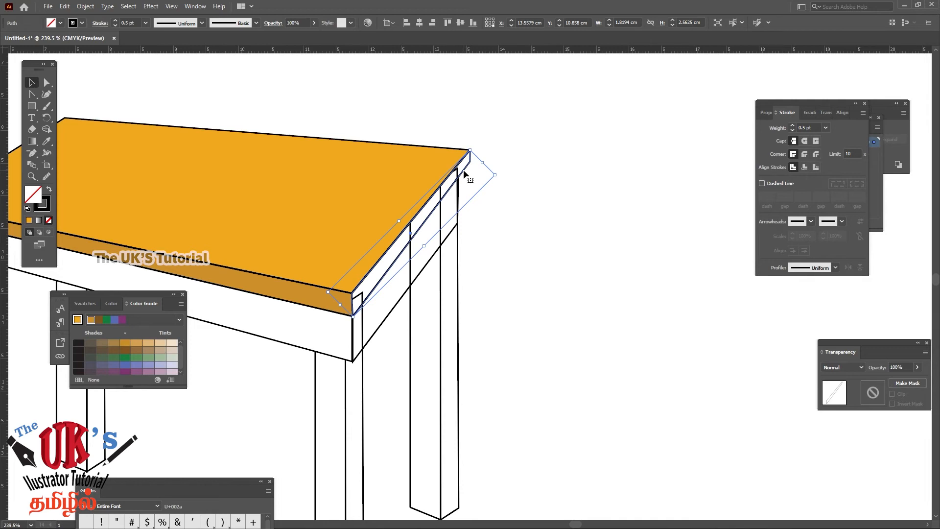
{"action": "left_click", "coordinate": [47, 141]}
{"action": "left_click", "coordinate": [392, 157]}
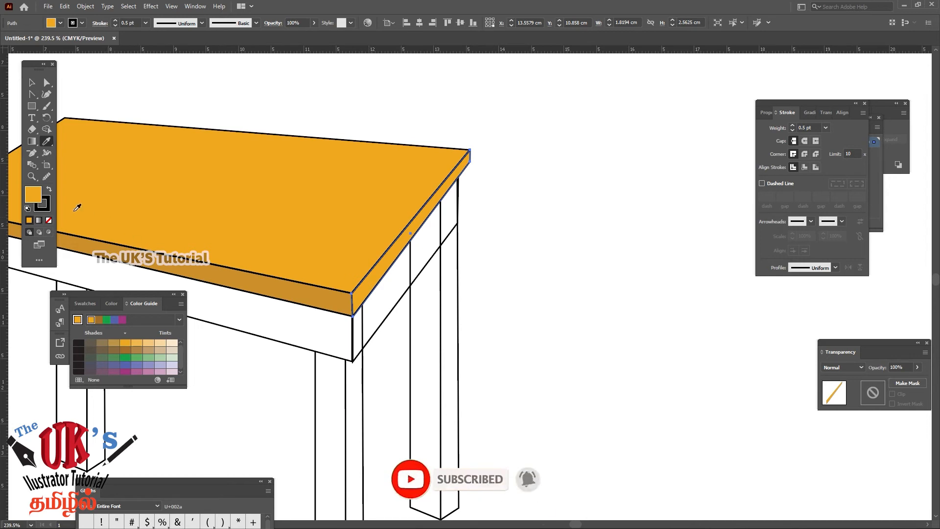
Darken the right side edge strip's fill to the brown #895E12 and deselect it
{"action": "double_click", "coordinate": [34, 196]}
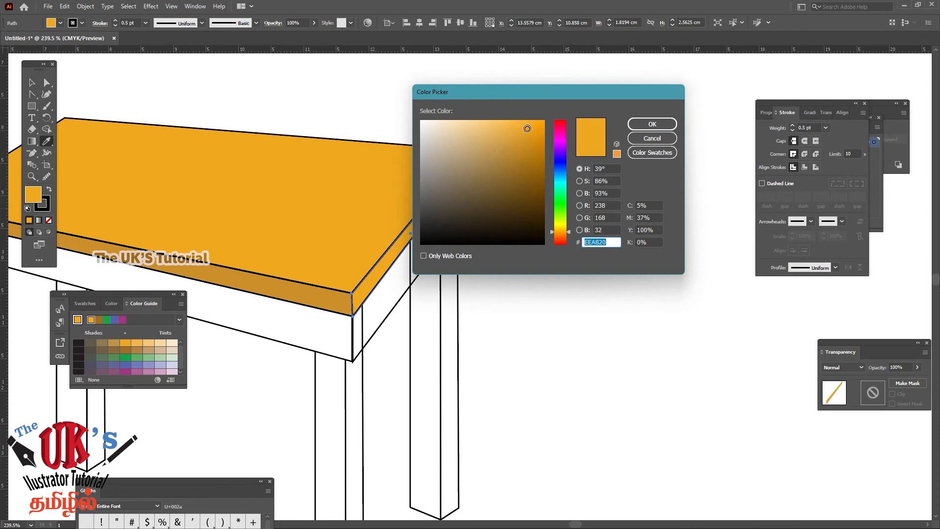
{"action": "left_click", "coordinate": [528, 165]}
{"action": "left_click_drag", "start_coordinate": [529, 166], "coordinate": [528, 177]}
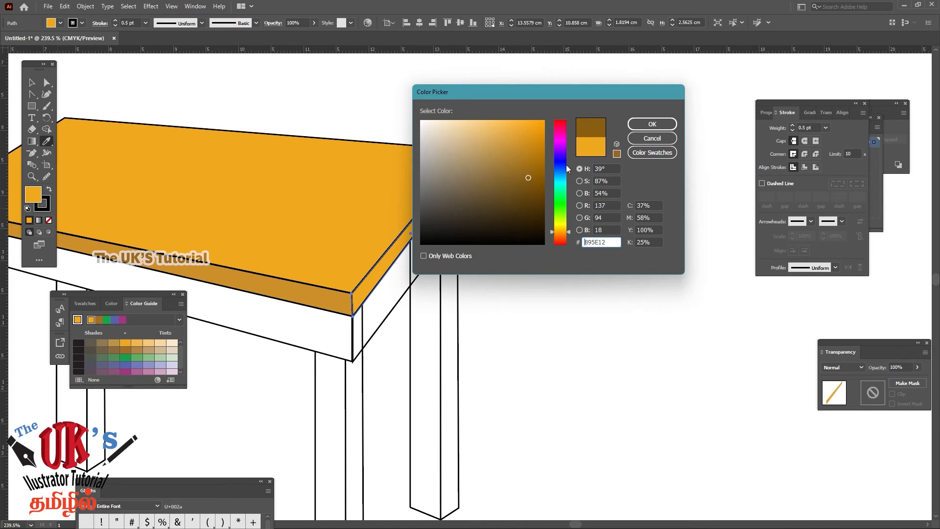
{"action": "left_click", "coordinate": [652, 125]}
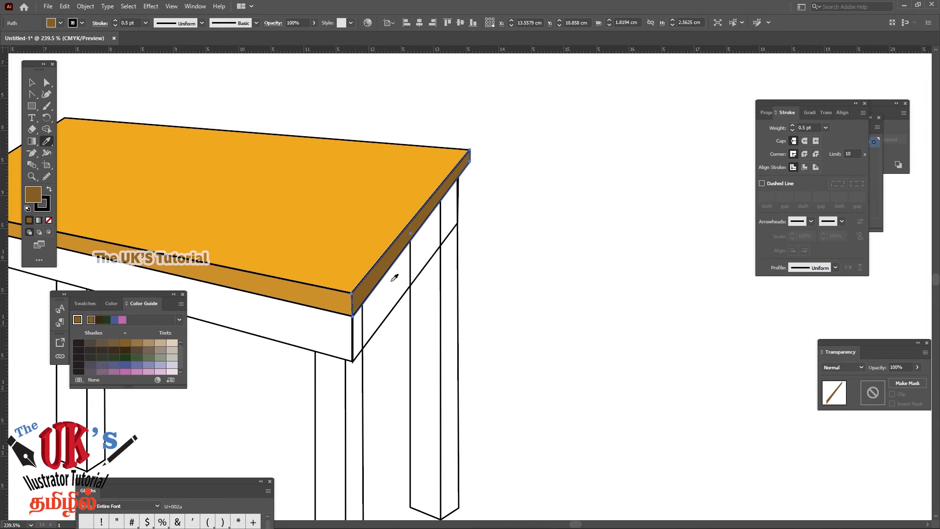
{"action": "key", "text": "v"}
{"action": "left_click", "coordinate": [440, 108]}
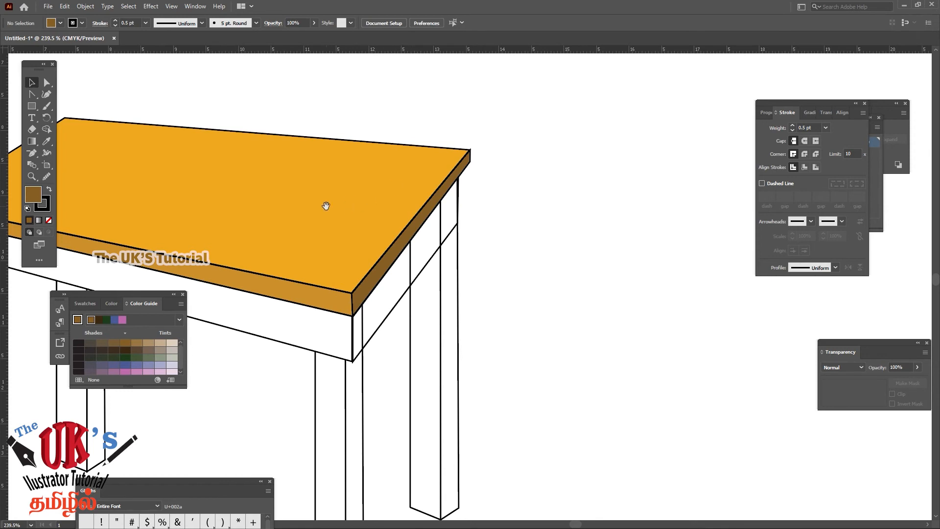
Try the right side edge strip's dark brown on the front apron panel with the Eyedropper
{"action": "left_click_drag", "start_coordinate": [325, 203], "coordinate": [489, 204]}
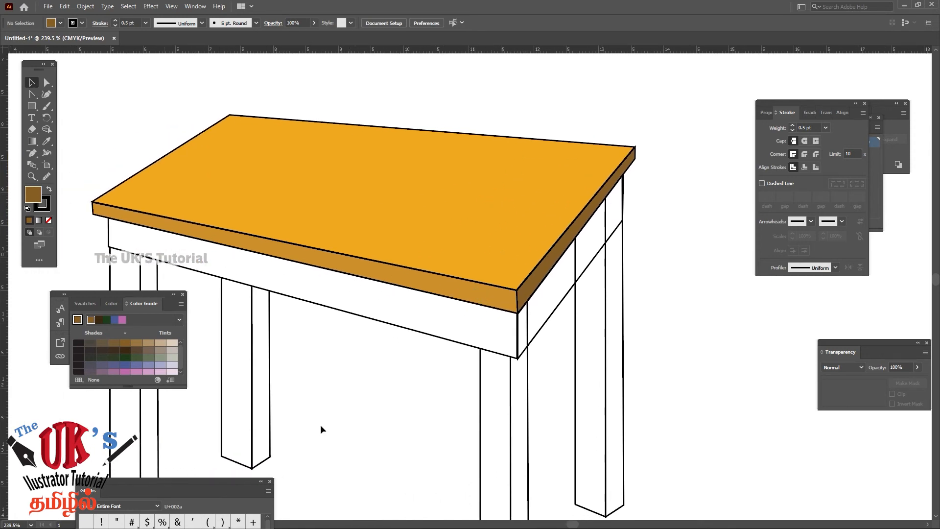
{"action": "left_click_drag", "start_coordinate": [668, 390], "coordinate": [681, 340]}
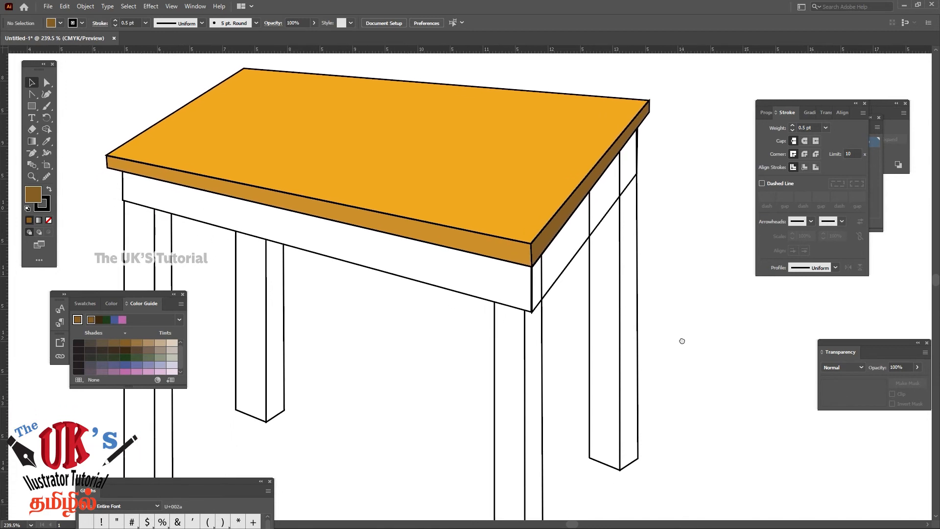
{"action": "key", "text": "ctrl+minus"}
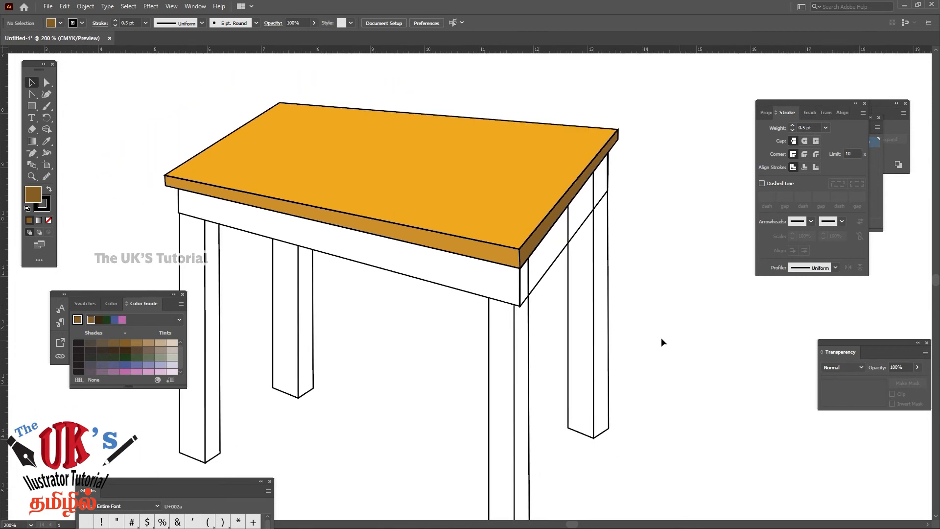
{"action": "left_click_drag", "start_coordinate": [423, 349], "coordinate": [435, 322]}
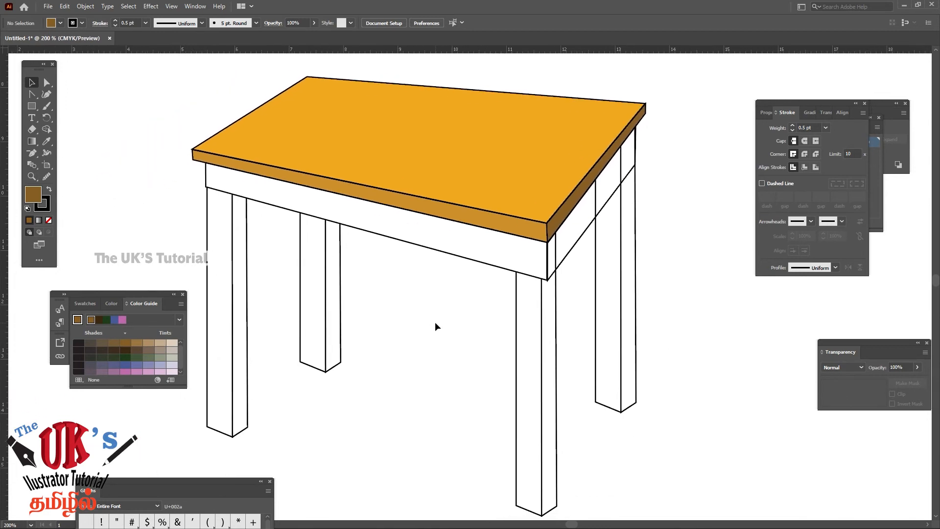
{"action": "left_click", "coordinate": [409, 243]}
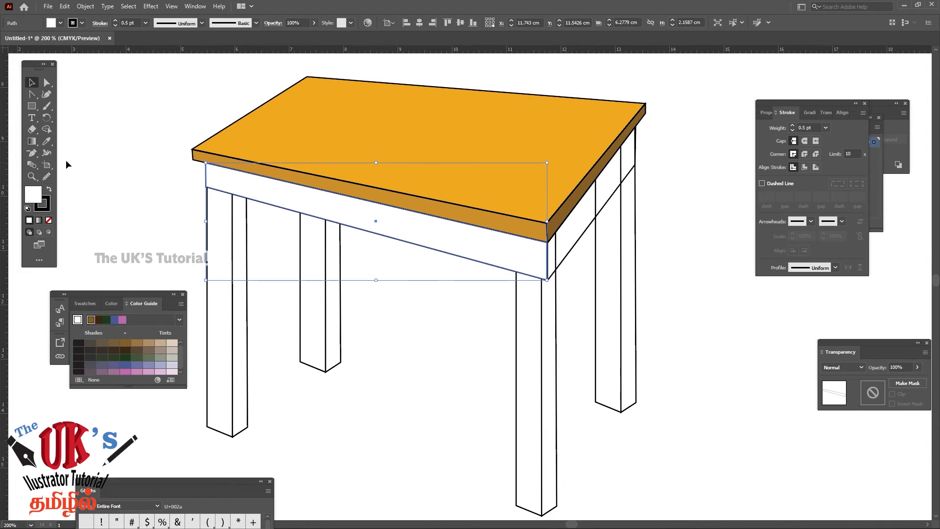
{"action": "left_click", "coordinate": [46, 141]}
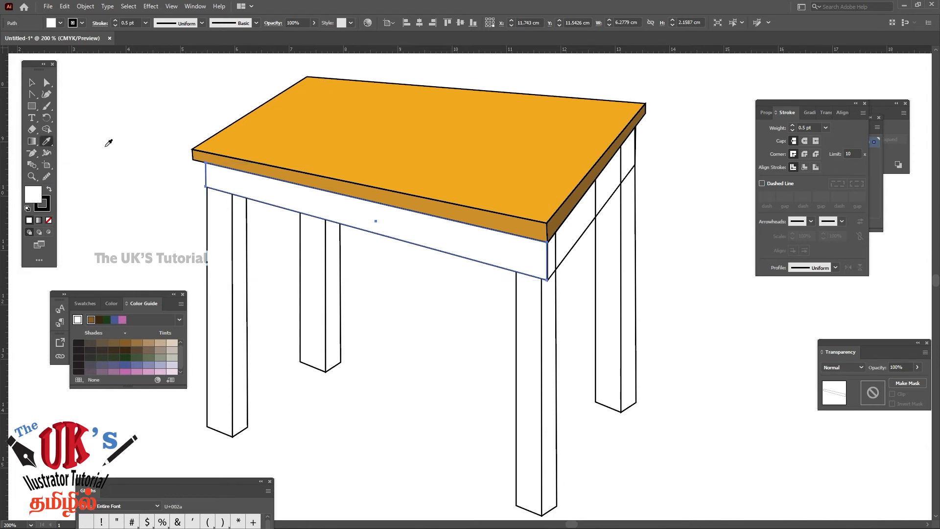
{"action": "left_click", "coordinate": [561, 210]}
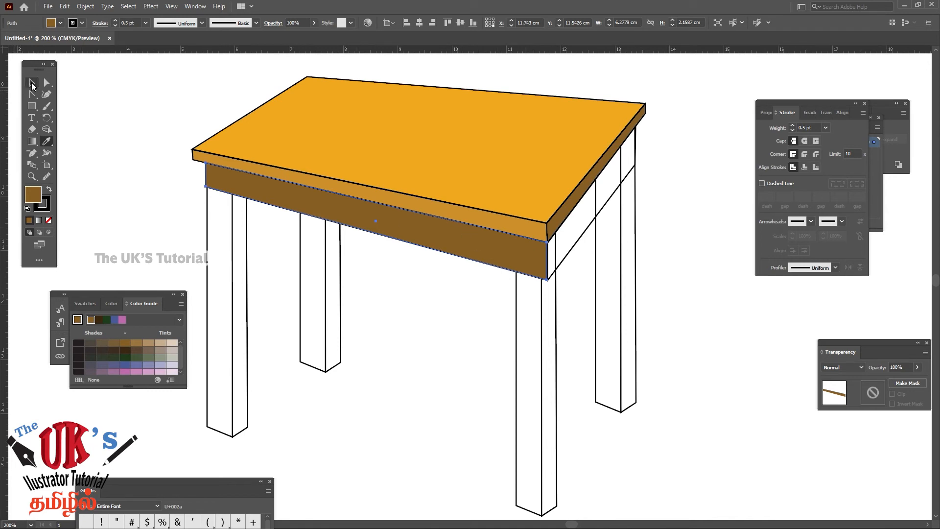
{"action": "left_click", "coordinate": [31, 83]}
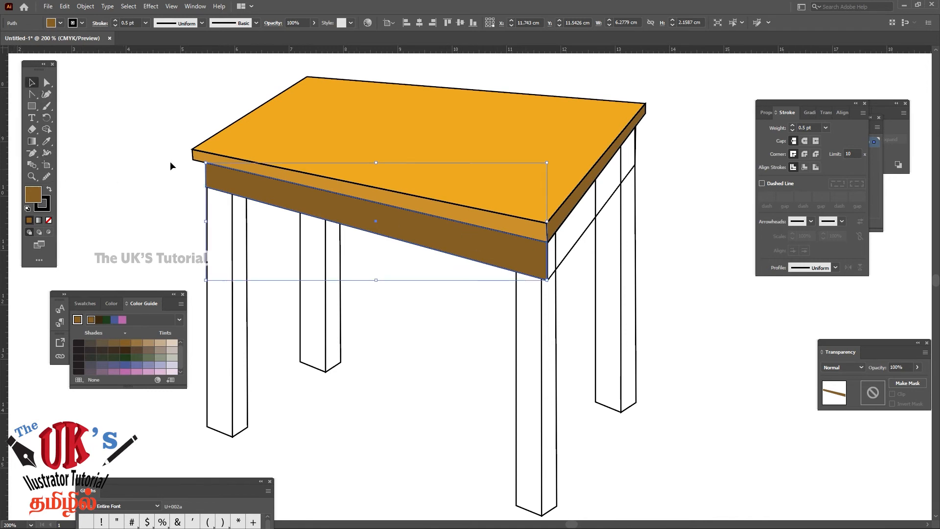
Sample the front edge strip's fill onto the front apron panel with the Eyedropper and darken it to #B77E2A
{"action": "left_click", "coordinate": [46, 141]}
{"action": "left_click", "coordinate": [199, 152]}
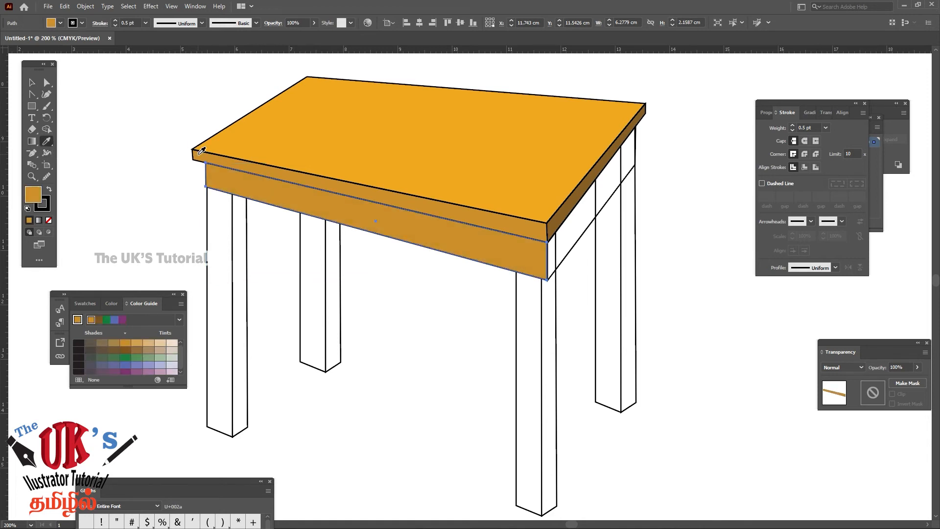
{"action": "double_click", "coordinate": [33, 195]}
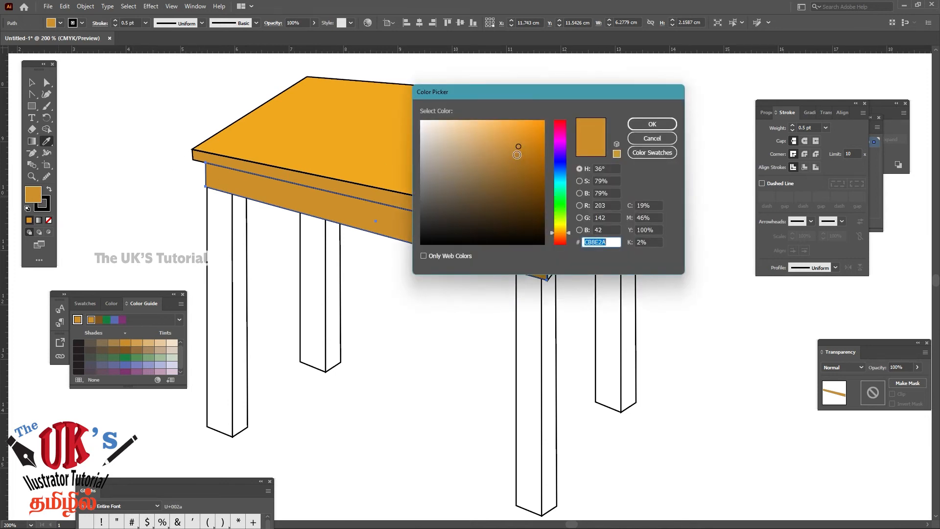
{"action": "left_click", "coordinate": [516, 155]}
{"action": "left_click", "coordinate": [653, 124]}
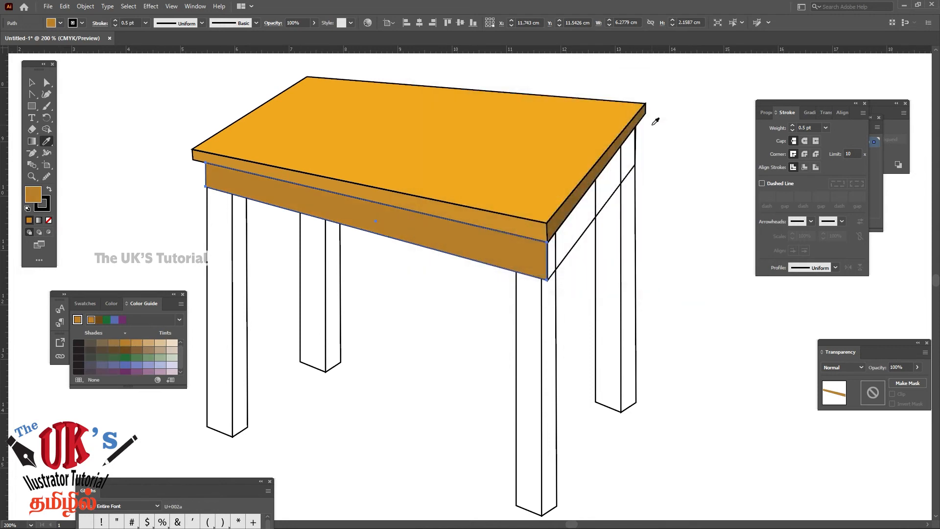
{"action": "left_click", "coordinate": [32, 82]}
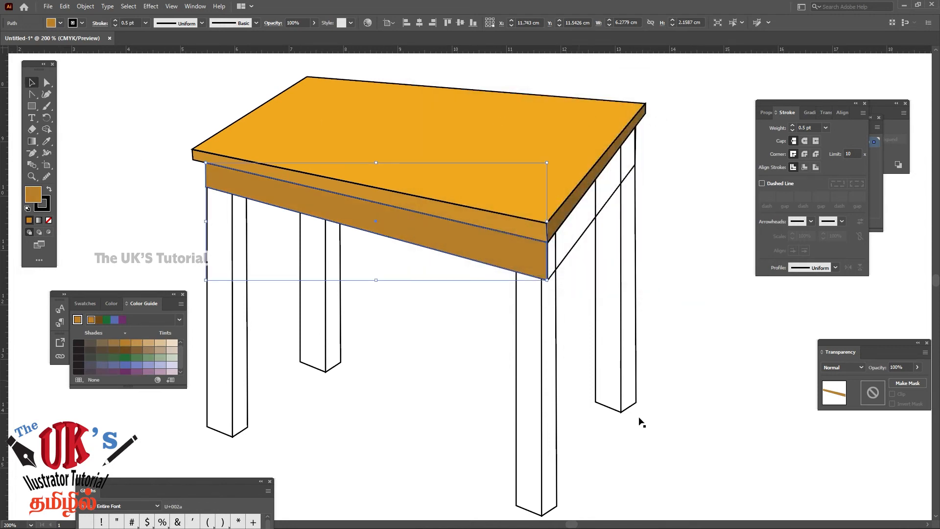
{"action": "left_click", "coordinate": [682, 116]}
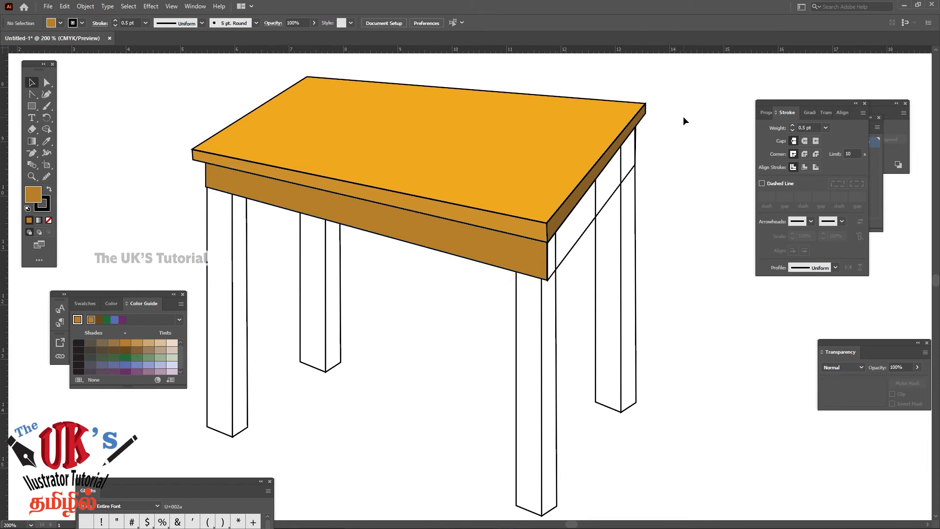
Fill the right side apron panel under the tabletop with the front apron's colour using the Eyedropper
{"action": "left_click", "coordinate": [579, 239]}
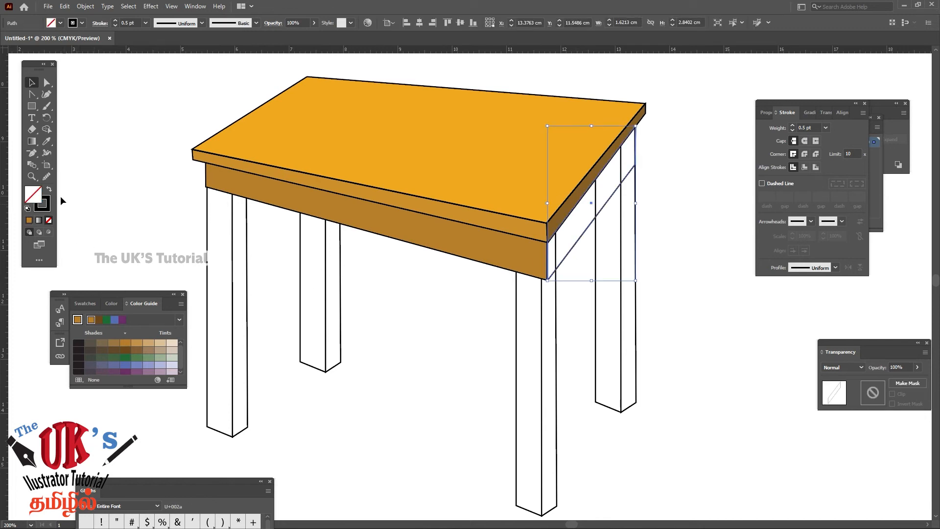
{"action": "left_click", "coordinate": [48, 143]}
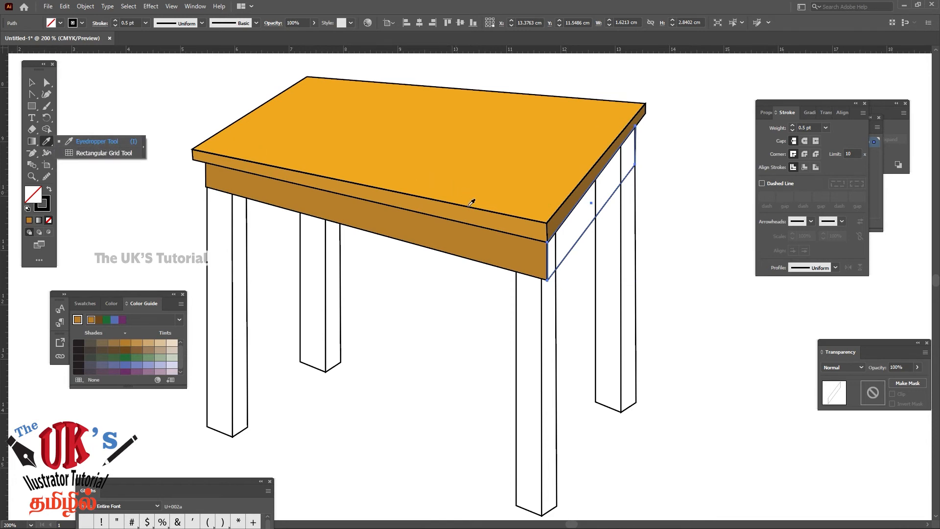
{"action": "left_click", "coordinate": [485, 237]}
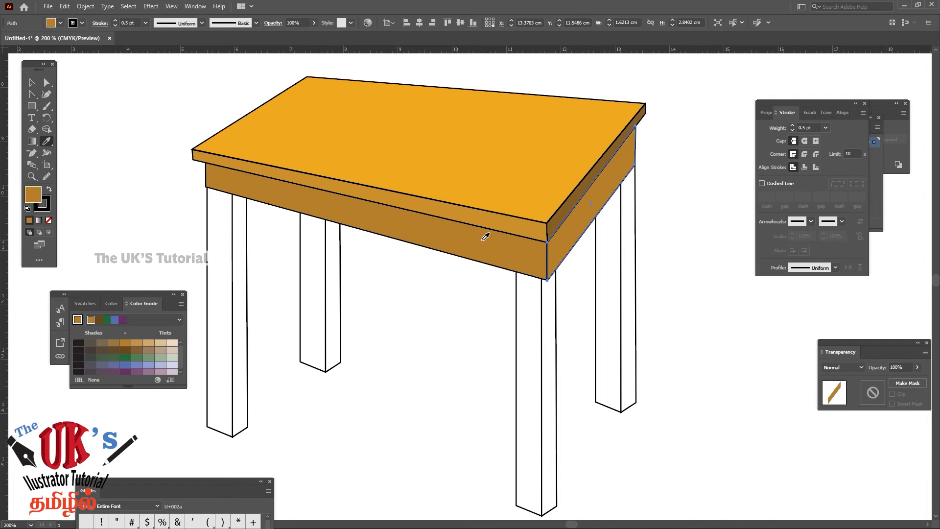
{"action": "left_click", "coordinate": [32, 84]}
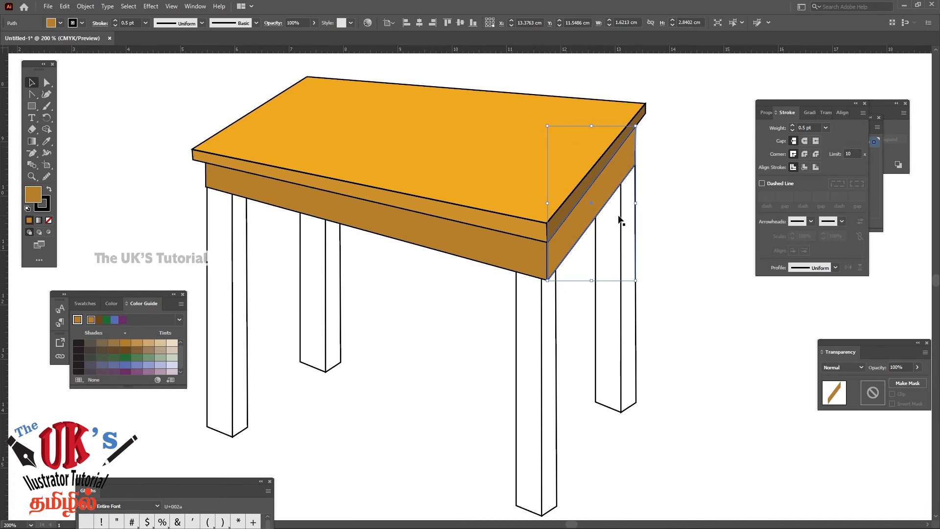
Darken the right side apron panel's fill to #A5712B and further to #96652A, and deselect it
{"action": "double_click", "coordinate": [33, 195]}
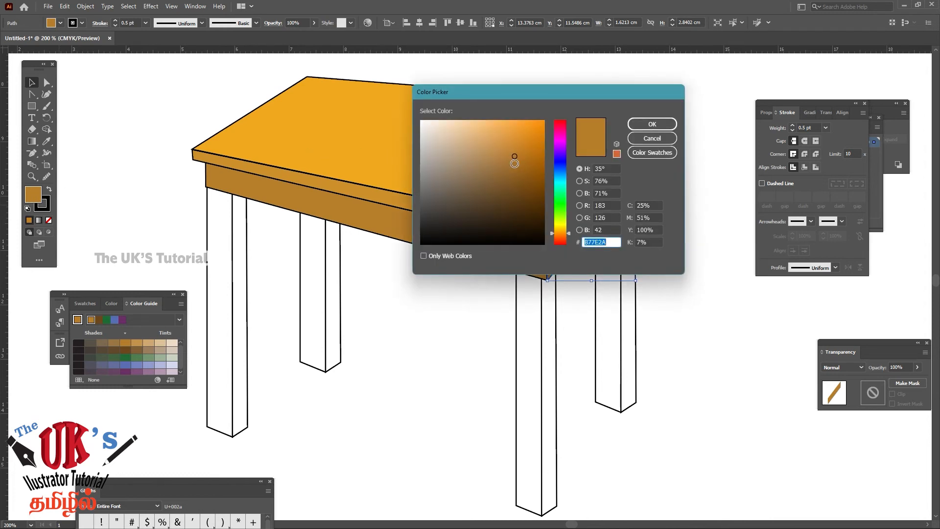
{"action": "left_click", "coordinate": [645, 125]}
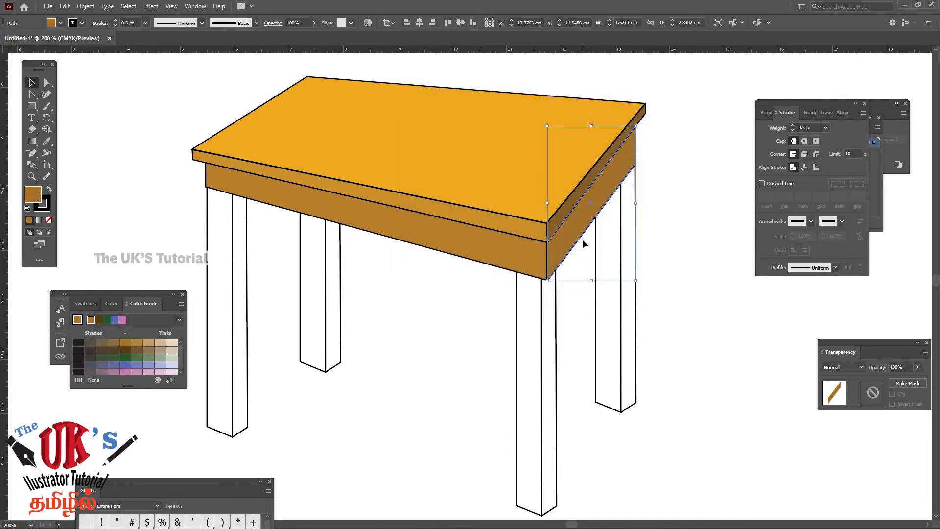
{"action": "double_click", "coordinate": [35, 200]}
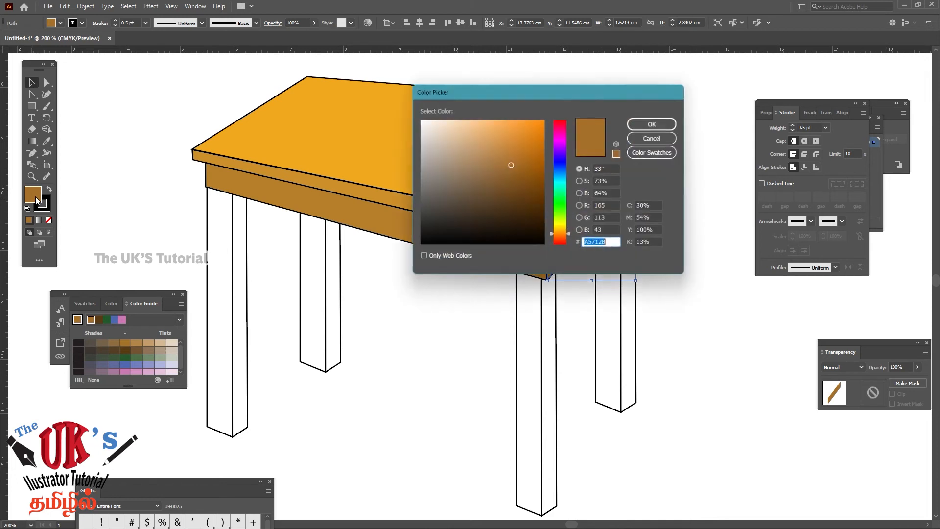
{"action": "left_click", "coordinate": [510, 171]}
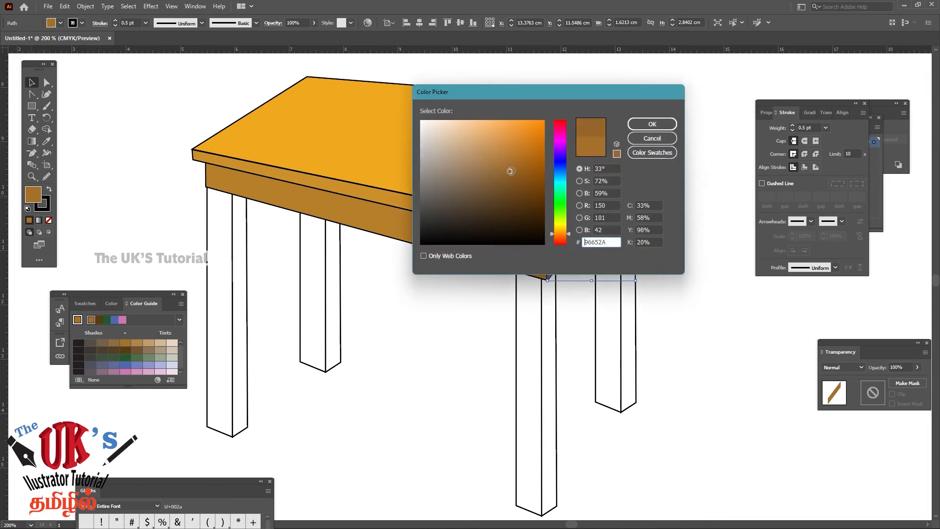
{"action": "left_click", "coordinate": [651, 125]}
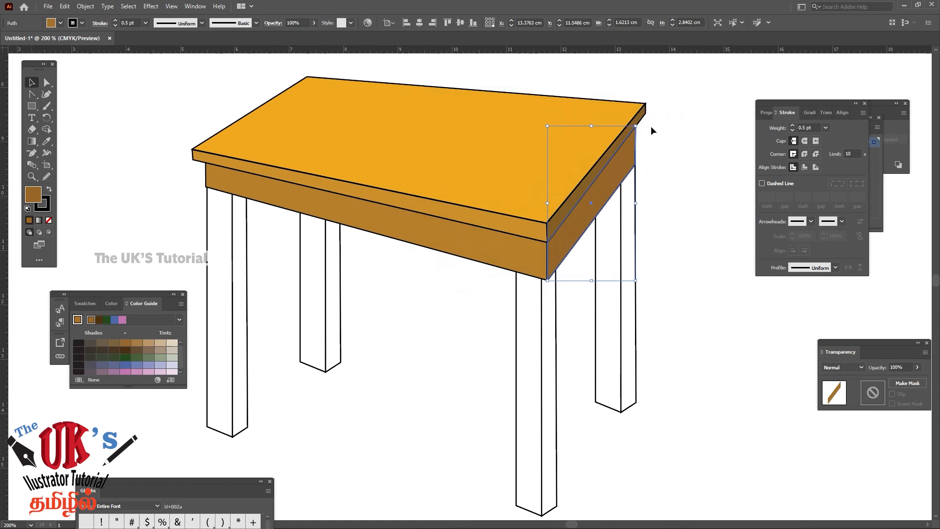
{"action": "left_click", "coordinate": [654, 158]}
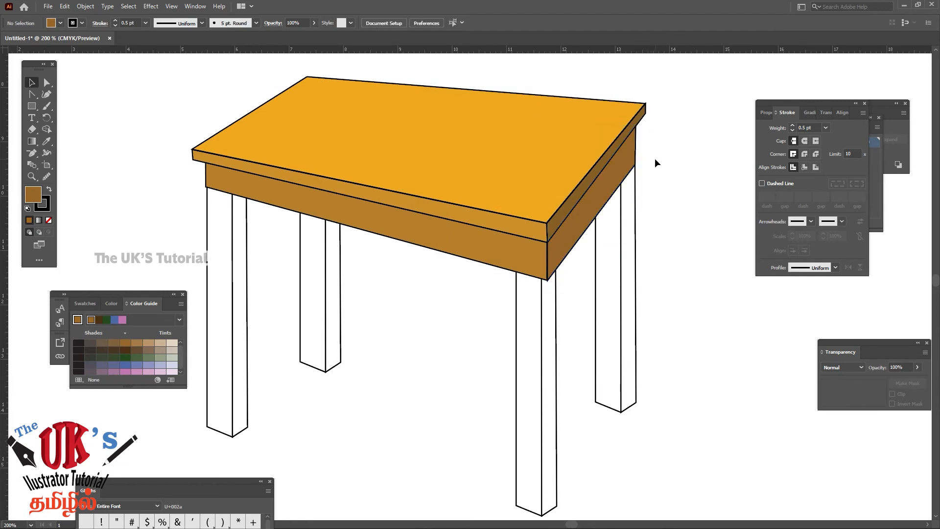
{"action": "key", "text": "ctrl+minus"}
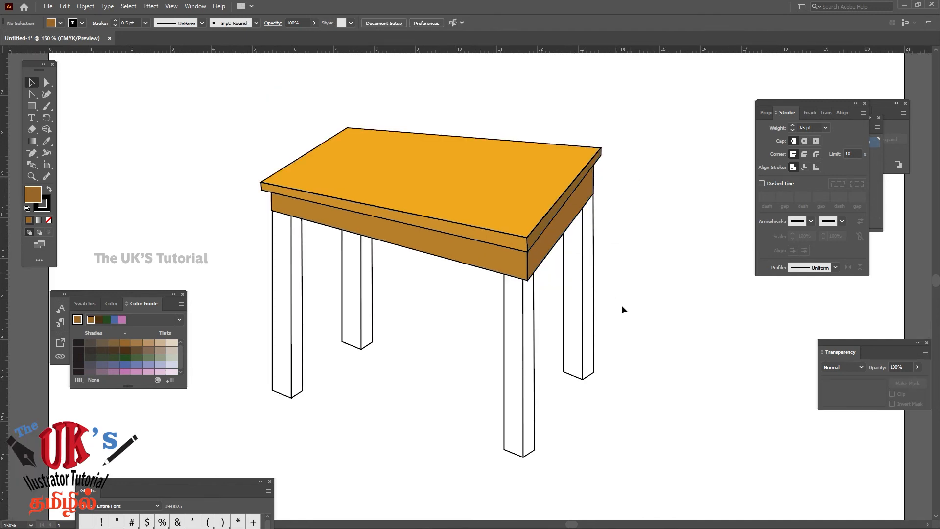
Fill the front face of the front-left leg with the front apron's brown using the Eyedropper, and deselect it
{"action": "left_click_drag", "start_coordinate": [654, 347], "coordinate": [693, 275]}
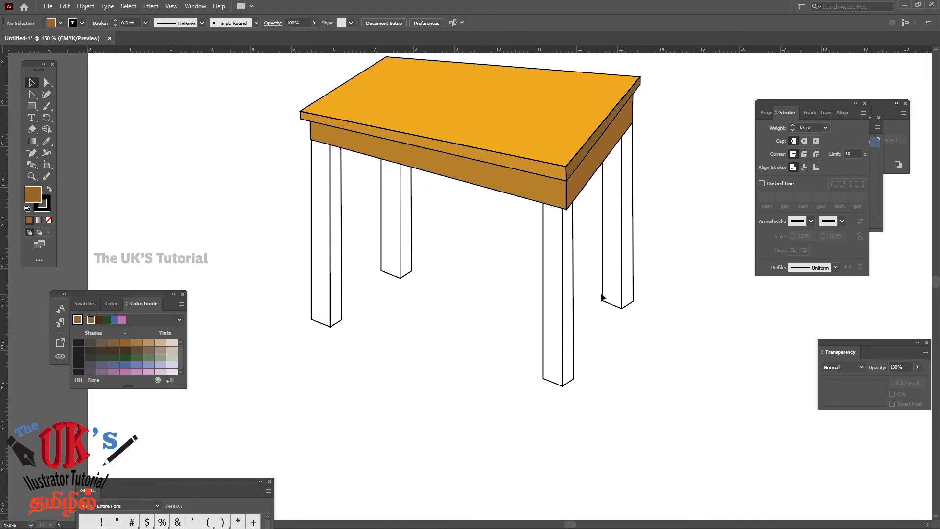
{"action": "left_click", "coordinate": [312, 255]}
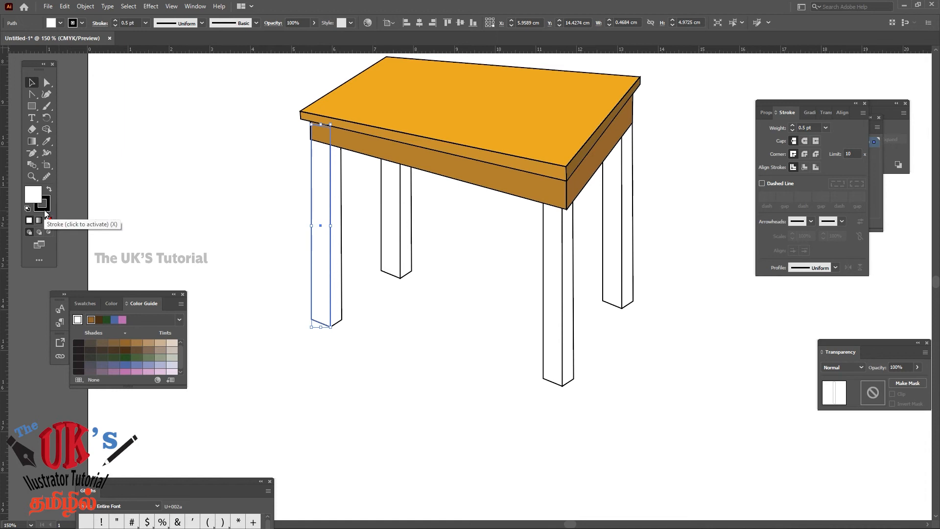
{"action": "left_click", "coordinate": [46, 141]}
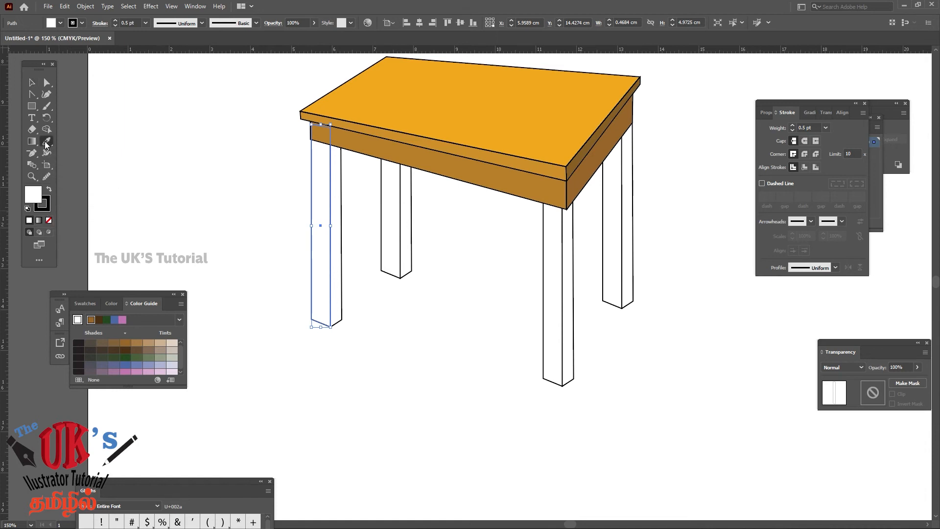
{"action": "left_click", "coordinate": [483, 94]}
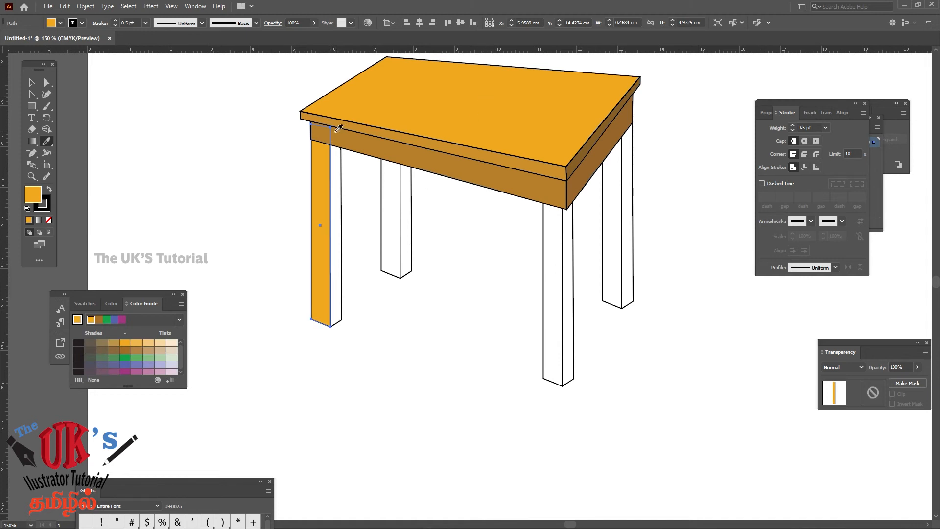
{"action": "left_click", "coordinate": [417, 150]}
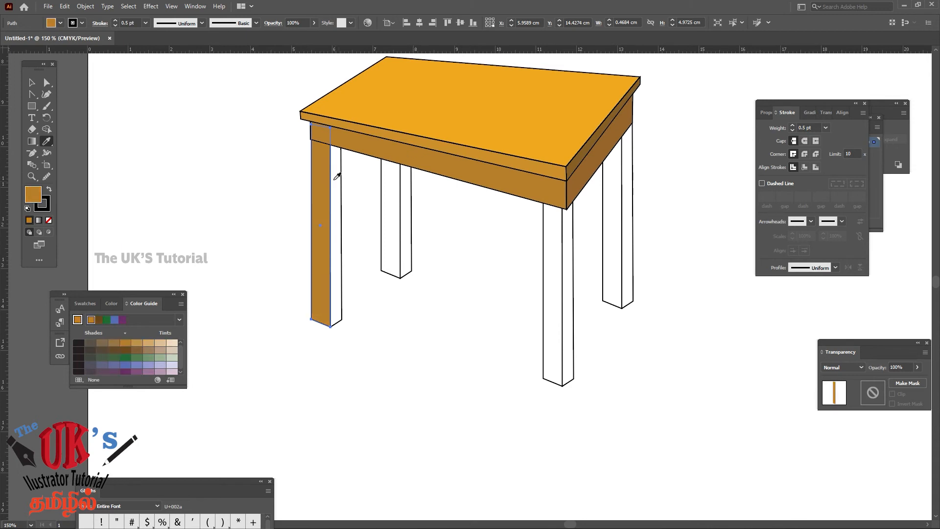
{"action": "left_click", "coordinate": [32, 82]}
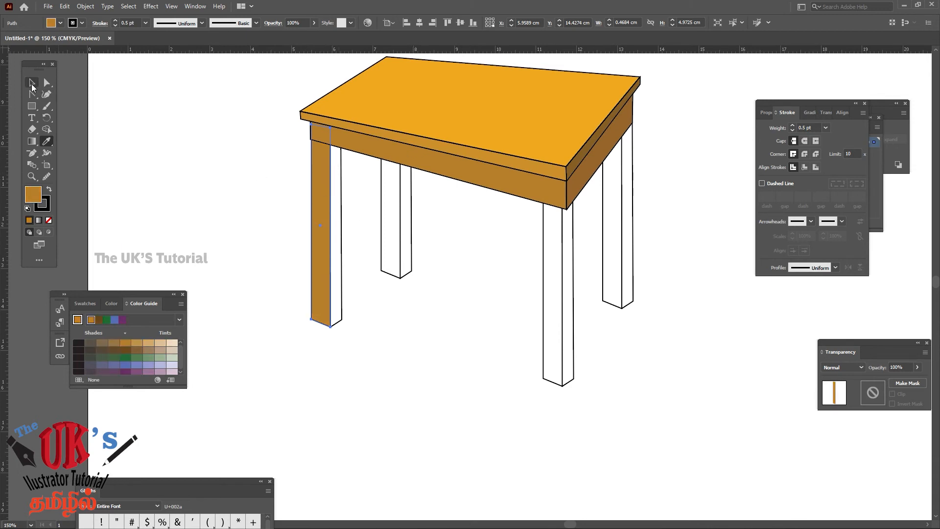
{"action": "left_click", "coordinate": [441, 290]}
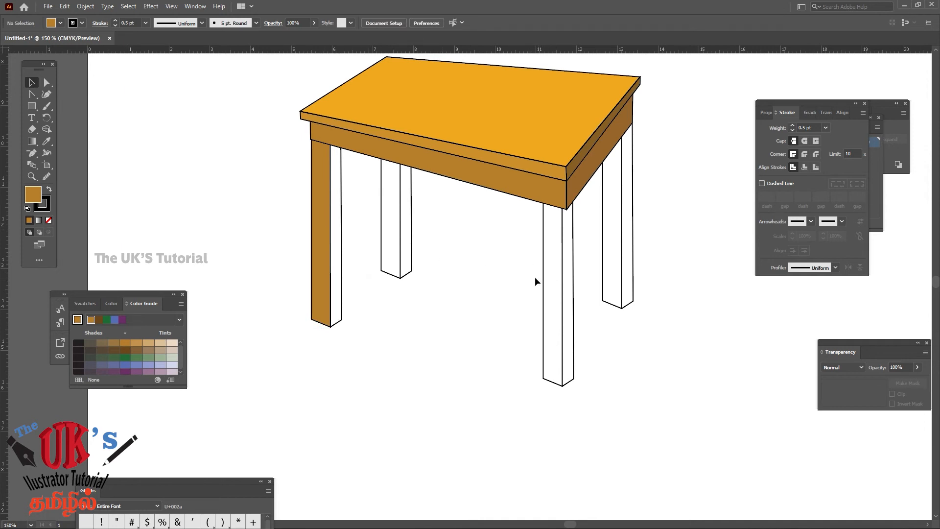
Try moving the front face of the nearest leg out of place and undo the move
{"action": "left_click", "coordinate": [550, 297]}
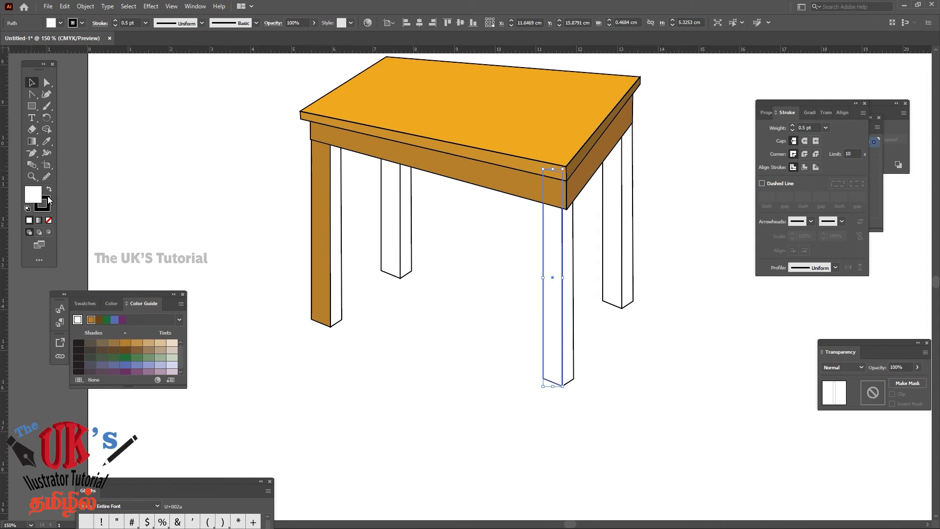
{"action": "left_click", "coordinate": [444, 280]}
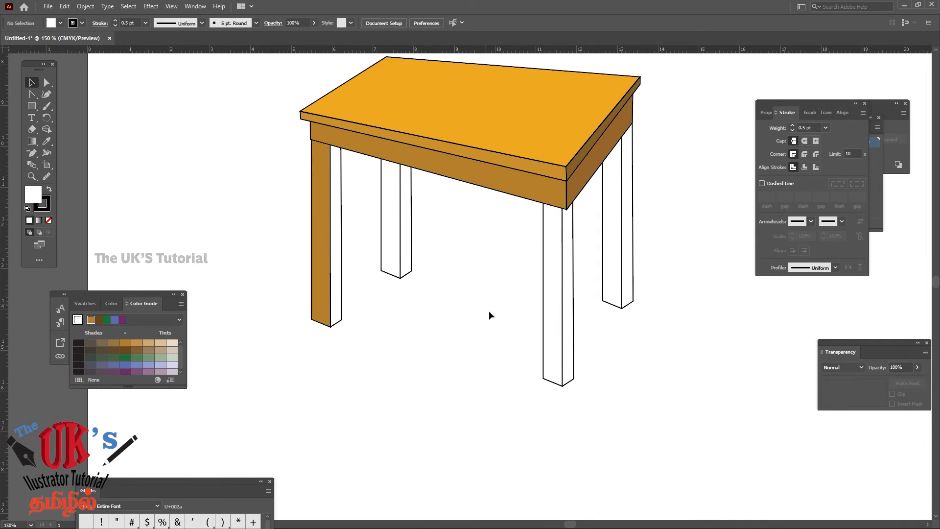
{"action": "left_click", "coordinate": [544, 307]}
{"action": "left_click", "coordinate": [512, 249]}
{"action": "left_click_drag", "start_coordinate": [552, 272], "coordinate": [553, 272]}
{"action": "left_click", "coordinate": [500, 263]}
{"action": "key", "text": "ctrl+plus"}
{"action": "key", "text": "ctrl+plus"}
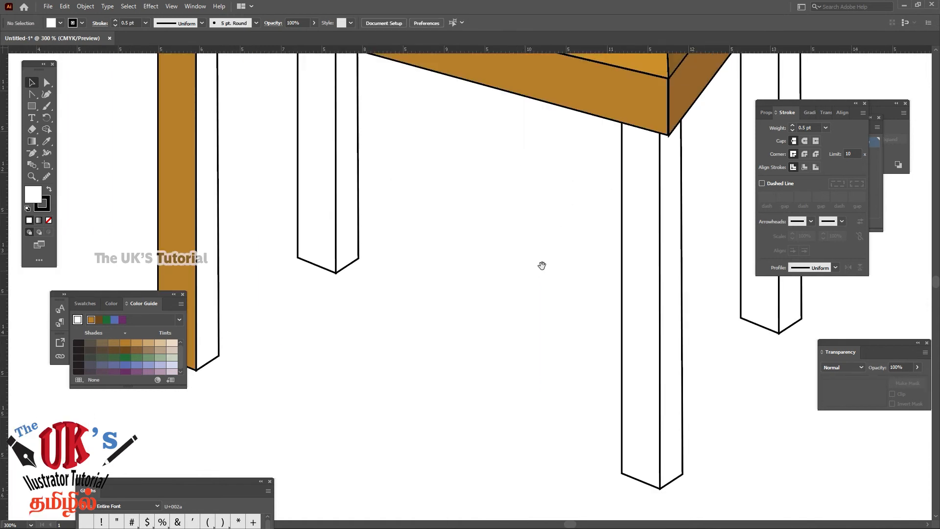
{"action": "left_click_drag", "start_coordinate": [542, 265], "coordinate": [383, 214]}
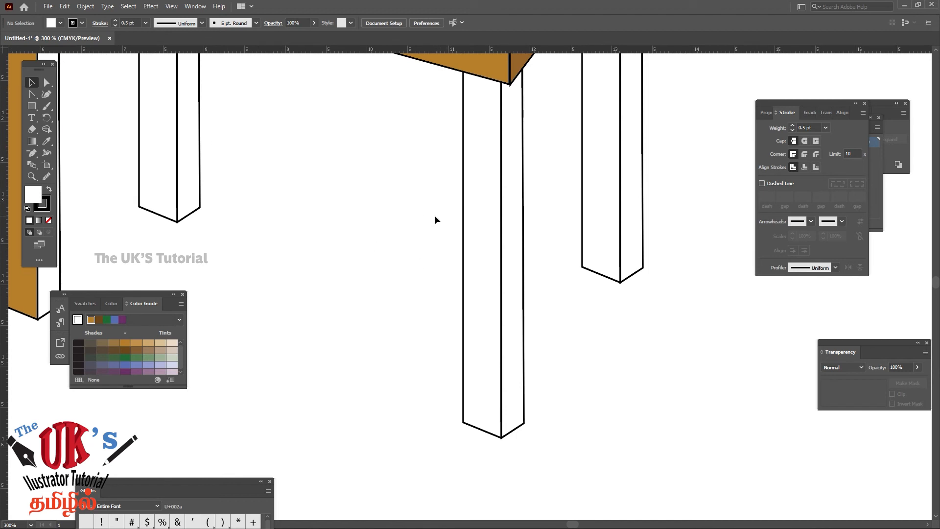
{"action": "left_click_drag", "start_coordinate": [478, 252], "coordinate": [480, 254]}
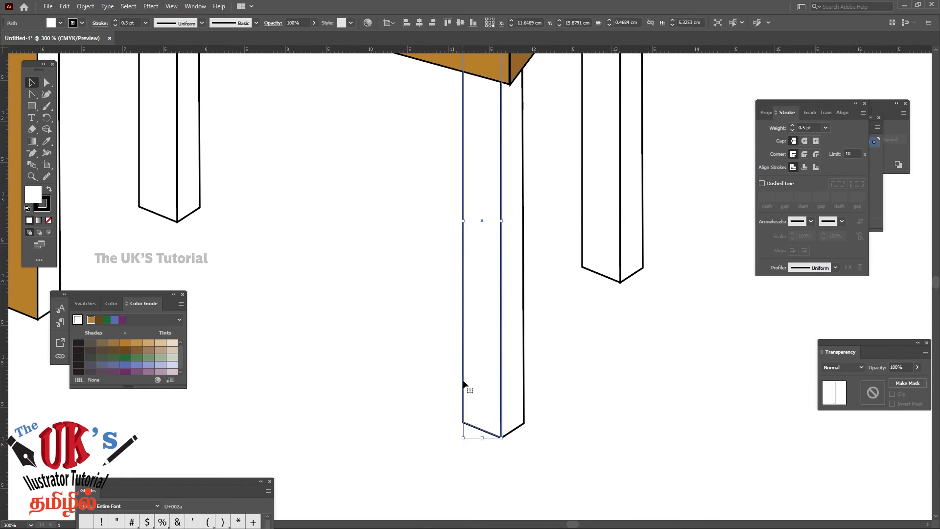
{"action": "left_click_drag", "start_coordinate": [481, 220], "coordinate": [411, 271]}
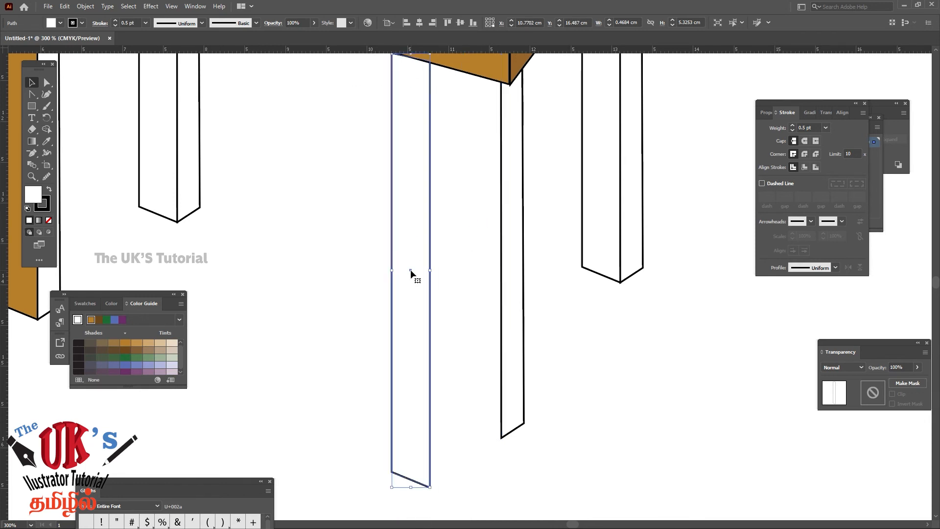
{"action": "key", "text": "ctrl+z"}
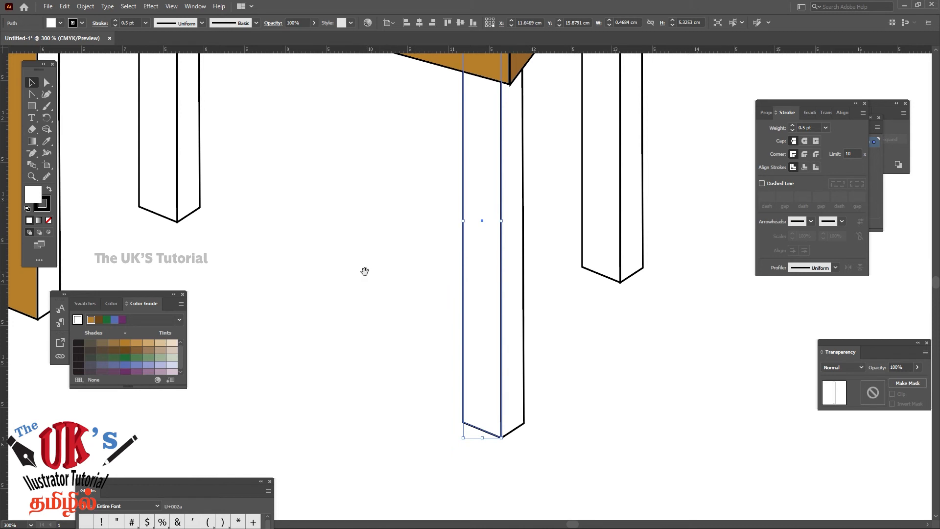
Fill the front face of the nearest leg with the front-left leg's brown using the Eyedropper
{"action": "left_click_drag", "start_coordinate": [365, 268], "coordinate": [512, 322]}
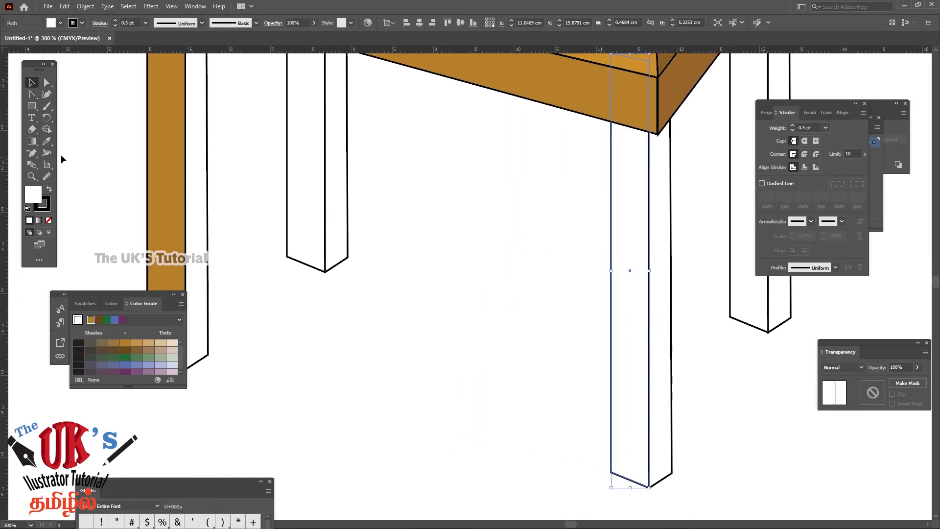
{"action": "left_click", "coordinate": [48, 143]}
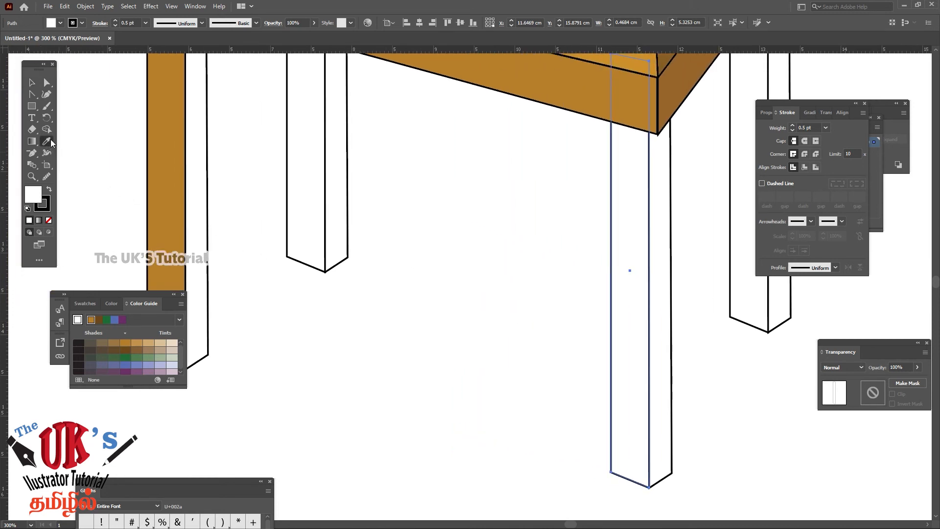
{"action": "left_click", "coordinate": [172, 137]}
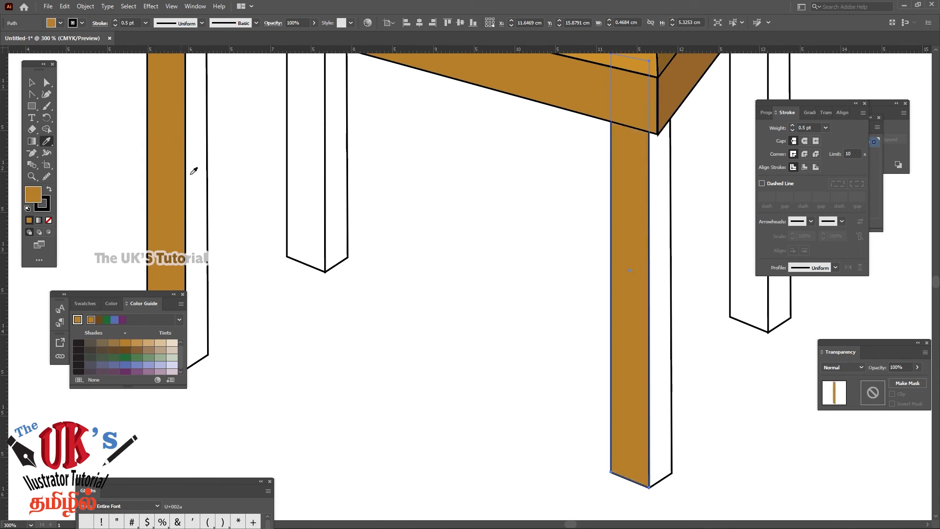
Fill the front face of the back-left leg with the nearest leg's brown using the Eyedropper
{"action": "left_click_drag", "start_coordinate": [466, 280], "coordinate": [350, 268]}
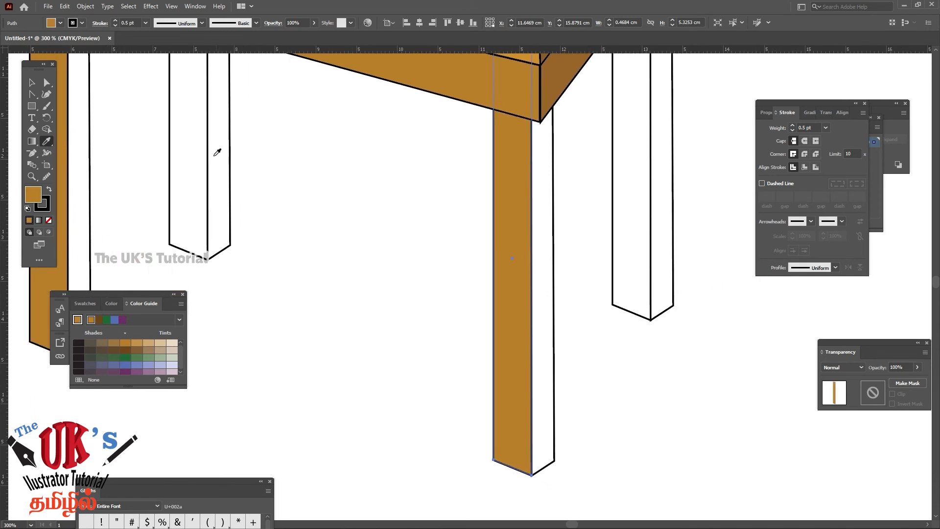
{"action": "left_click", "coordinate": [32, 82]}
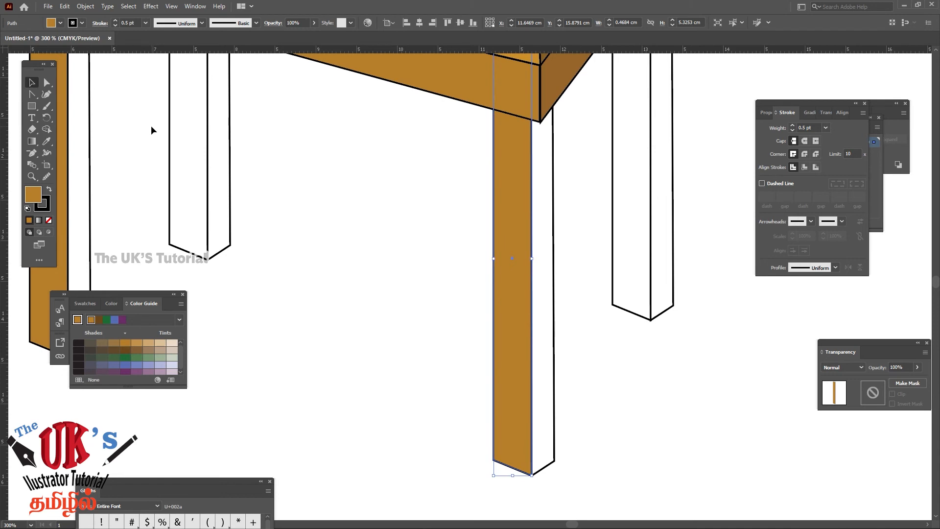
{"action": "left_click_drag", "start_coordinate": [183, 154], "coordinate": [183, 154]}
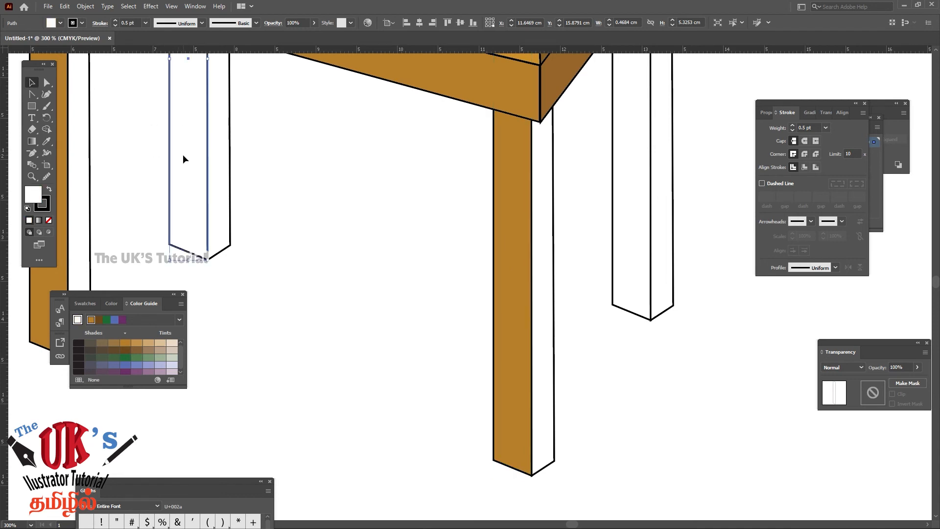
{"action": "left_click", "coordinate": [47, 142]}
{"action": "left_click", "coordinate": [512, 182]}
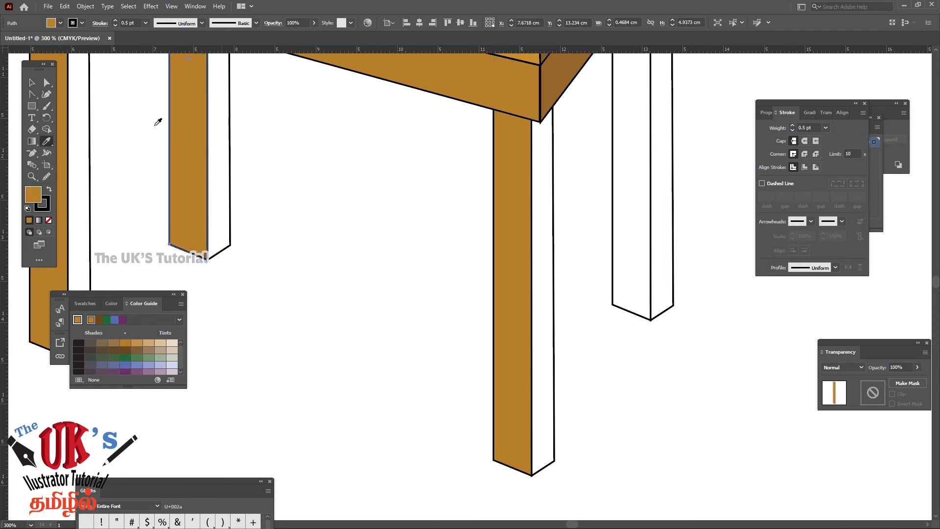
Fill the front face of the back-right leg with the nearest leg's brown using the Eyedropper
{"action": "left_click", "coordinate": [32, 83]}
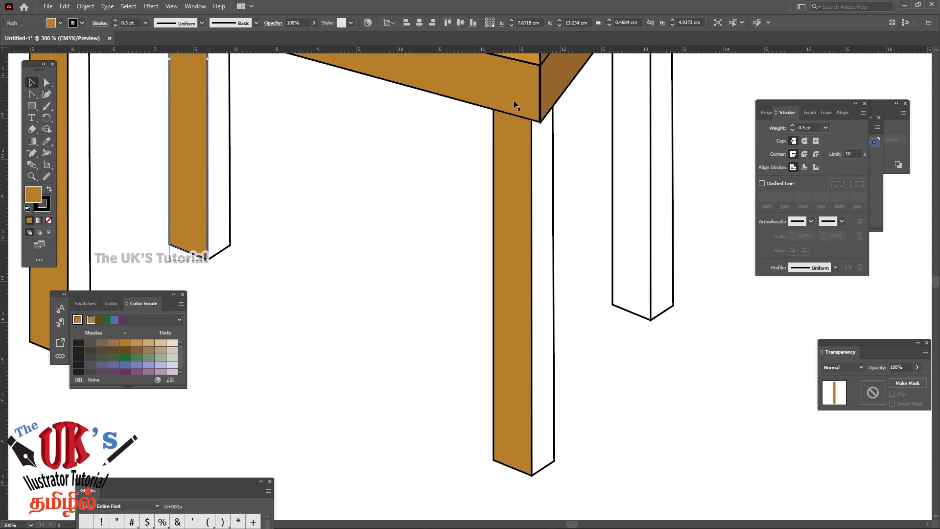
{"action": "left_click", "coordinate": [627, 178]}
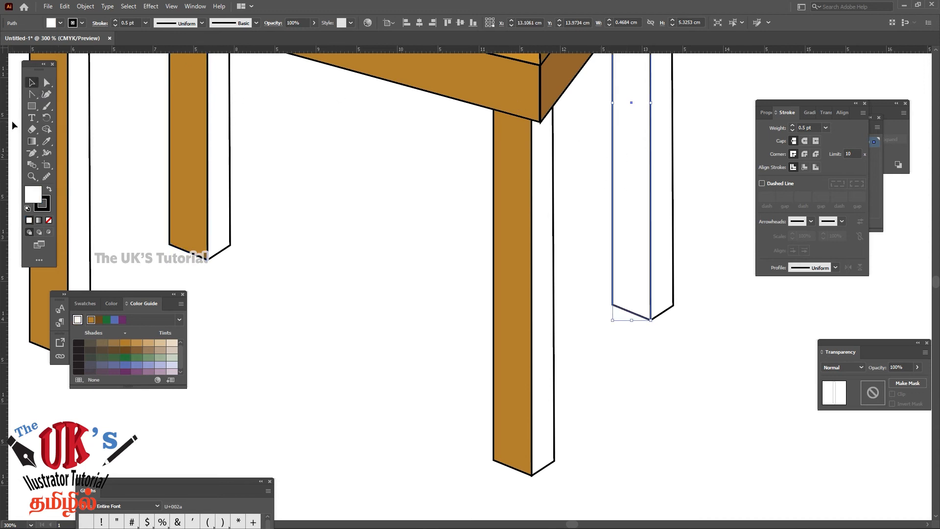
{"action": "left_click", "coordinate": [47, 142]}
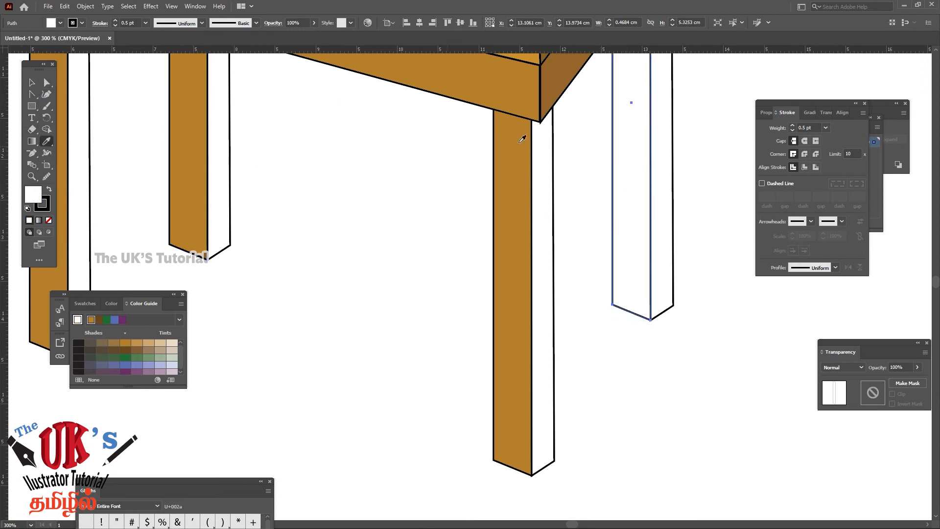
{"action": "left_click", "coordinate": [511, 155]}
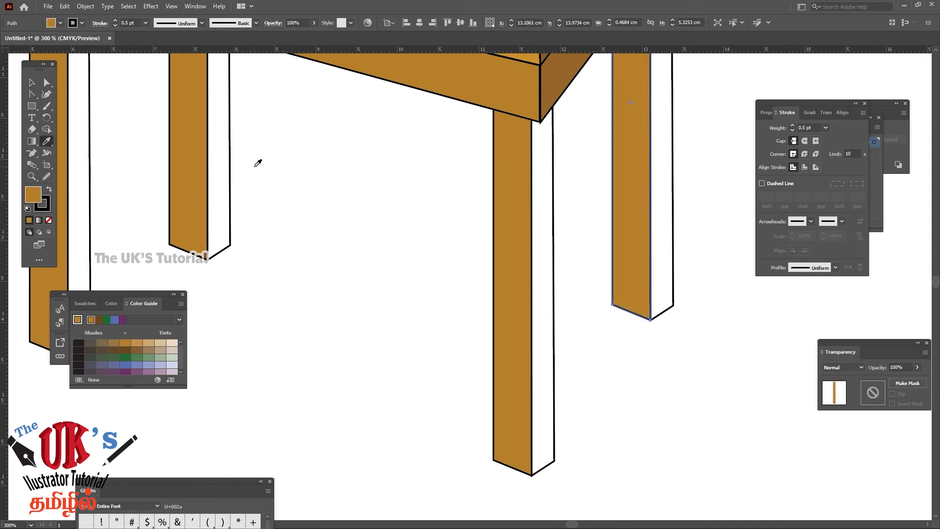
Fill the narrow side face of the front-left leg with its front face's brown using the Eyedropper
{"action": "key", "text": "ctrl+minus"}
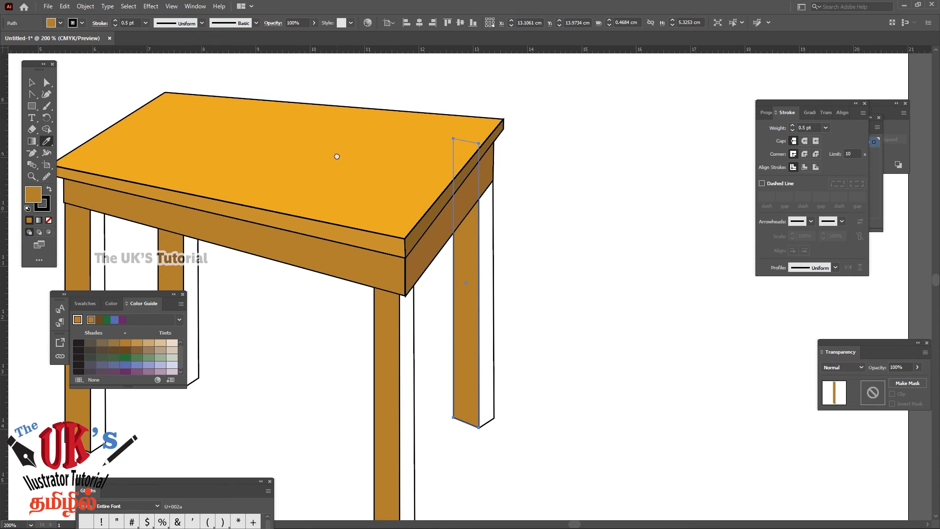
{"action": "left_click_drag", "start_coordinate": [337, 156], "coordinate": [521, 168]}
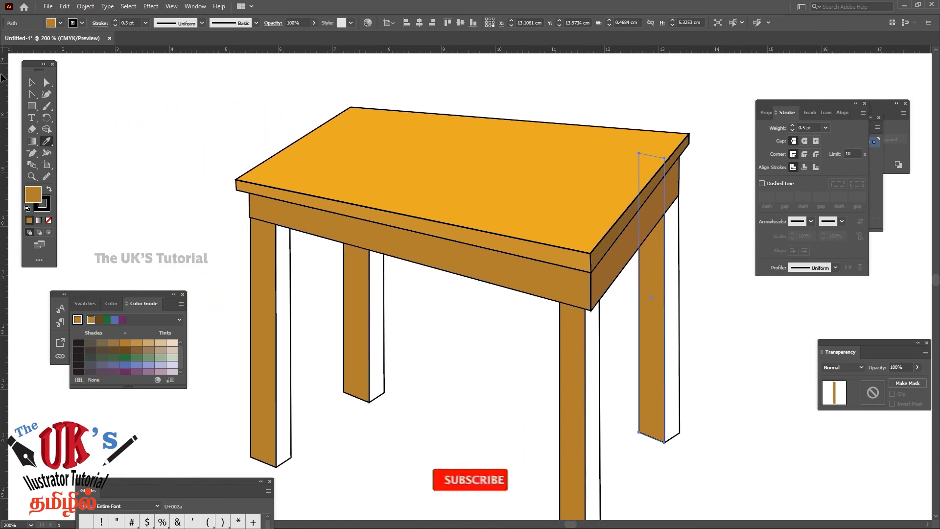
{"action": "left_click", "coordinate": [32, 83]}
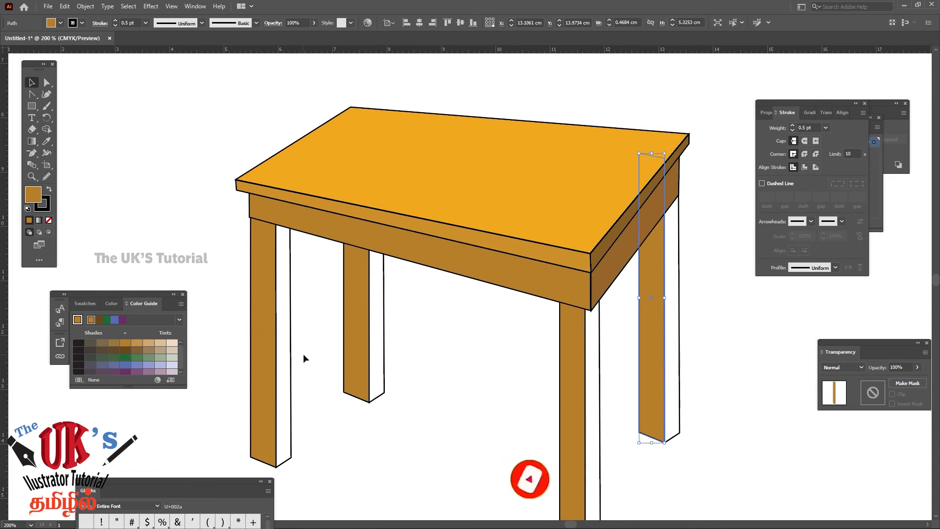
{"action": "left_click_drag", "start_coordinate": [304, 352], "coordinate": [282, 380]}
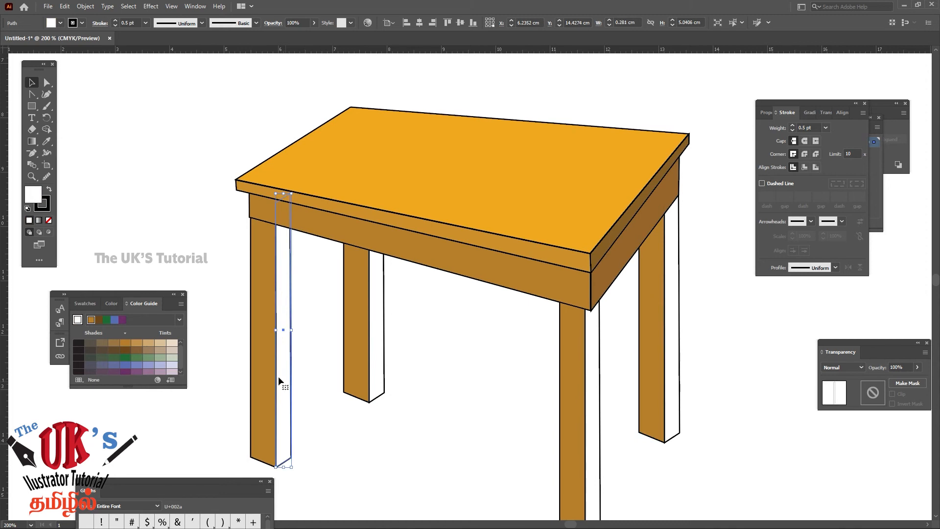
{"action": "left_click", "coordinate": [46, 142]}
{"action": "left_click", "coordinate": [264, 255]}
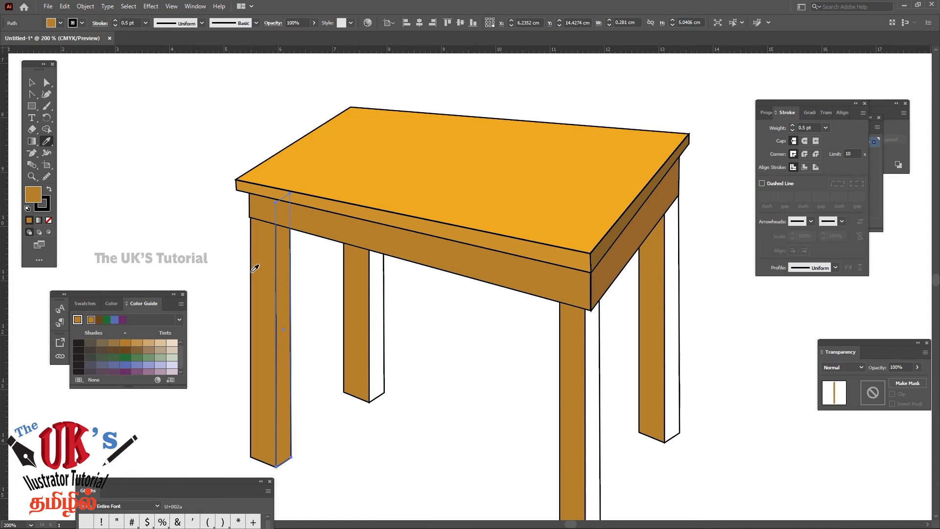
Darken the fill of the front-left leg's side face to #A57029 and further to a deeper brown
{"action": "double_click", "coordinate": [33, 195]}
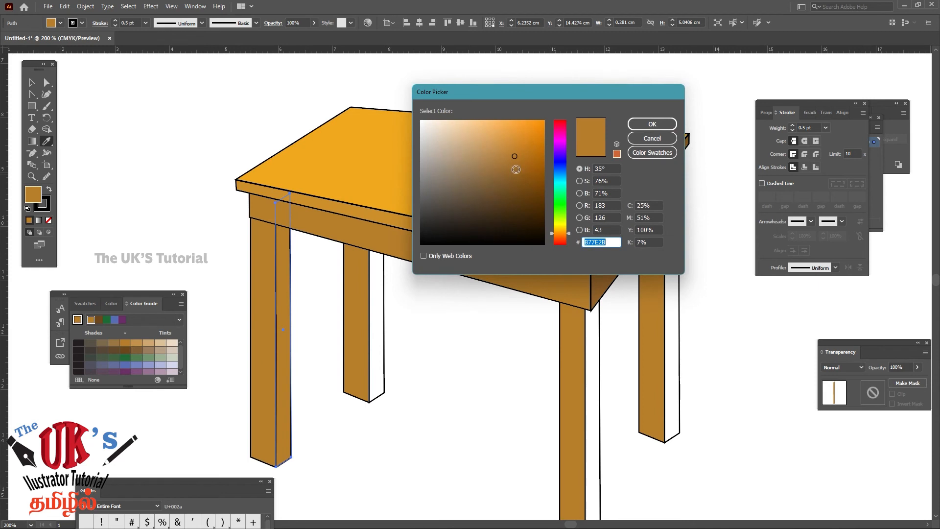
{"action": "left_click", "coordinate": [514, 164]}
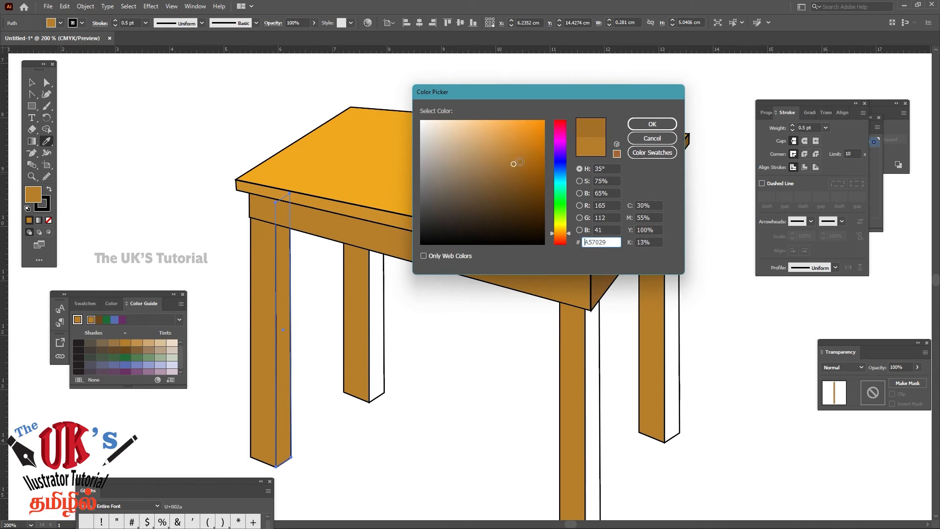
{"action": "left_click", "coordinate": [638, 124]}
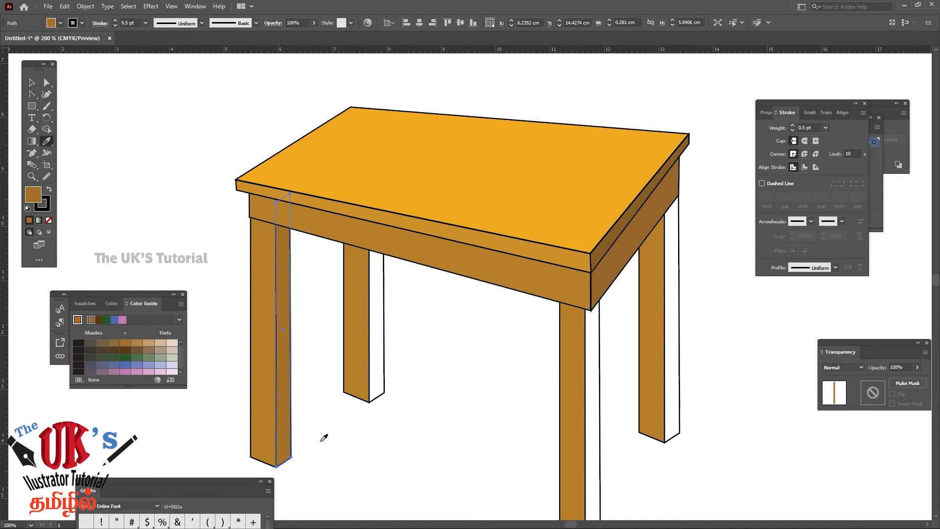
{"action": "double_click", "coordinate": [34, 198]}
{"action": "left_click", "coordinate": [511, 173]}
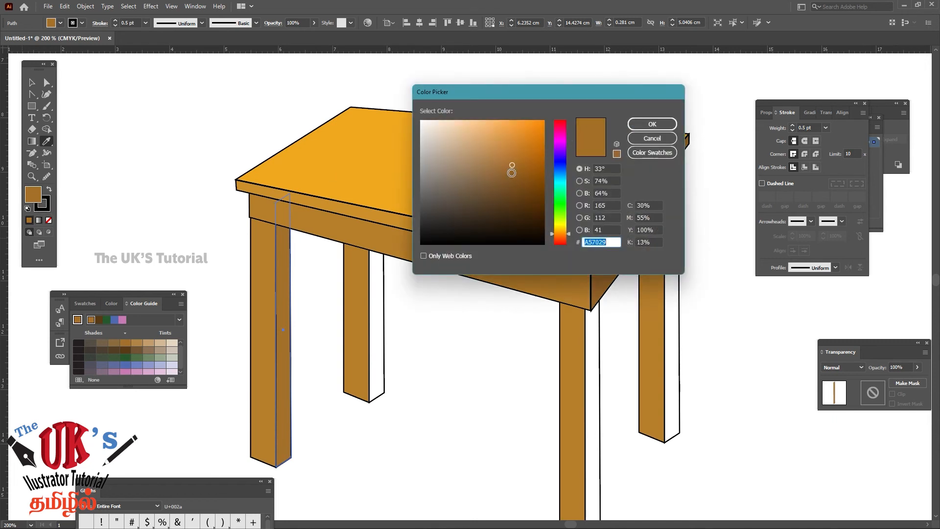
{"action": "left_click", "coordinate": [651, 124]}
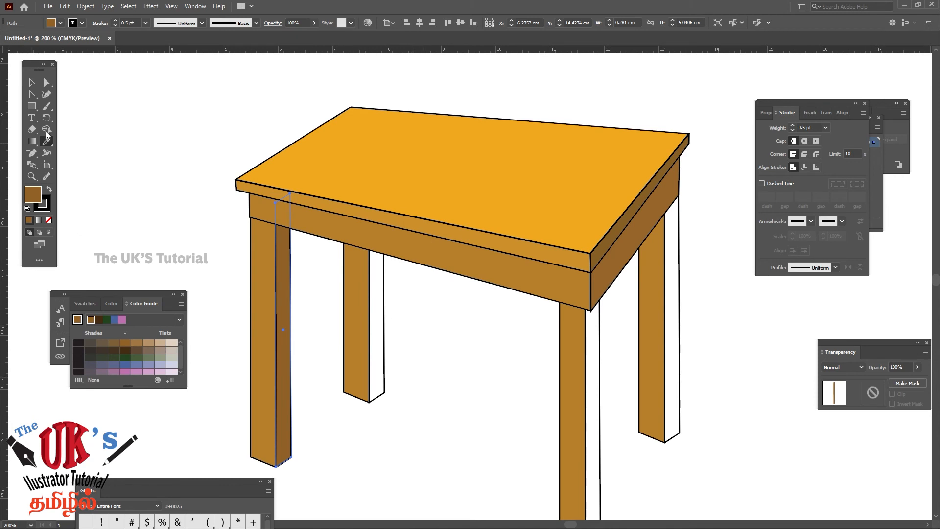
Fill the white side faces of the two back legs and the nearest leg with the front-left leg's darker side-face brown using the Eyedropper
{"action": "left_click", "coordinate": [31, 83]}
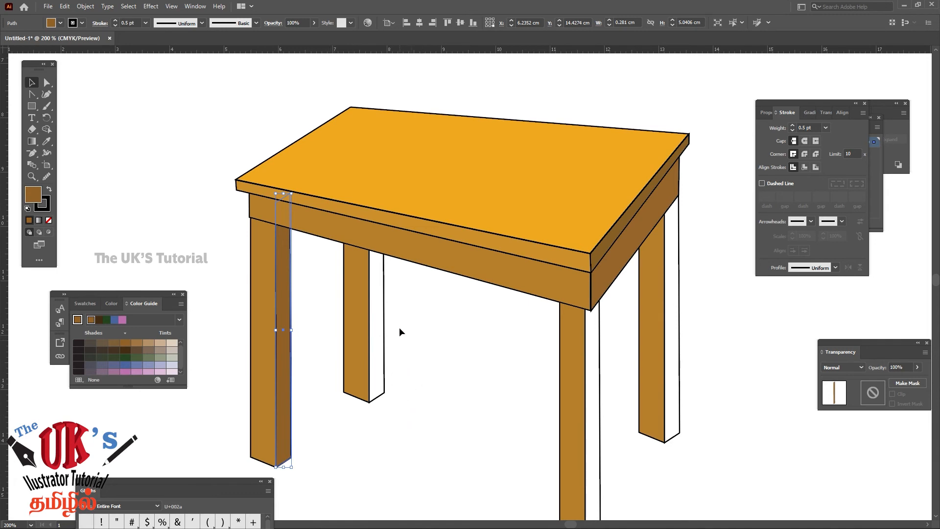
{"action": "left_click", "coordinate": [379, 358]}
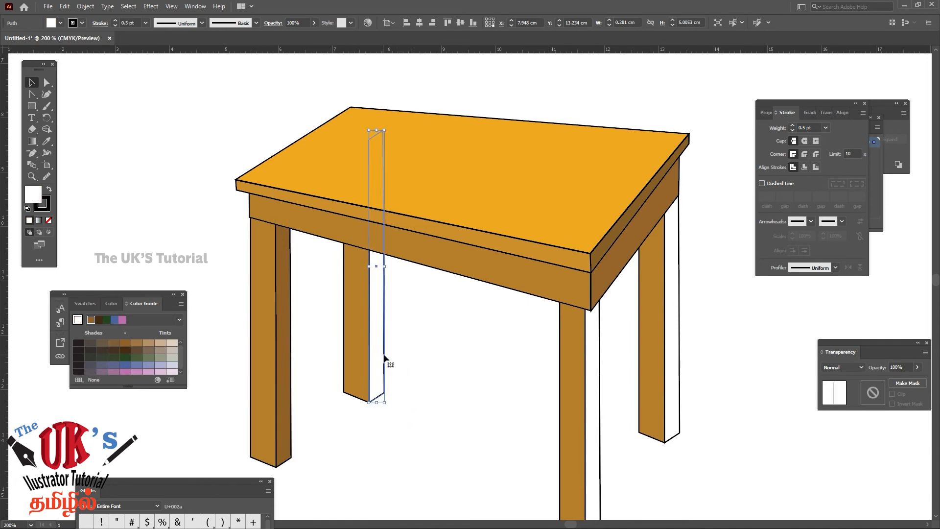
{"action": "left_click", "coordinate": [671, 339], "text": "shift"}
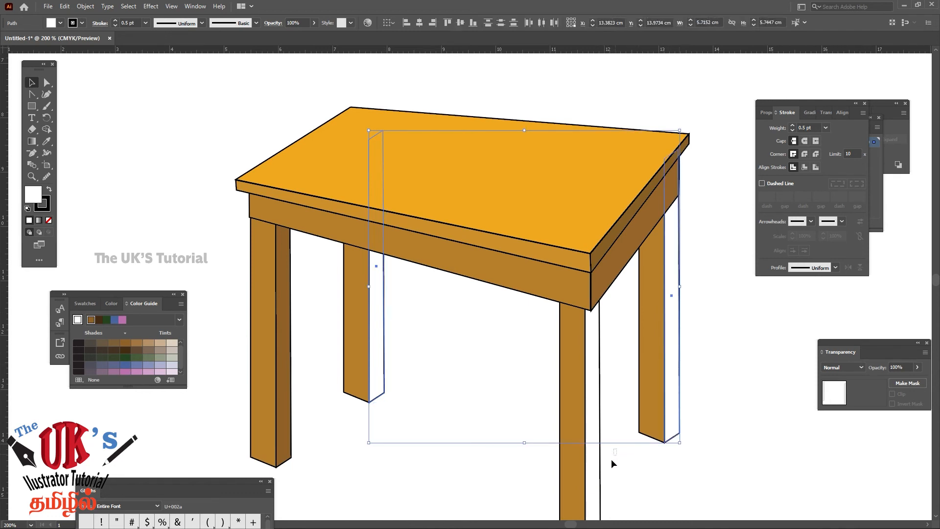
{"action": "left_click_drag", "start_coordinate": [597, 481], "coordinate": [591, 488]}
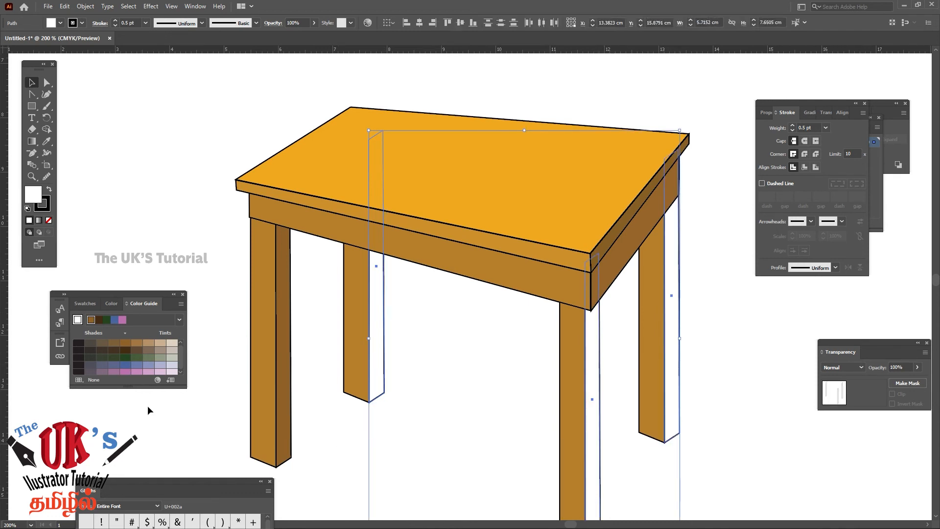
{"action": "left_click", "coordinate": [47, 141]}
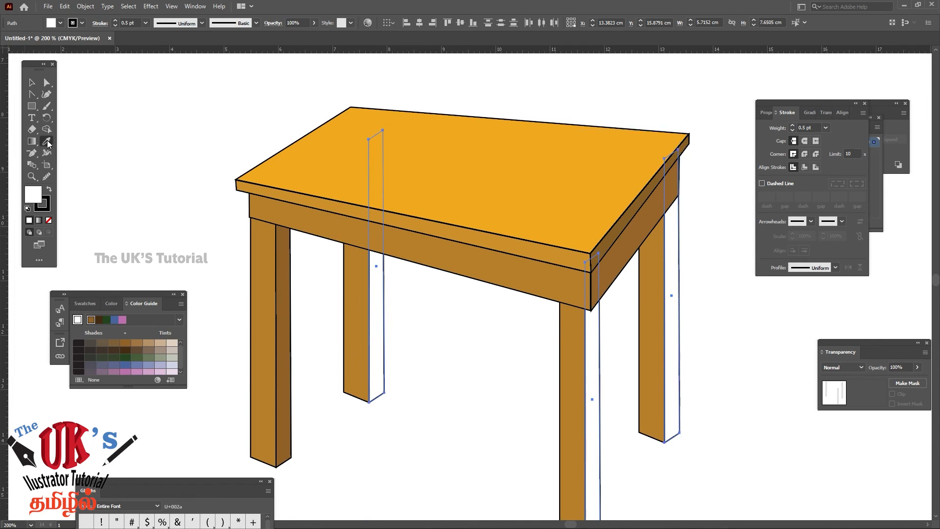
{"action": "left_click", "coordinate": [287, 245]}
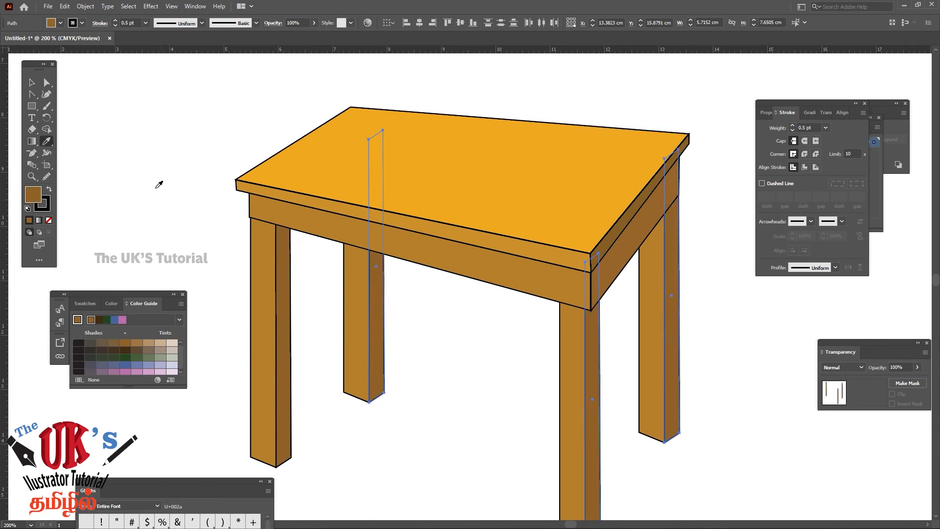
{"action": "left_click", "coordinate": [31, 82]}
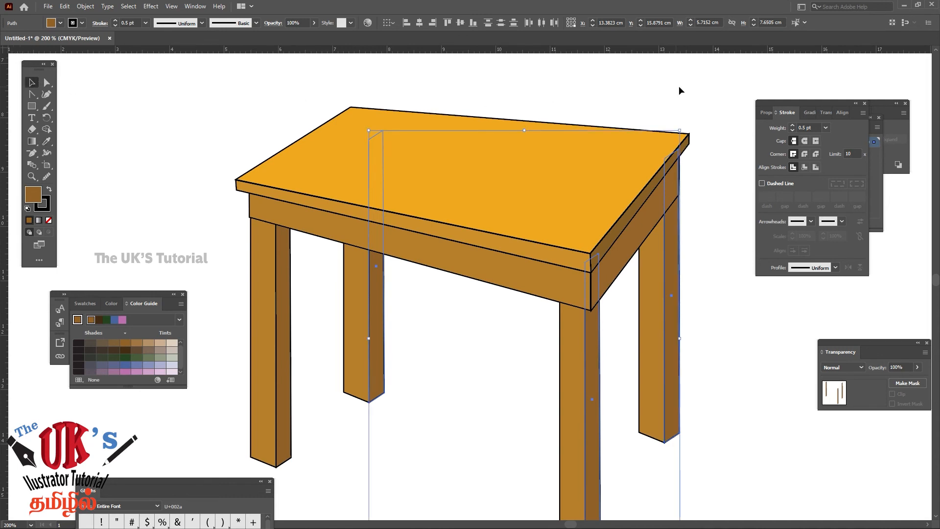
Deselect the leg faces and examine the whole coloured table at 100% and 150% zoom
{"action": "key", "text": "ctrl+1"}
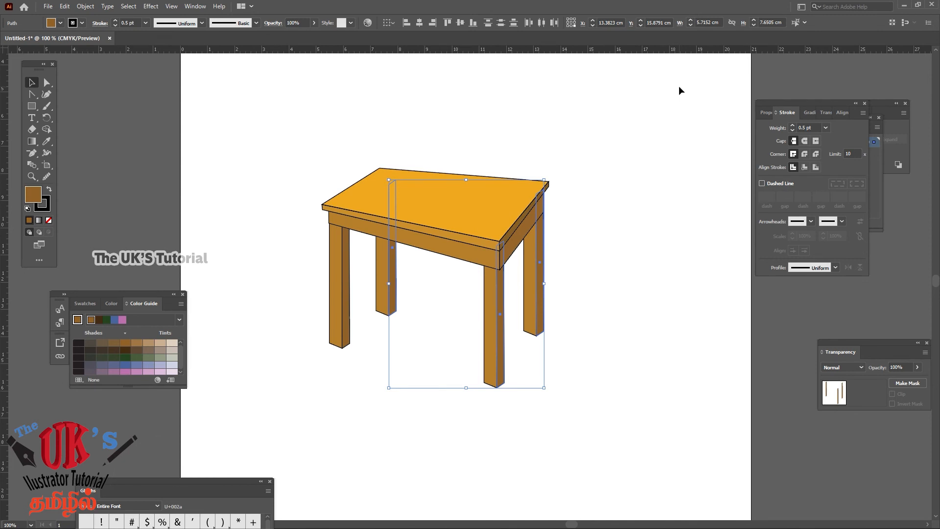
{"action": "left_click", "coordinate": [583, 275]}
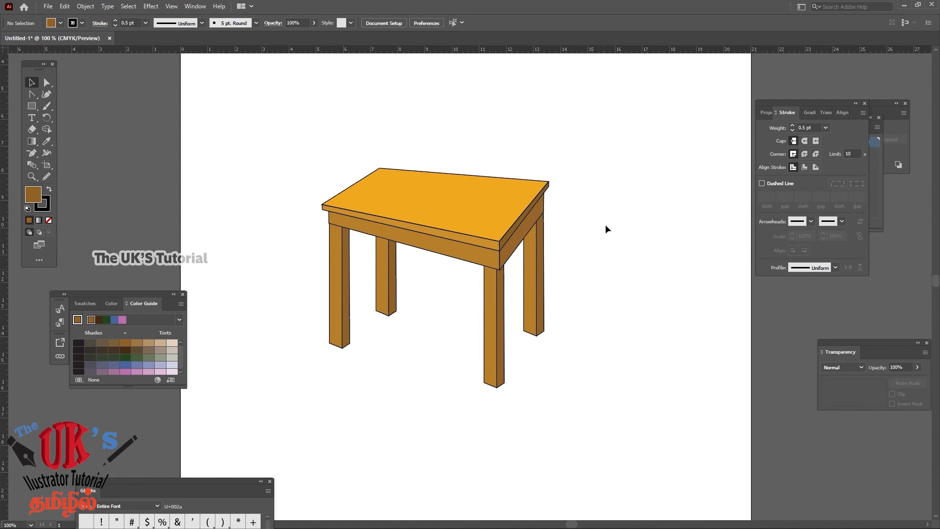
{"action": "left_click", "coordinate": [31, 176]}
{"action": "left_click", "coordinate": [408, 219]}
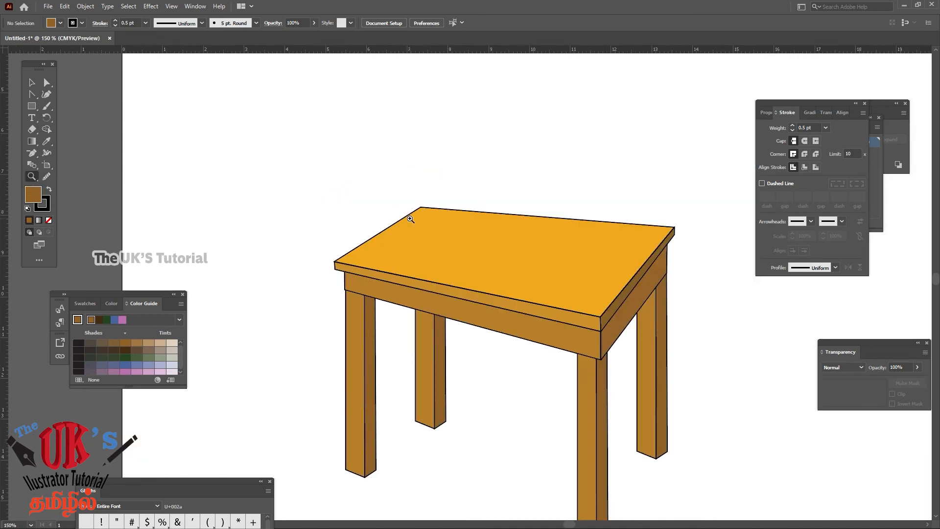
{"action": "left_click", "coordinate": [459, 242]}
{"action": "left_click_drag", "start_coordinate": [459, 240], "coordinate": [476, 240]}
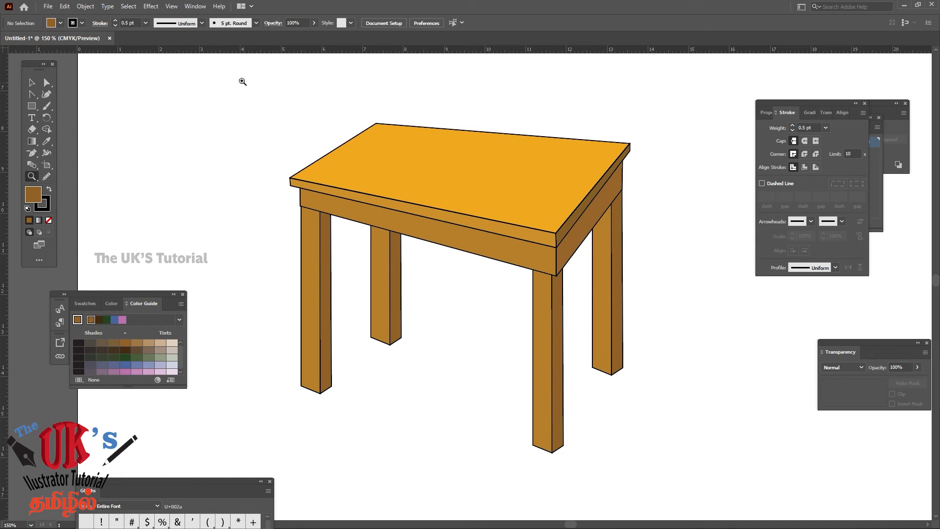
{"action": "left_click", "coordinate": [33, 83]}
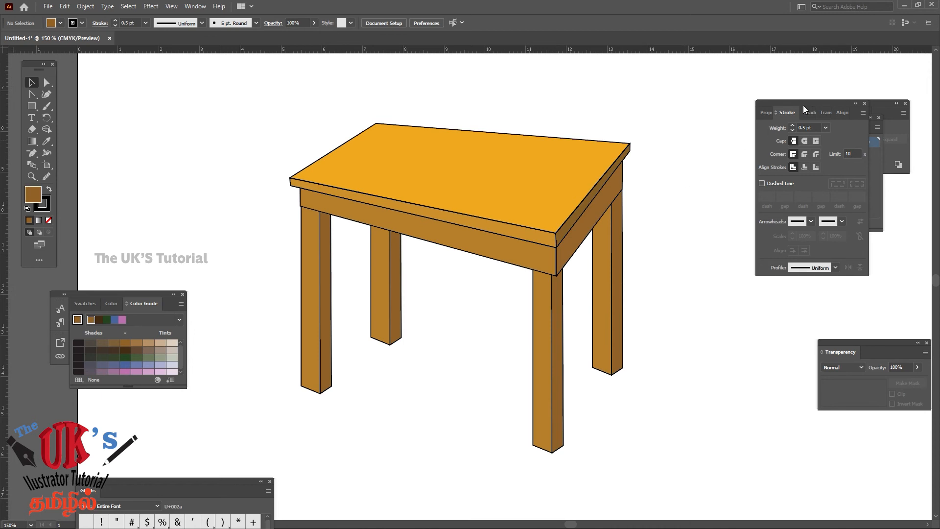
Add a new layer above Layer 1 and name it TOP2
{"action": "key", "text": "F7"}
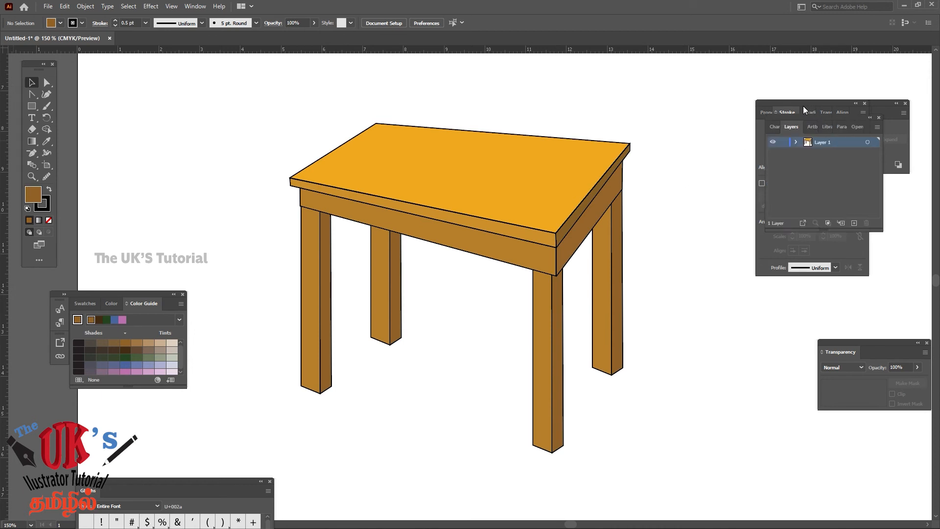
{"action": "left_click", "coordinate": [772, 143]}
{"action": "left_click", "coordinate": [772, 143]}
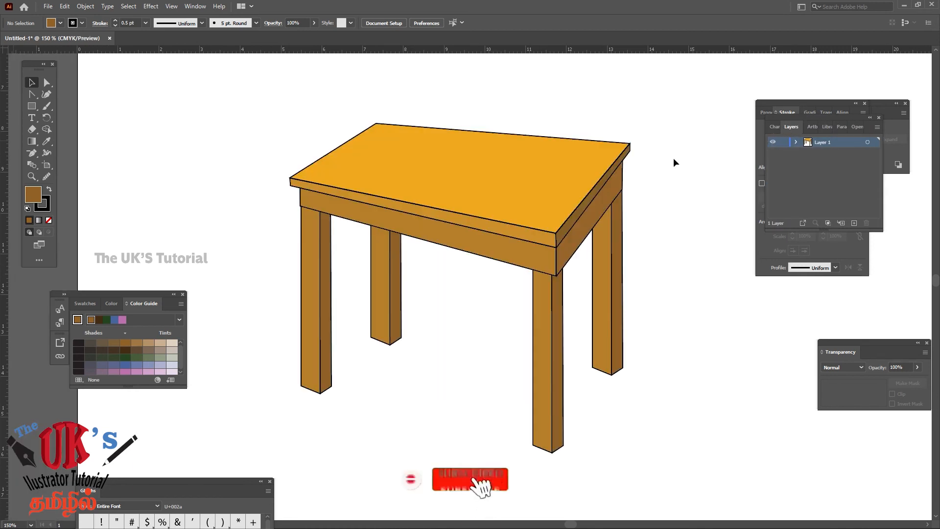
{"action": "left_click", "coordinate": [854, 223]}
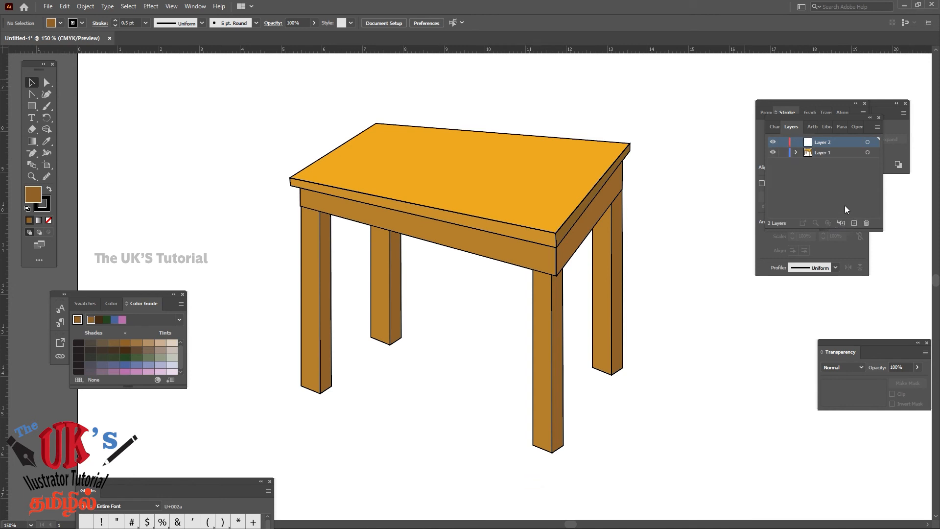
{"action": "double_click", "coordinate": [827, 141]}
{"action": "type", "text": "TOP2"}
{"action": "left_click", "coordinate": [844, 191]}
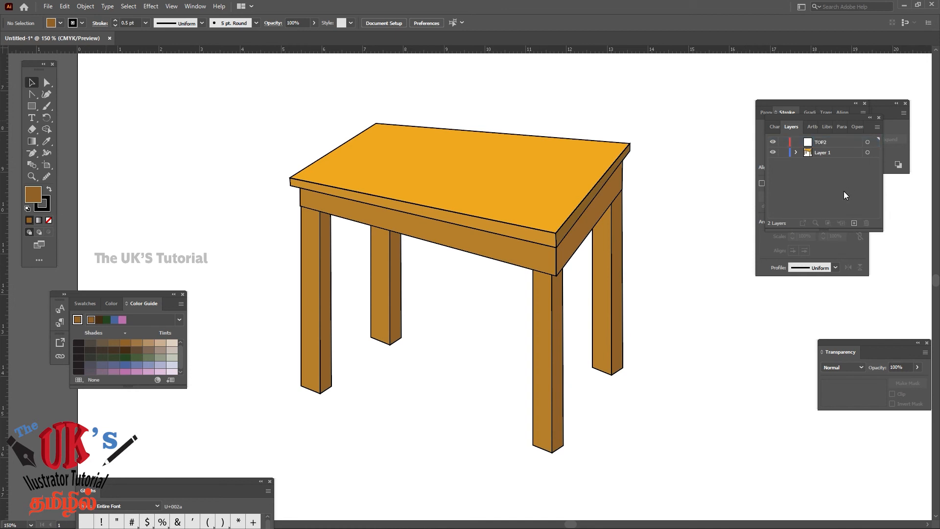
Rename Layer 1, which holds the table drawing, as TABLLE
{"action": "double_click", "coordinate": [826, 153]}
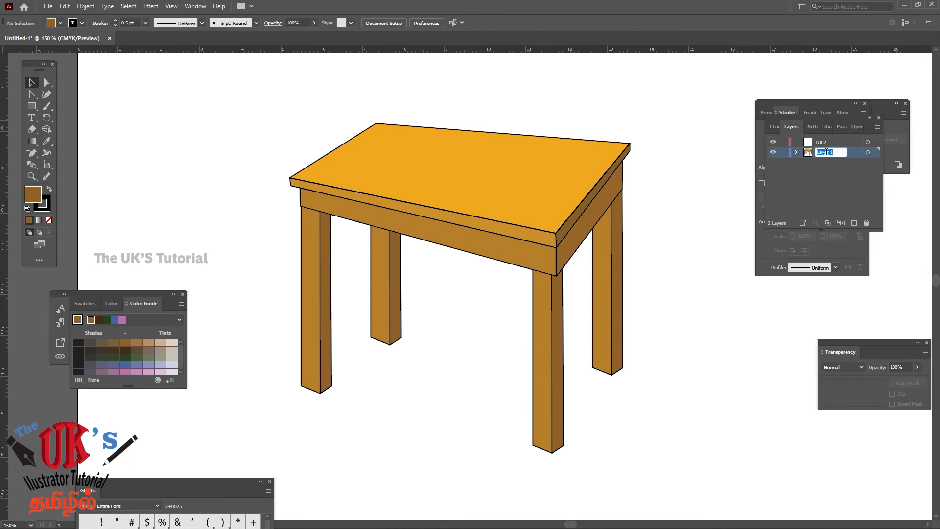
{"action": "type", "text": "TABLLE"}
{"action": "left_click", "coordinate": [807, 191]}
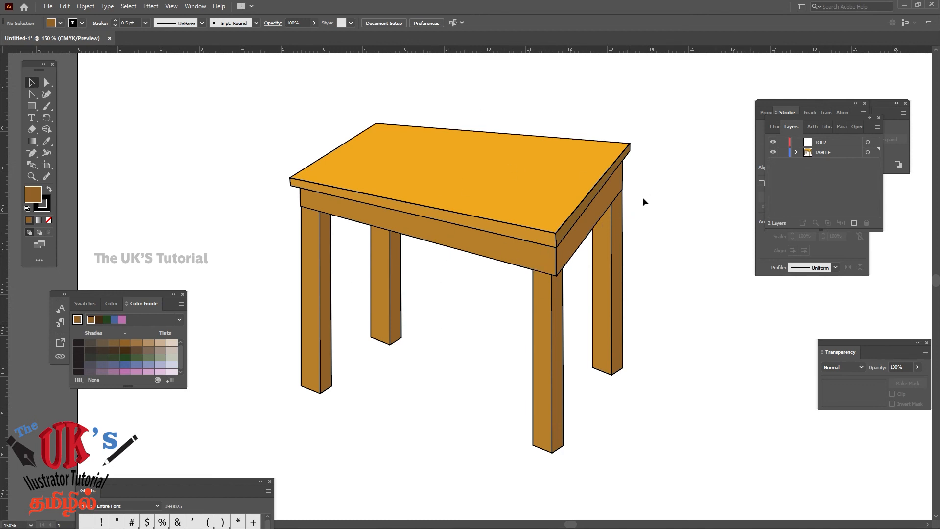
Lock the TABLLE layer, try to select the table's parts on the artboard, and make TOP2 the active layer
{"action": "left_click", "coordinate": [782, 153]}
{"action": "left_click_drag", "start_coordinate": [524, 102], "coordinate": [430, 186]}
{"action": "left_click_drag", "start_coordinate": [584, 200], "coordinate": [400, 314]}
{"action": "left_click_drag", "start_coordinate": [391, 182], "coordinate": [542, 211]}
{"action": "left_click", "coordinate": [783, 152]}
{"action": "left_click", "coordinate": [783, 152]}
{"action": "left_click", "coordinate": [832, 142]}
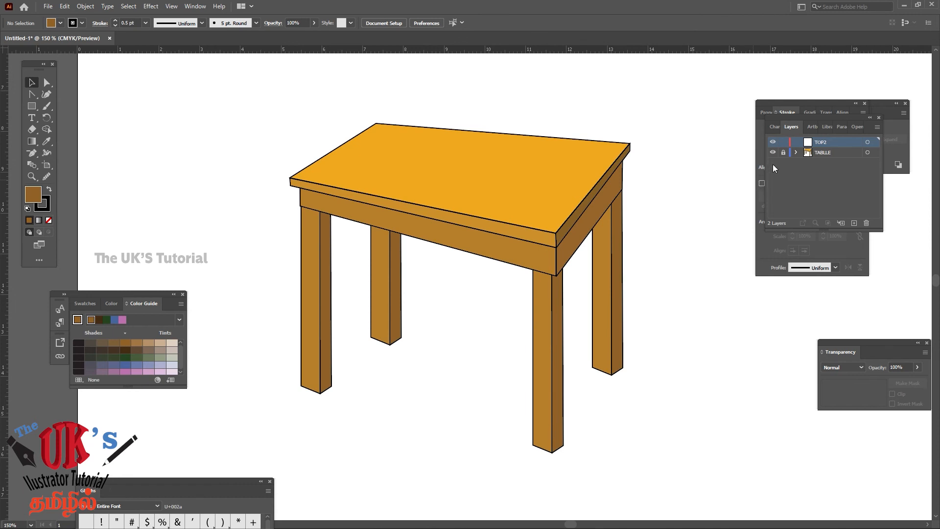
Unlock the TABLLE layer and copy the tabletop surface together with its two edge strips
{"action": "left_click", "coordinate": [784, 153]}
{"action": "left_click", "coordinate": [844, 154]}
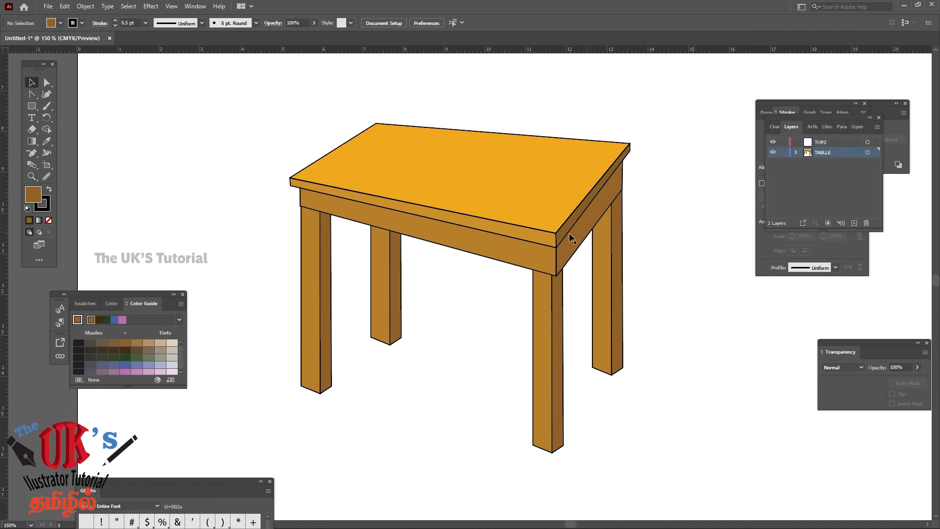
{"action": "left_click", "coordinate": [512, 231]}
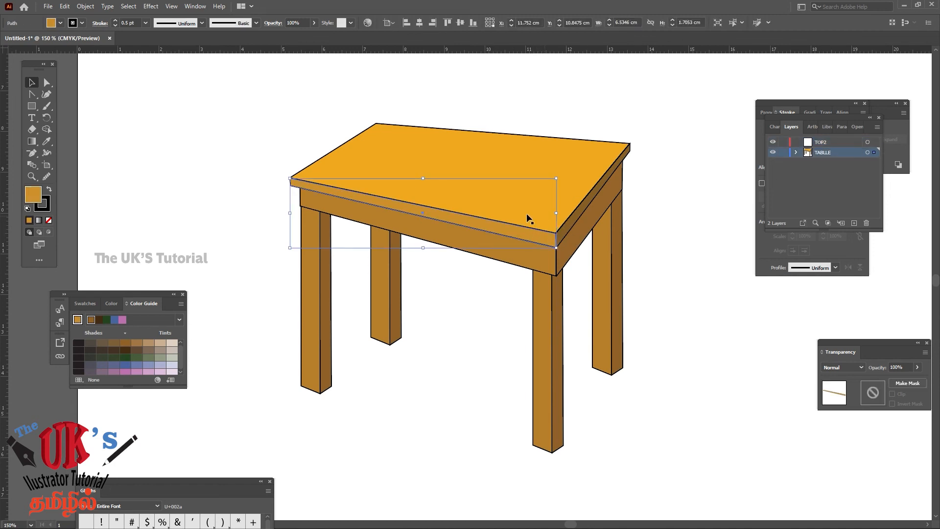
{"action": "left_click", "coordinate": [567, 231], "text": "shift"}
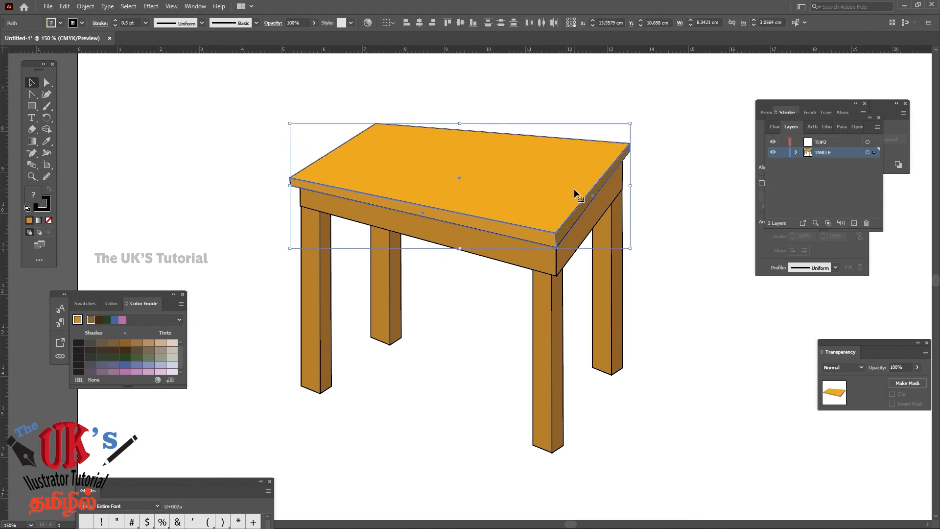
{"action": "key", "text": "a"}
{"action": "key", "text": "v"}
Lock the TABLLE layer and paste the copied tabletop pieces into the TOP2 layer
{"action": "left_click", "coordinate": [783, 153]}
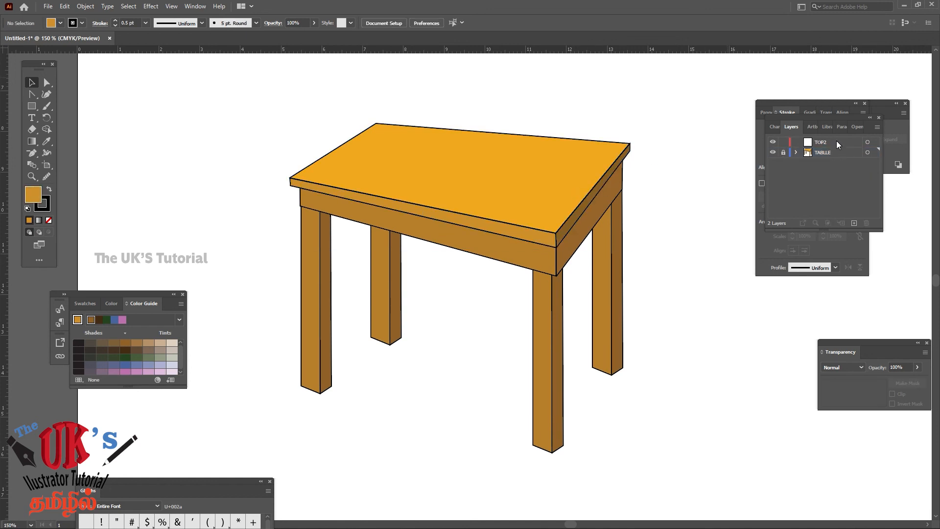
{"action": "left_click", "coordinate": [836, 141]}
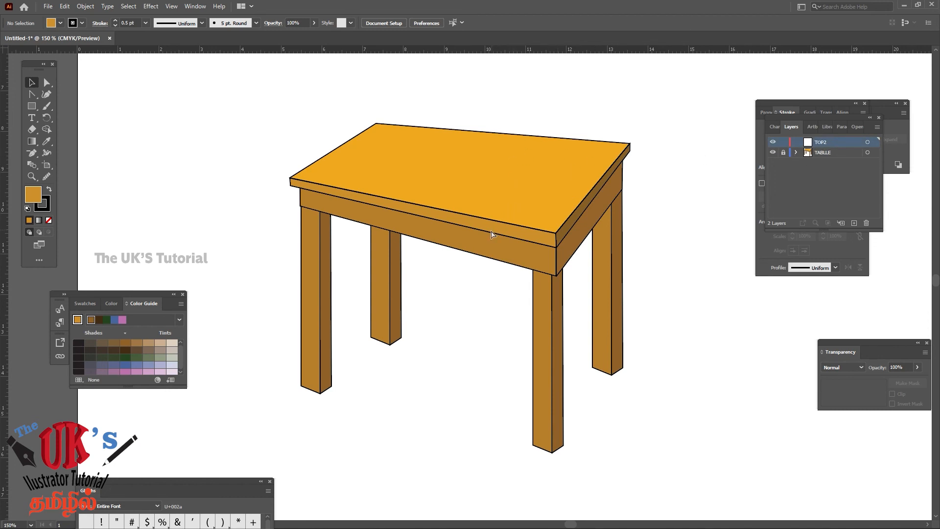
{"action": "key", "text": "ctrl+v"}
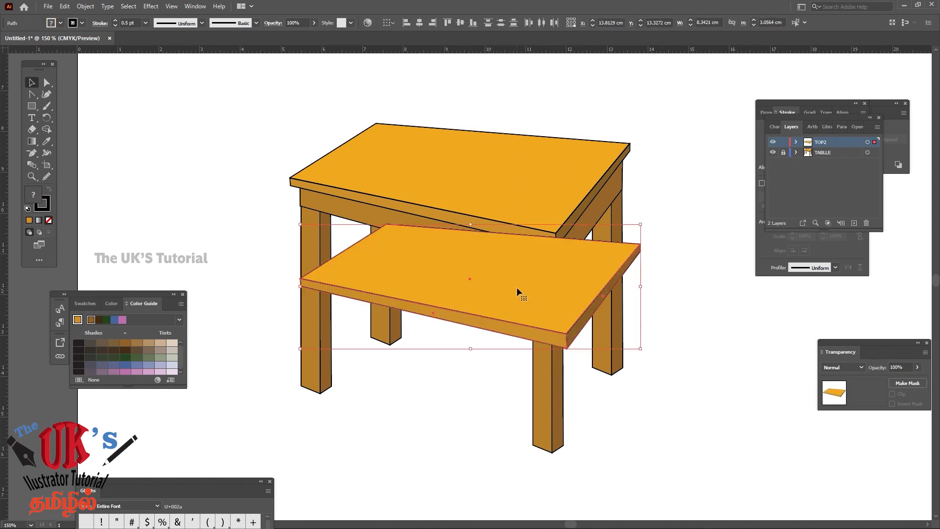
Place the pasted tabletop over the original one and scale it up to about 9.97 × 3.65 cm
{"action": "left_click_drag", "start_coordinate": [515, 286], "coordinate": [506, 187]}
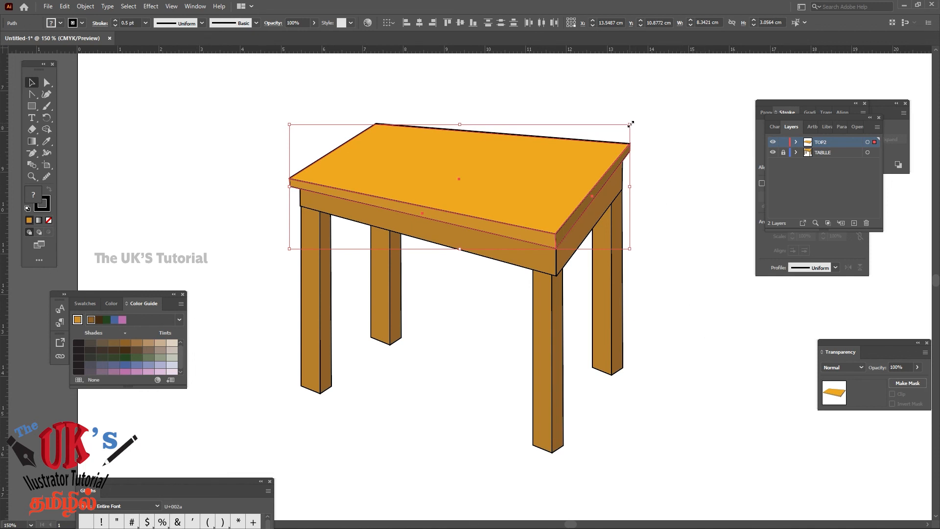
{"action": "left_click_drag", "start_coordinate": [631, 125], "coordinate": [764, 103]}
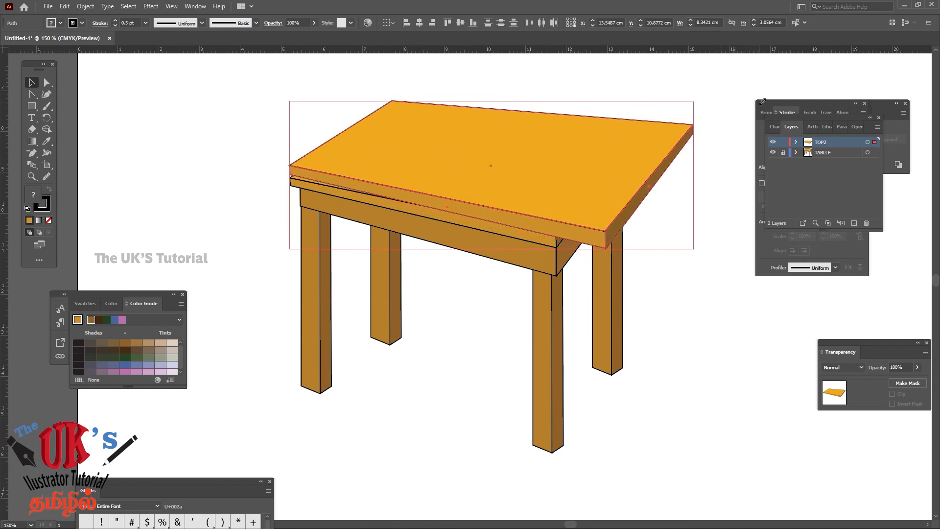
{"action": "left_click", "coordinate": [637, 264]}
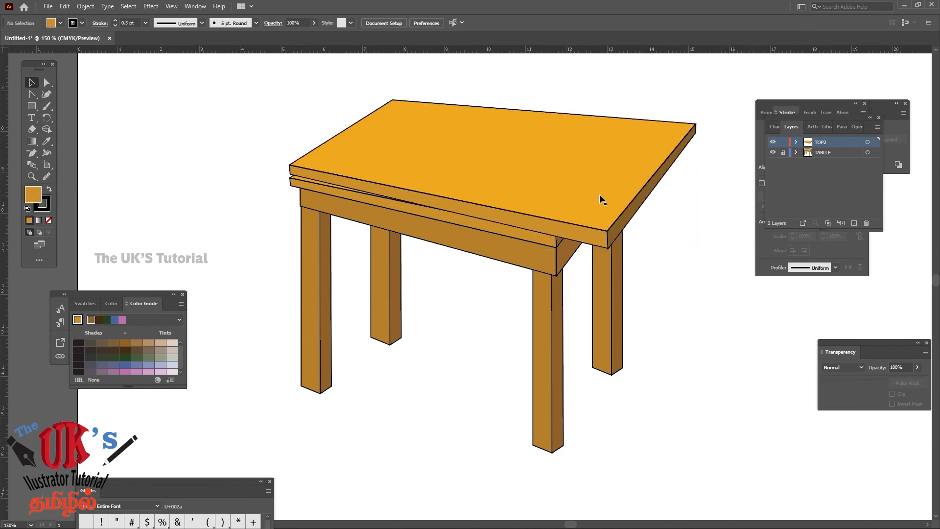
Group the enlarged tabletop surface with its two edge strips and centre the group over the table
{"action": "left_click", "coordinate": [582, 238]}
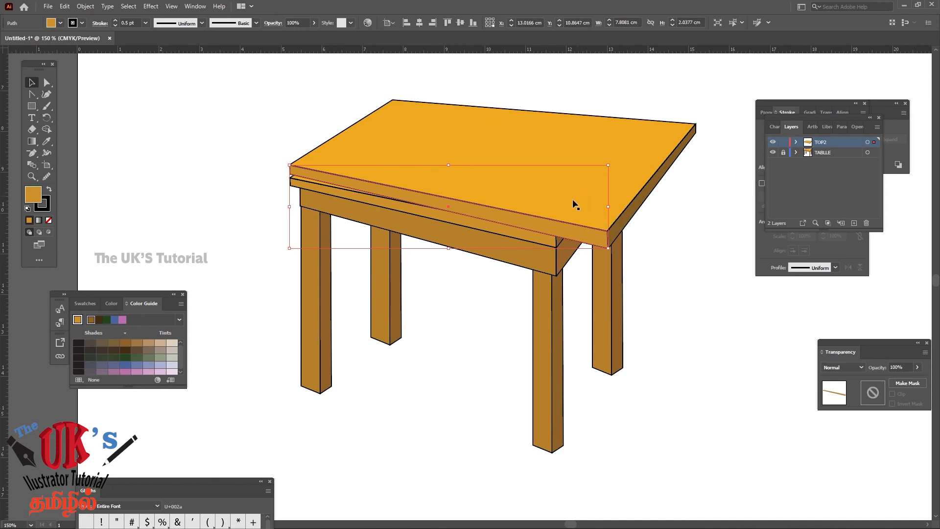
{"action": "mouse_move", "coordinate": [561, 238]}
{"action": "left_mouse_down"}
{"action": "mouse_move", "coordinate": [554, 269]}
{"action": "mouse_move", "coordinate": [564, 245]}
{"action": "left_mouse_up"}
{"action": "left_click", "coordinate": [703, 247]}
{"action": "left_click", "coordinate": [577, 241]}
{"action": "left_click", "coordinate": [622, 219], "text": "shift"}
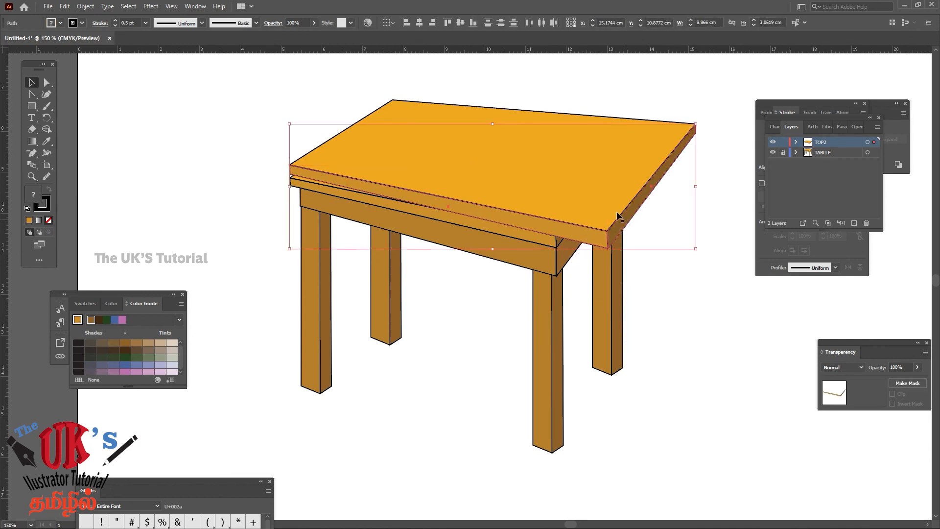
{"action": "left_click", "coordinate": [587, 179], "text": "shift"}
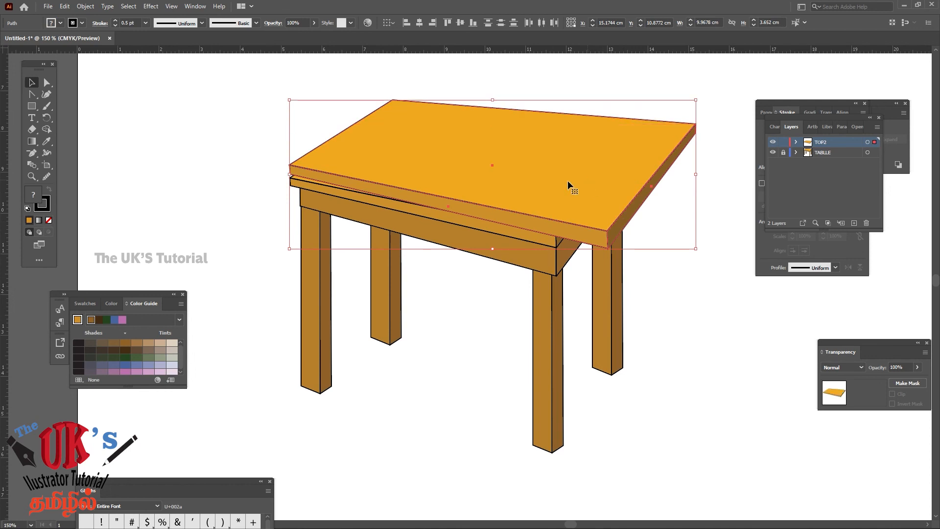
{"action": "left_click", "coordinate": [617, 225]}
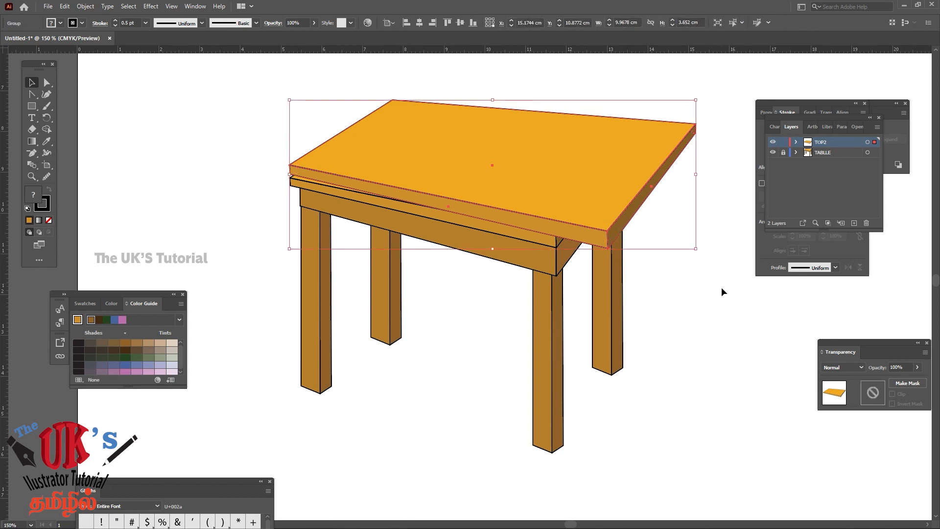
{"action": "left_click", "coordinate": [713, 301]}
{"action": "left_click_drag", "start_coordinate": [607, 178], "coordinate": [591, 194]}
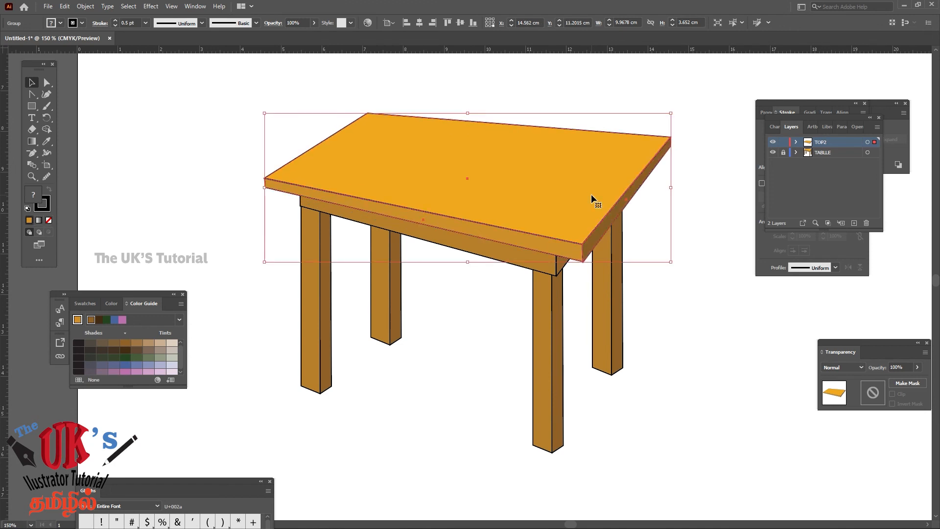
Move the Transparency settings close to the table and set the enlarged tabletop group's opacity to 50%
{"action": "left_click", "coordinate": [197, 6]}
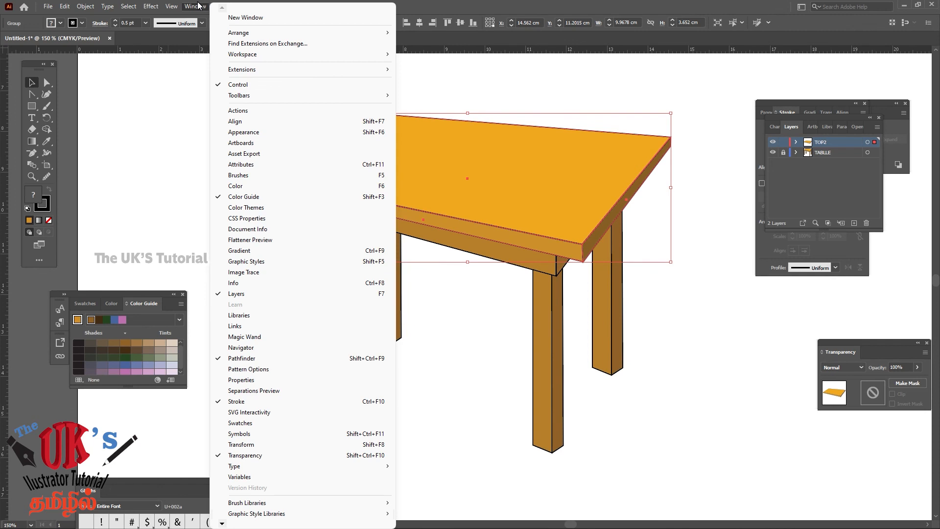
{"action": "left_click", "coordinate": [249, 462]}
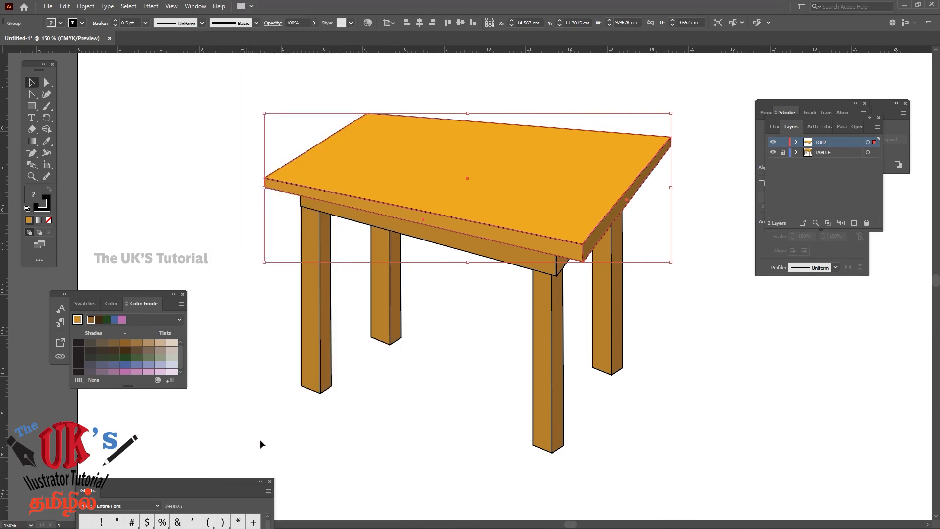
{"action": "left_click", "coordinate": [197, 6]}
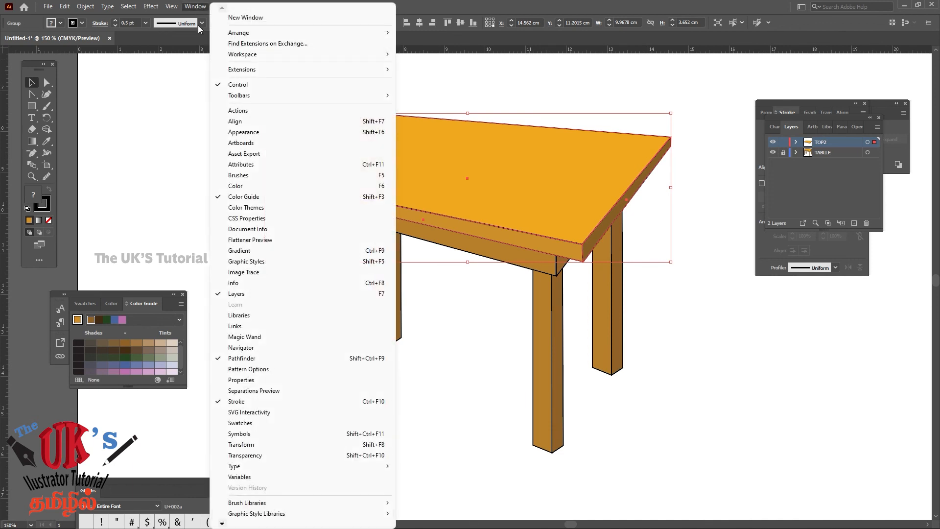
{"action": "left_click", "coordinate": [258, 457]}
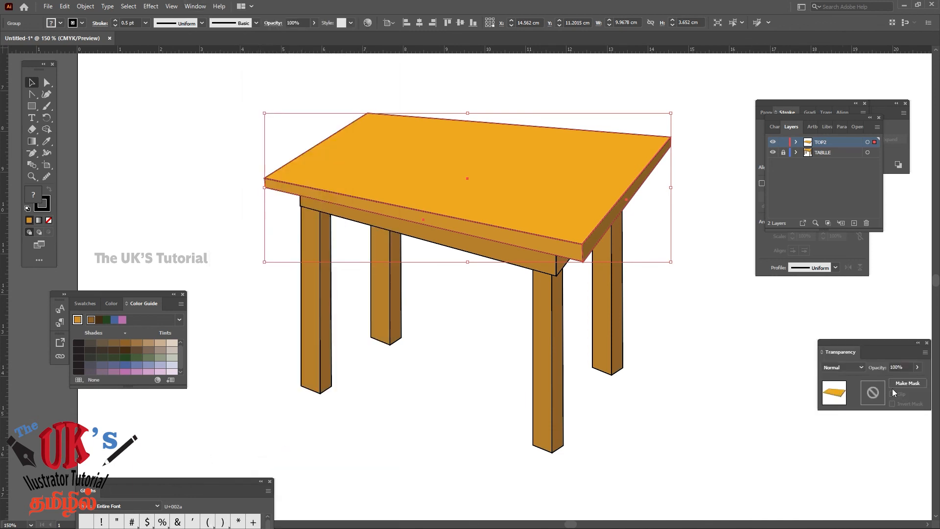
{"action": "left_click_drag", "start_coordinate": [873, 343], "coordinate": [197, 95]}
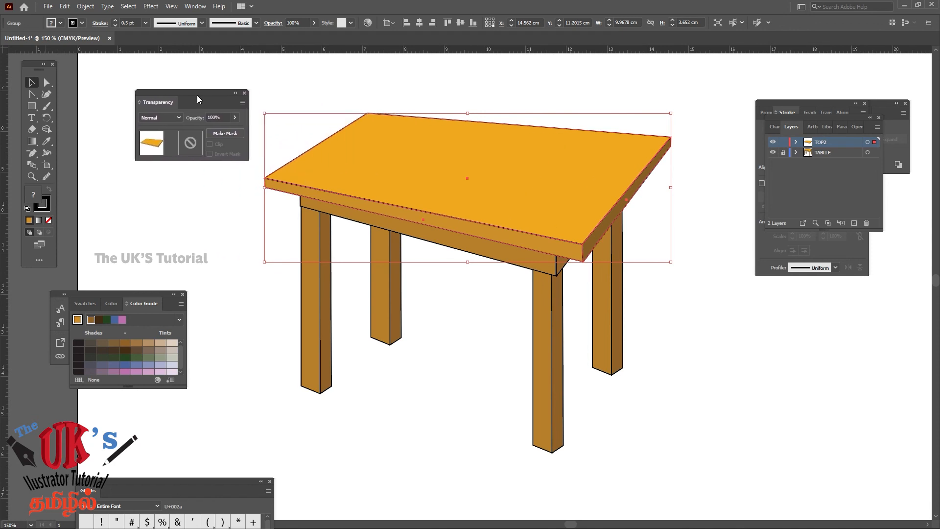
{"action": "left_click", "coordinate": [228, 116]}
{"action": "type", "text": "50"}
{"action": "key", "text": "Return"}
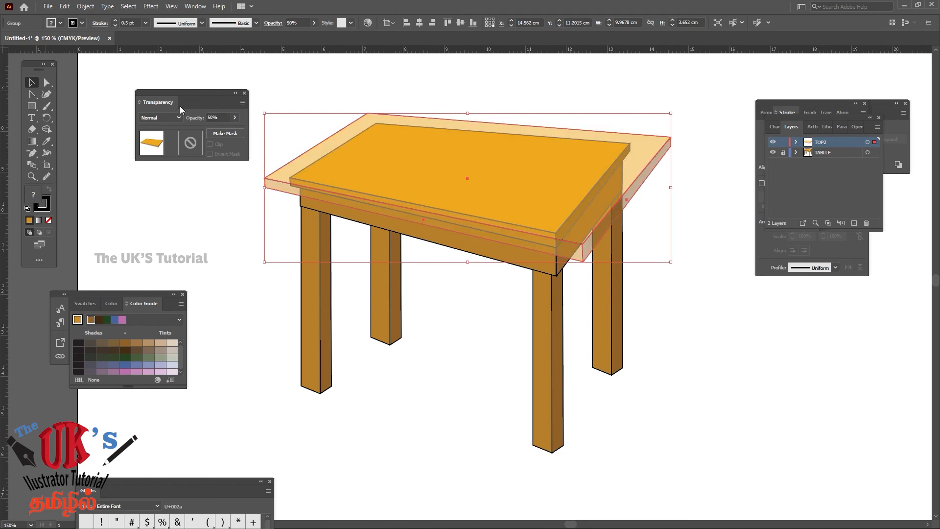
Shift the see-through tabletop group slightly down over the table and set its opacity back to 100%
{"action": "left_click", "coordinate": [507, 71]}
{"action": "mouse_move", "coordinate": [499, 132]}
{"action": "left_mouse_down"}
{"action": "mouse_move", "coordinate": [512, 132]}
{"action": "mouse_move", "coordinate": [487, 128]}
{"action": "mouse_move", "coordinate": [499, 137]}
{"action": "left_mouse_up"}
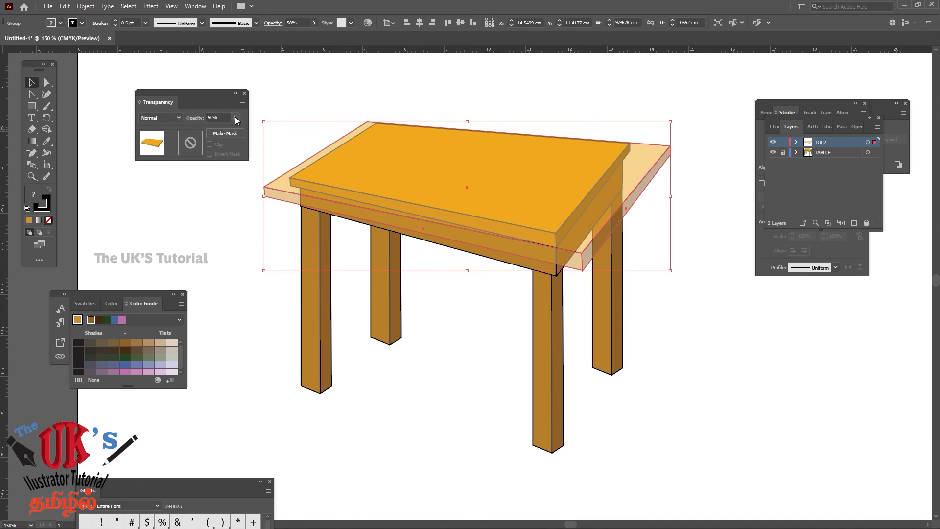
{"action": "left_click_drag", "start_coordinate": [224, 117], "coordinate": [194, 117]}
{"action": "type", "text": "100"}
{"action": "left_click", "coordinate": [221, 196]}
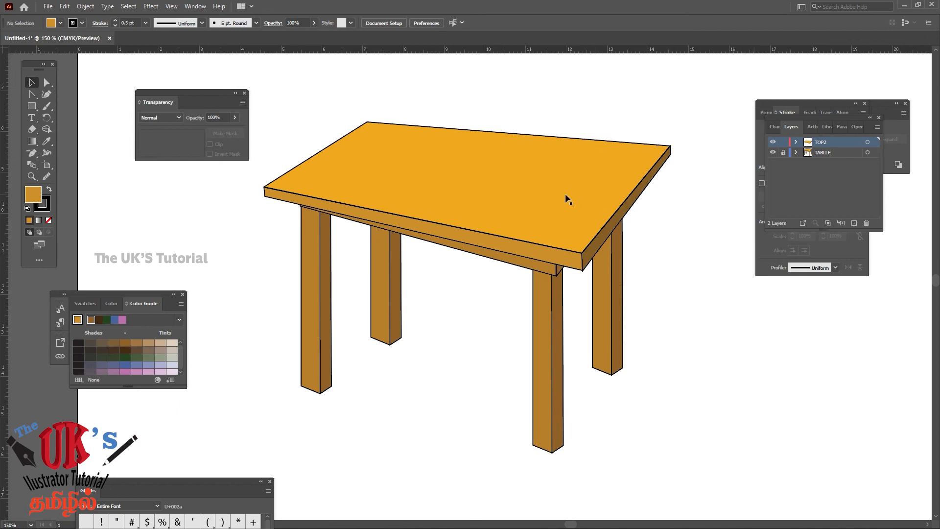
Rotate the tabletop group slightly clockwise, enlarge it to about 10.36 × 3.90 cm and reposition it over the legs
{"action": "mouse_move", "coordinate": [566, 198]}
{"action": "left_mouse_down"}
{"action": "mouse_move", "coordinate": [588, 162]}
{"action": "mouse_move", "coordinate": [556, 186]}
{"action": "left_mouse_up"}
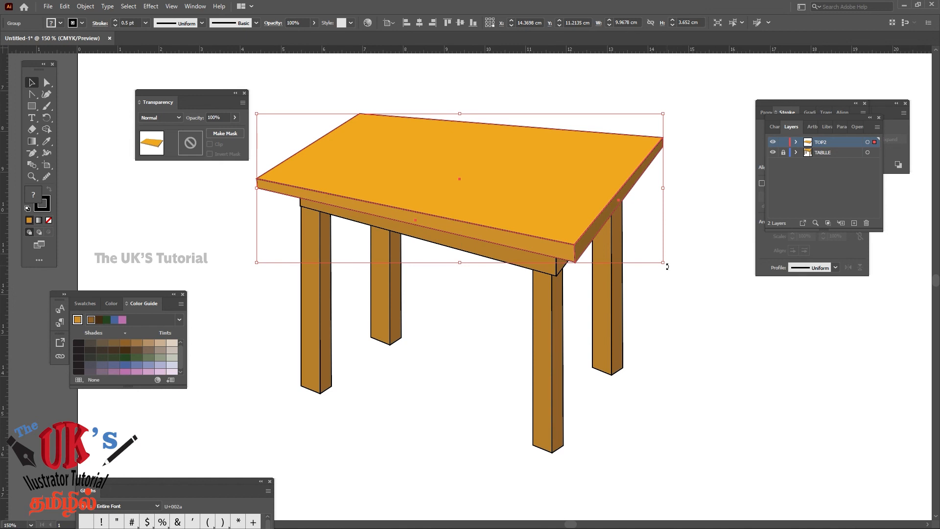
{"action": "left_click_drag", "start_coordinate": [666, 269], "coordinate": [668, 270]}
{"action": "left_click_drag", "start_coordinate": [559, 201], "coordinate": [557, 218]}
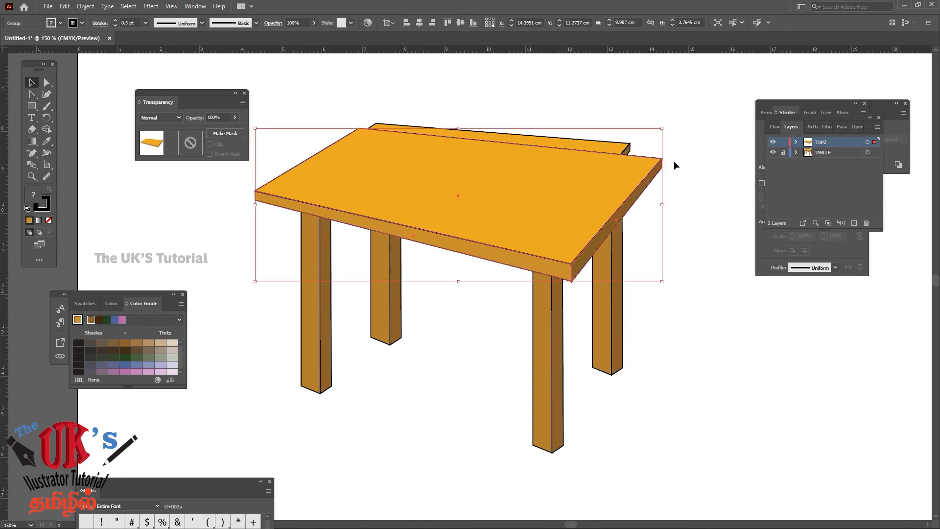
{"action": "left_click_drag", "start_coordinate": [663, 129], "coordinate": [671, 127]}
{"action": "left_click_drag", "start_coordinate": [577, 172], "coordinate": [574, 165]}
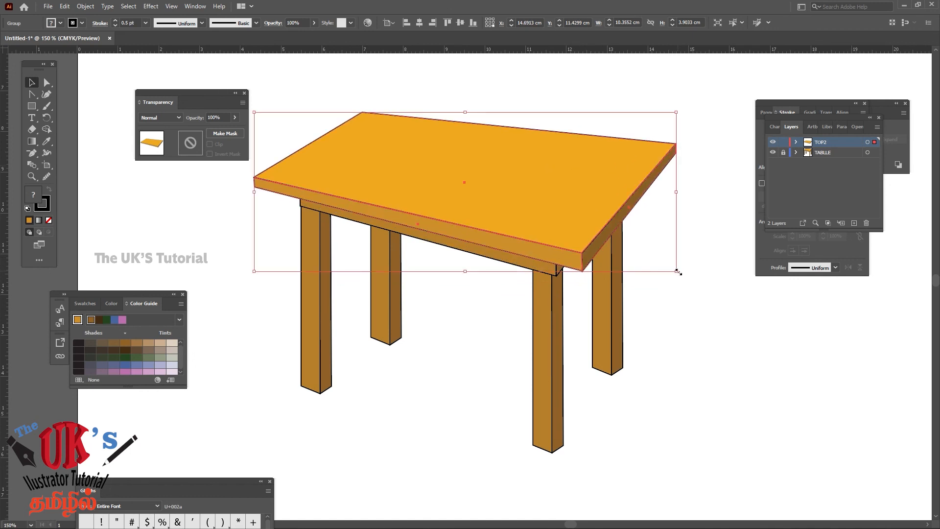
Enlarge the tabletop group further to about 11.65 × 4.39 cm and shift it slightly over the legs
{"action": "left_click_drag", "start_coordinate": [677, 270], "coordinate": [729, 315]}
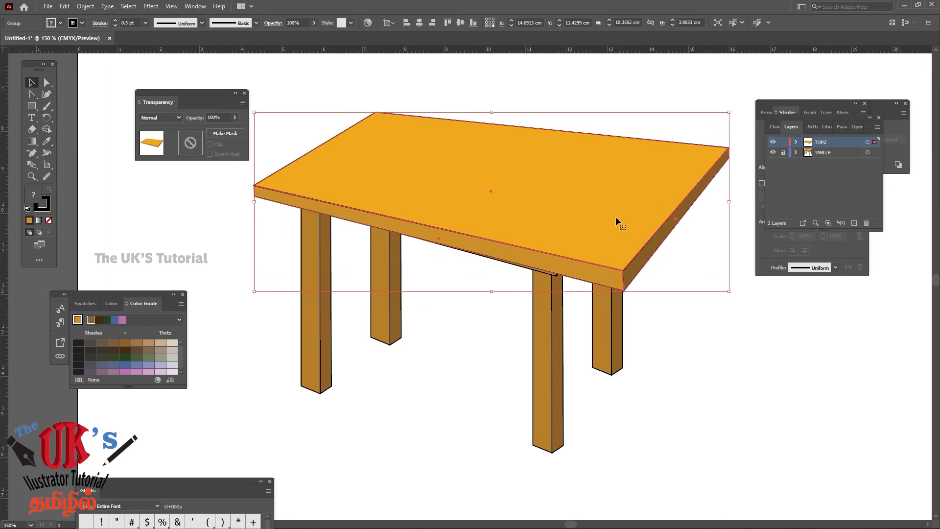
{"action": "left_click_drag", "start_coordinate": [613, 213], "coordinate": [605, 215]}
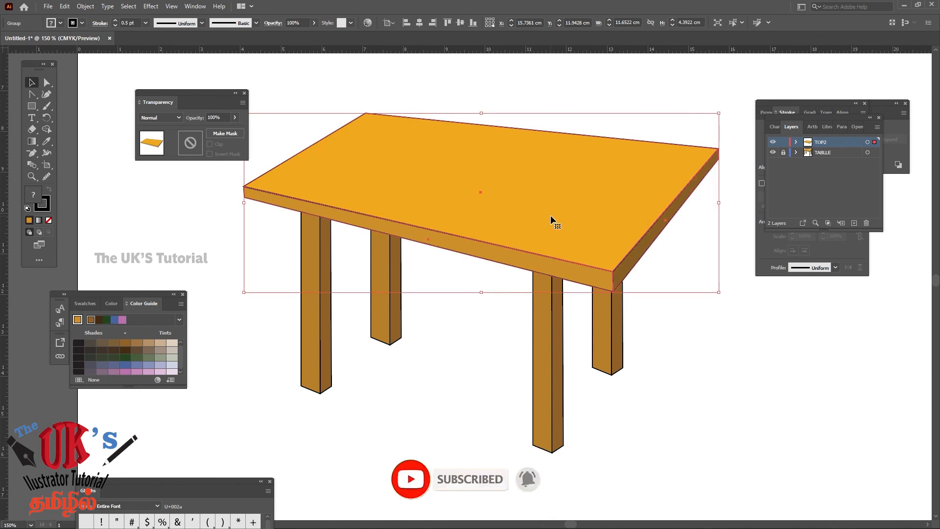
{"action": "left_click", "coordinate": [765, 398]}
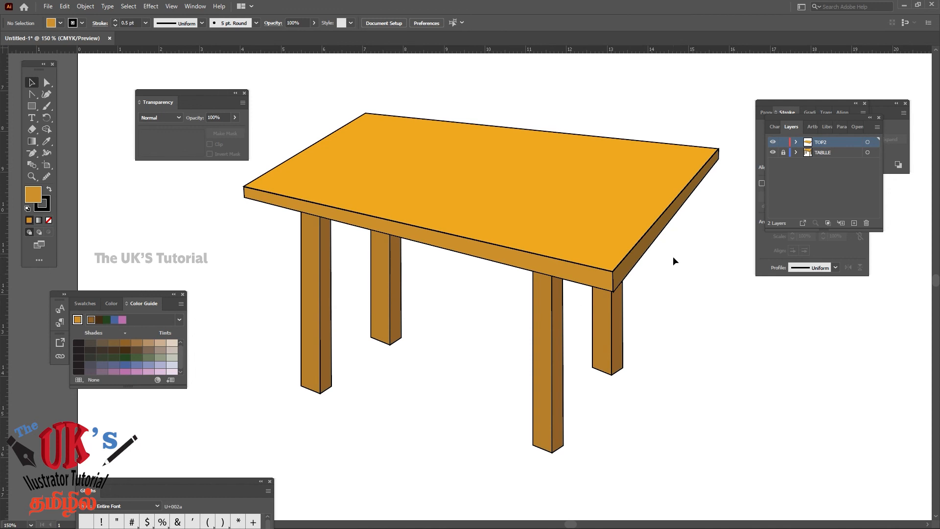
Toggle the TOP2 layer's visibility to compare the enlarged tabletop with the original table, leaving TOP2 hidden
{"action": "left_click", "coordinate": [772, 152]}
{"action": "left_click", "coordinate": [771, 143]}
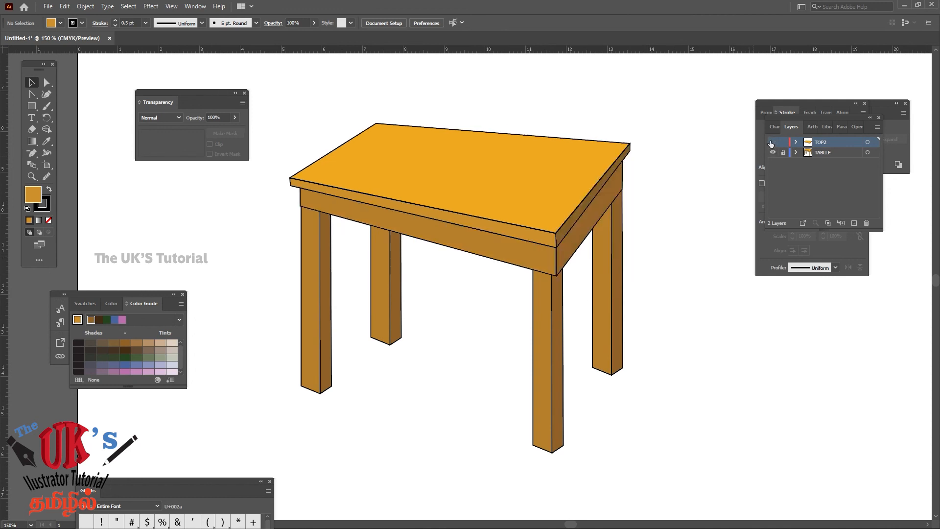
{"action": "left_click", "coordinate": [771, 142]}
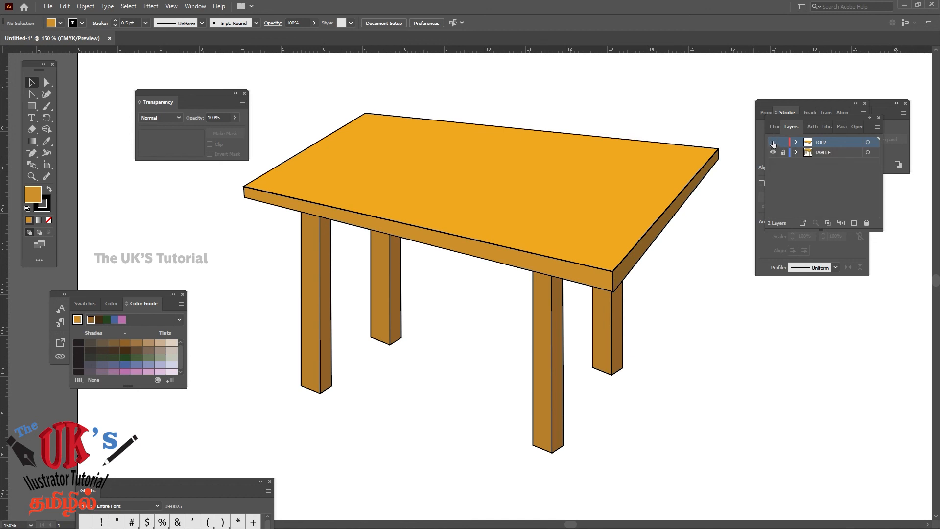
{"action": "left_click", "coordinate": [772, 142]}
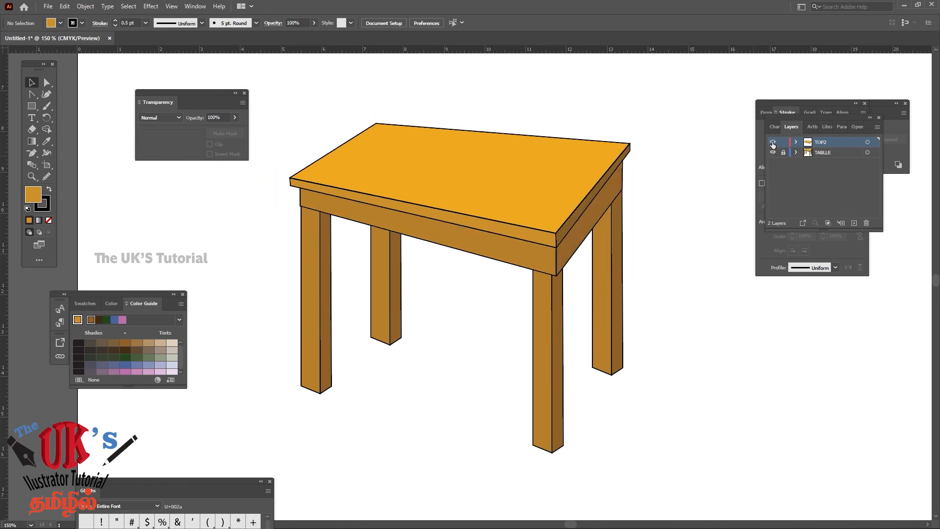
{"action": "left_click", "coordinate": [773, 143]}
{"action": "left_click", "coordinate": [772, 142]}
{"action": "left_click", "coordinate": [772, 143]}
{"action": "left_click", "coordinate": [773, 143]}
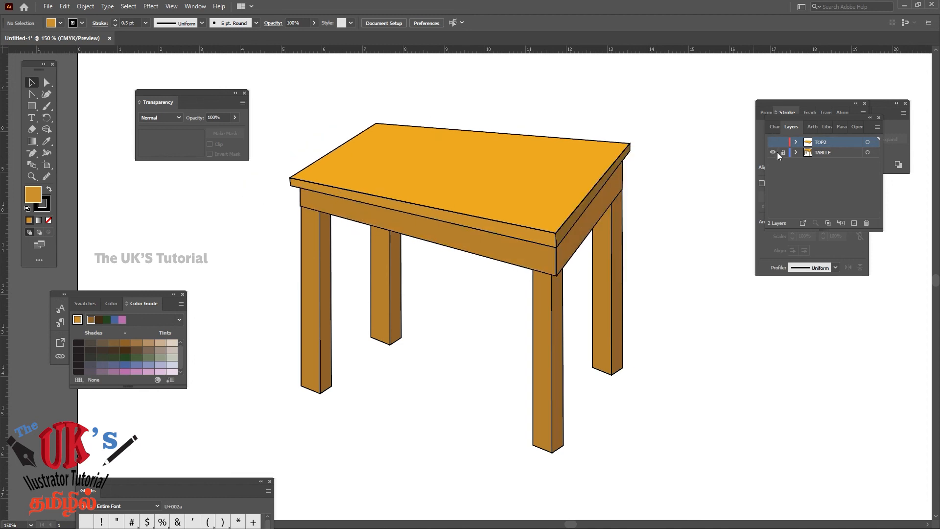